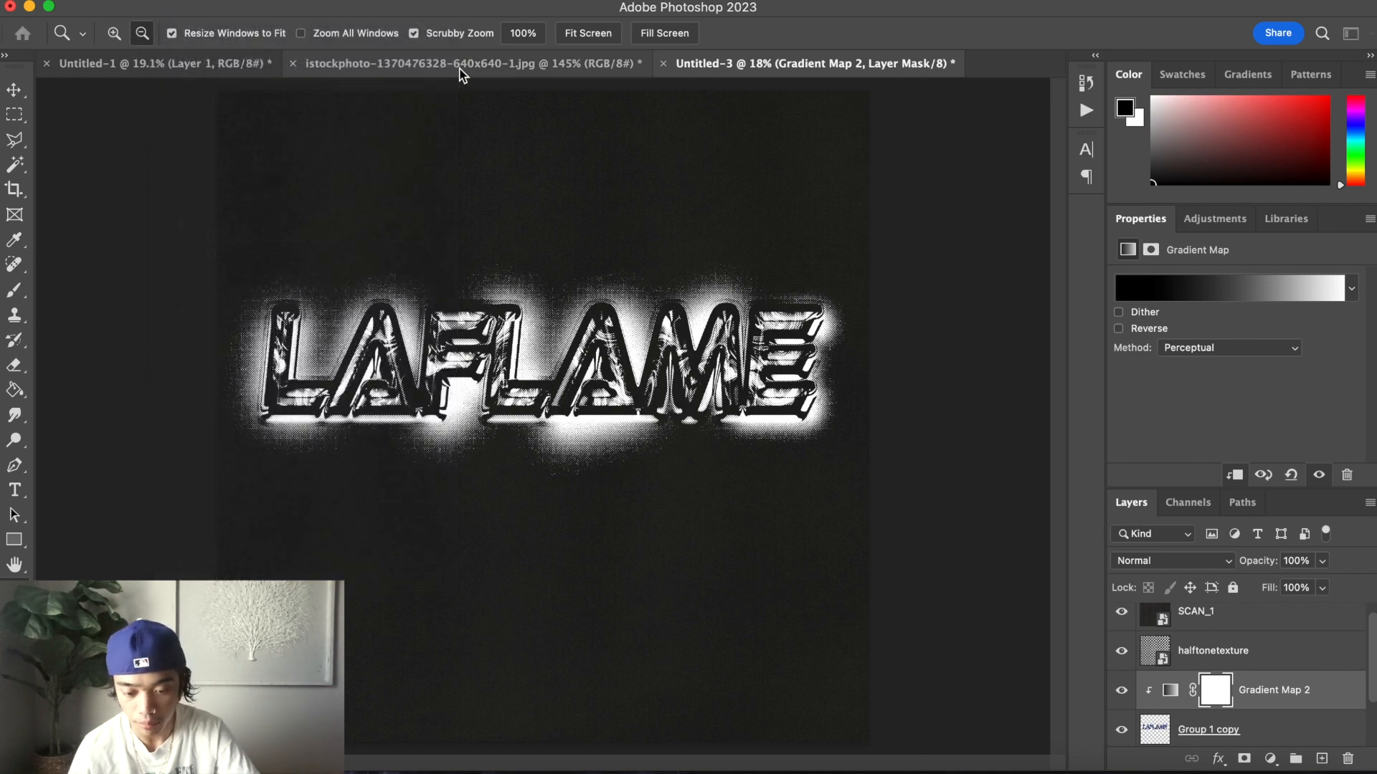
# Create a new 15 x 15 inch document at 500 pixels/inch in RGB Color mode
pyautogui.click(276, 200)
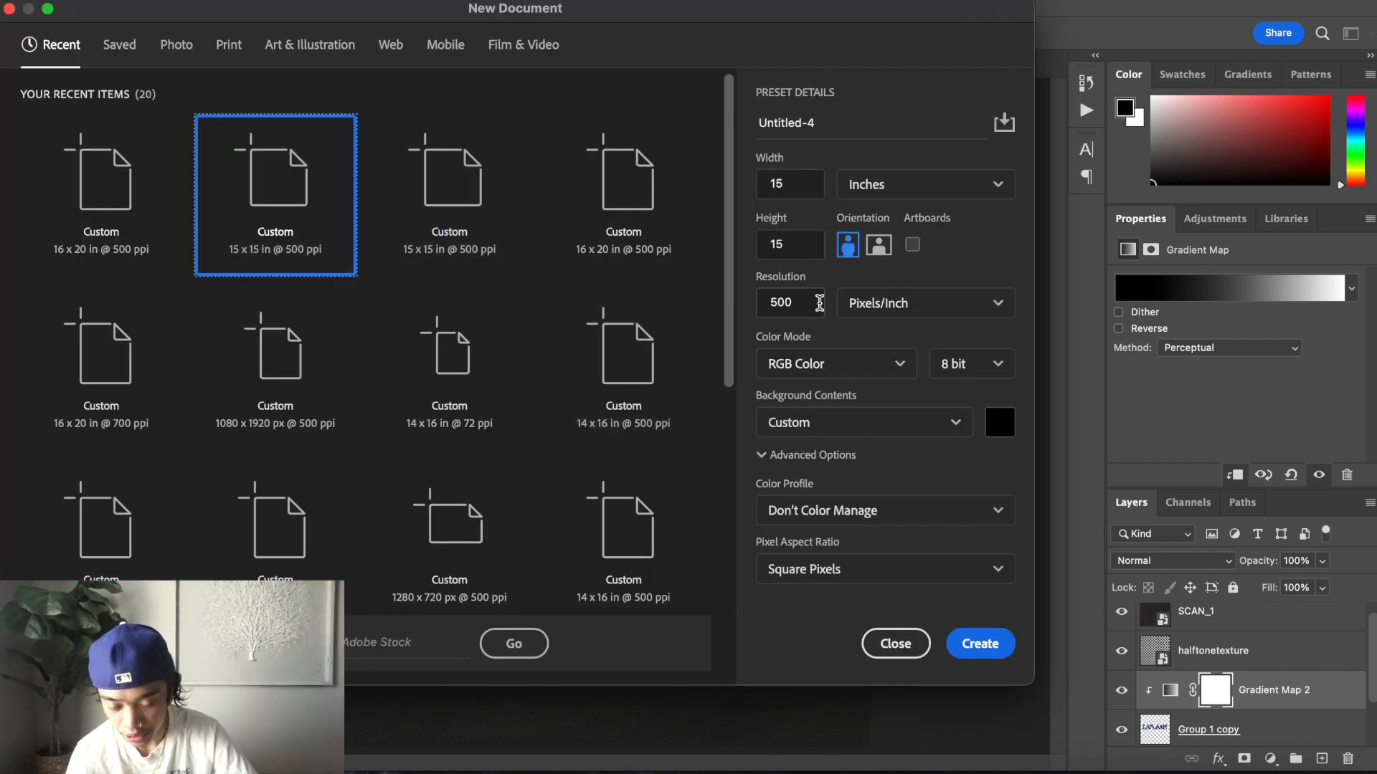
pyautogui.click(995, 644)
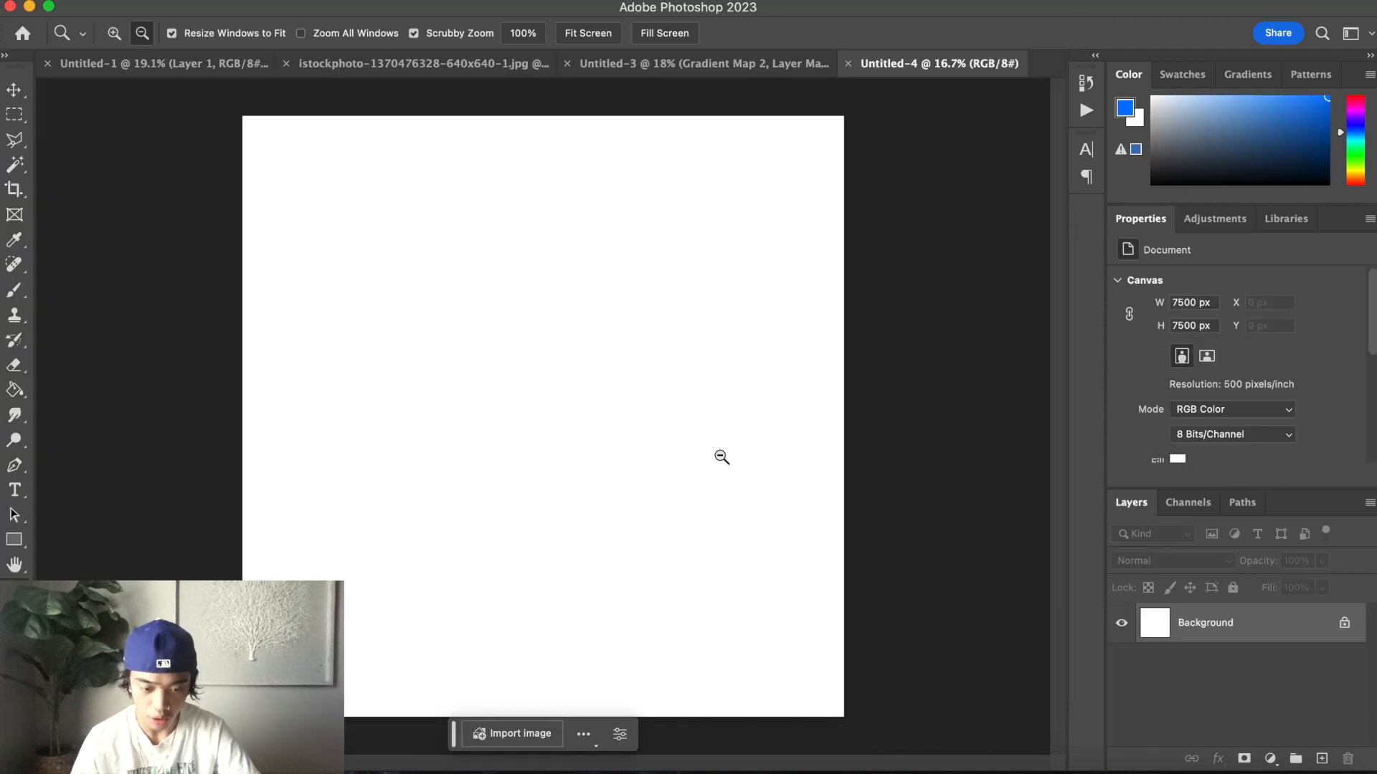
pyautogui.moveTo(649, 461); pyautogui.dragTo(695, 495)
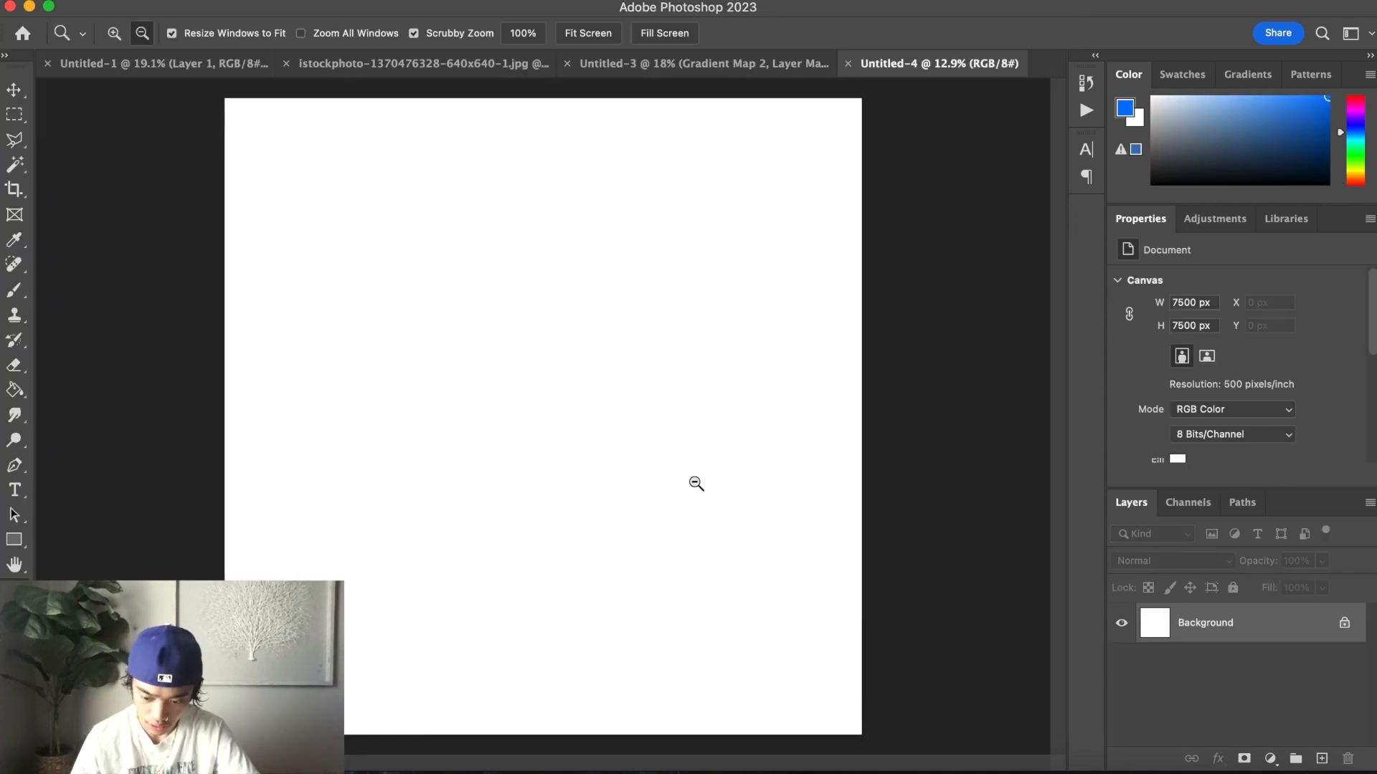
# Add a black Solid Color fill layer above the Background layer
pyautogui.click(1270, 759)
pyautogui.moveTo(1306, 760)
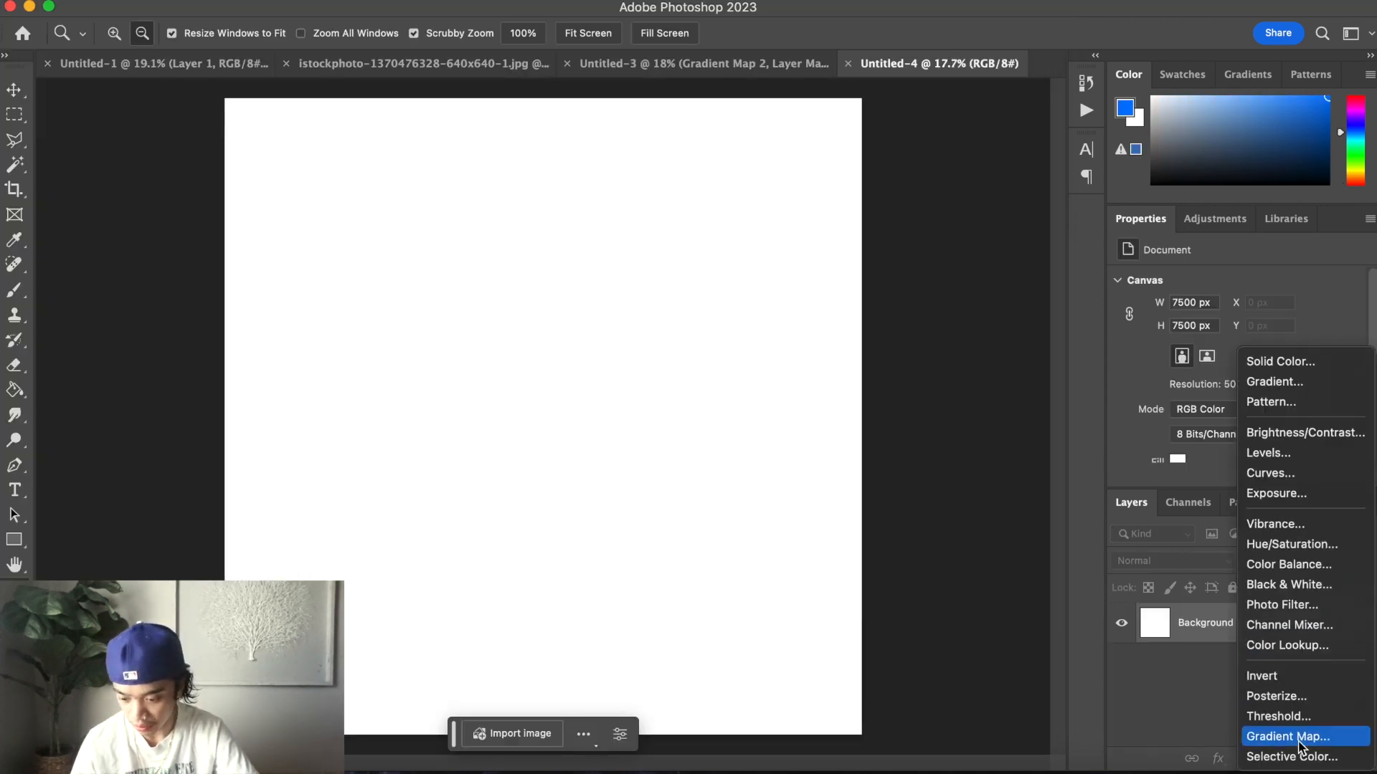
pyautogui.click(1312, 362)
pyautogui.click(938, 573)
pyautogui.moveTo(938, 573); pyautogui.dragTo(779, 649)
pyautogui.click(1312, 371)
# Create a paragraph text box across the middle of the canvas and enter "laflame" in the Stretch Pro font
pyautogui.press('z')
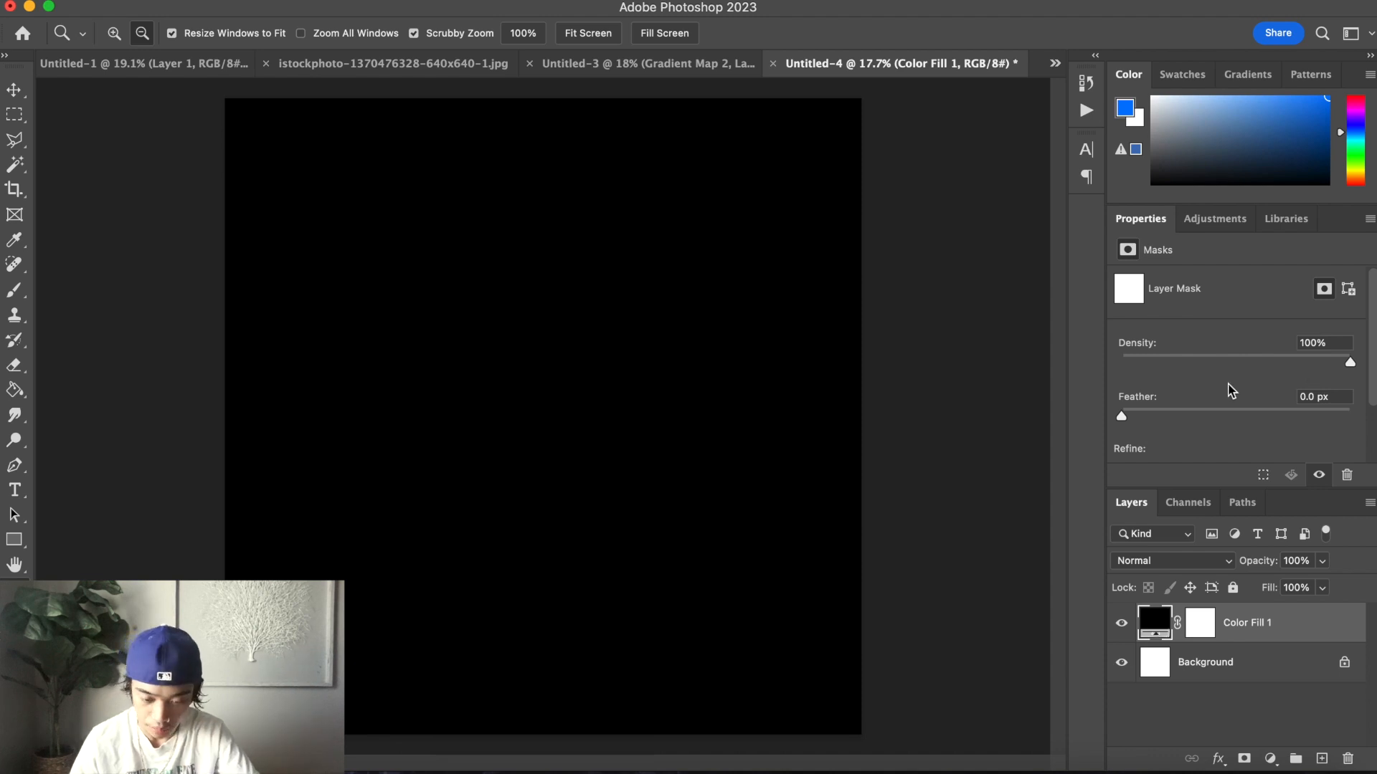
pyautogui.press('super+0')
pyautogui.keyDown('alt'); pyautogui.click(632, 471); pyautogui.keyUp('alt')
pyautogui.press('t')
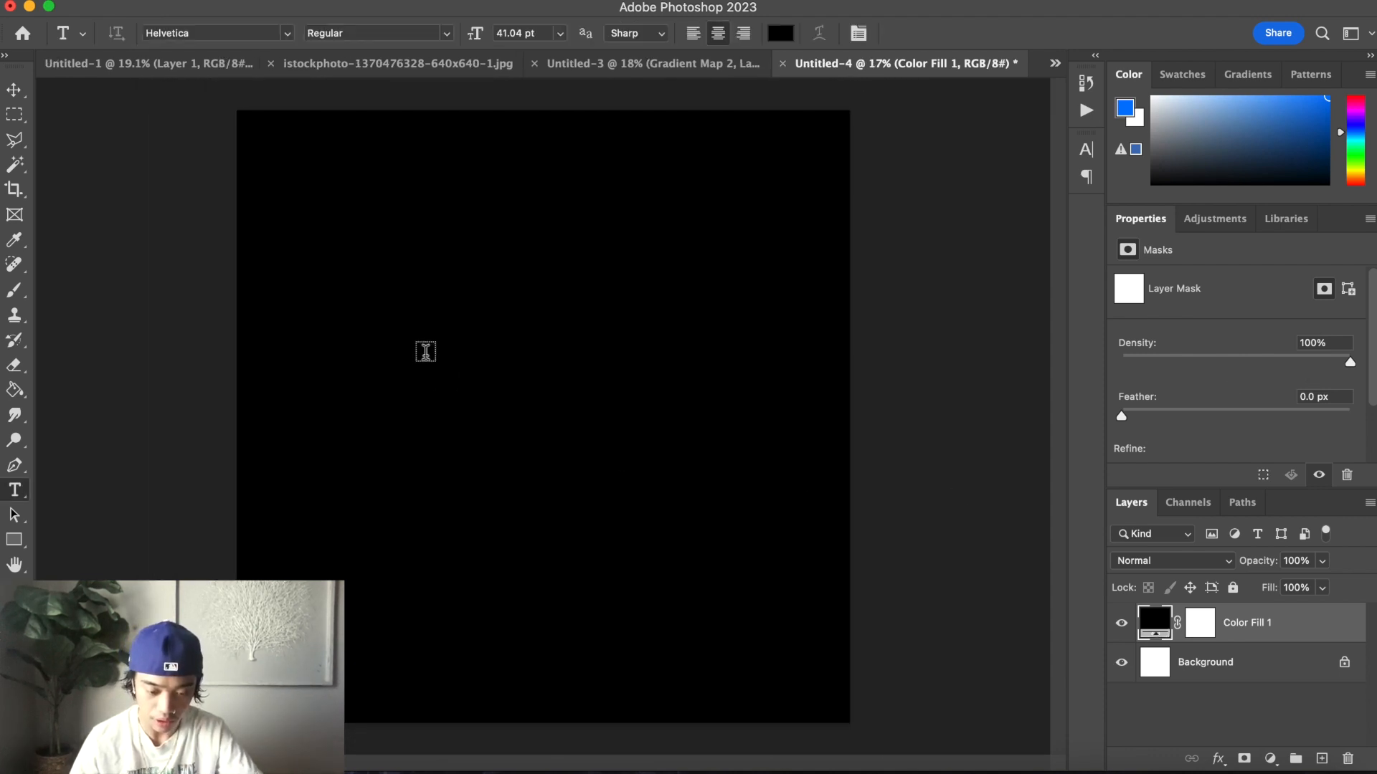
pyautogui.moveTo(323, 339); pyautogui.dragTo(761, 497)
pyautogui.press('BackSpace')
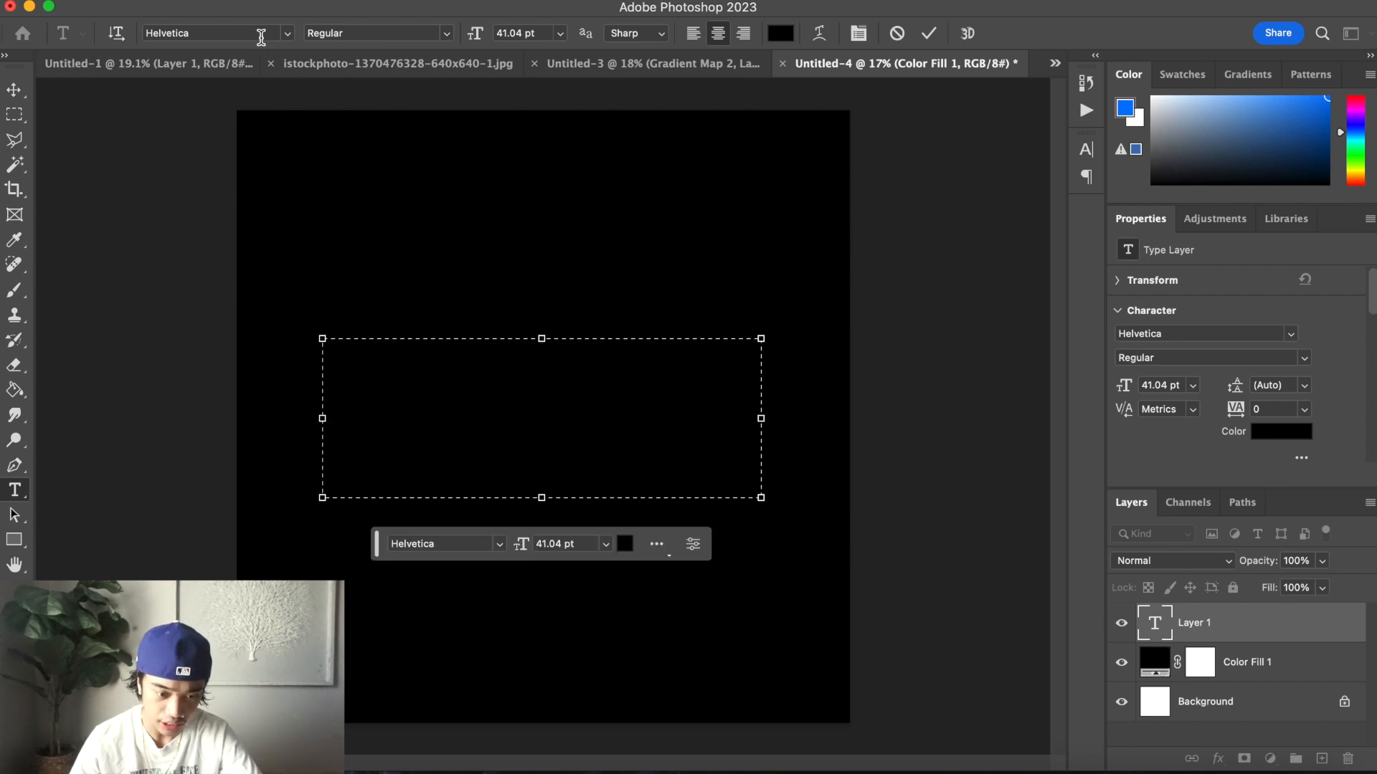
pyautogui.click(288, 34)
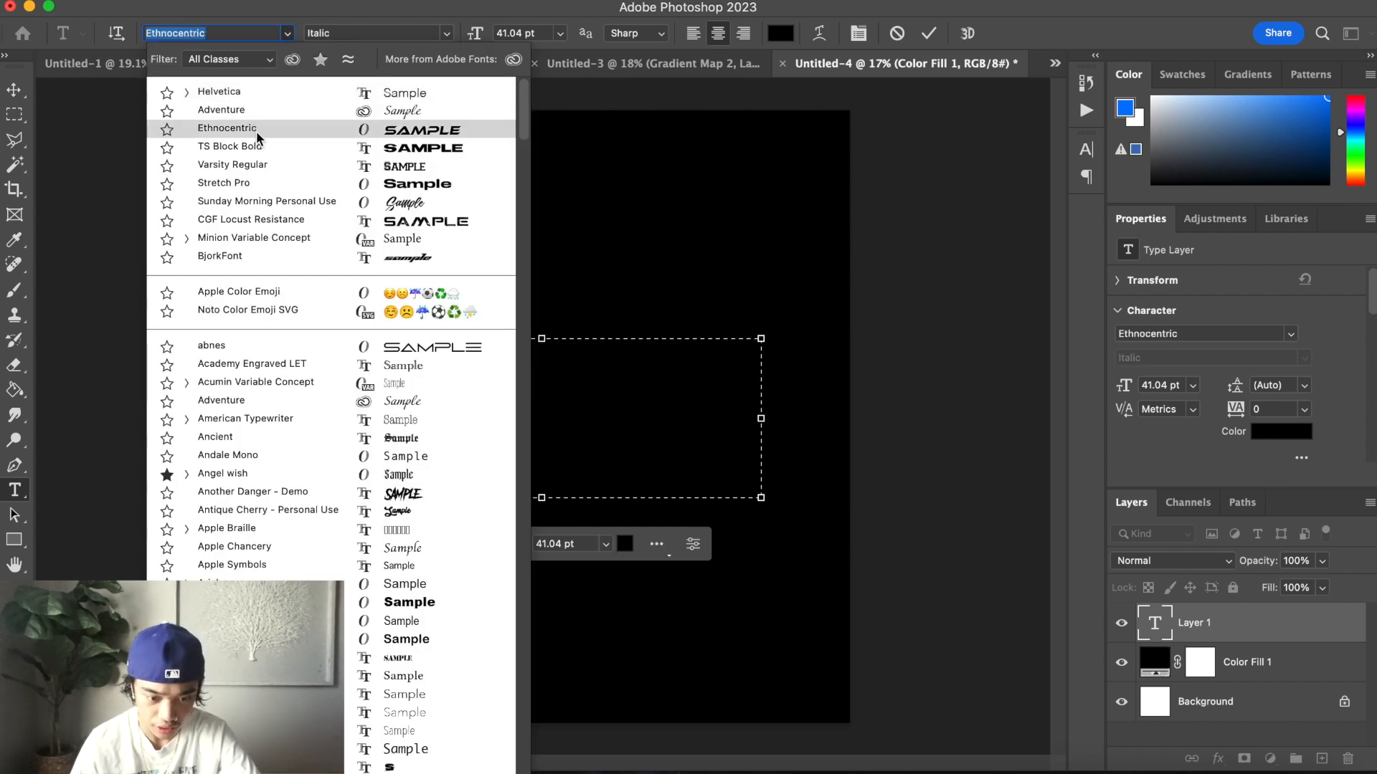
pyautogui.click(259, 185)
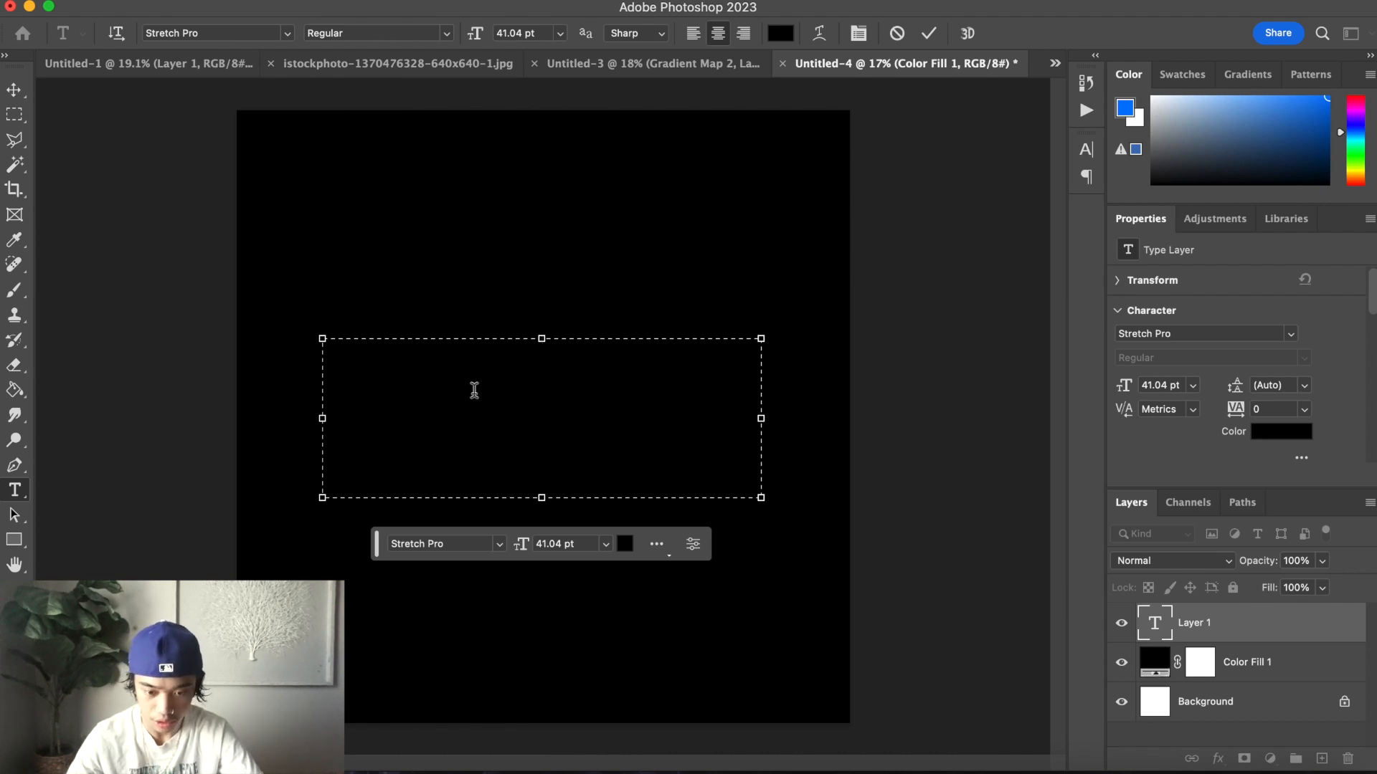
pyautogui.write('laflame')
pyautogui.click(1253, 641)
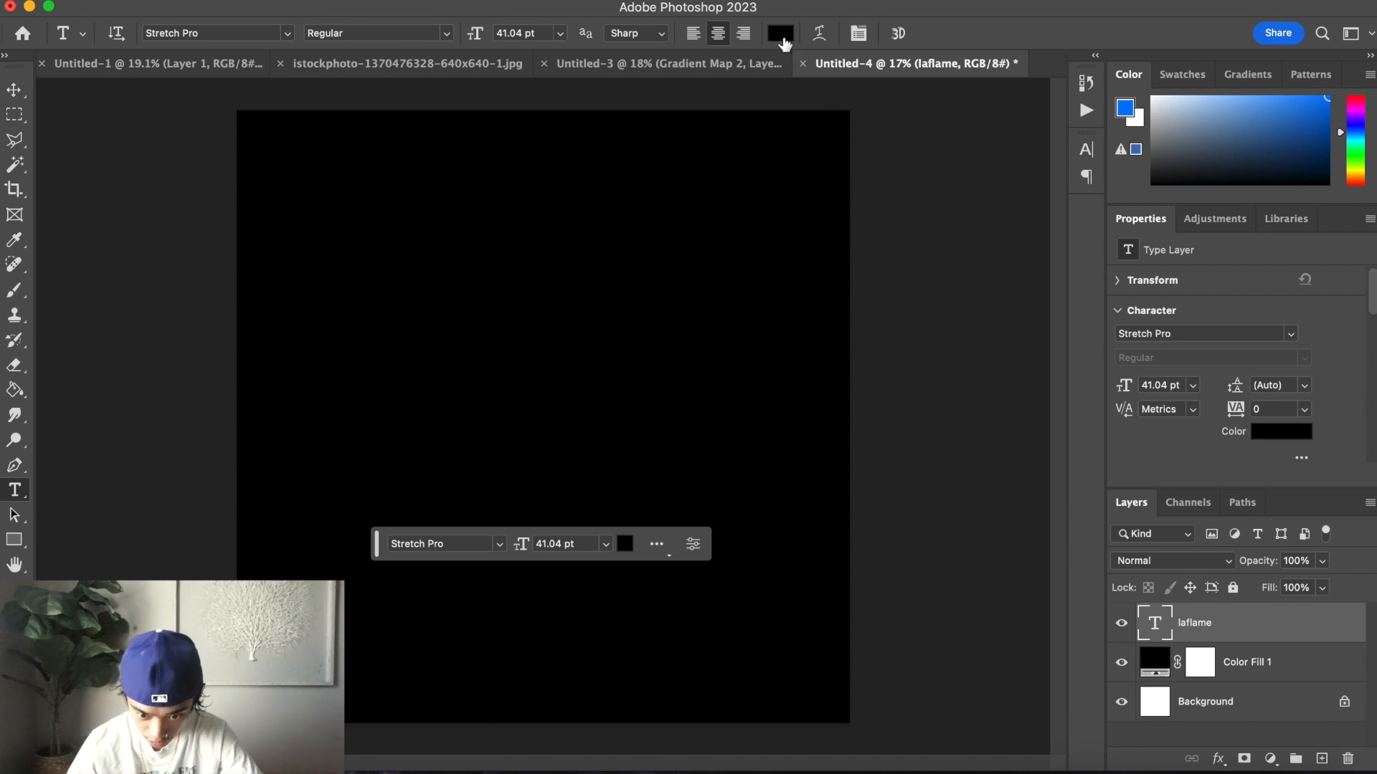
# Set the colour of the laflame text to white (ffffff)
pyautogui.click(781, 35)
pyautogui.write('ffffff')
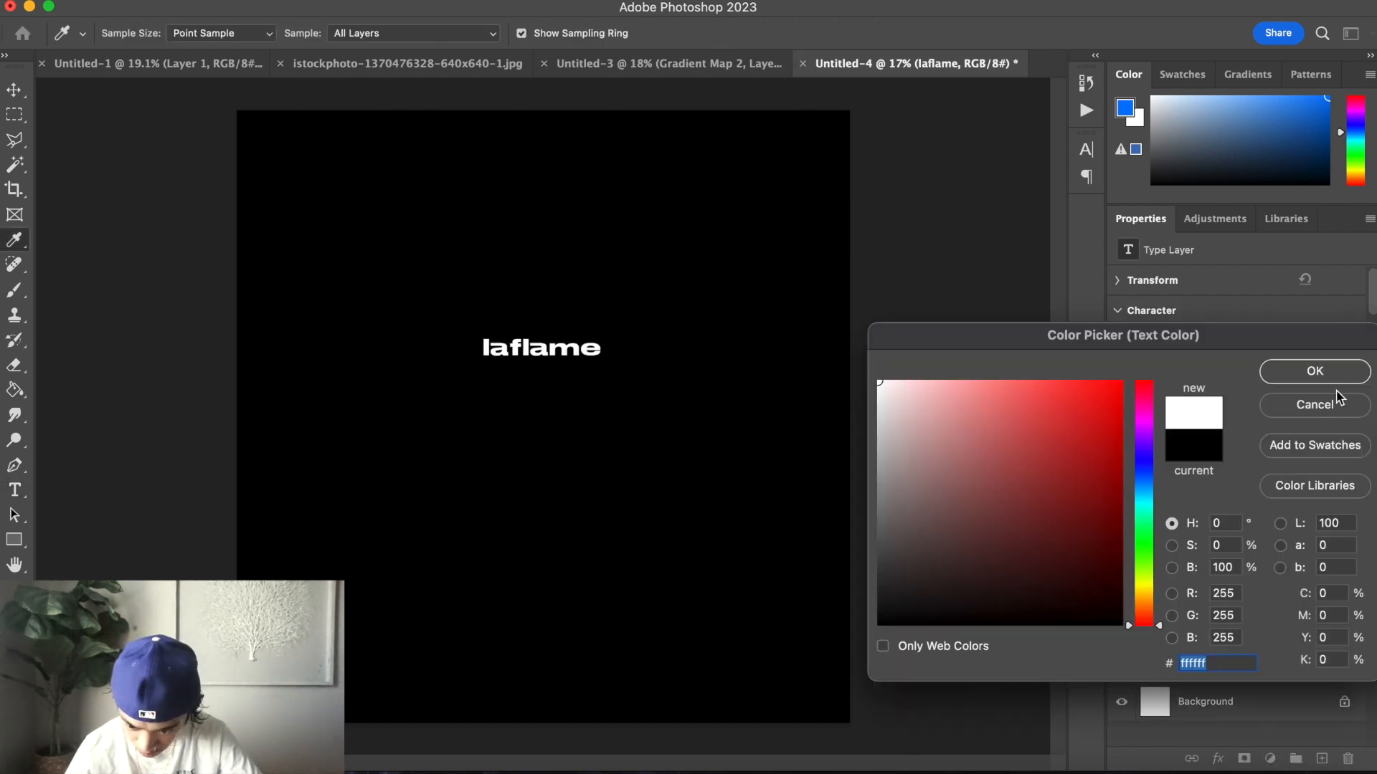
pyautogui.click(1312, 370)
pyautogui.hotkey('ctrl', 't')
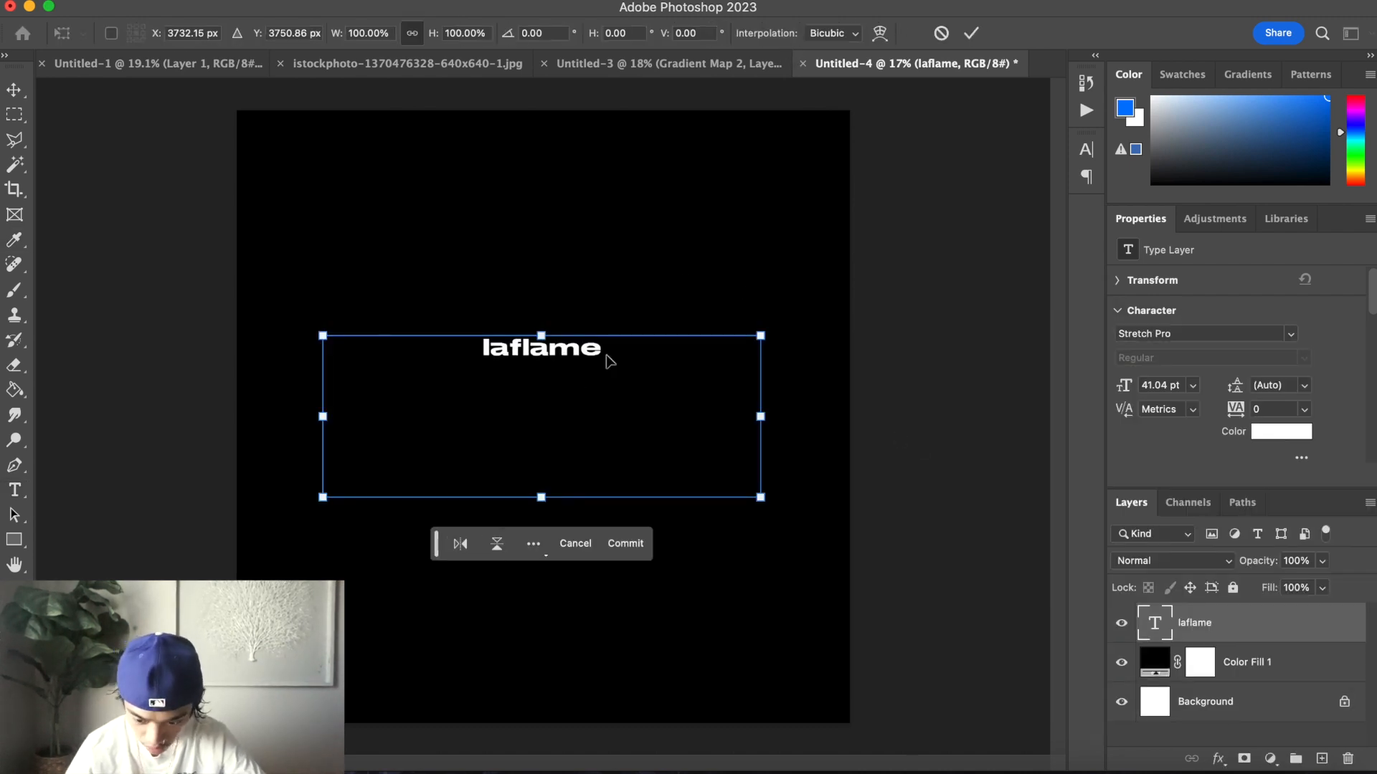
pyautogui.click(1246, 631)
pyautogui.doubleClick(1248, 632)
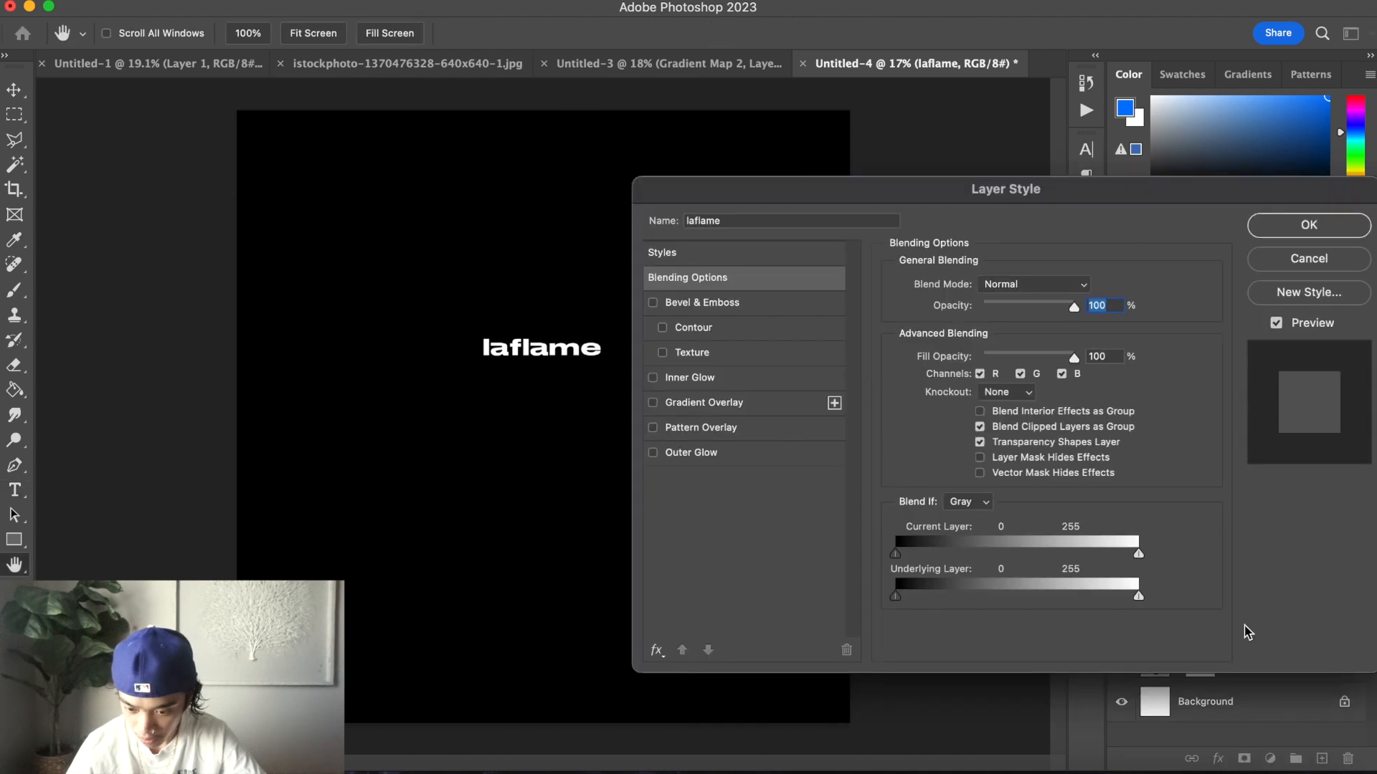
pyautogui.click(1308, 258)
# Convert the laflame text layer to a smart object and scale it up proportionally to about 464%
pyautogui.rightClick(1275, 622)
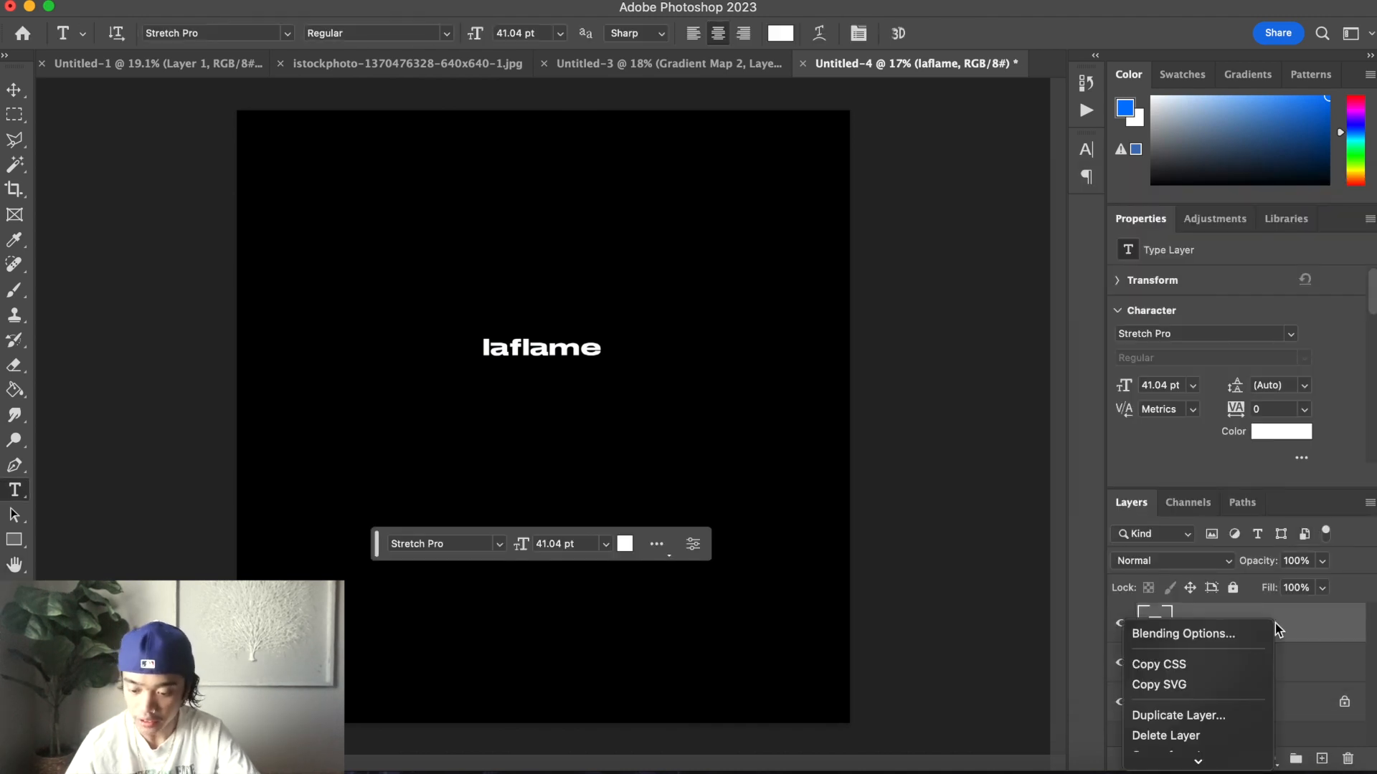
pyautogui.click(1251, 66)
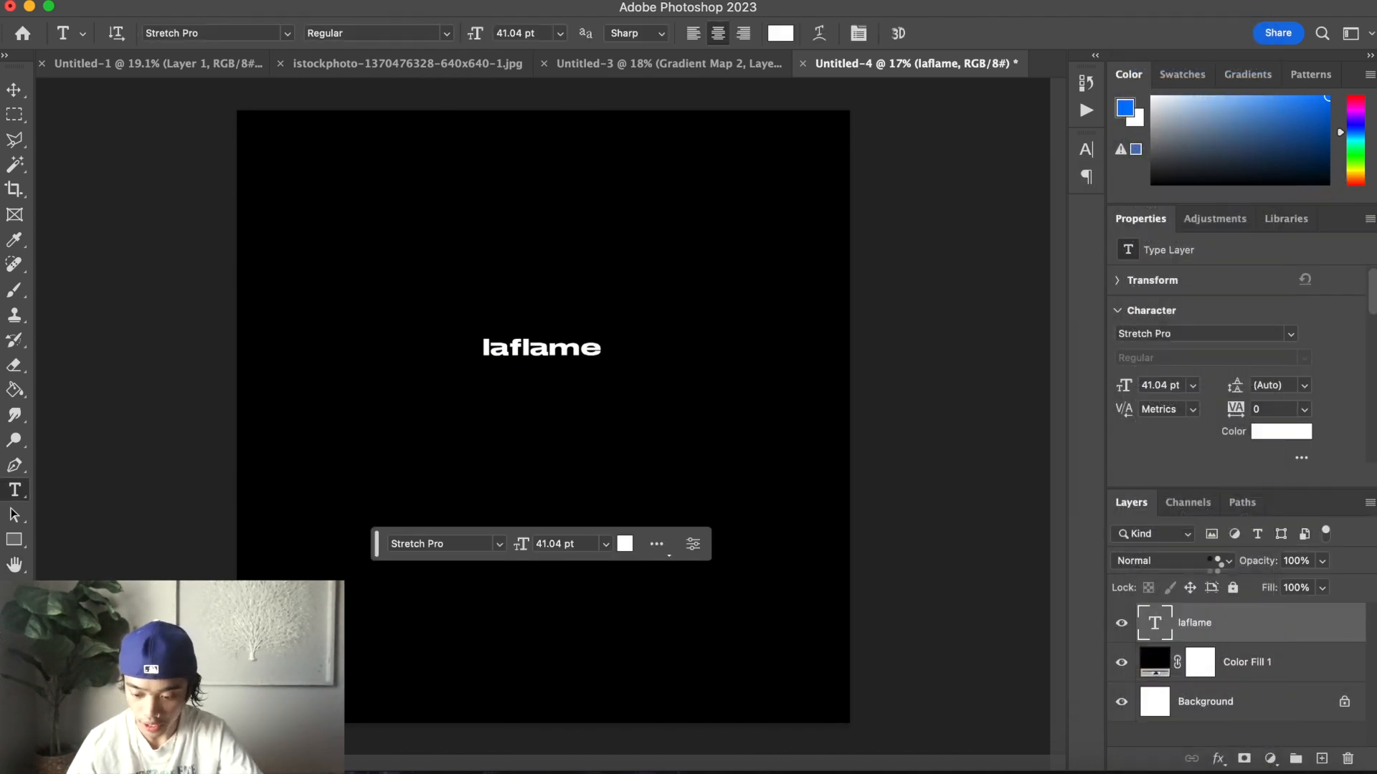
pyautogui.hotkey('ctrl', 't')
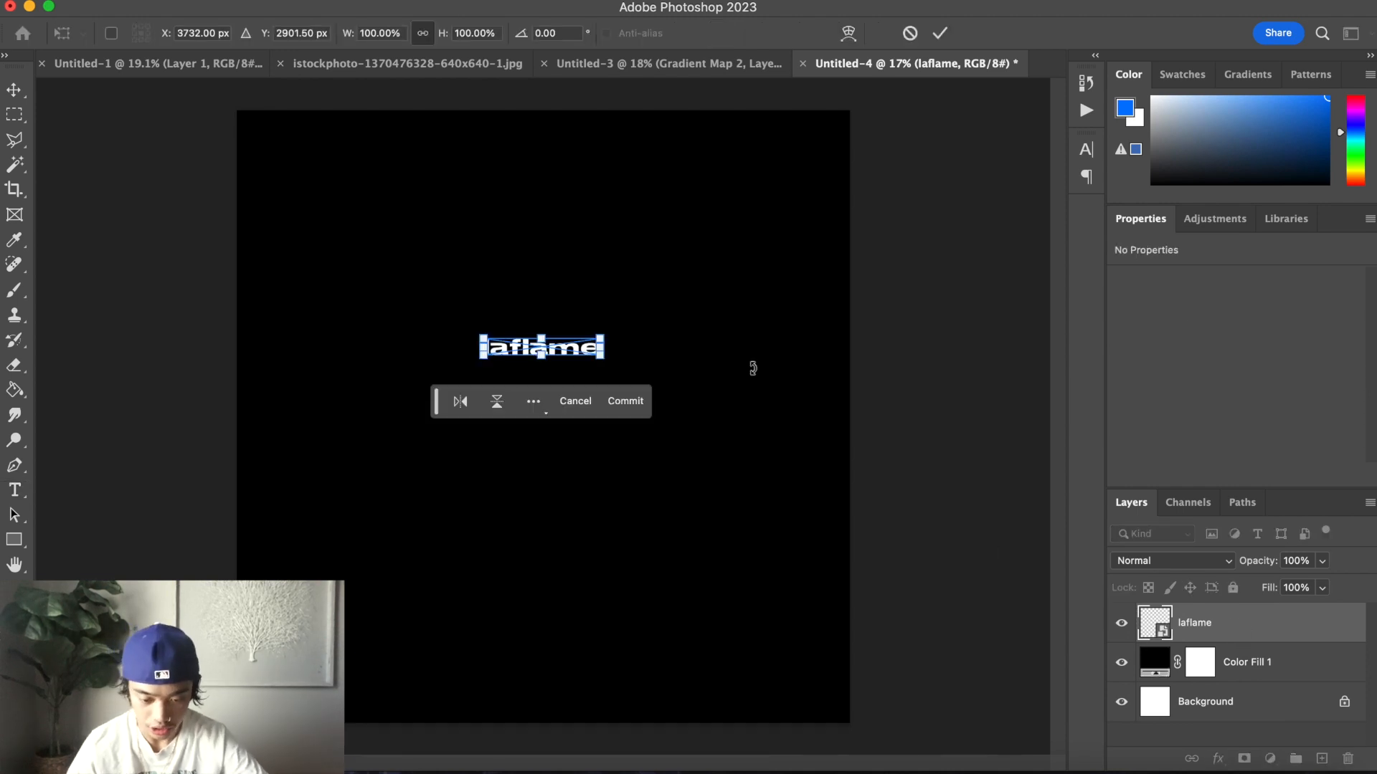
pyautogui.moveTo(542, 361); pyautogui.dragTo(545, 412)
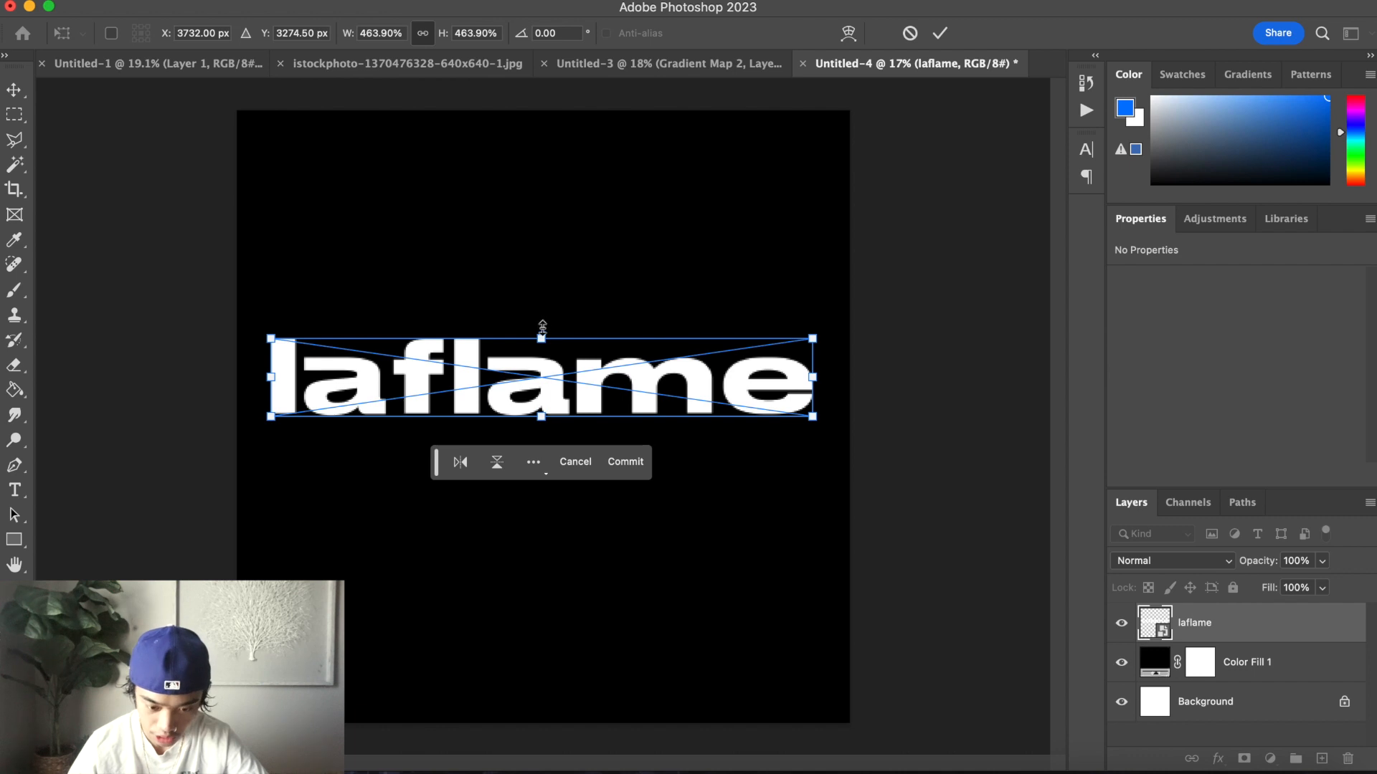
# Try to stretch the laflame text vertically to a height of about 881%
pyautogui.moveTo(541, 336); pyautogui.dragTo(543, 301)
pyautogui.press('super+z')
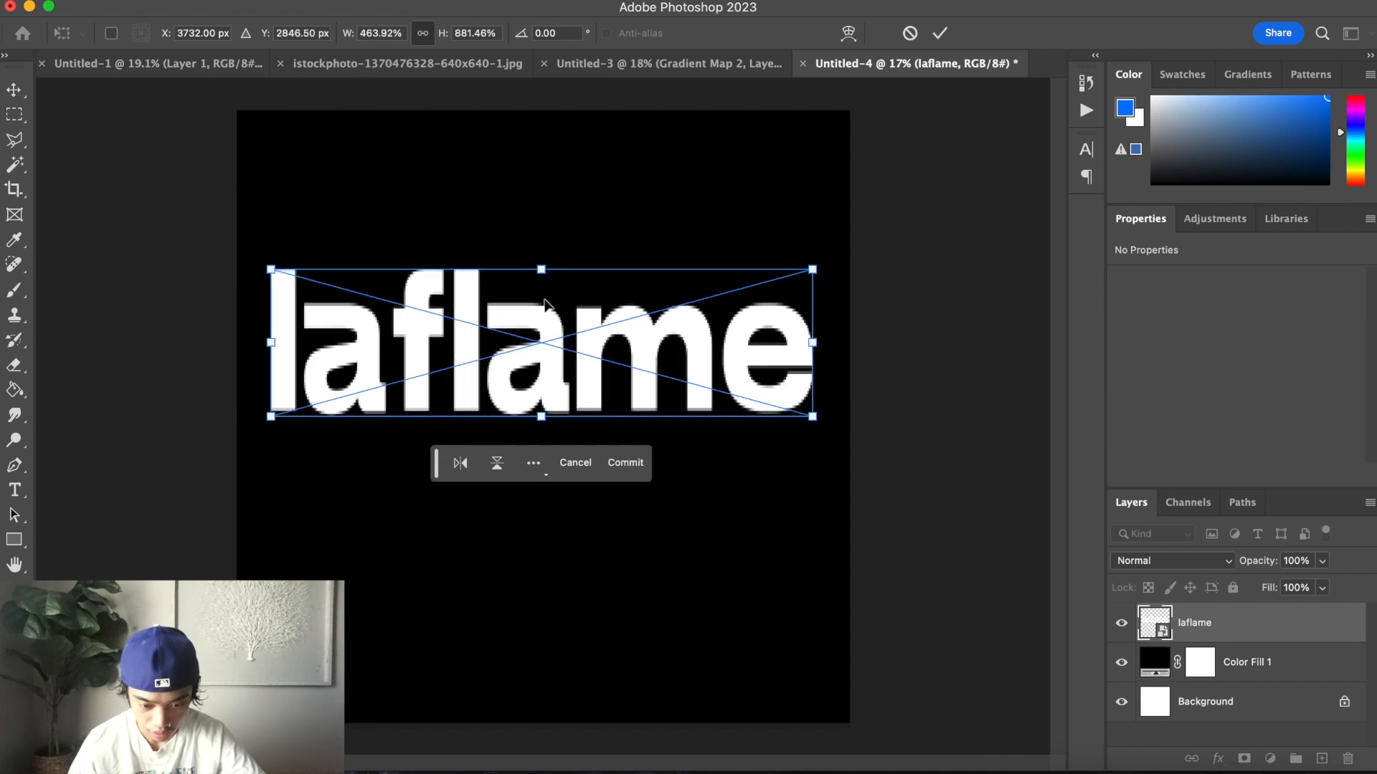
pyautogui.press('super+z')
pyautogui.press('Escape')
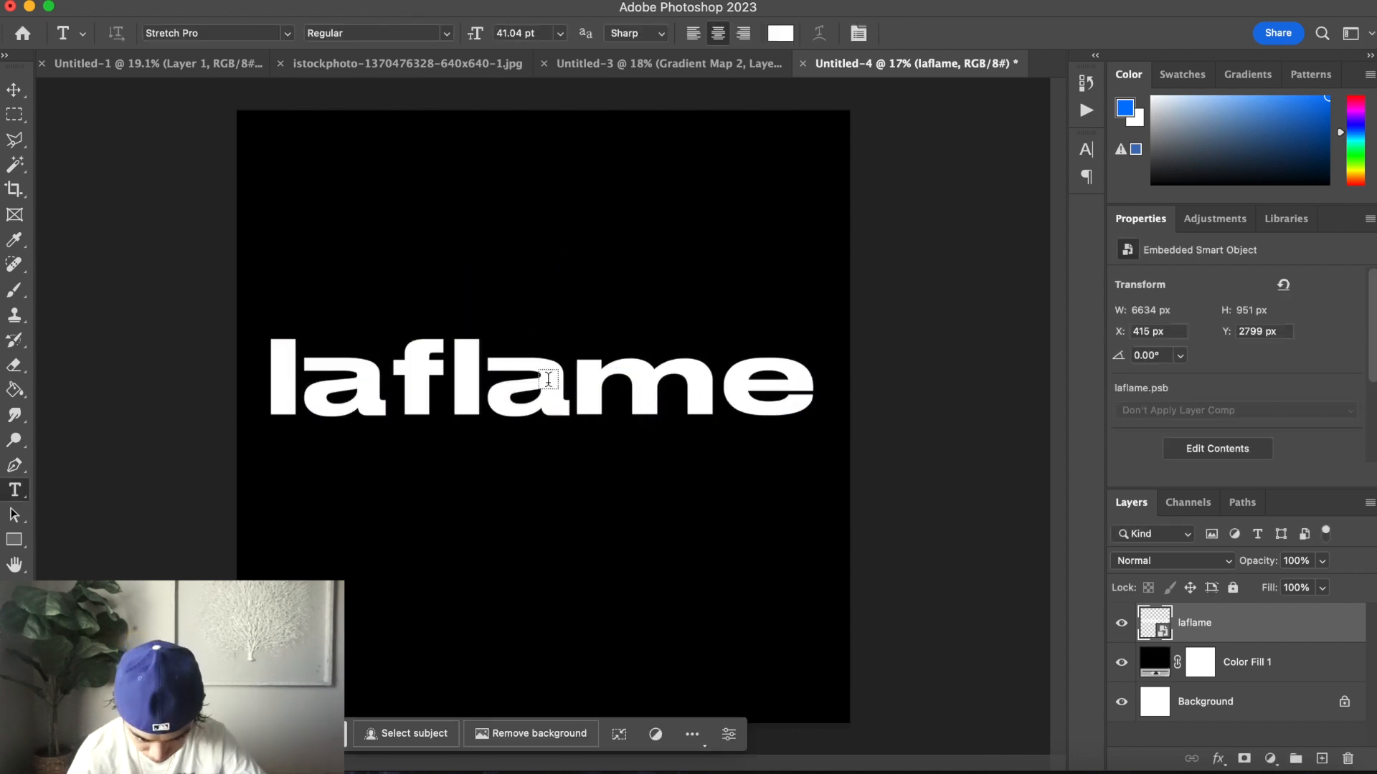
# Shift the laflame smart object slightly to the right, to an X position of about 433 px
pyautogui.press('super+t')
pyautogui.click(598, 389)
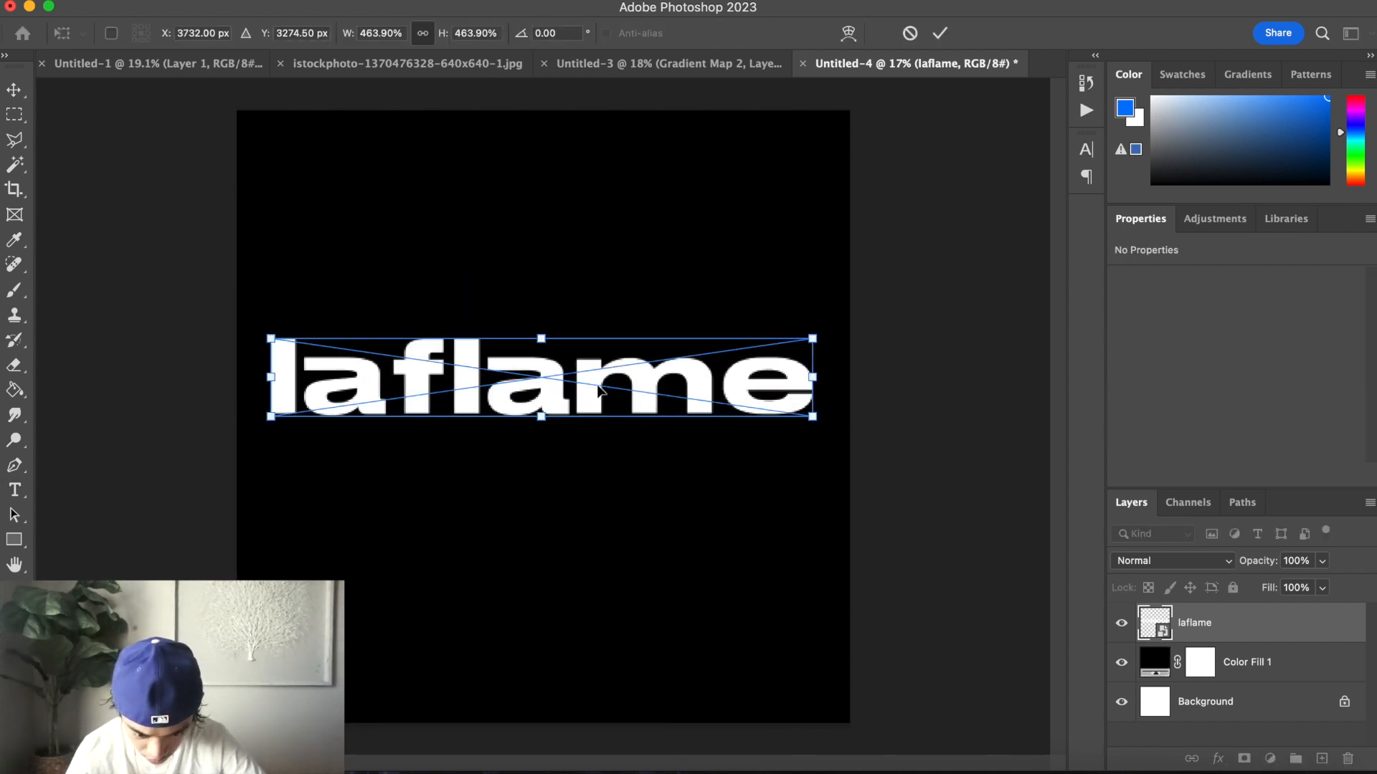
pyautogui.moveTo(598, 389); pyautogui.dragTo(615, 384)
pyautogui.press('Return')
pyautogui.press('t')
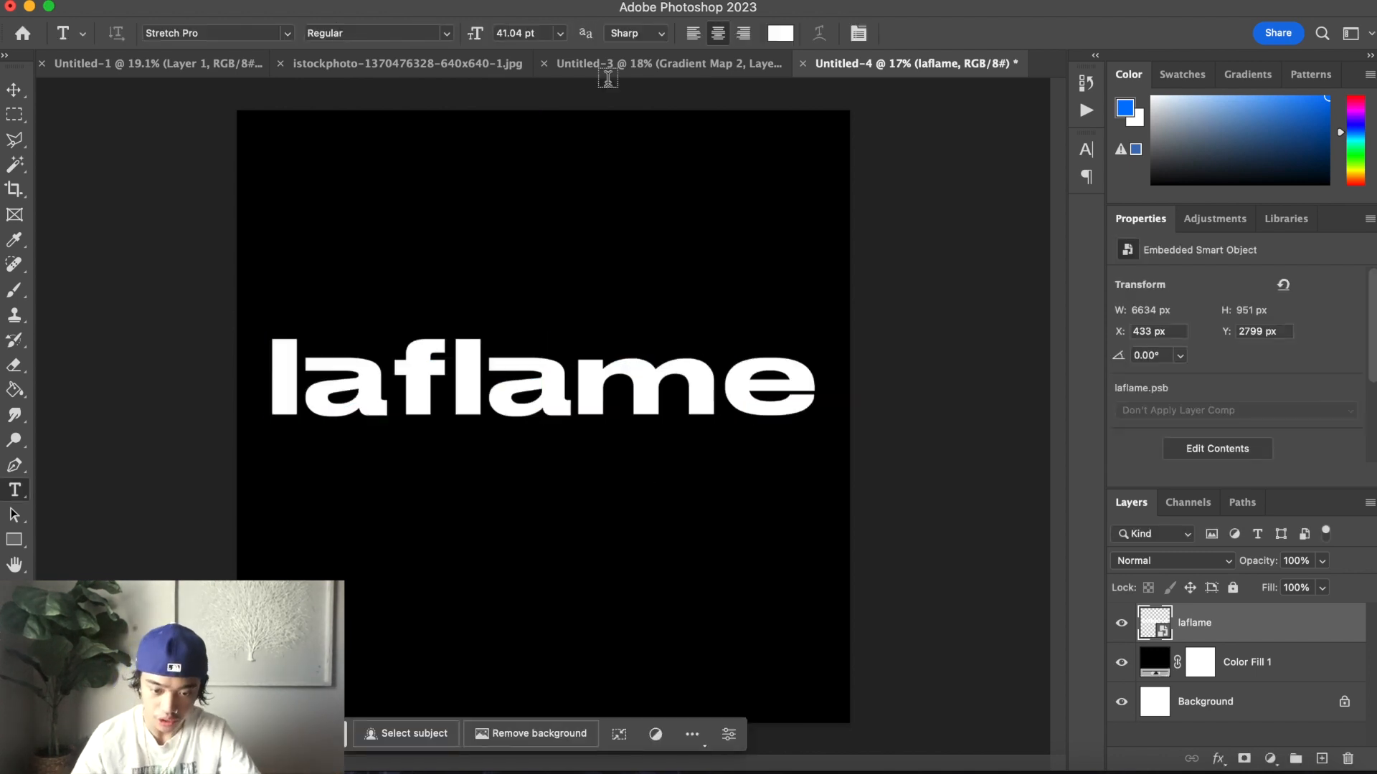
# Define the liquid chrome texture in the istockphoto document as a pattern named newwwwww
pyautogui.click(666, 63)
pyautogui.click(432, 63)
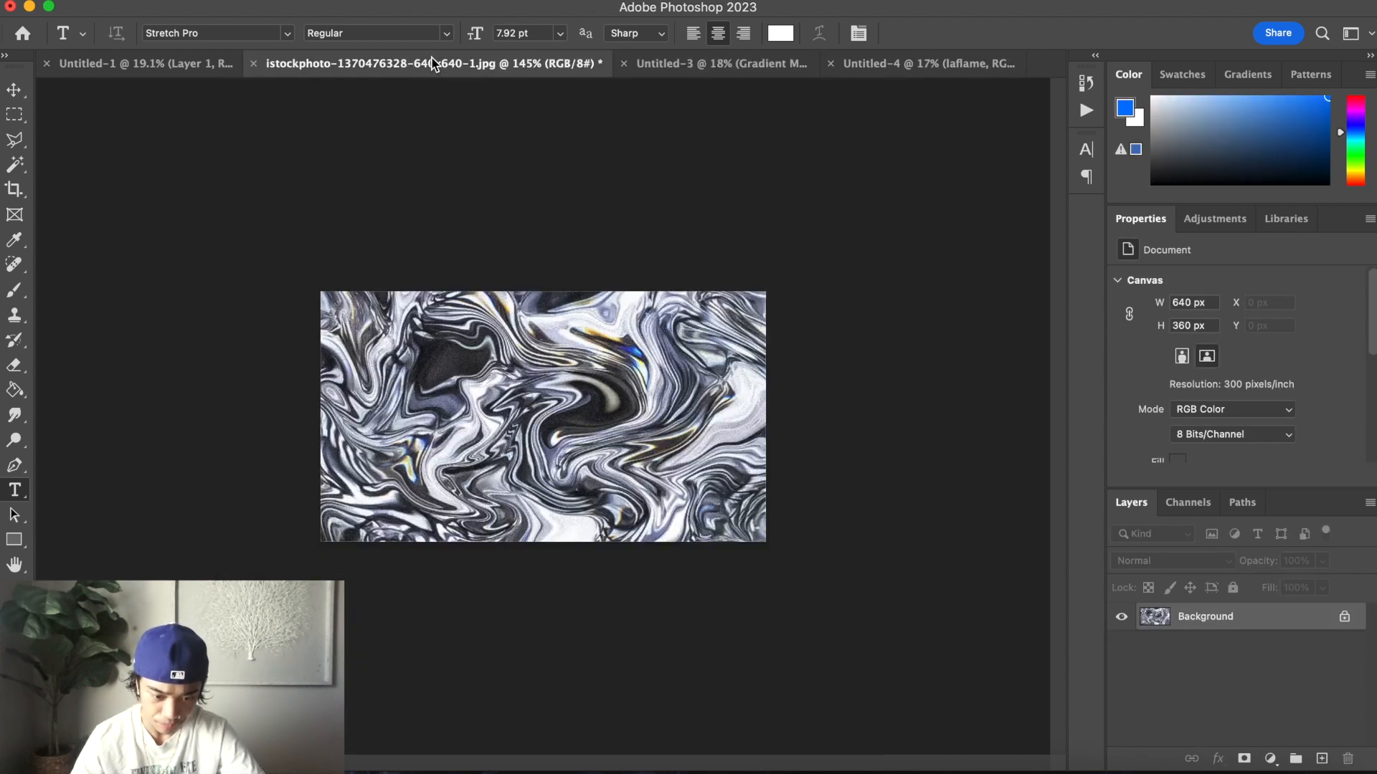
pyautogui.press('z')
pyautogui.moveTo(561, 425); pyautogui.dragTo(608, 456)
pyautogui.moveTo(385, 310); pyautogui.dragTo(440, 363)
pyautogui.moveTo(555, 387); pyautogui.dragTo(493, 356)
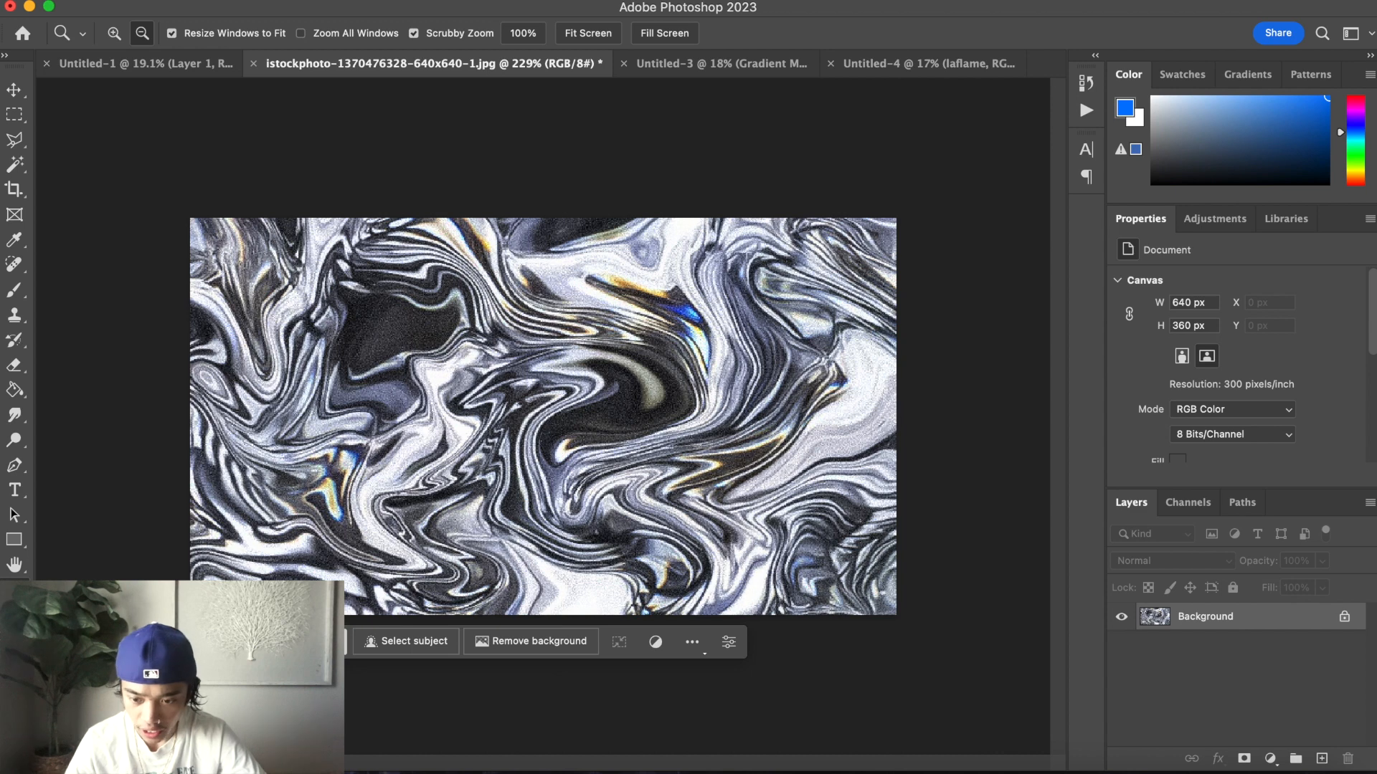
pyautogui.click(1321, 36)
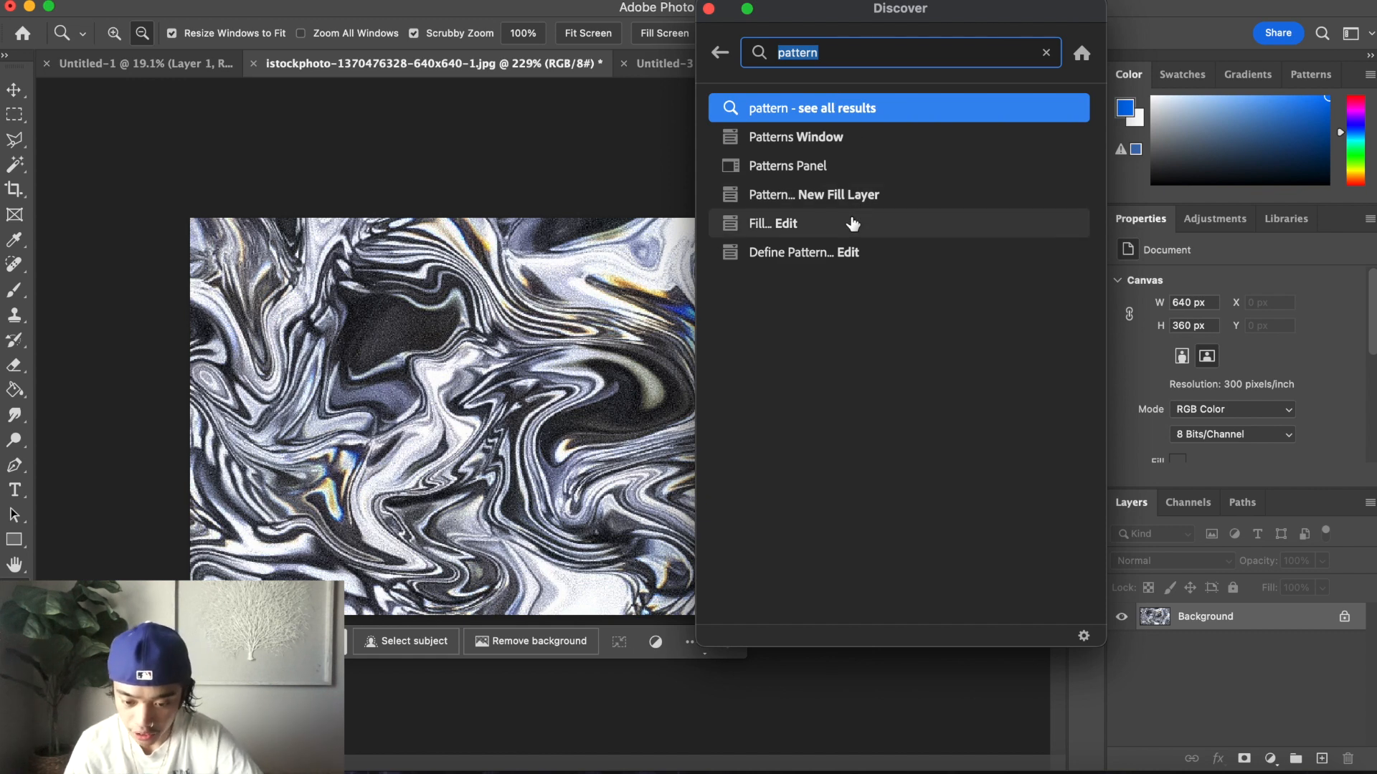
pyautogui.click(879, 252)
pyautogui.press('BackSpace')
pyautogui.write('newwwwww')
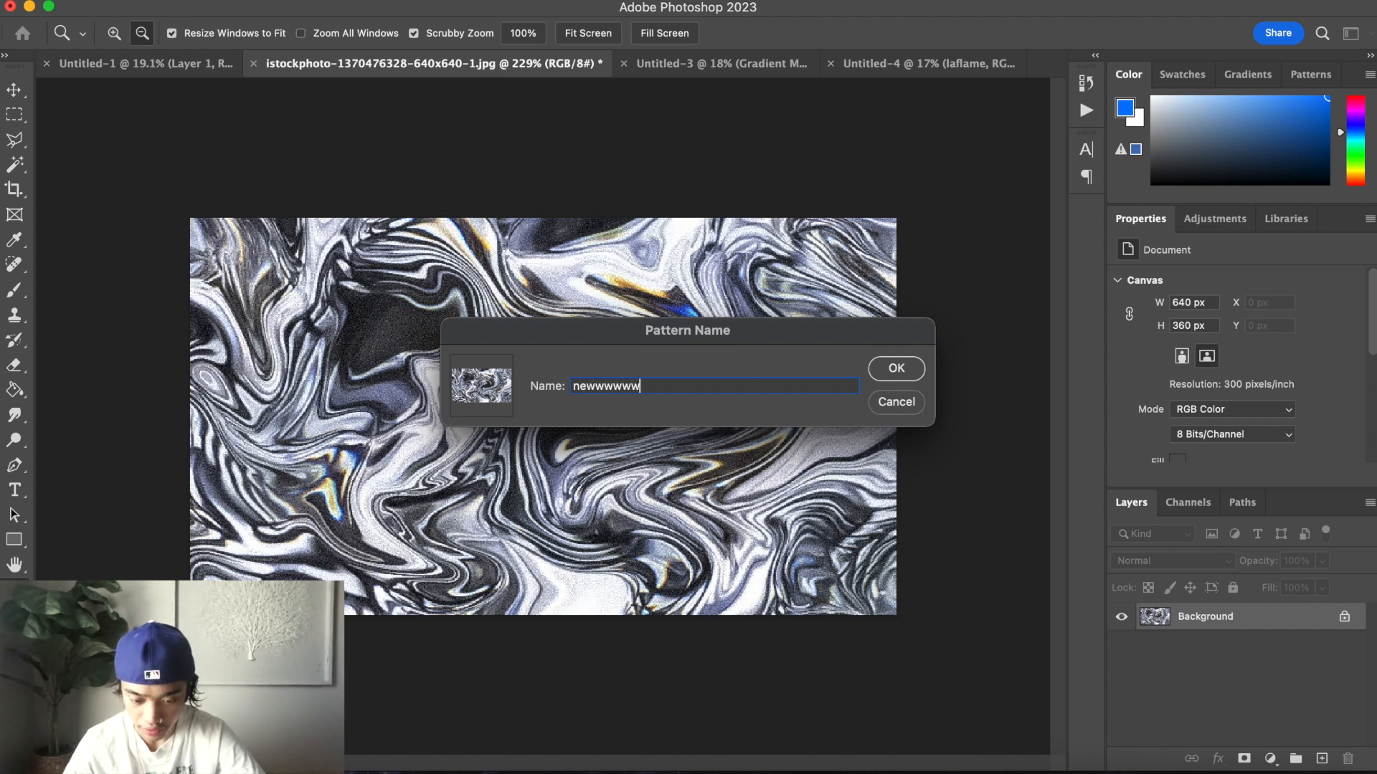
pyautogui.press('Return')
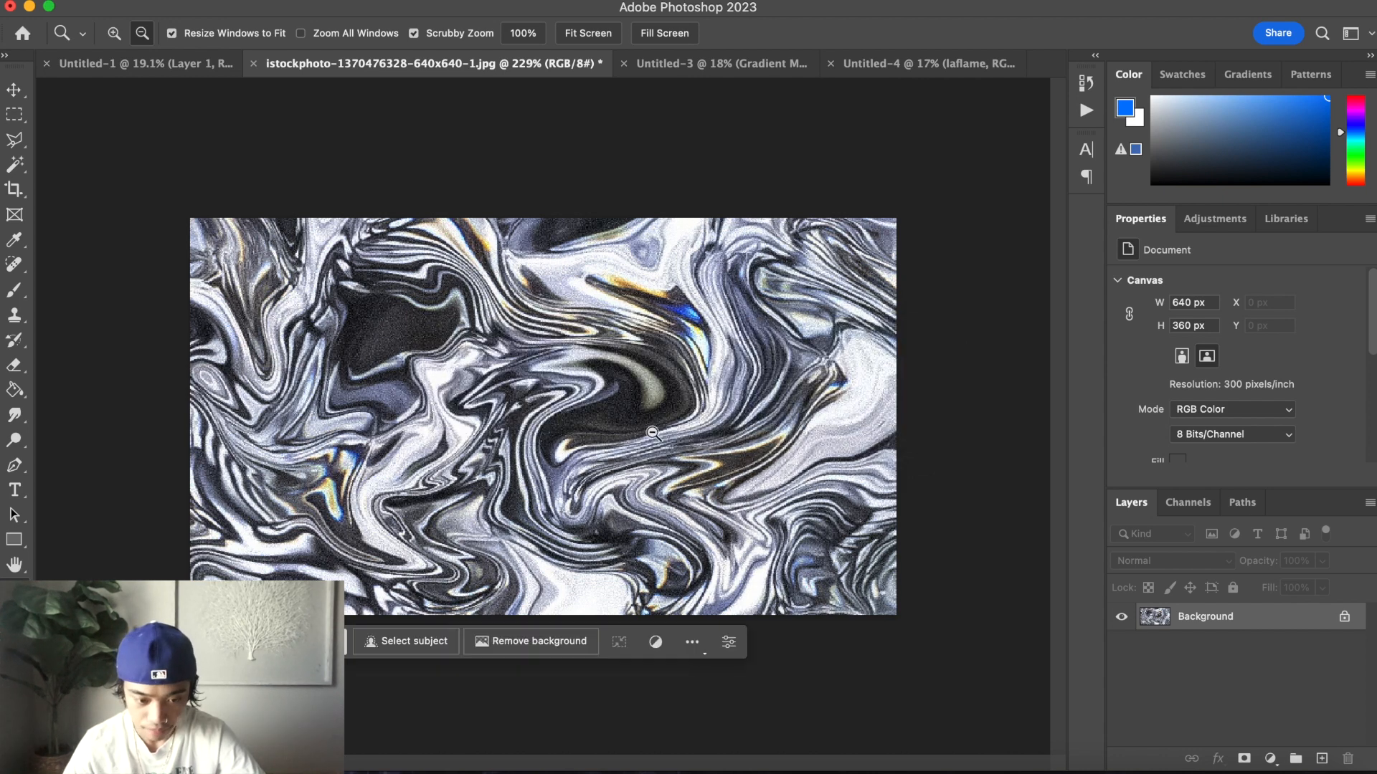
# Return to the Untitled-4 document and add a Pattern Overlay effect to the laflame layer
pyautogui.click(161, 68)
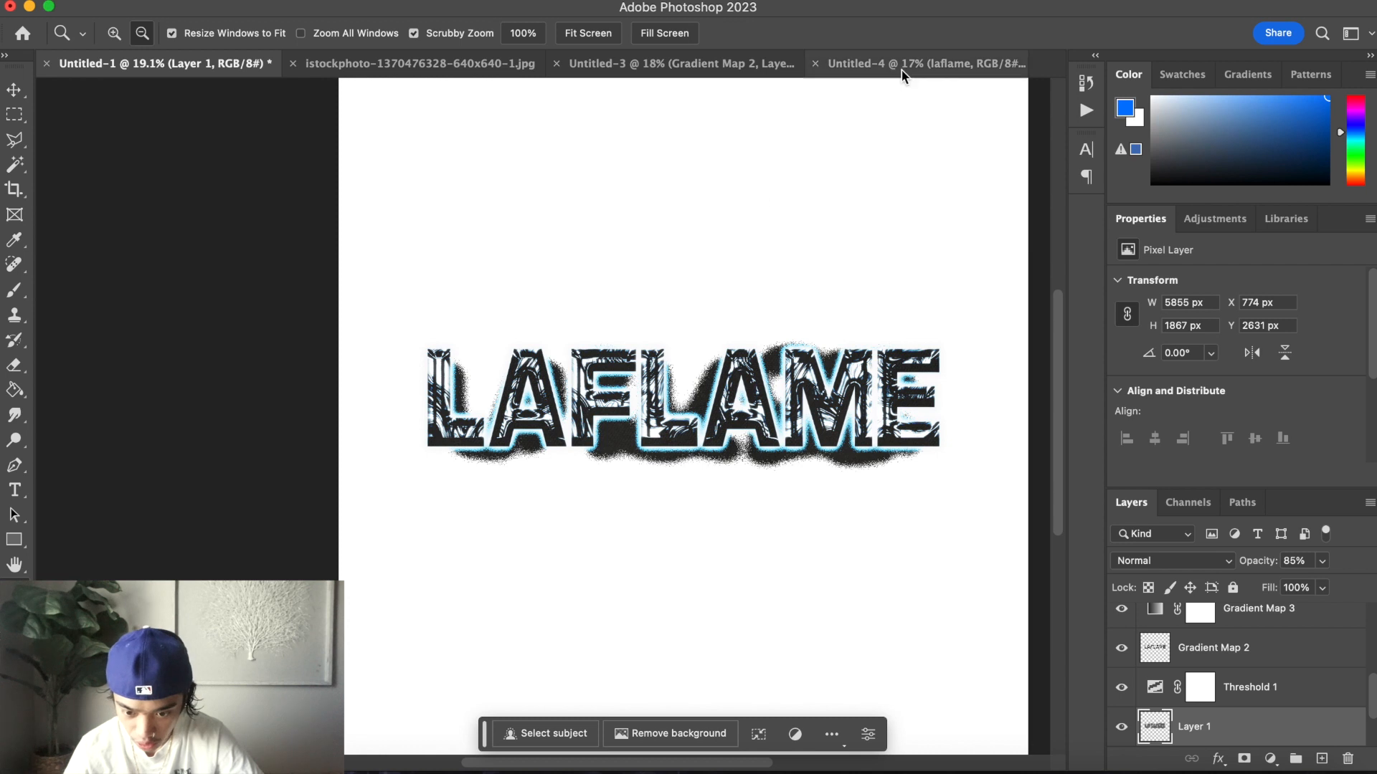
pyautogui.click(902, 67)
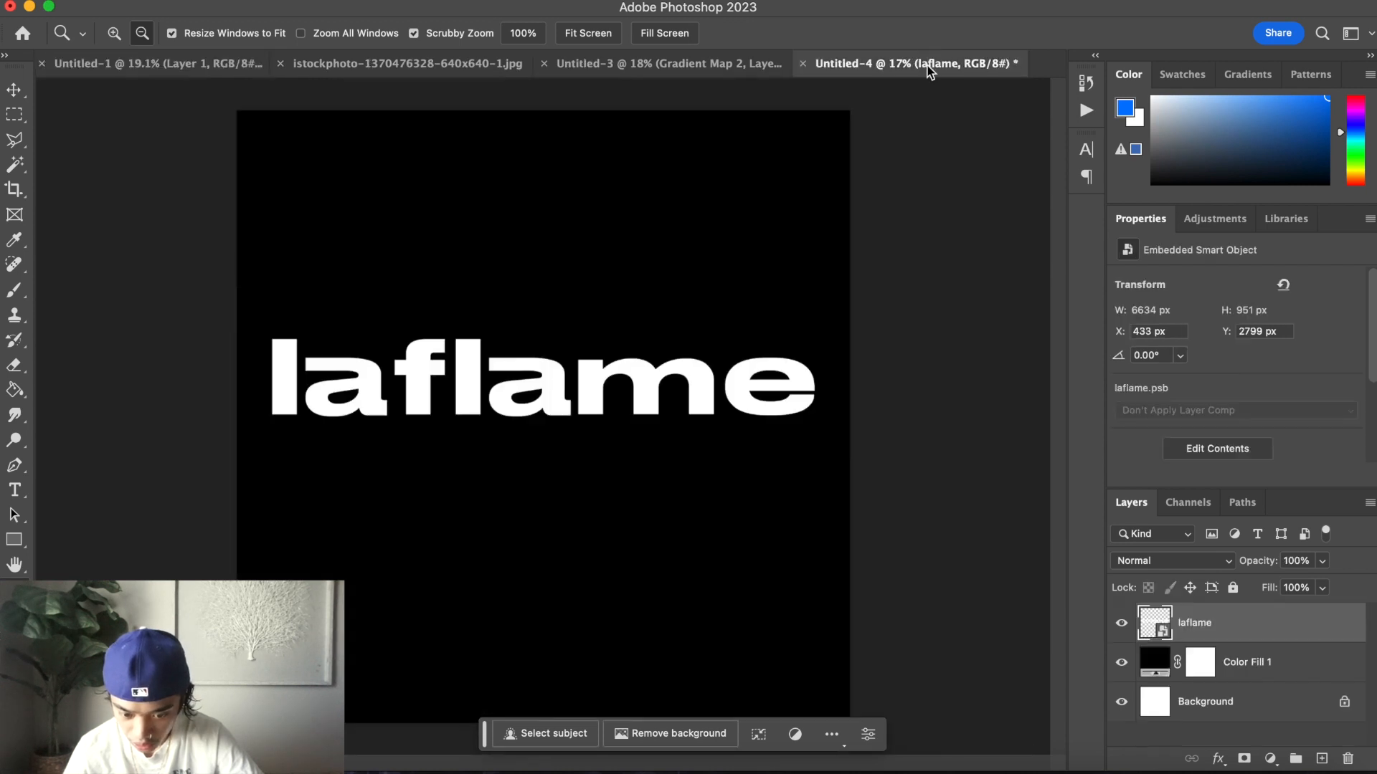
pyautogui.doubleClick(1252, 624)
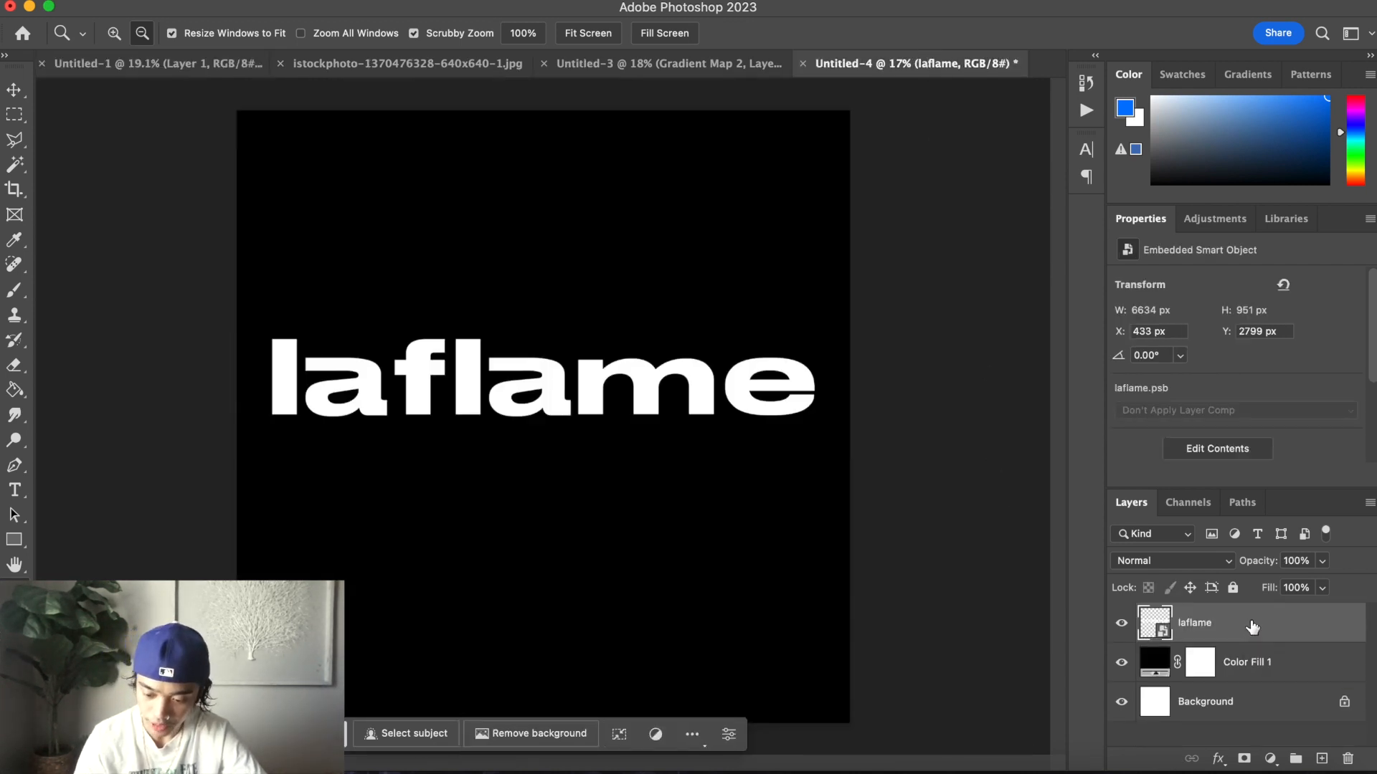
pyautogui.click(1273, 233)
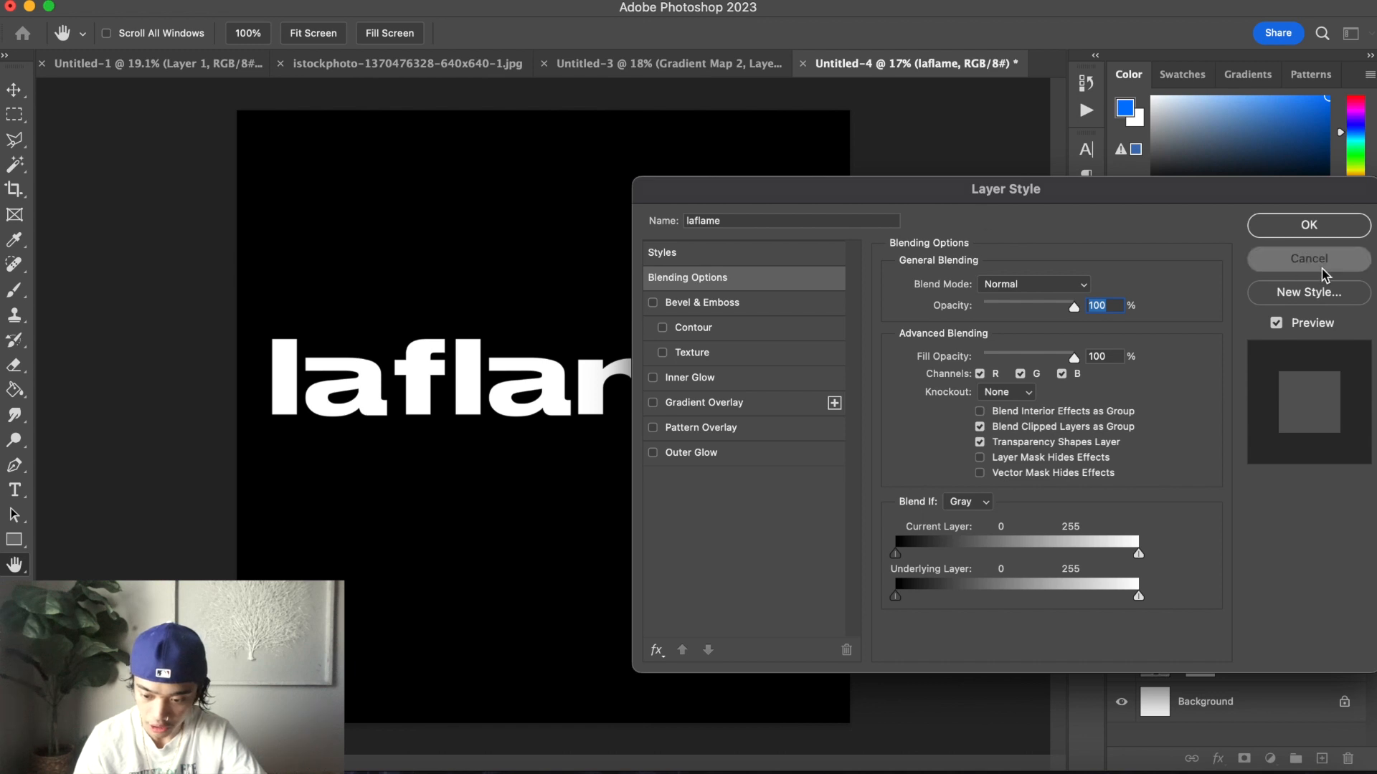
pyautogui.doubleClick(1288, 636)
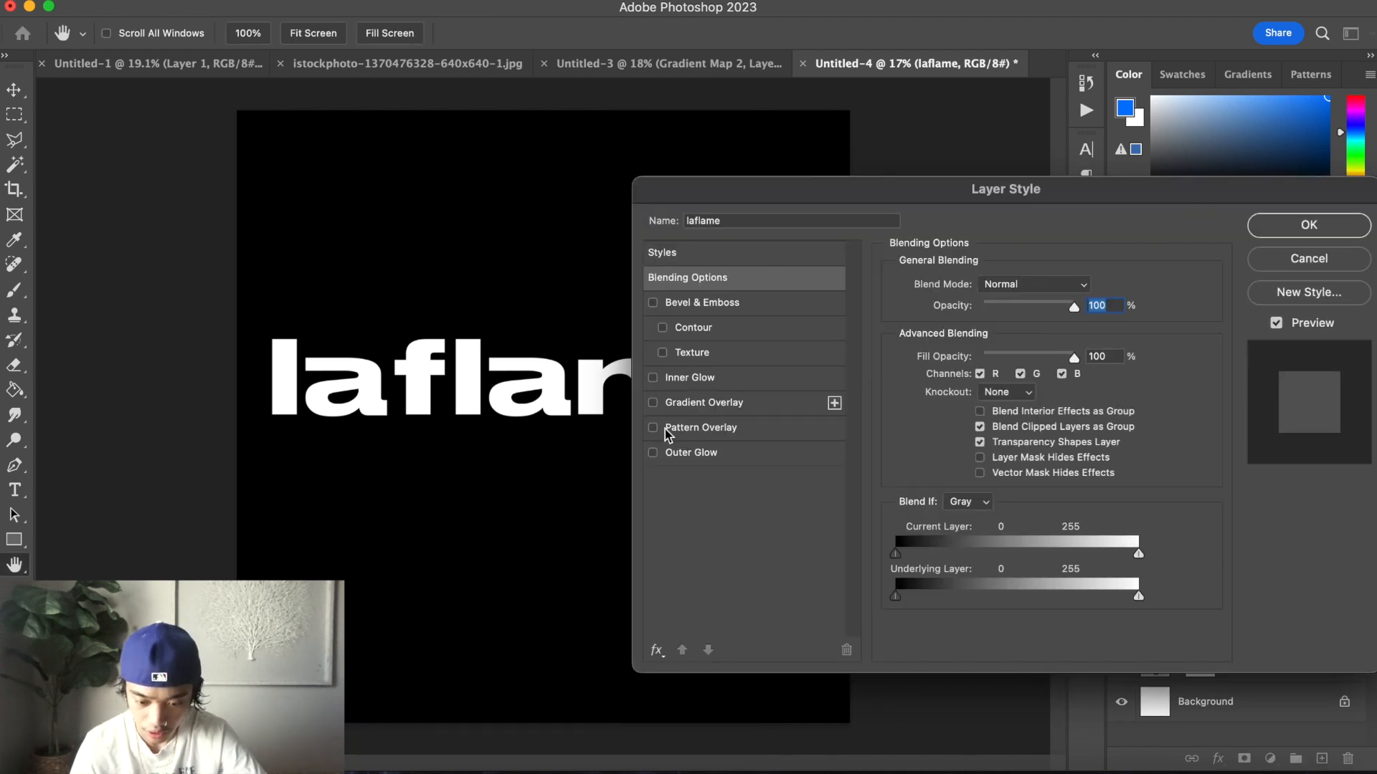
pyautogui.click(726, 430)
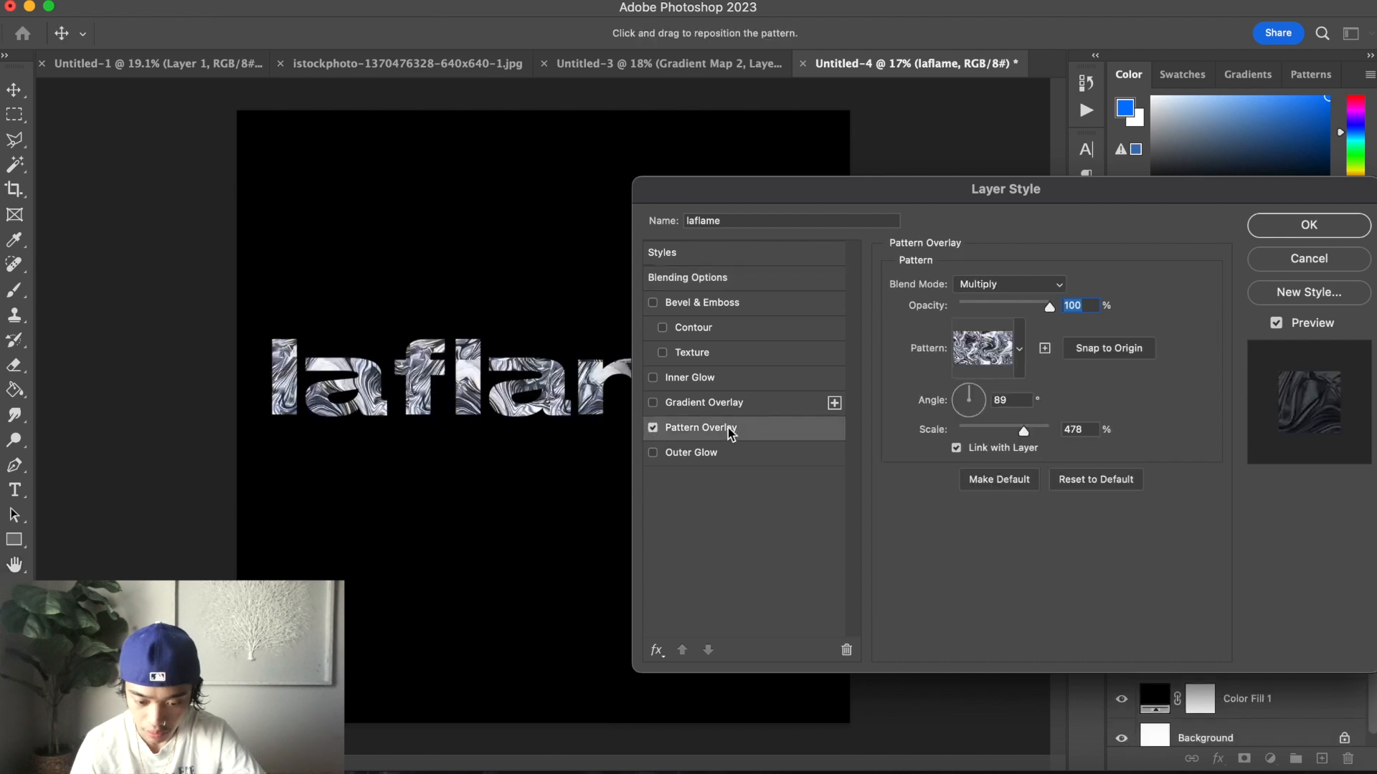
# Choose the newly defined liquid chrome pattern for the laflame Pattern Overlay and set its scale to 574%
pyautogui.click(657, 651)
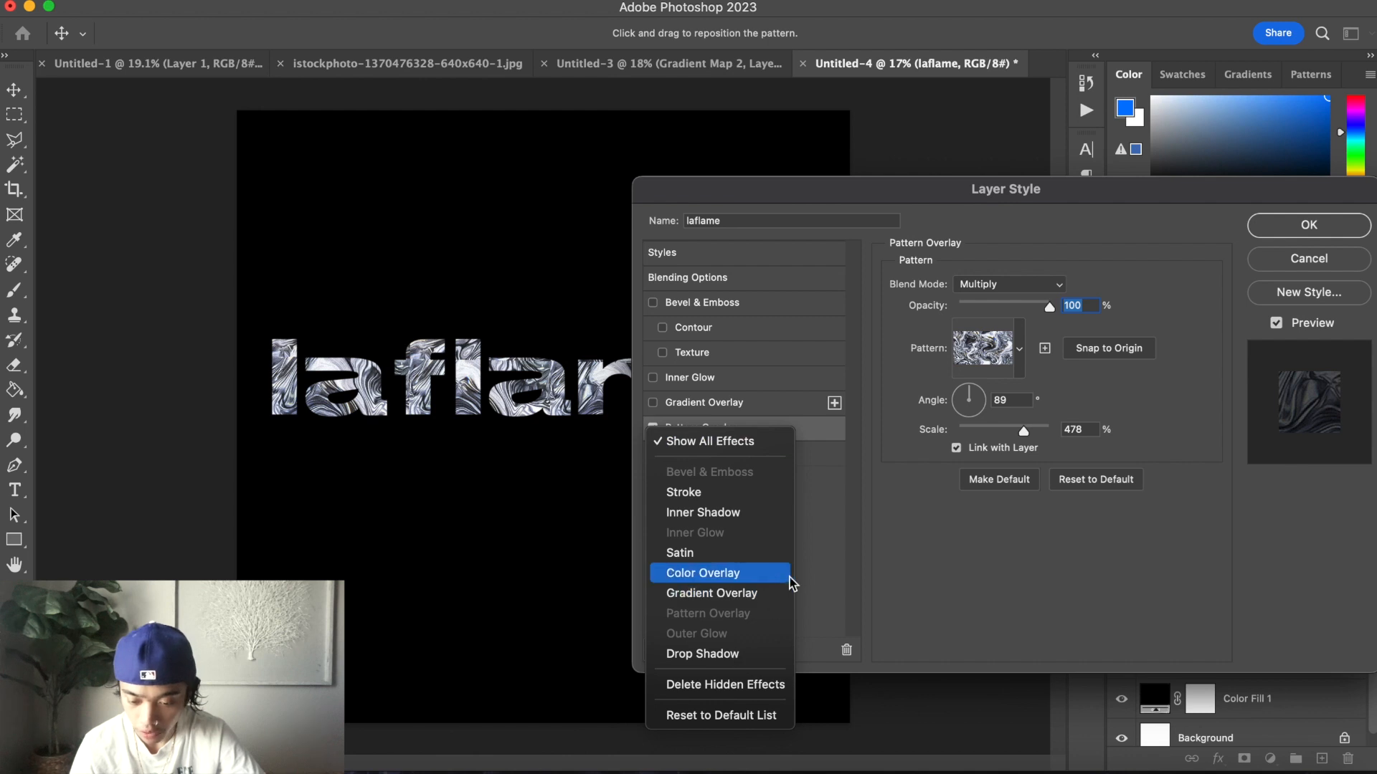
pyautogui.click(817, 557)
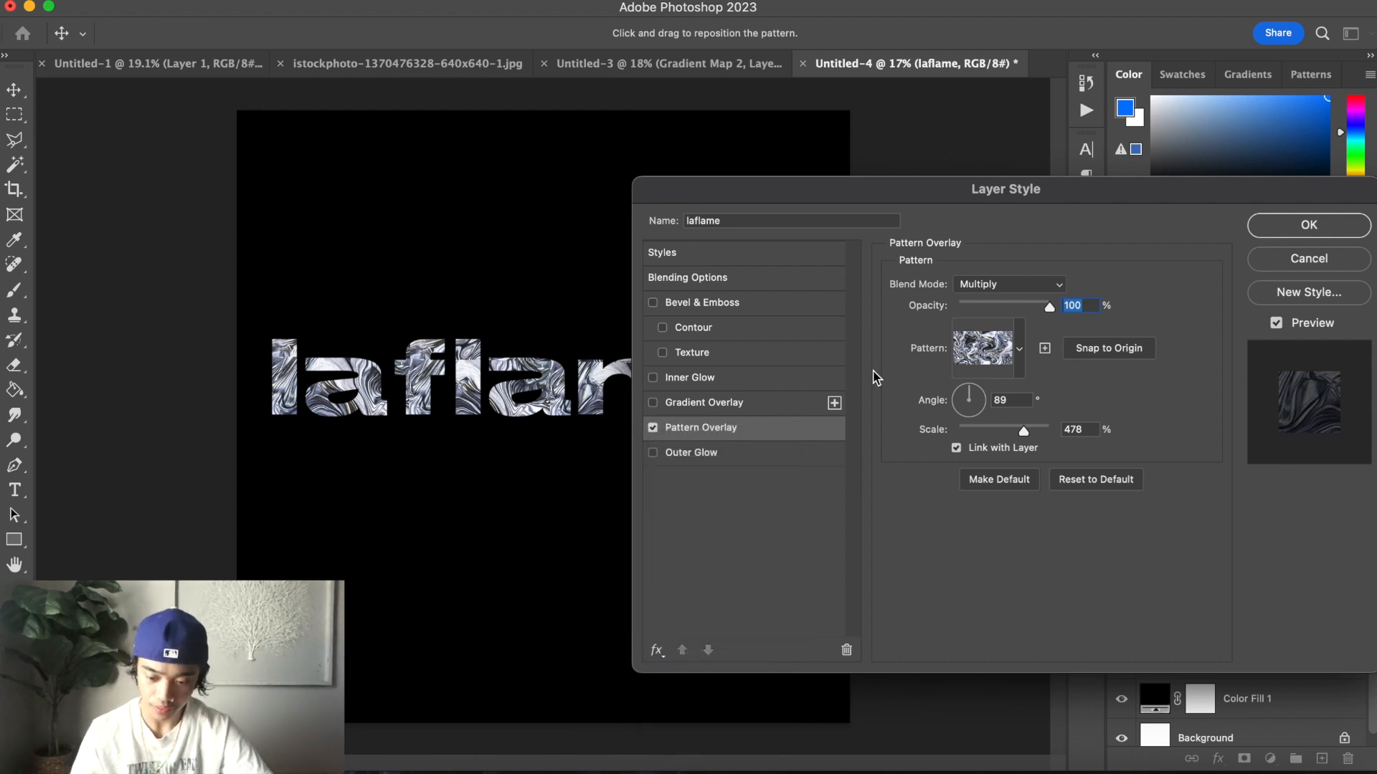
pyautogui.click(995, 353)
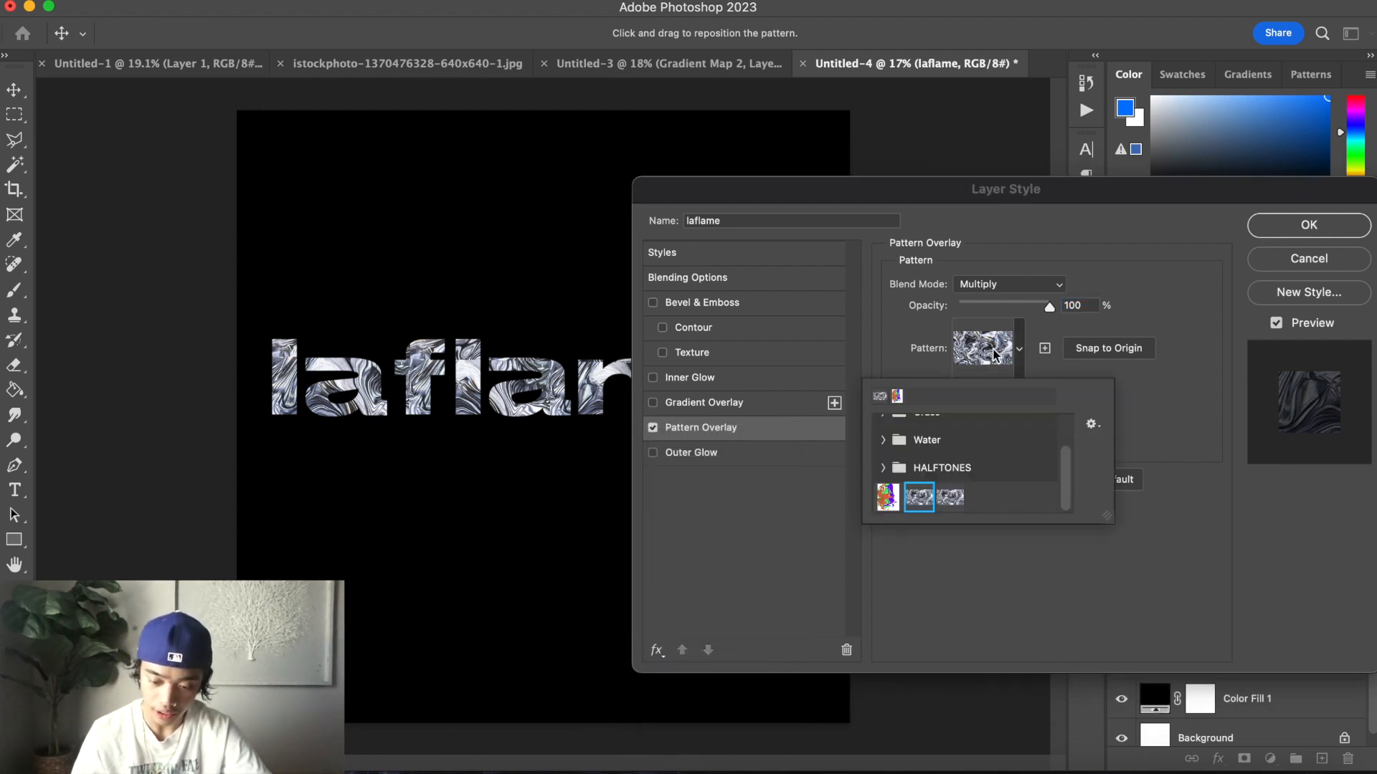
pyautogui.click(950, 497)
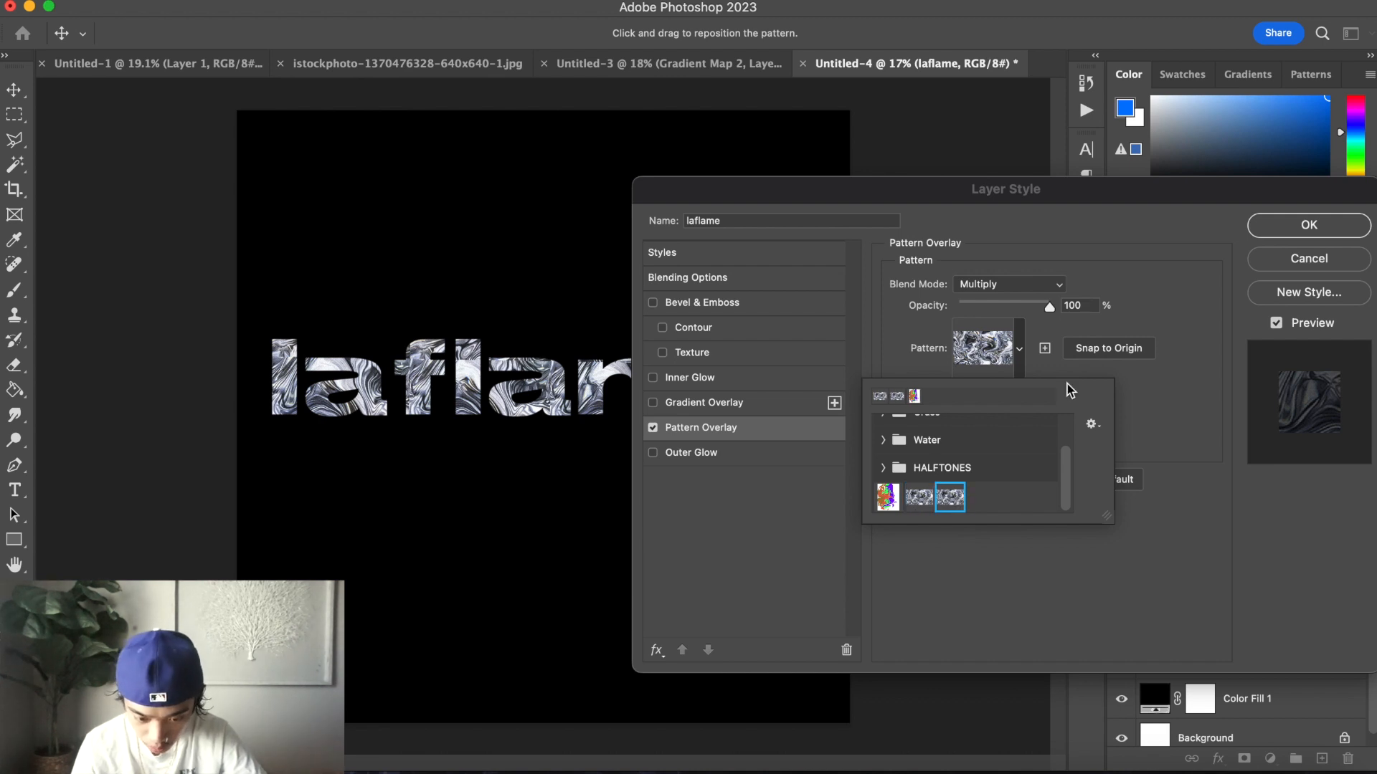
pyautogui.click(1136, 571)
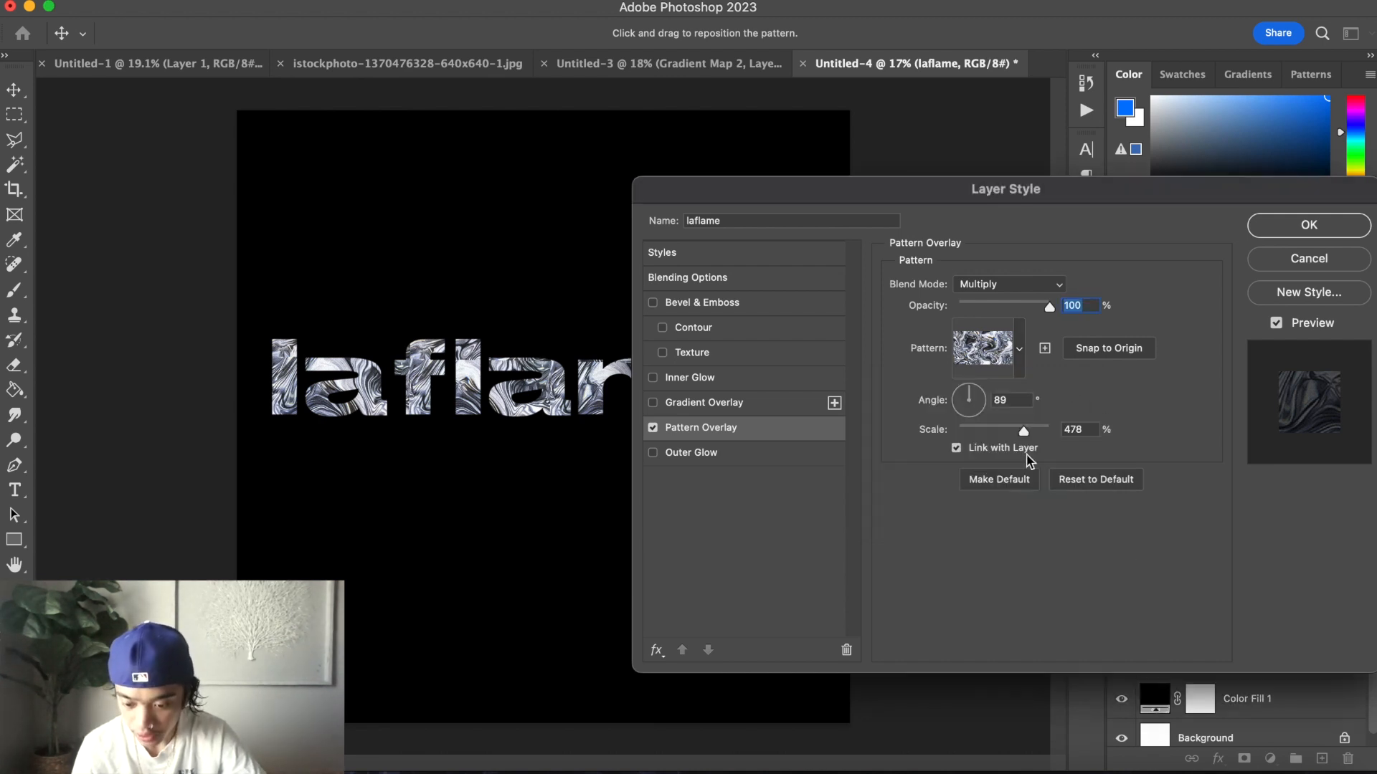
pyautogui.moveTo(1024, 430)
pyautogui.mouseDown()
pyautogui.moveTo(988, 430)
pyautogui.moveTo(1043, 429)
pyautogui.moveTo(1028, 424)
pyautogui.mouseUp()
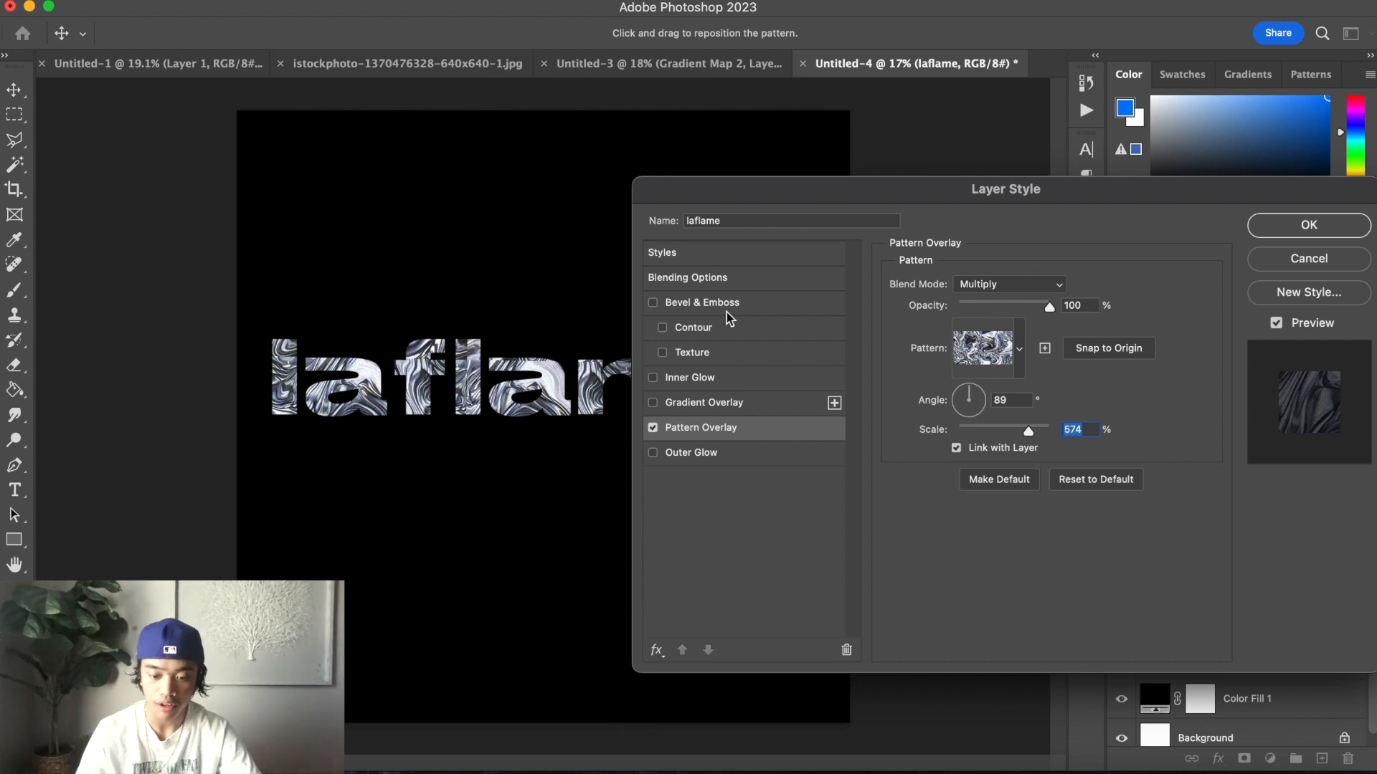
# Enable the Pillow Emboss bevel on laflame and set depth to 355%, size to 136 px and soften to 2 px
pyautogui.click(730, 305)
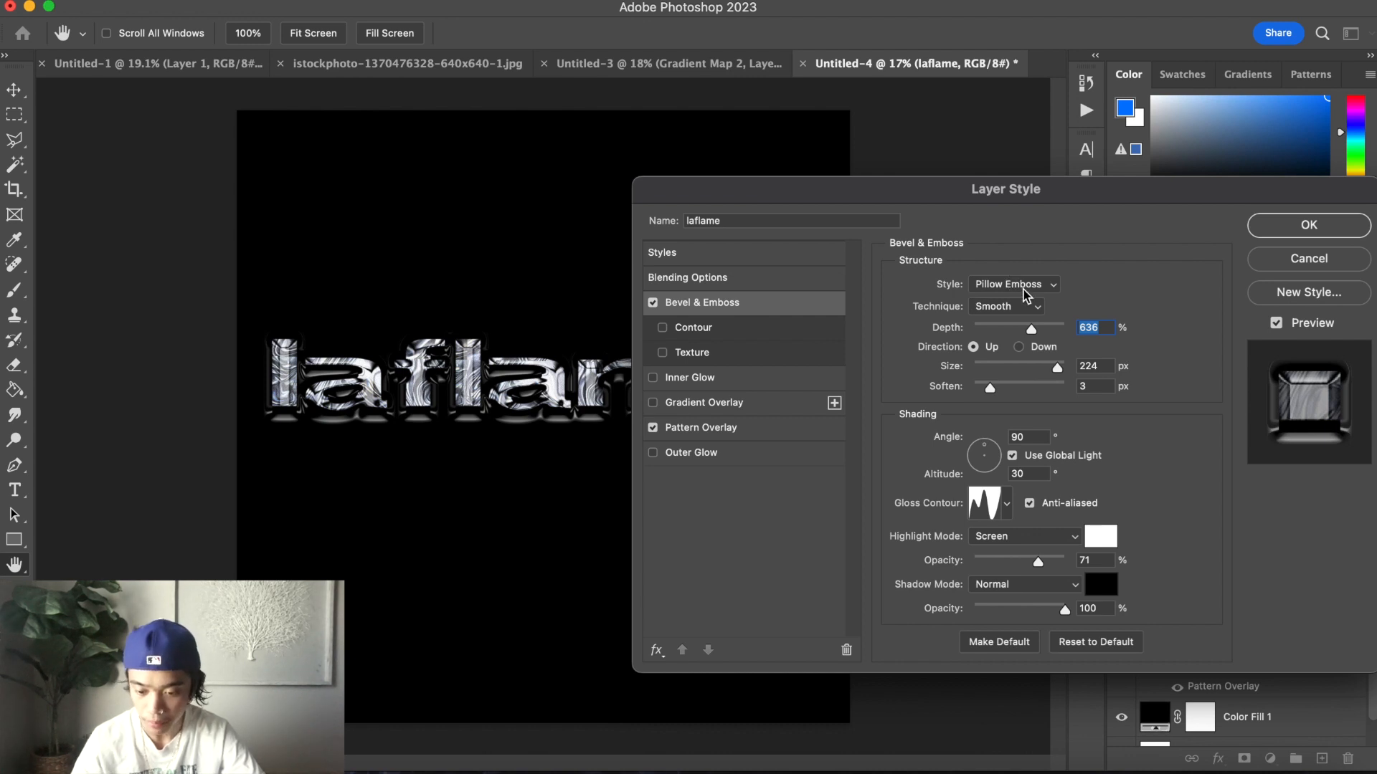
pyautogui.moveTo(1032, 330); pyautogui.dragTo(994, 329)
pyautogui.moveTo(1057, 368); pyautogui.dragTo(983, 392)
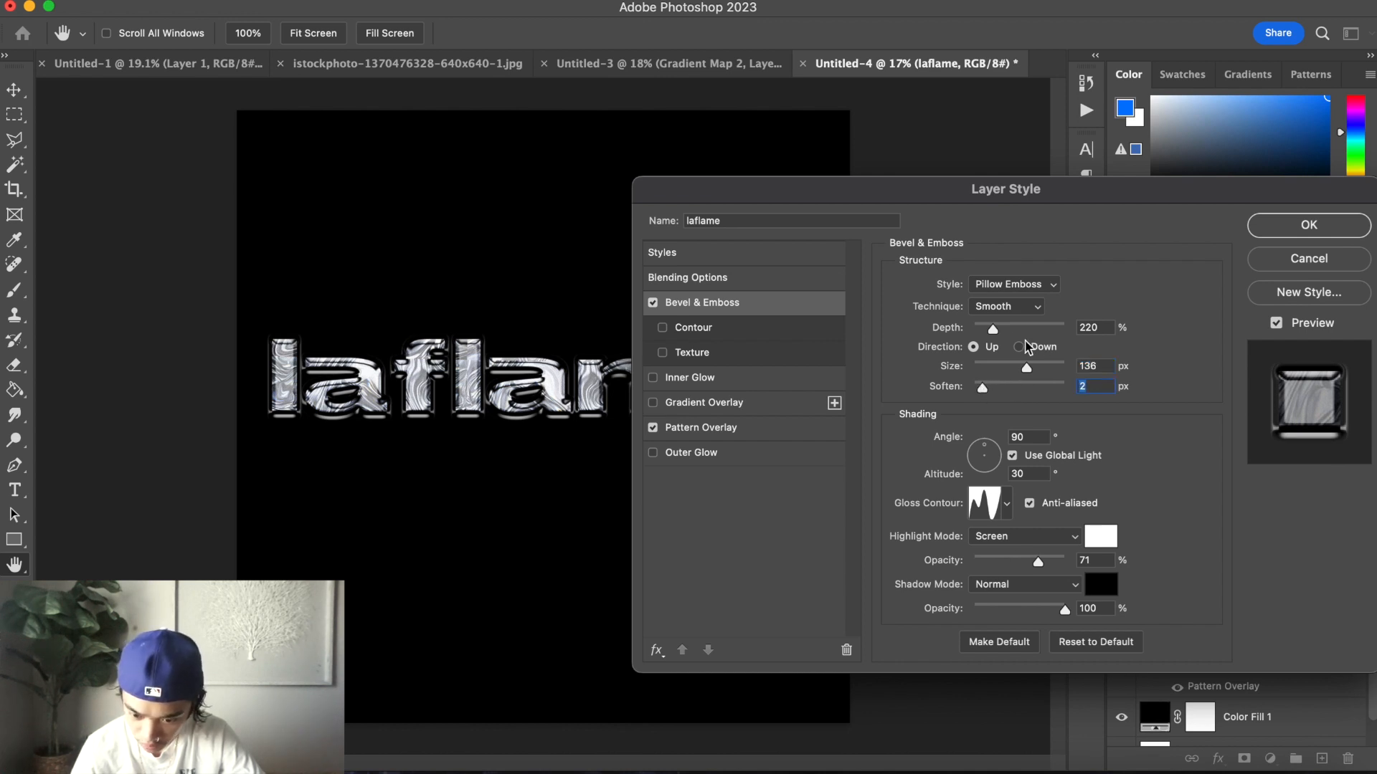
pyautogui.moveTo(994, 330); pyautogui.dragTo(1006, 331)
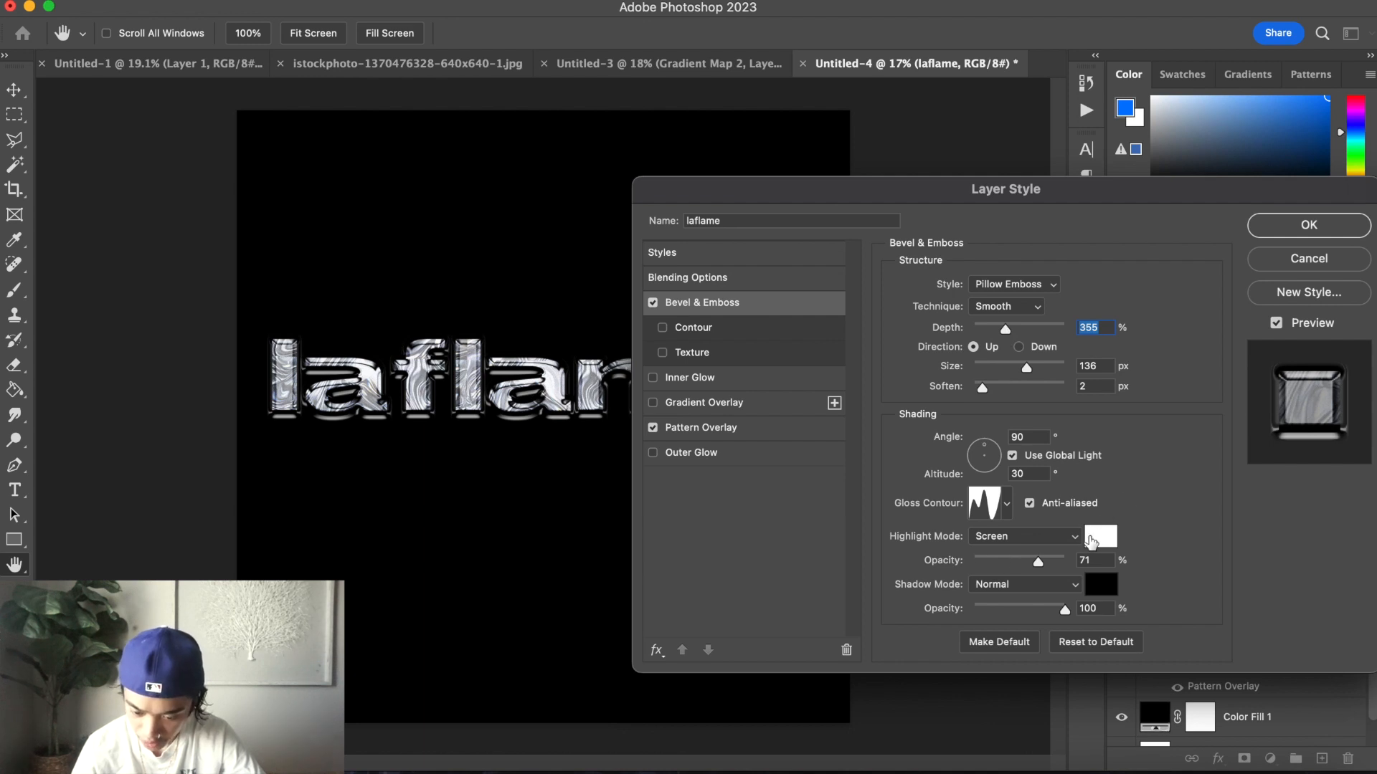
# Set the bevel highlight to gray 797979 with Lighten blending and 100% opacity
pyautogui.click(1102, 536)
pyautogui.click(809, 713)
pyautogui.moveTo(914, 502); pyautogui.dragTo(870, 507)
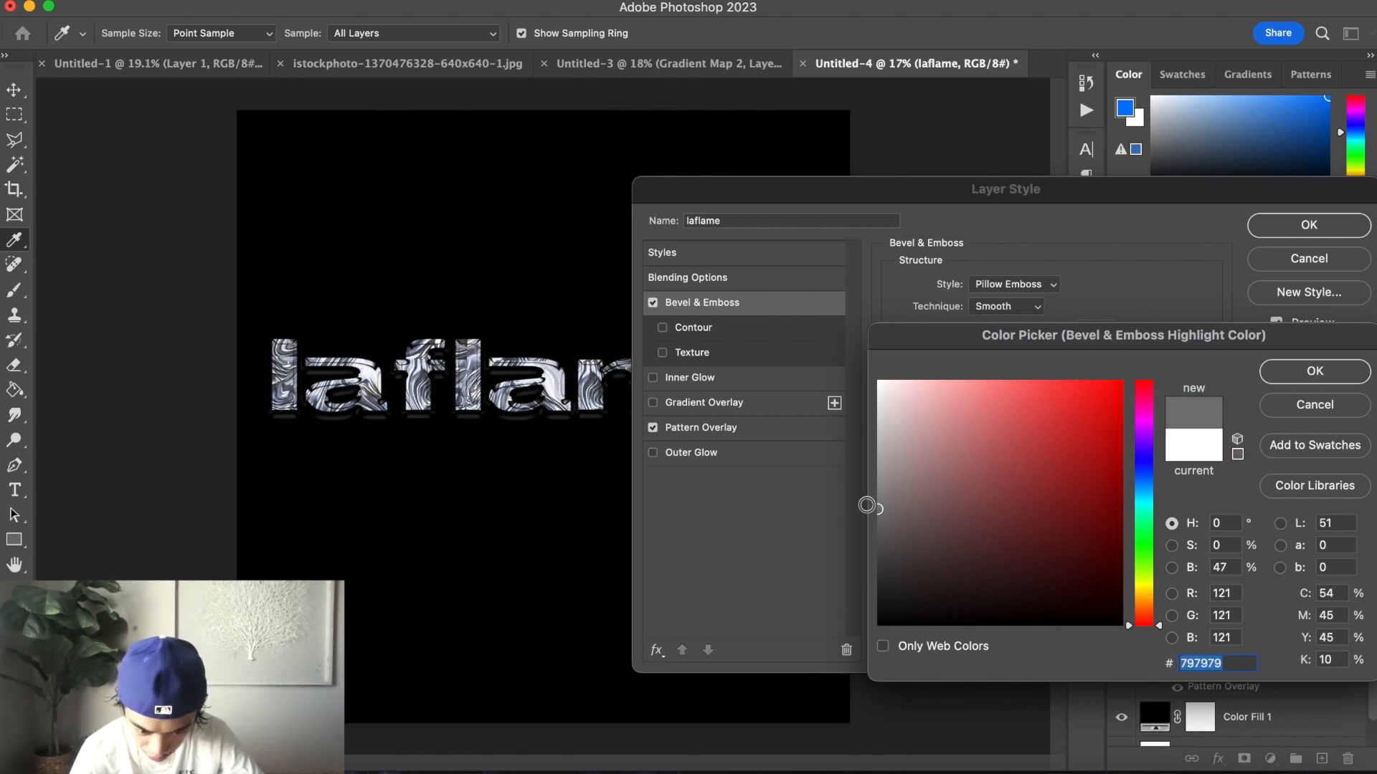
pyautogui.click(1302, 370)
pyautogui.click(1041, 541)
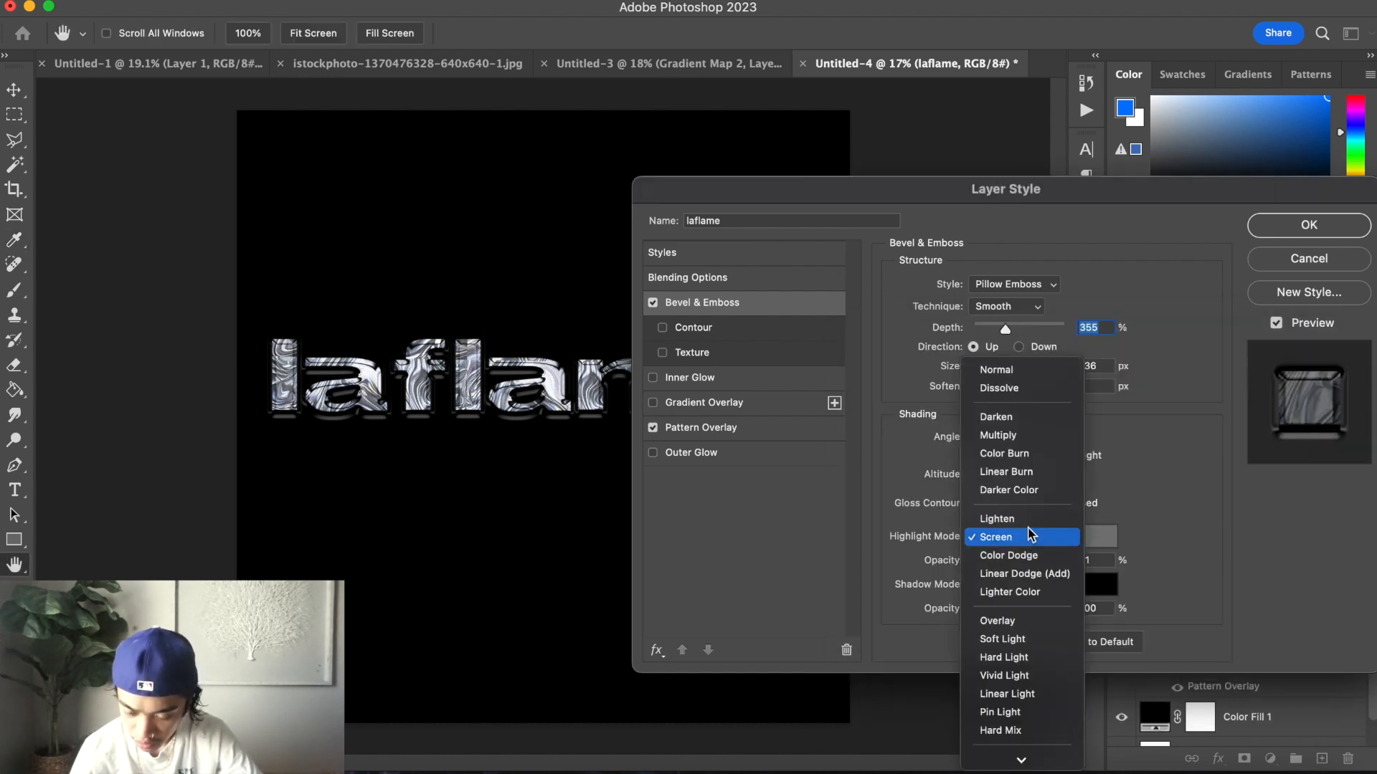
pyautogui.click(1037, 521)
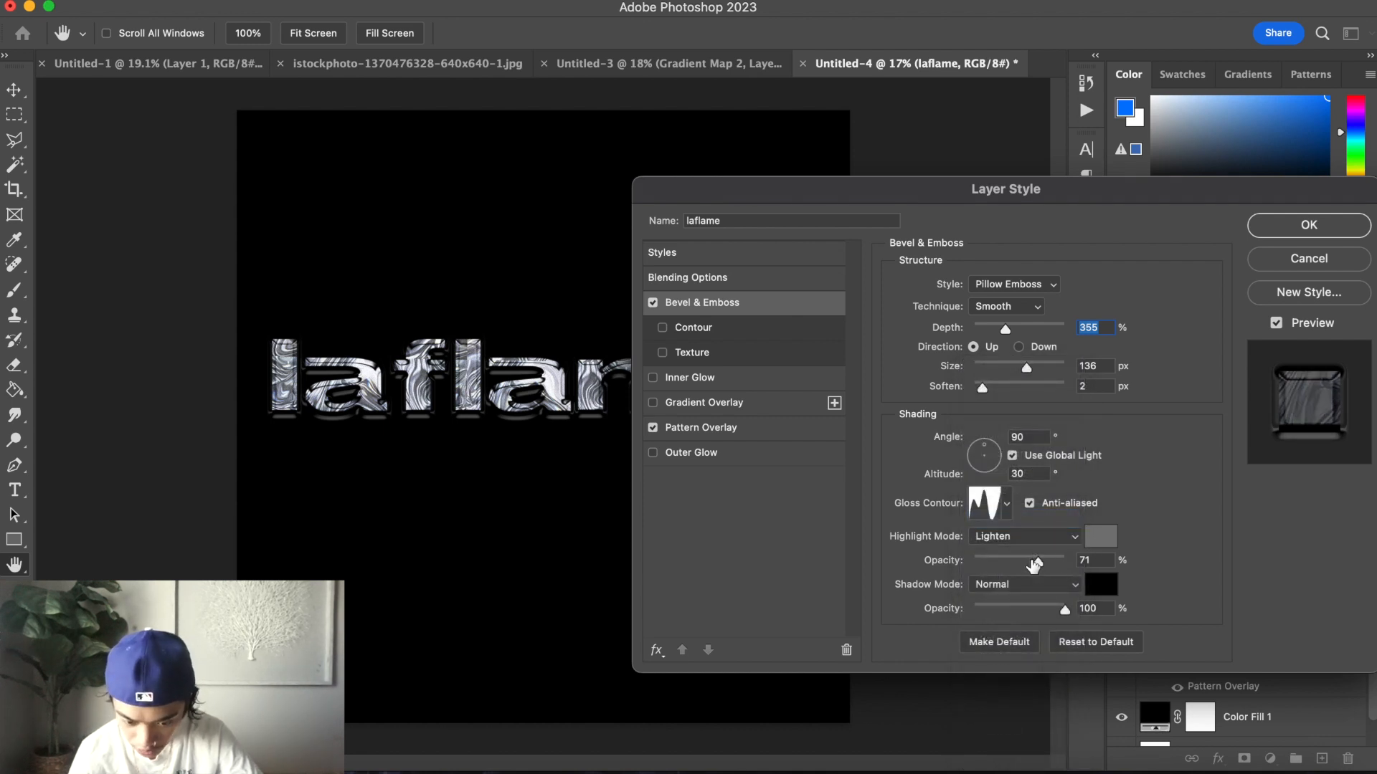
pyautogui.moveTo(1037, 560); pyautogui.dragTo(1065, 562)
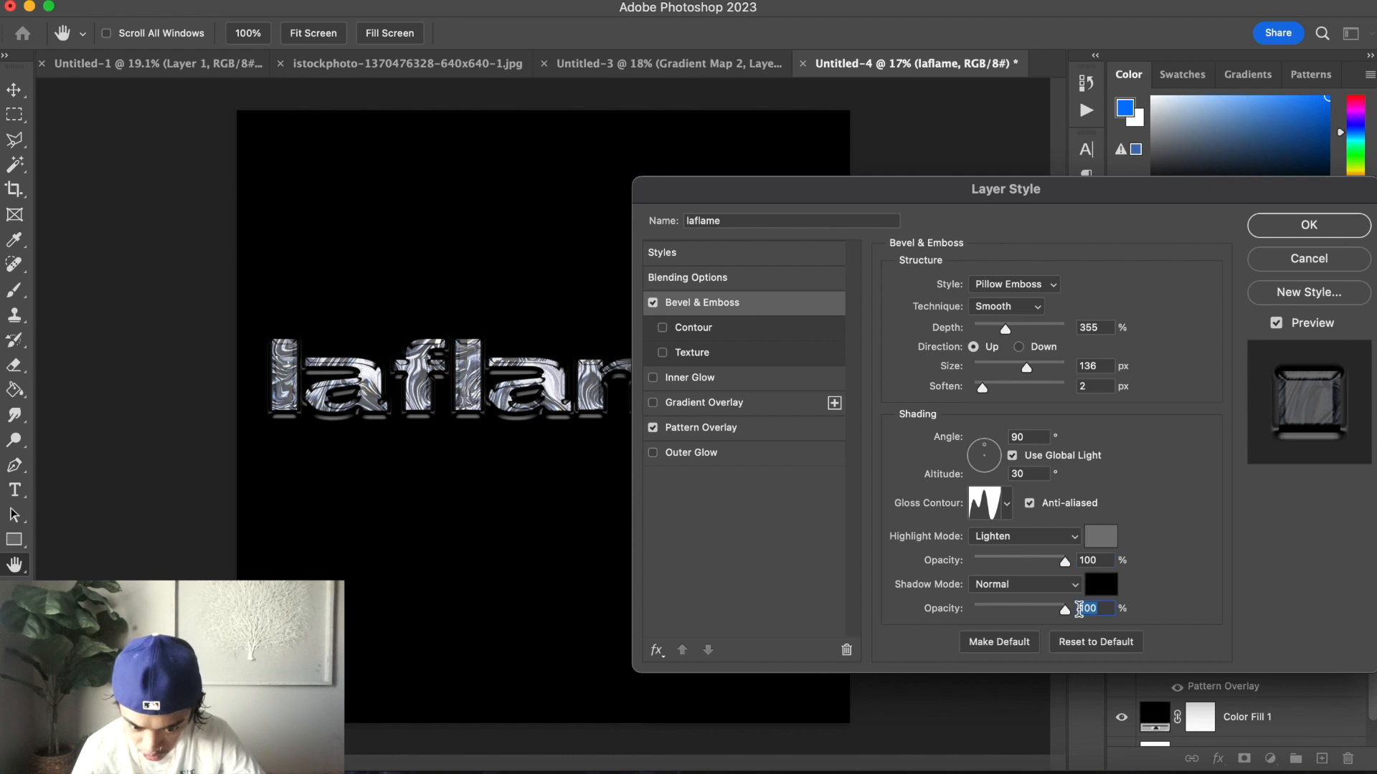
# Try gray shades such as 979797 for the bevel's shadow color and return it to black 000000
pyautogui.click(1100, 584)
pyautogui.click(911, 484)
pyautogui.moveTo(822, 303)
pyautogui.mouseDown()
pyautogui.moveTo(907, 437)
pyautogui.moveTo(887, 514)
pyautogui.moveTo(867, 530)
pyautogui.moveTo(864, 467)
pyautogui.moveTo(851, 479)
pyautogui.mouseUp()
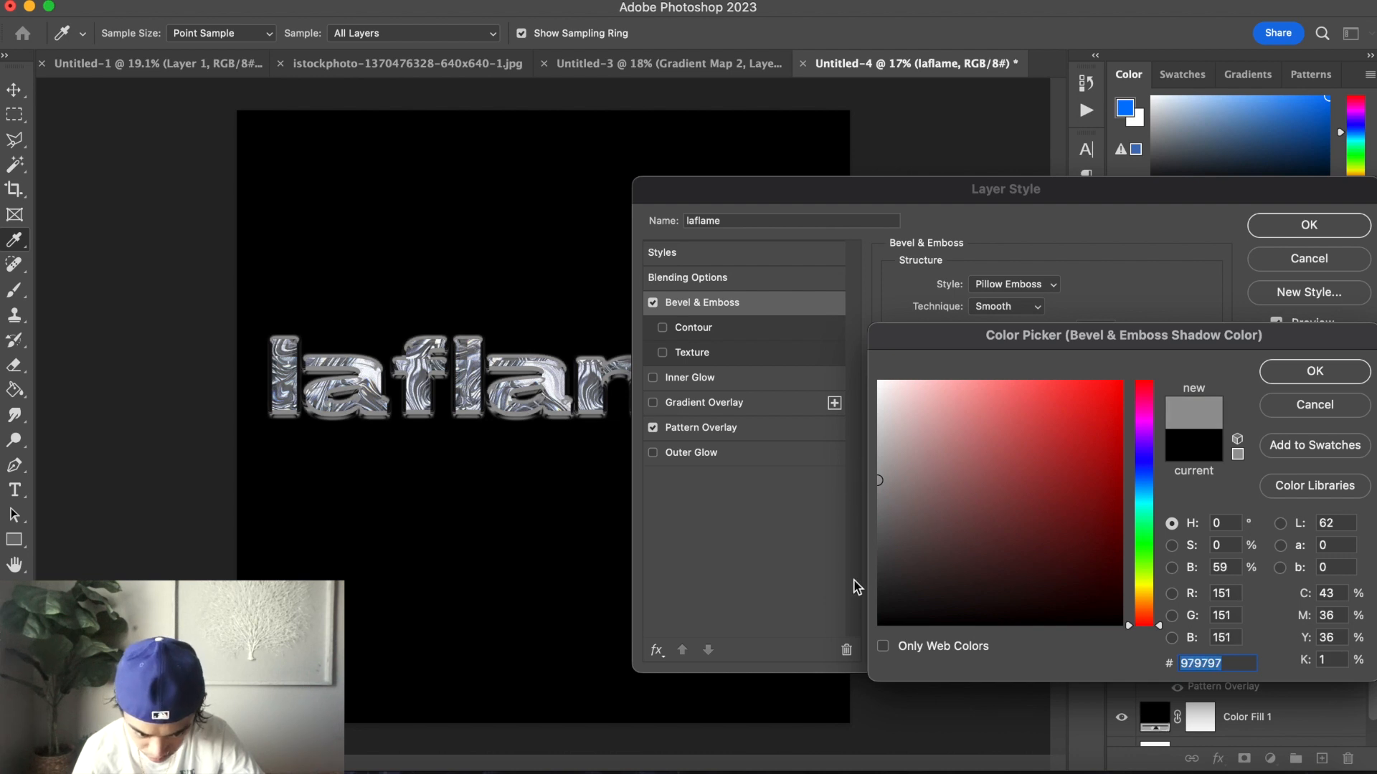
pyautogui.moveTo(907, 567); pyautogui.dragTo(789, 717)
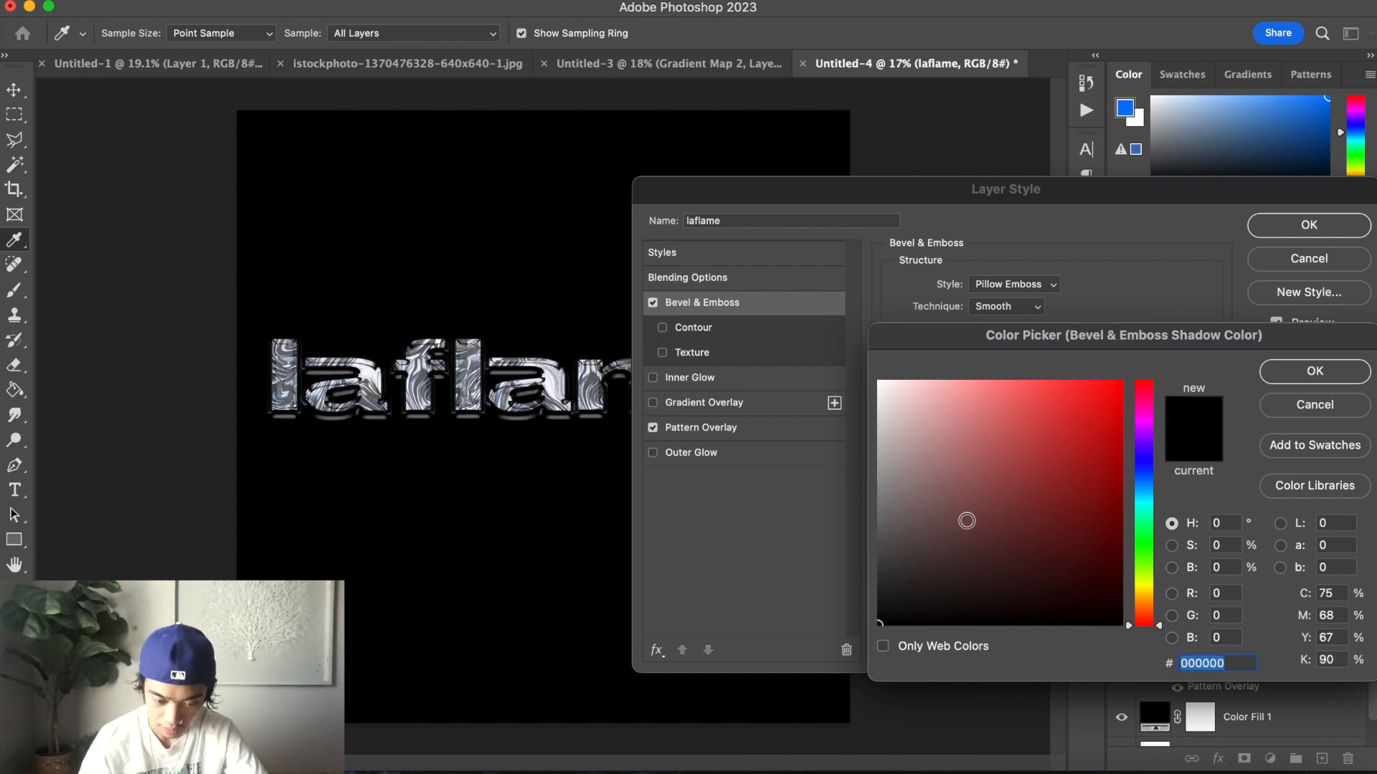
pyautogui.click(1284, 374)
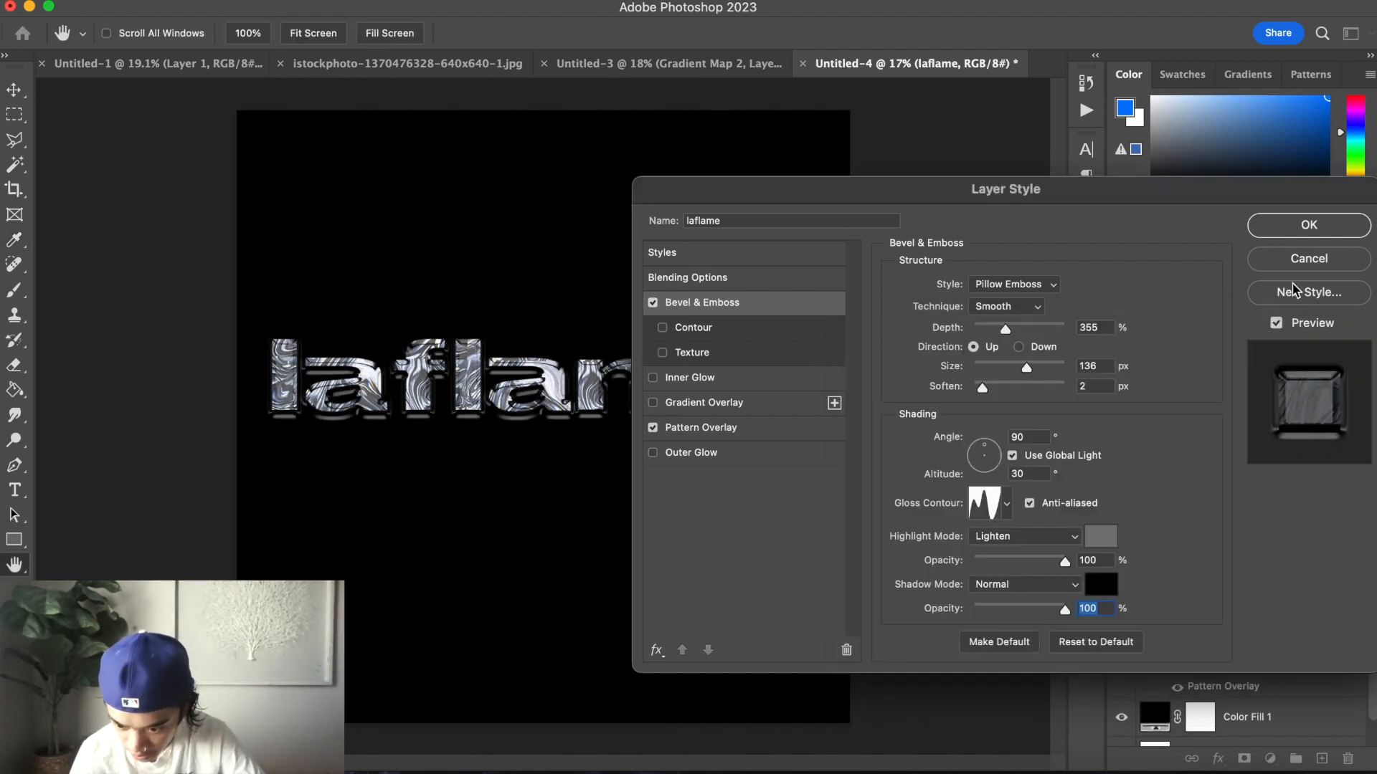
# Add a Soft Light Inner Glow to the laflame layer with 75% opacity, 0% noise and a 207 px size, and apply the layer style
pyautogui.click(1305, 228)
pyautogui.press('z')
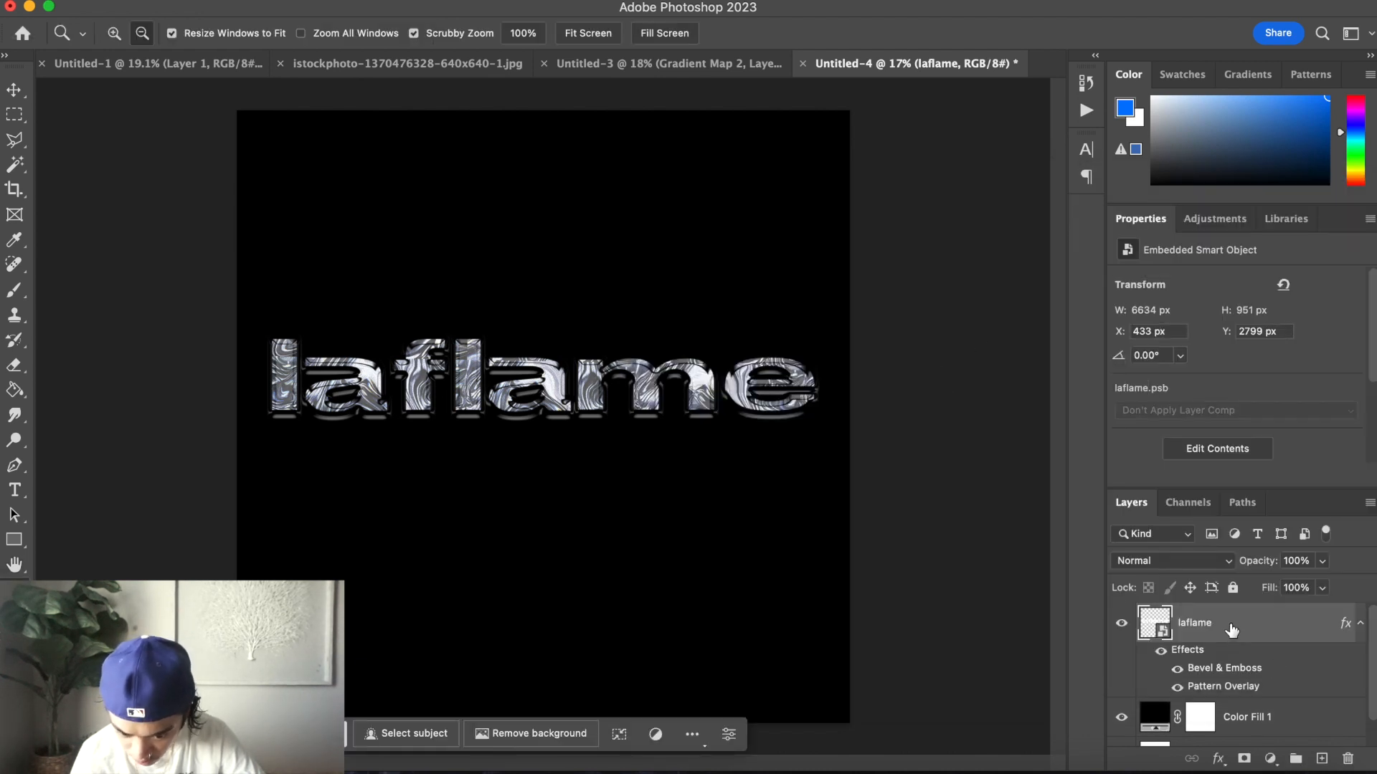
pyautogui.doubleClick(1232, 630)
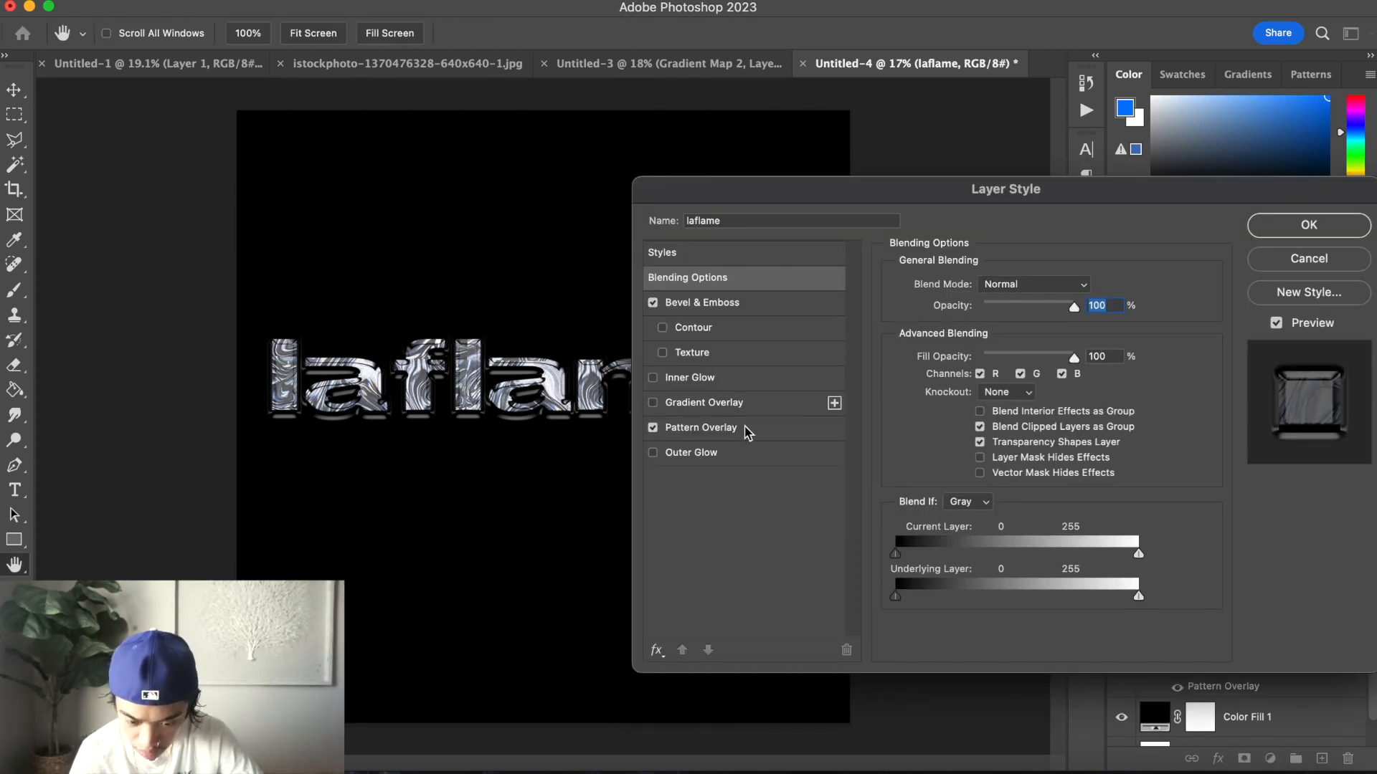
pyautogui.click(655, 375)
pyautogui.click(735, 380)
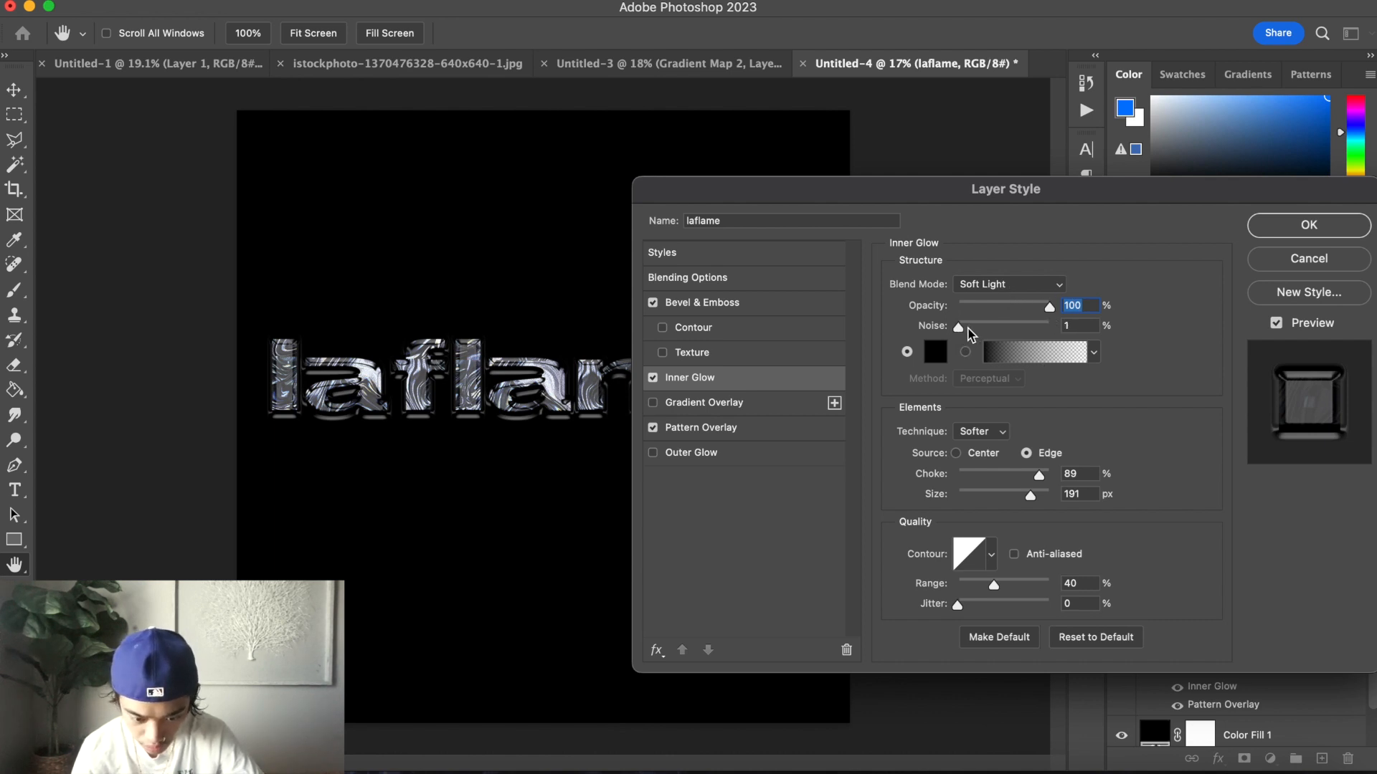
pyautogui.press('Tab')
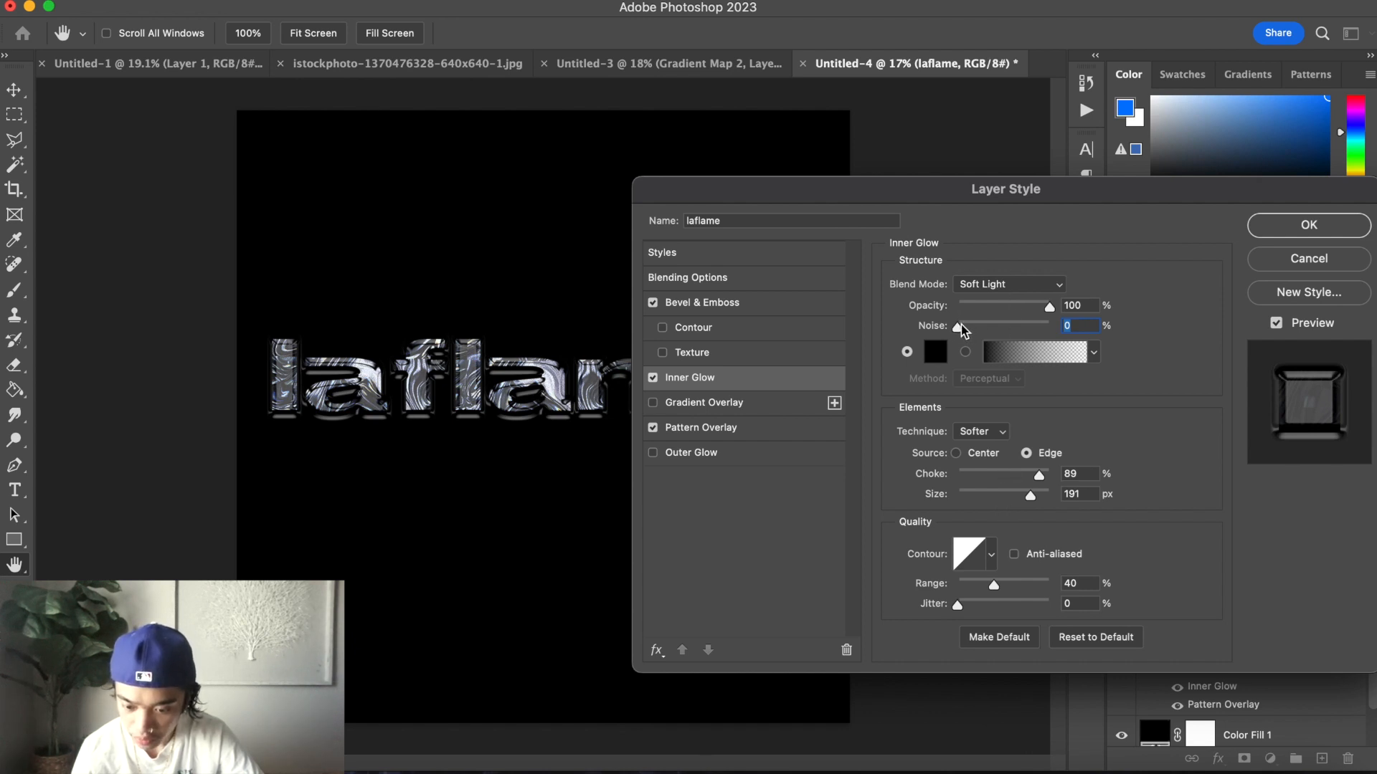
pyautogui.moveTo(1051, 307); pyautogui.dragTo(1028, 309)
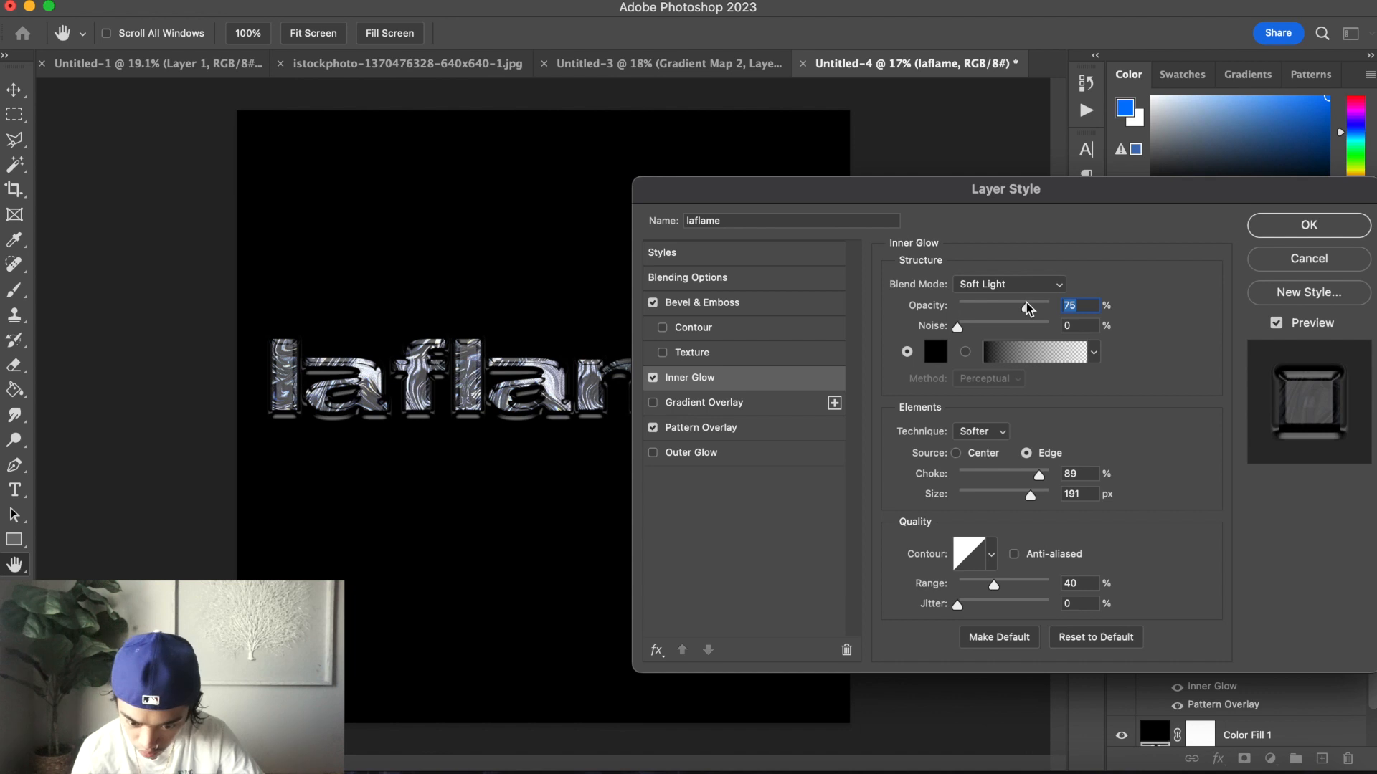
pyautogui.moveTo(957, 327)
pyautogui.mouseDown()
pyautogui.moveTo(979, 327)
pyautogui.moveTo(932, 331)
pyautogui.mouseUp()
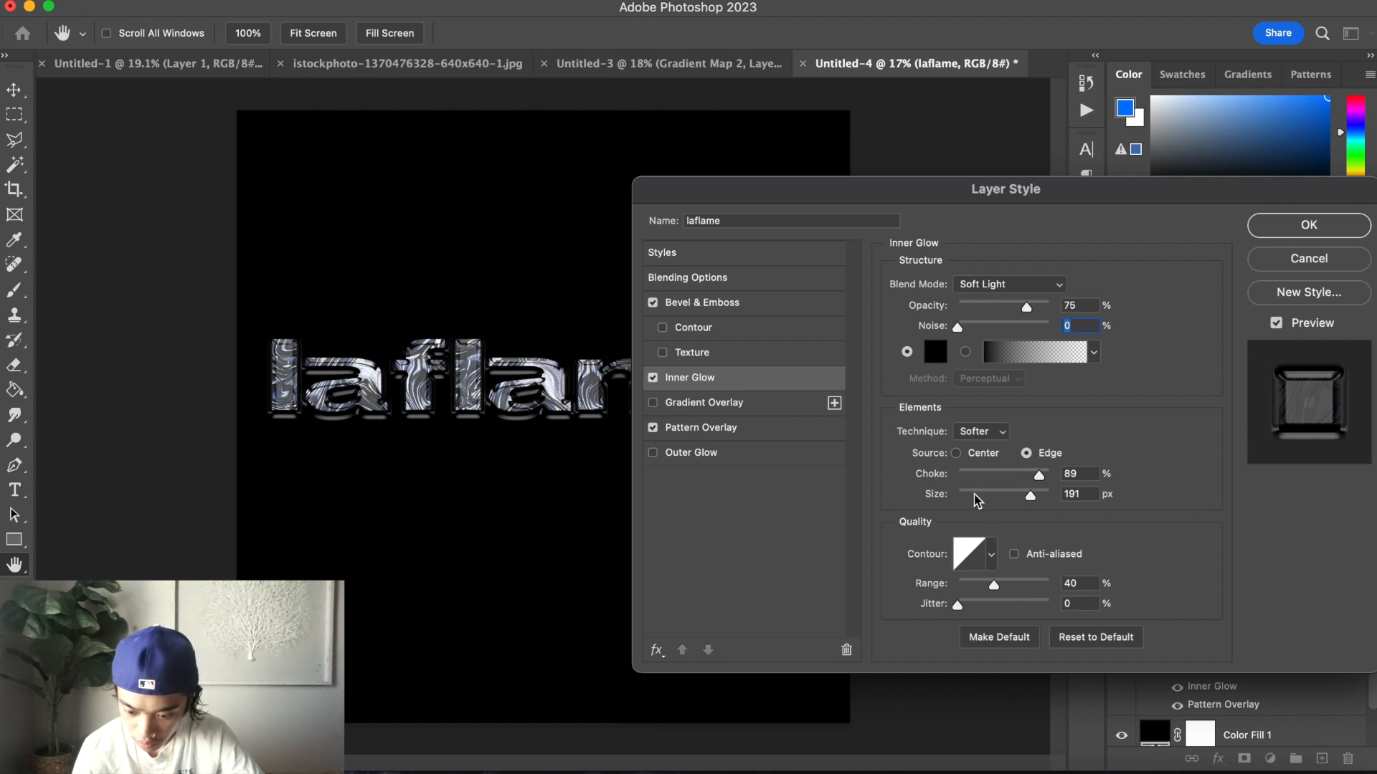
pyautogui.moveTo(1034, 500)
pyautogui.mouseDown()
pyautogui.moveTo(1064, 502)
pyautogui.moveTo(1035, 502)
pyautogui.mouseUp()
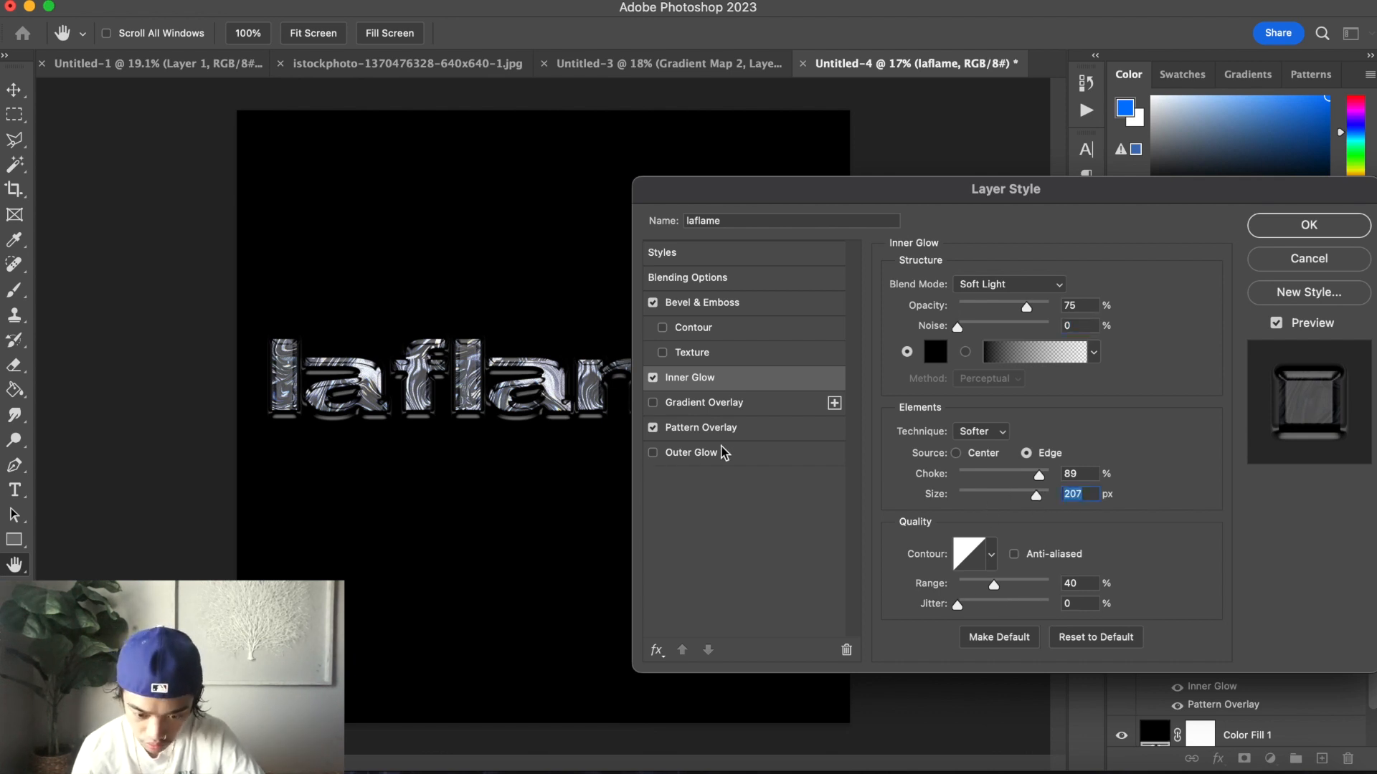
pyautogui.click(1323, 225)
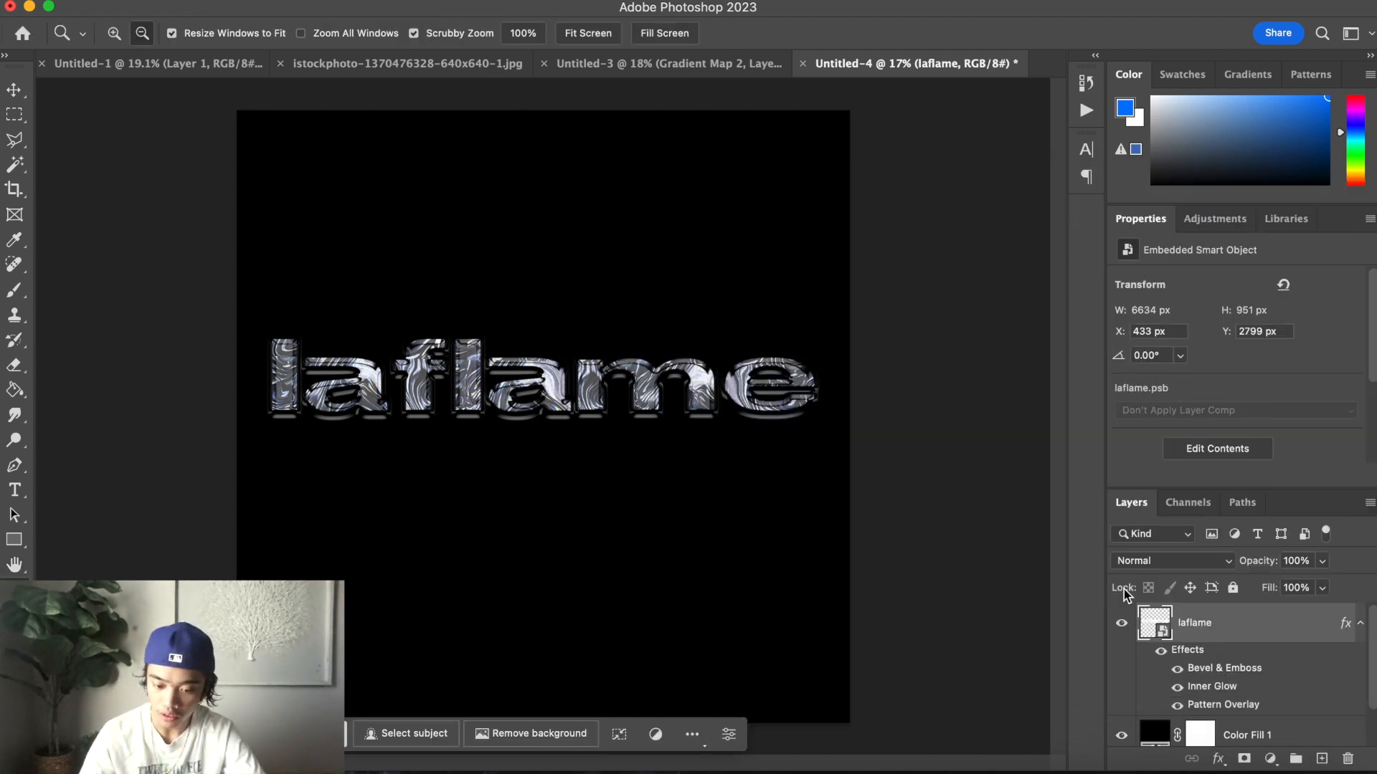
# Convert the styled laflame layer to a smart object and scale it to about 6105 px wide, placed at about X 697, Y 3261 px
pyautogui.rightClick(1281, 621)
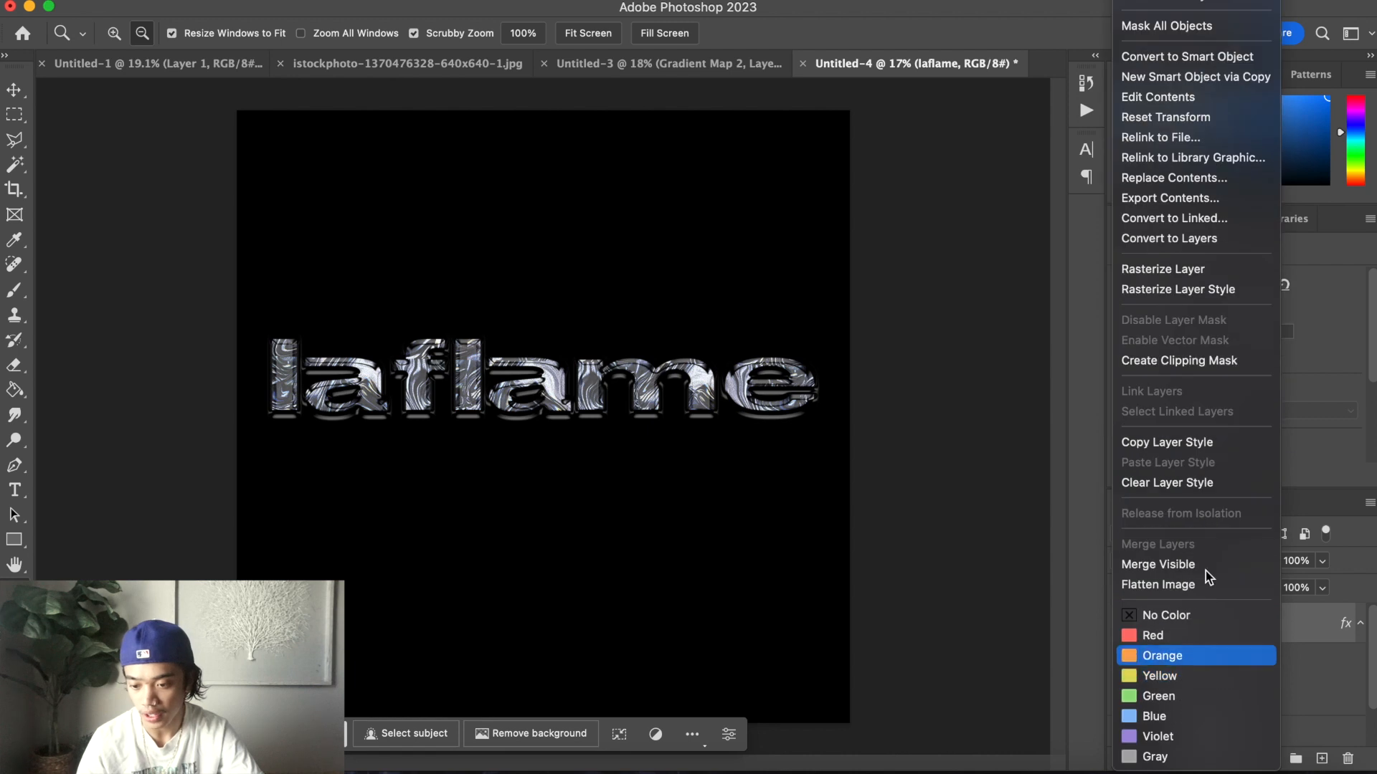
pyautogui.click(1235, 62)
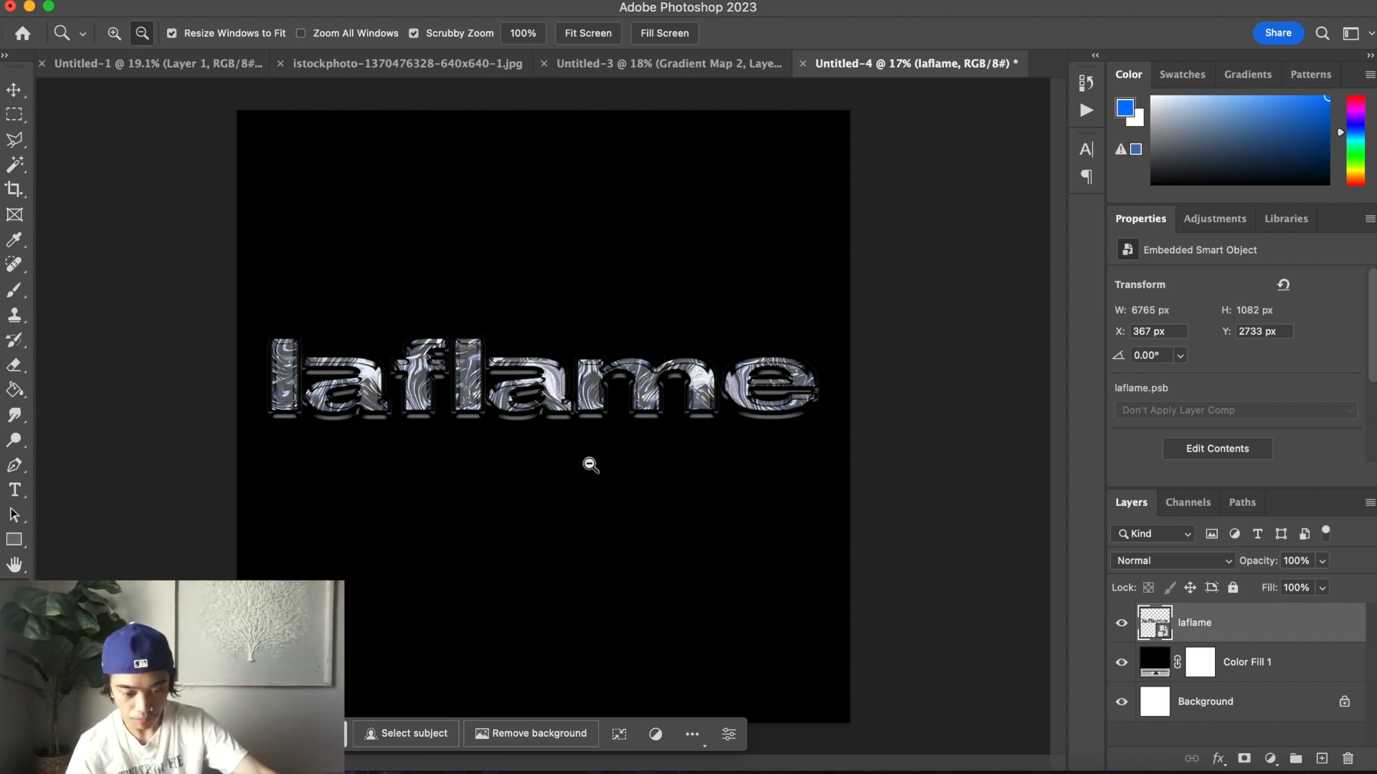
pyautogui.moveTo(518, 408)
pyautogui.mouseDown()
pyautogui.moveTo(562, 424)
pyautogui.moveTo(538, 413)
pyautogui.mouseUp()
pyautogui.press('super+t')
pyautogui.moveTo(801, 378); pyautogui.dragTo(746, 378)
pyautogui.moveTo(595, 380); pyautogui.dragTo(633, 423)
# Add a Gradient Map adjustment layer above laflame and clip it to the text layer
pyautogui.press('z')
pyautogui.moveTo(588, 516); pyautogui.dragTo(645, 519)
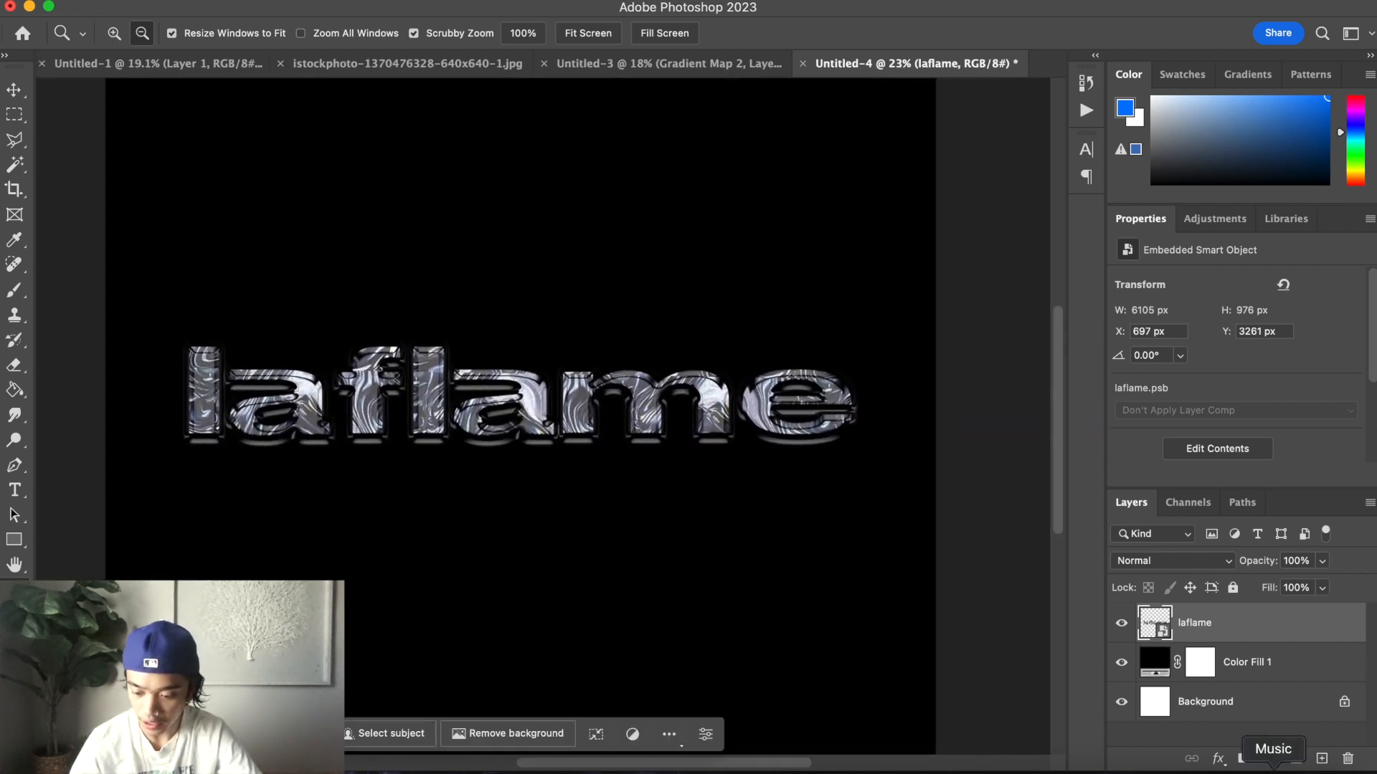
pyautogui.click(1271, 760)
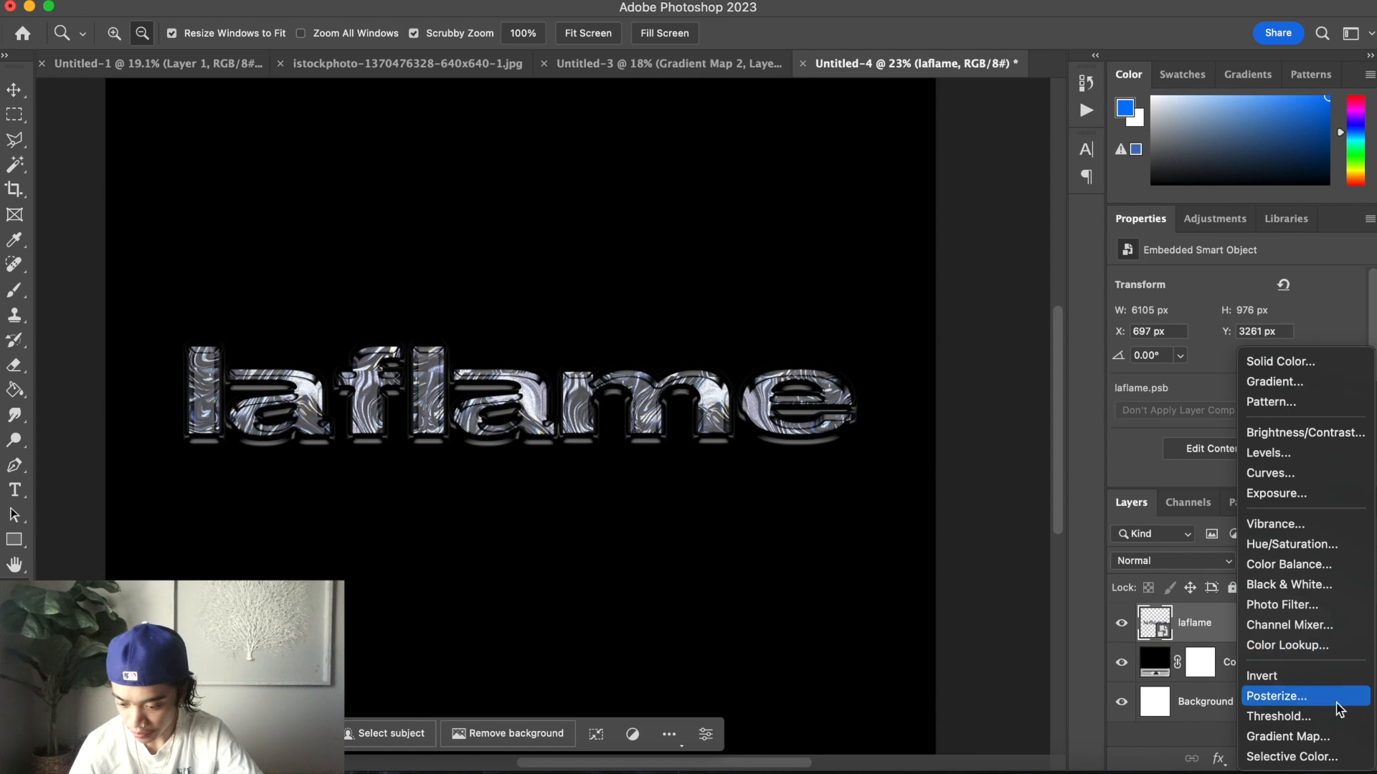
pyautogui.click(1317, 739)
pyautogui.rightClick(1295, 624)
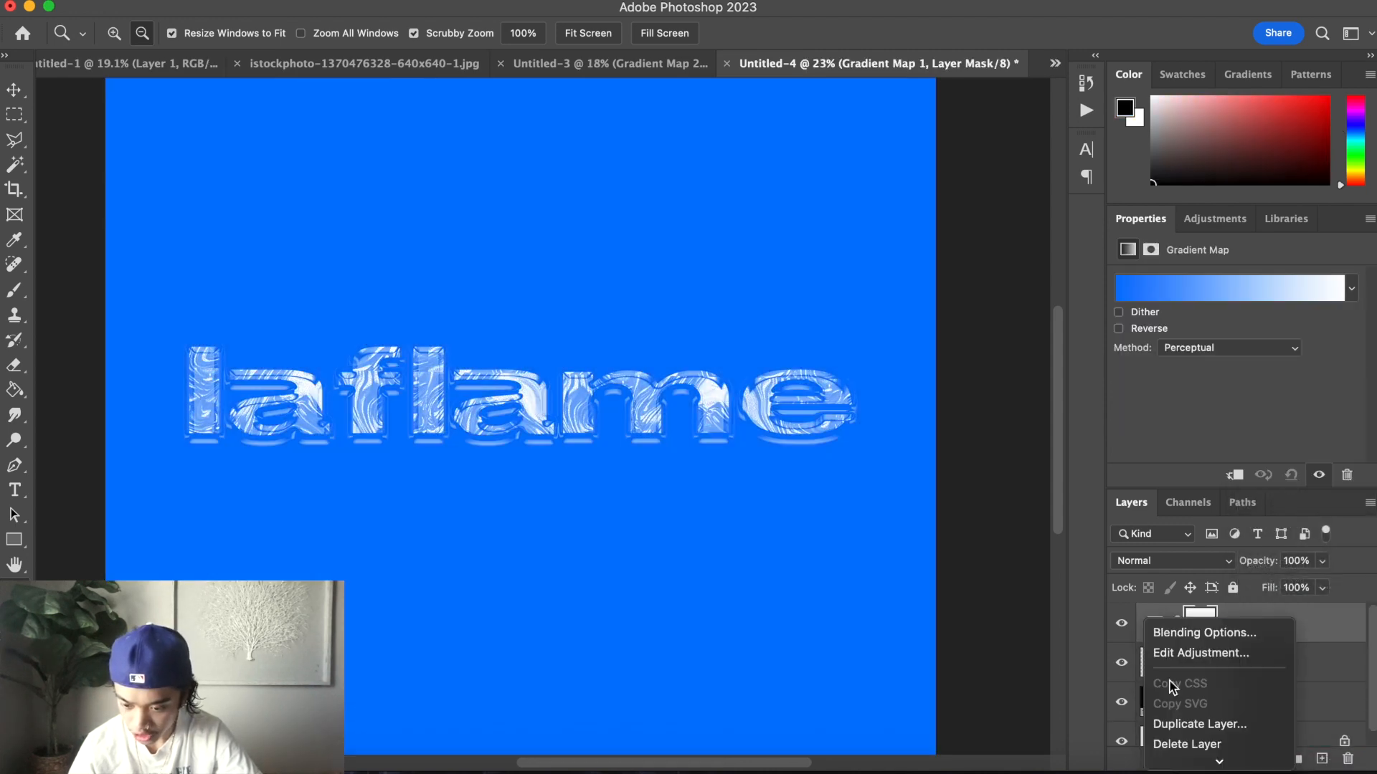
pyautogui.click(1255, 313)
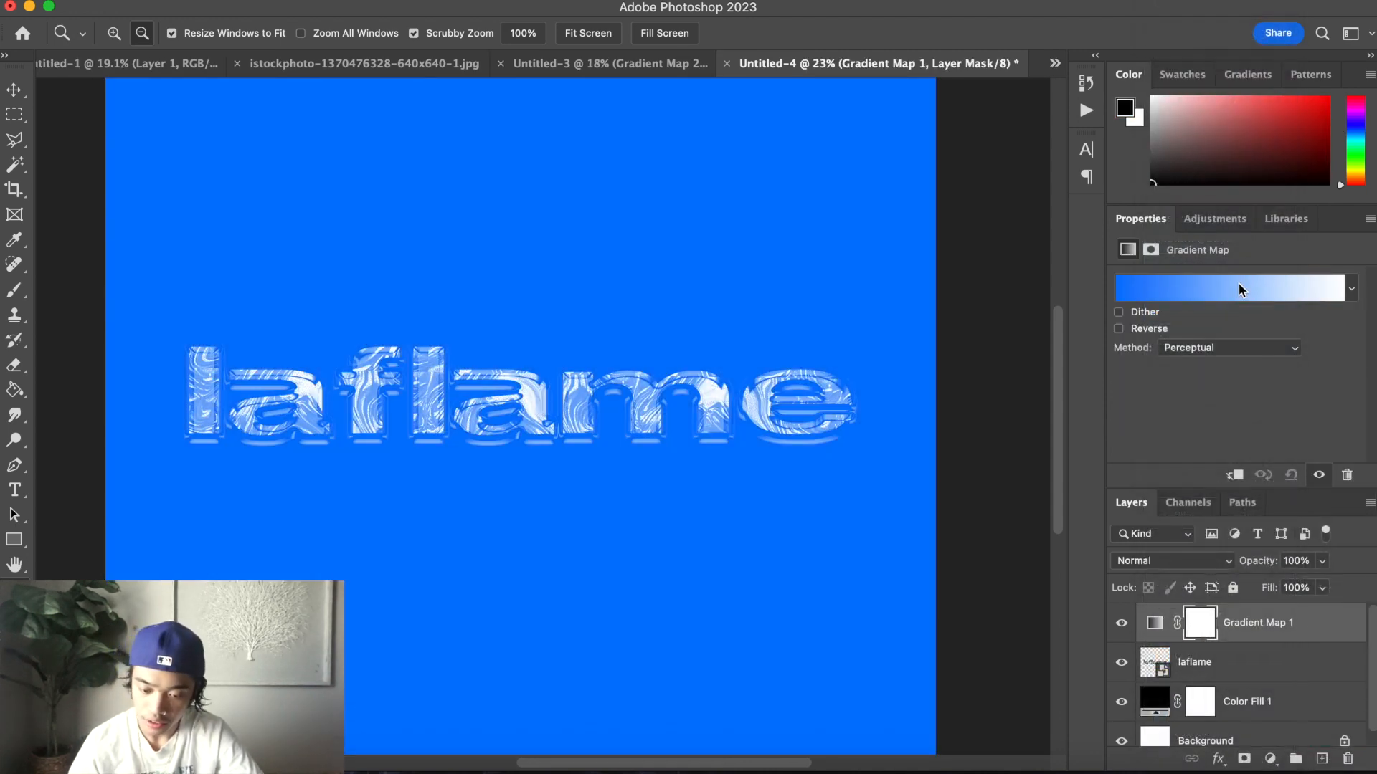
# Apply the black, periwinkle and white preset to the gradient map and move its dark stop to location 23%
pyautogui.click(1239, 284)
pyautogui.scroll(-10, 1104, 259)
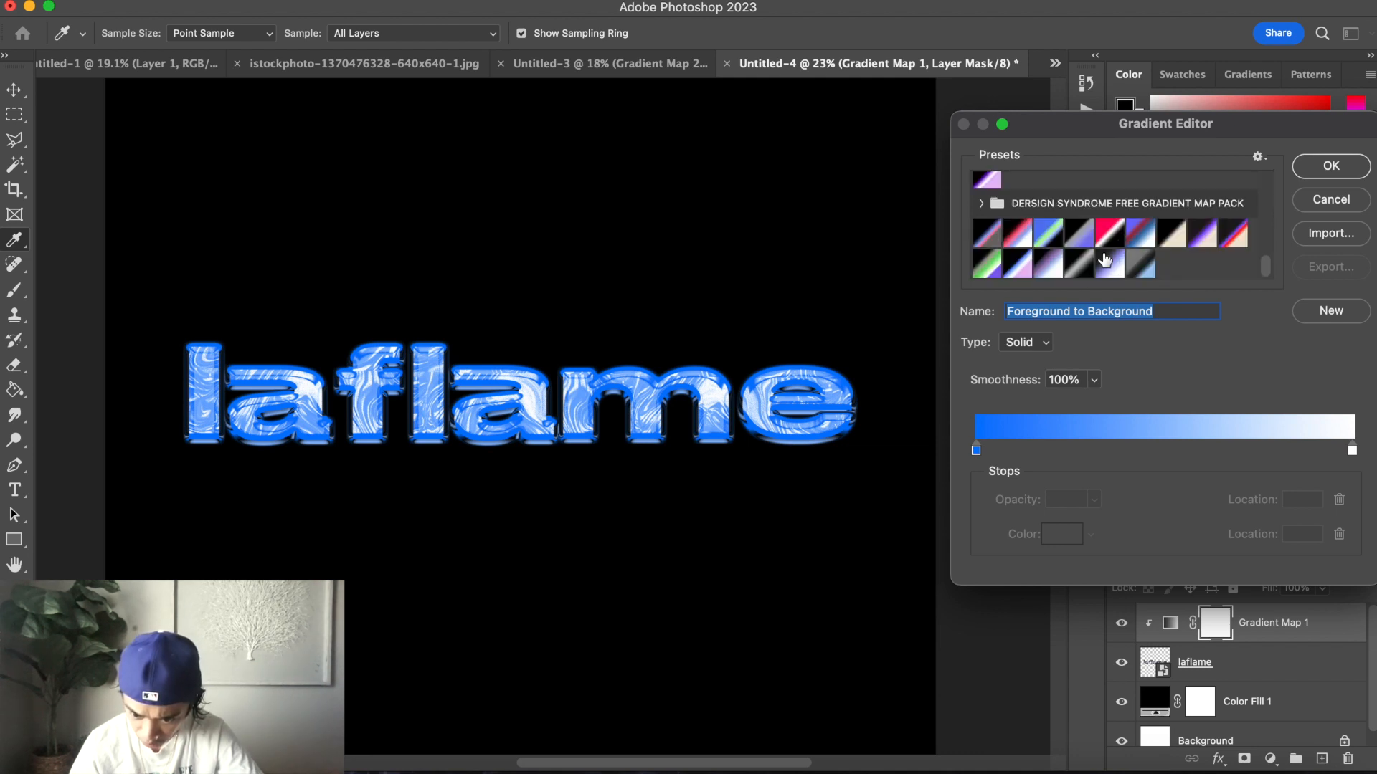
pyautogui.click(1129, 268)
pyautogui.click(1116, 273)
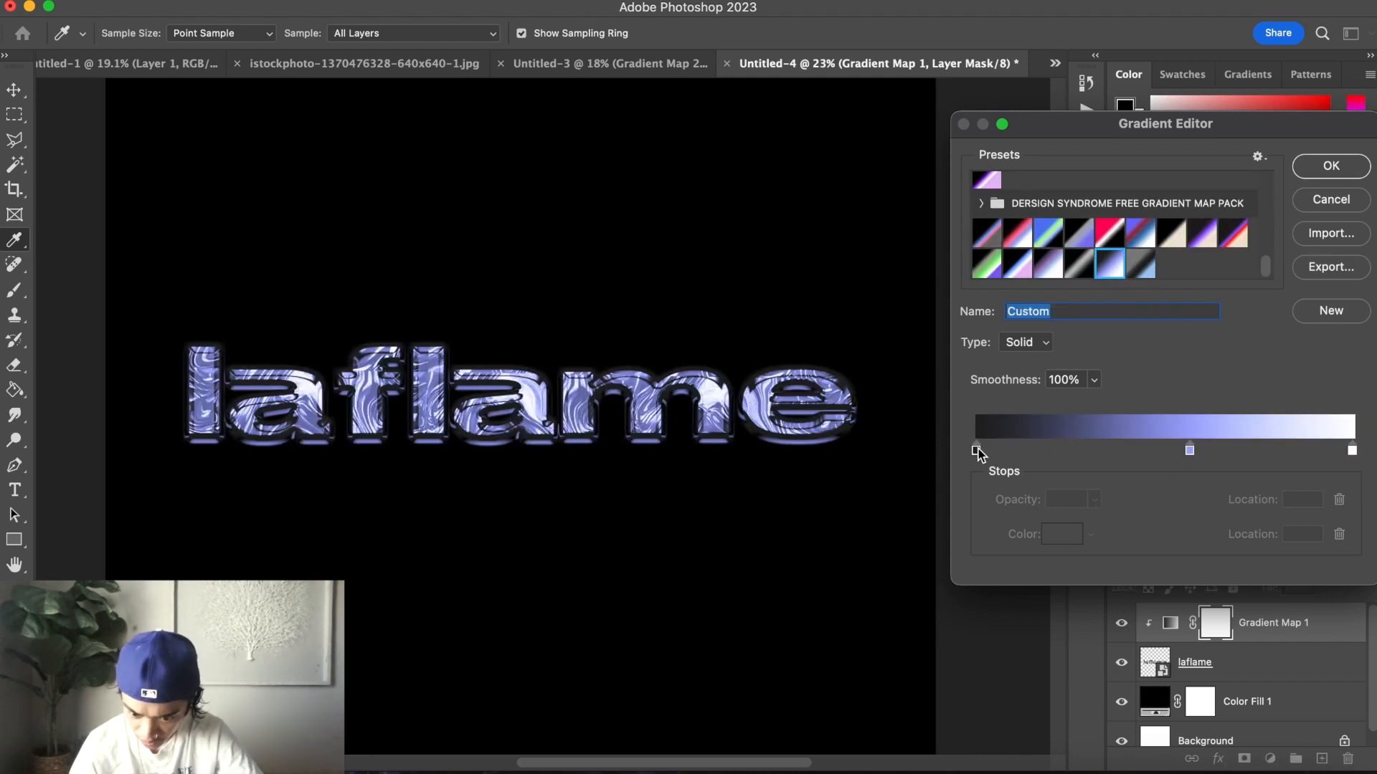
pyautogui.moveTo(979, 451); pyautogui.dragTo(1063, 455)
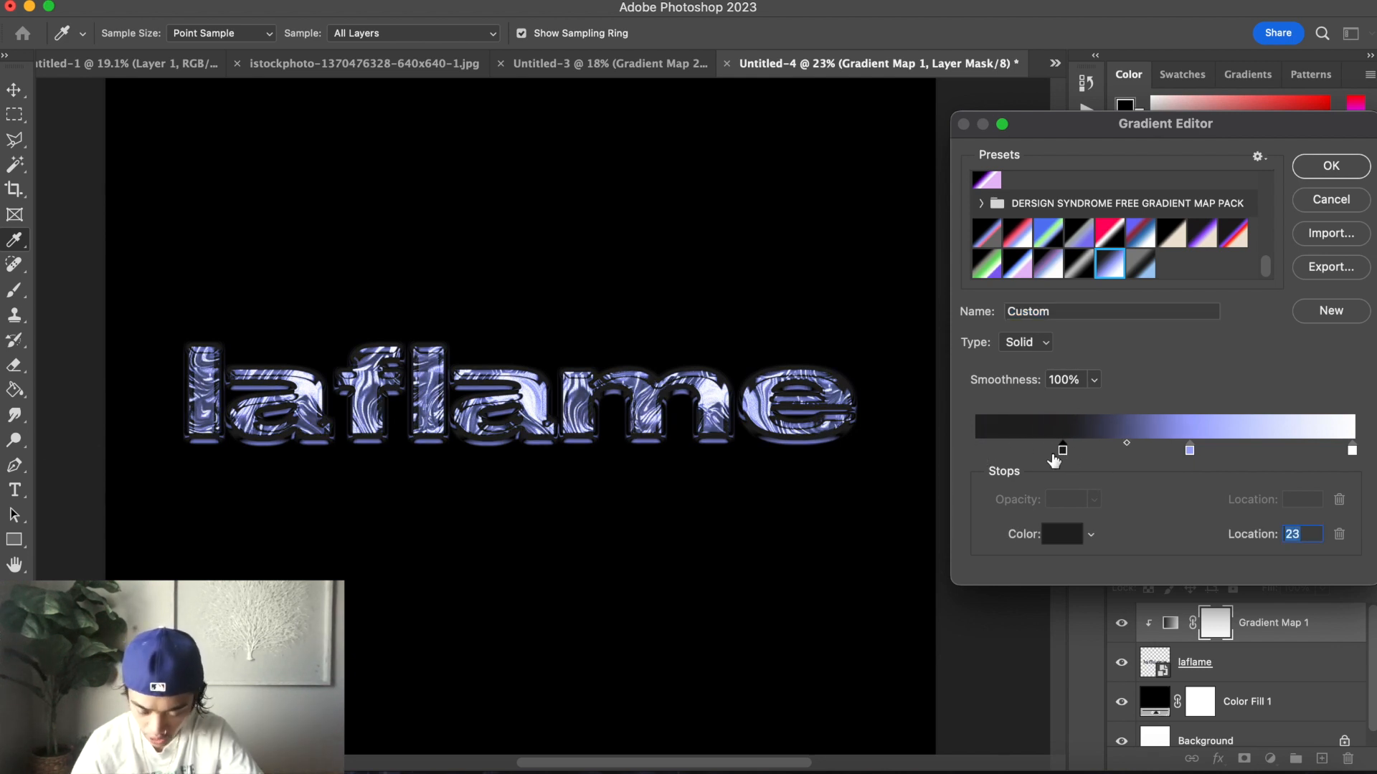
# Add a colour stop at location 47% in the gradient and set its colour to near-white, fcfcfc
pyautogui.click(1151, 452)
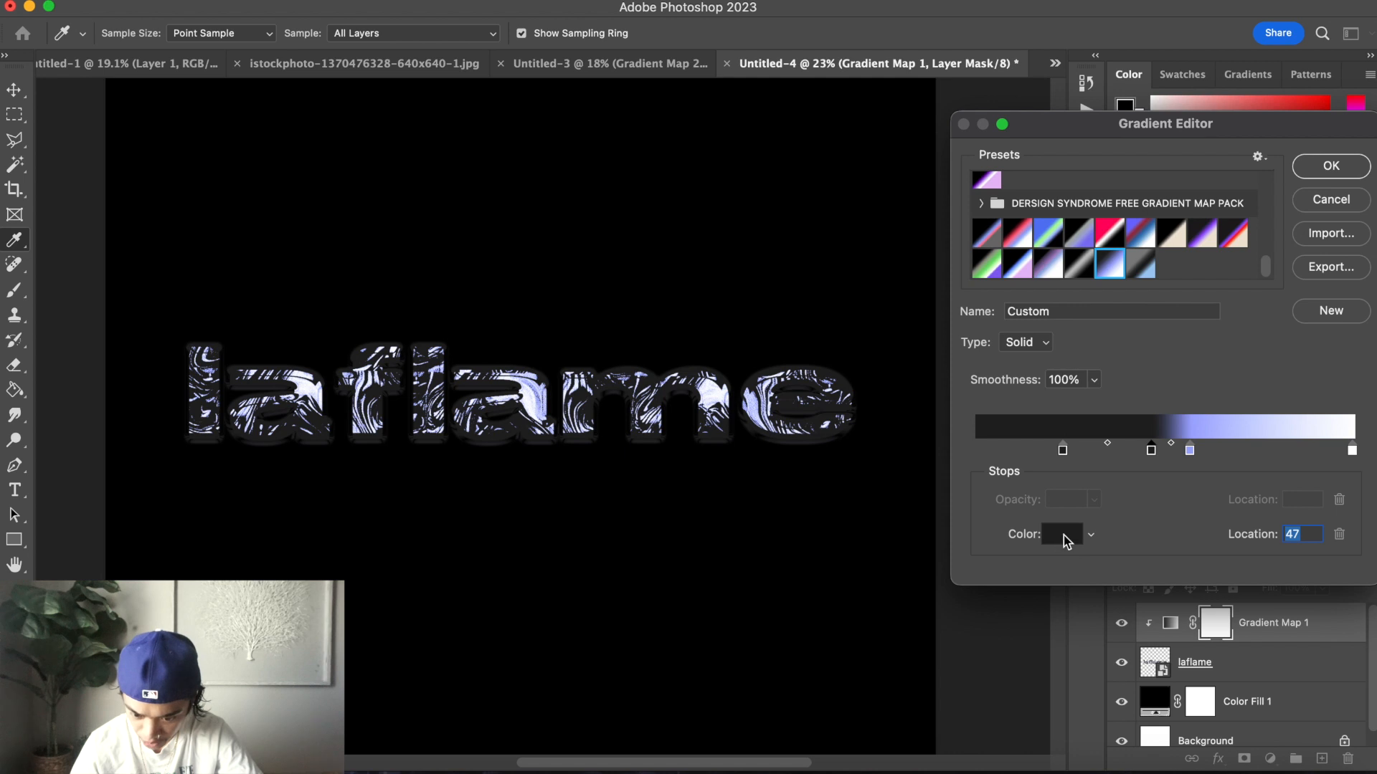
pyautogui.click(1064, 535)
pyautogui.click(879, 536)
pyautogui.click(882, 502)
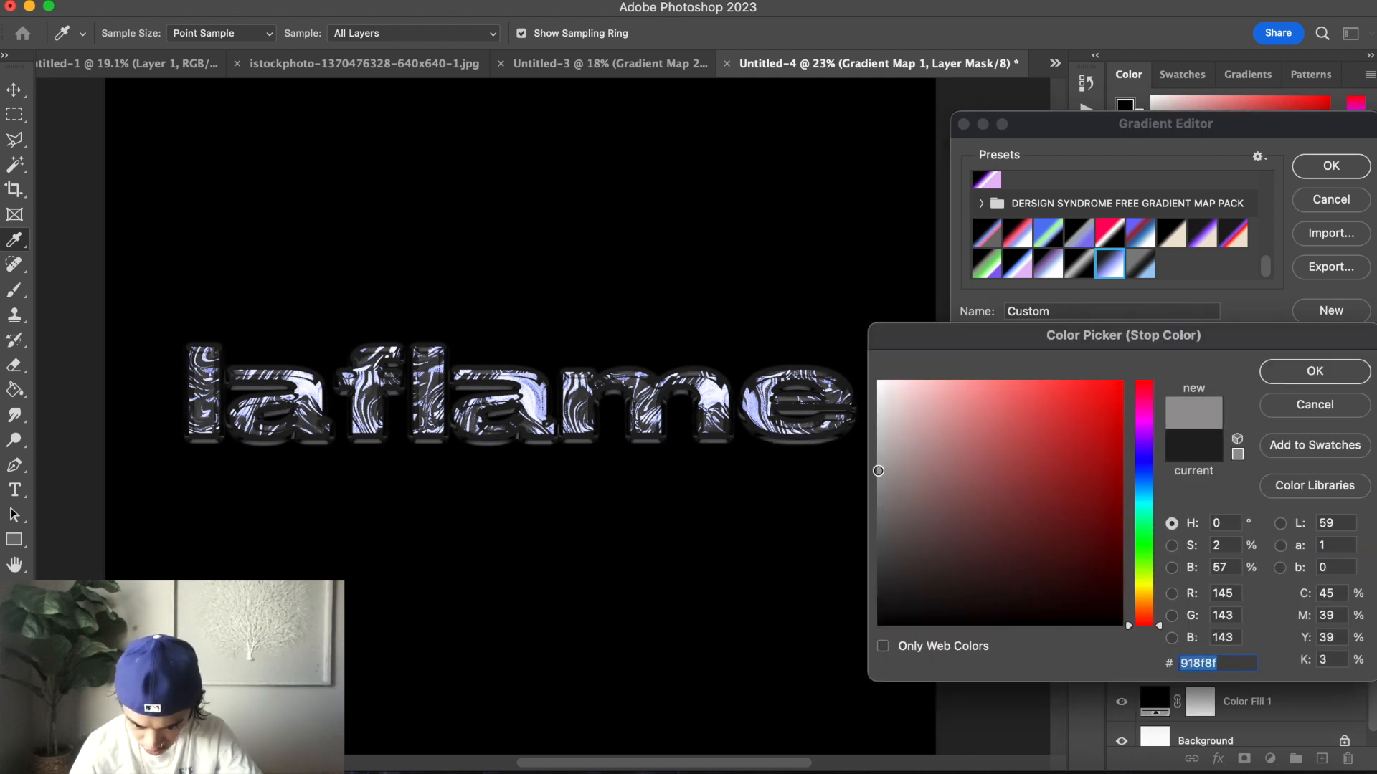
pyautogui.click(877, 463)
pyautogui.click(878, 418)
pyautogui.moveTo(878, 418); pyautogui.dragTo(858, 383)
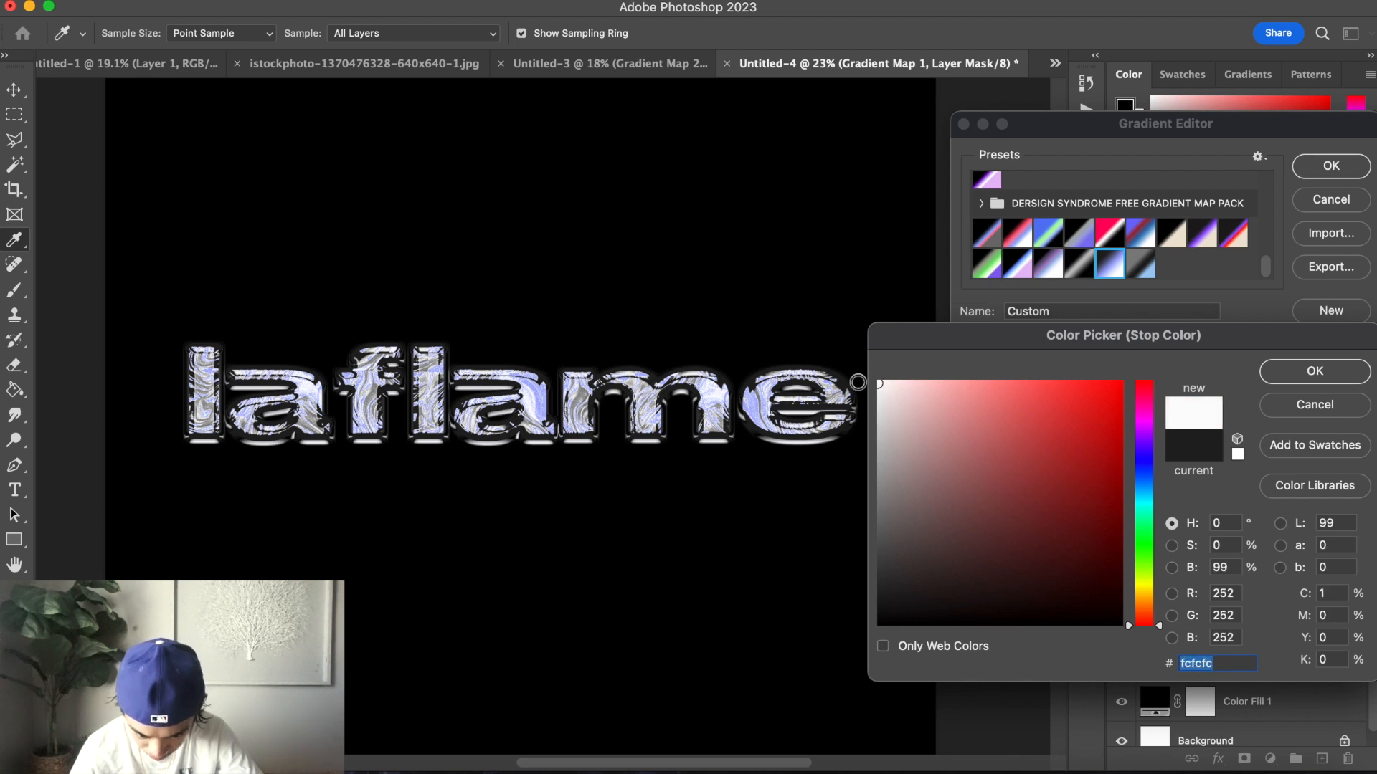
pyautogui.click(1273, 376)
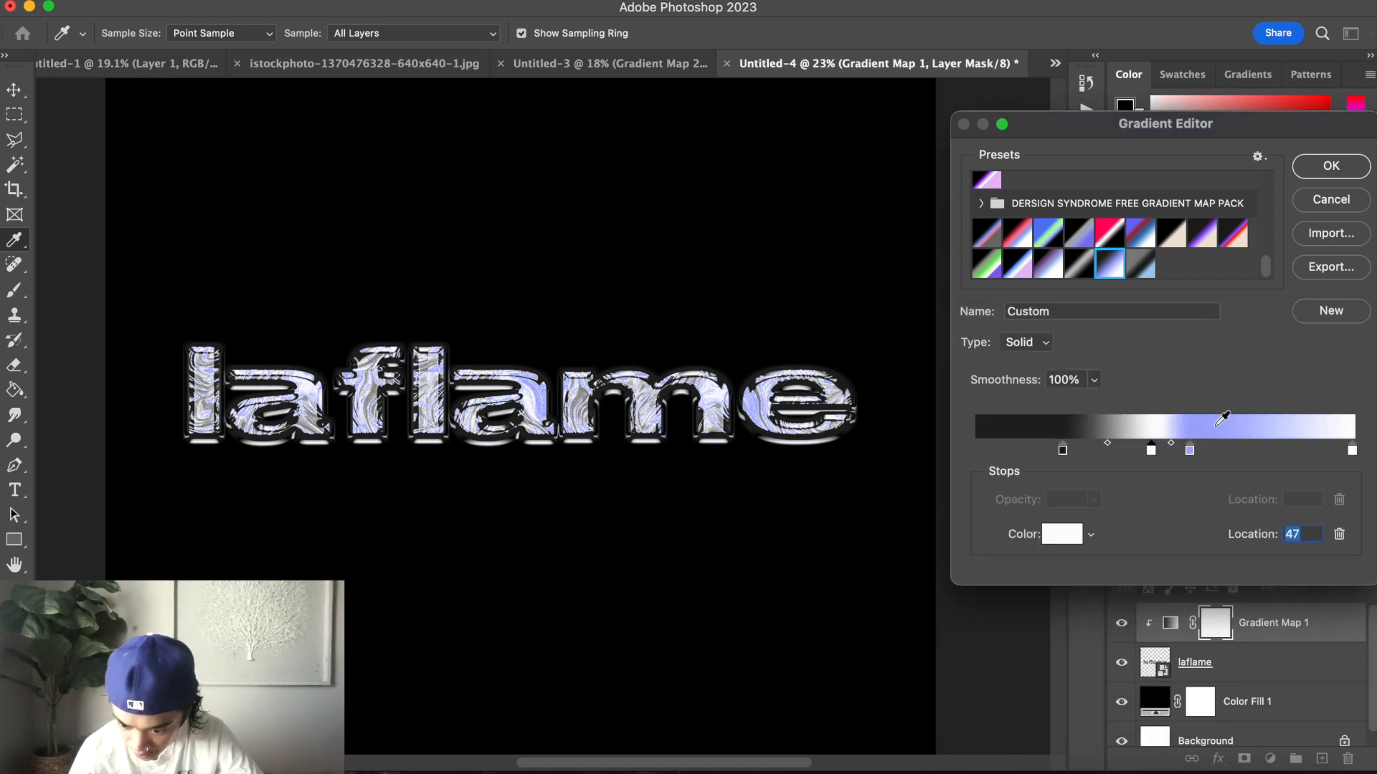
# Shift the periwinkle stop away from the white one and set the gradient's end stop at 100% to black, 000000
pyautogui.moveTo(1190, 451); pyautogui.dragTo(1241, 451)
pyautogui.click(1353, 450)
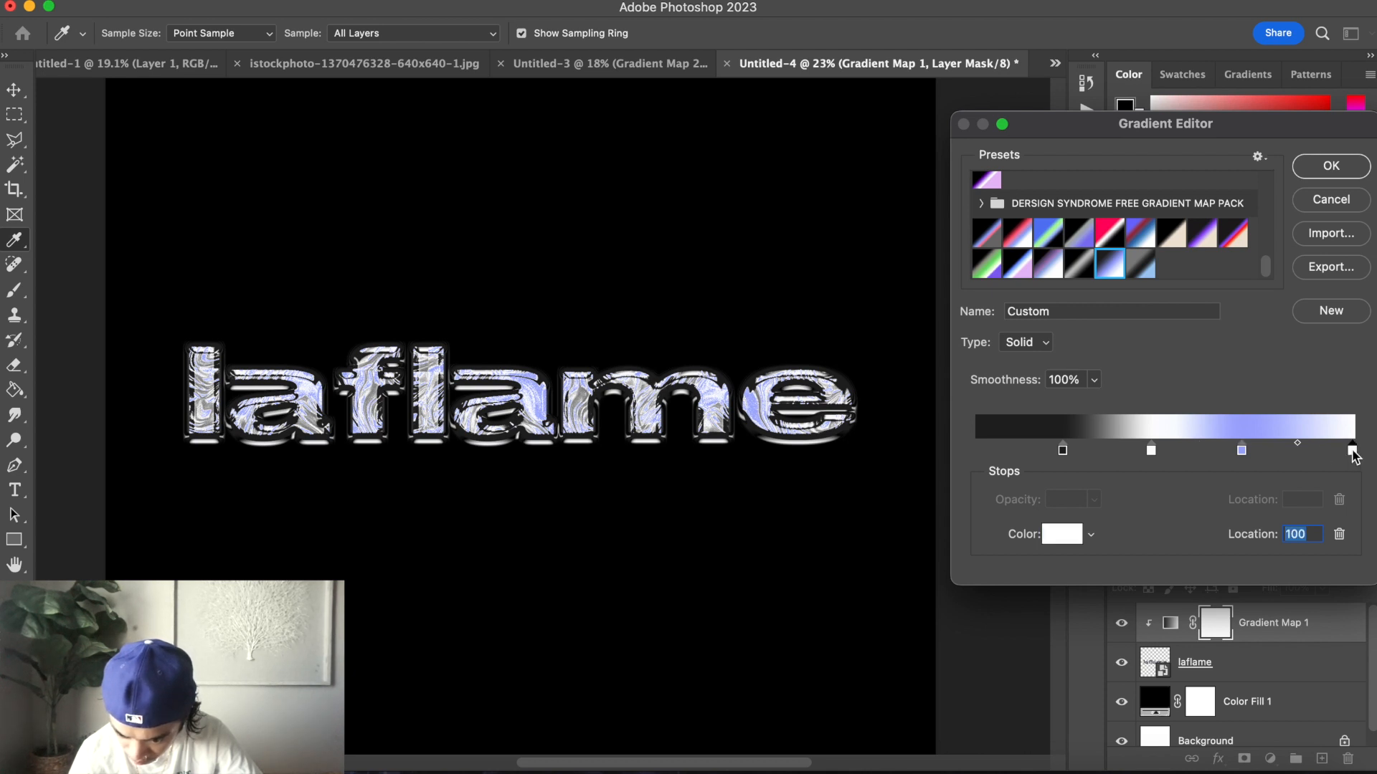
pyautogui.click(1060, 547)
pyautogui.click(831, 584)
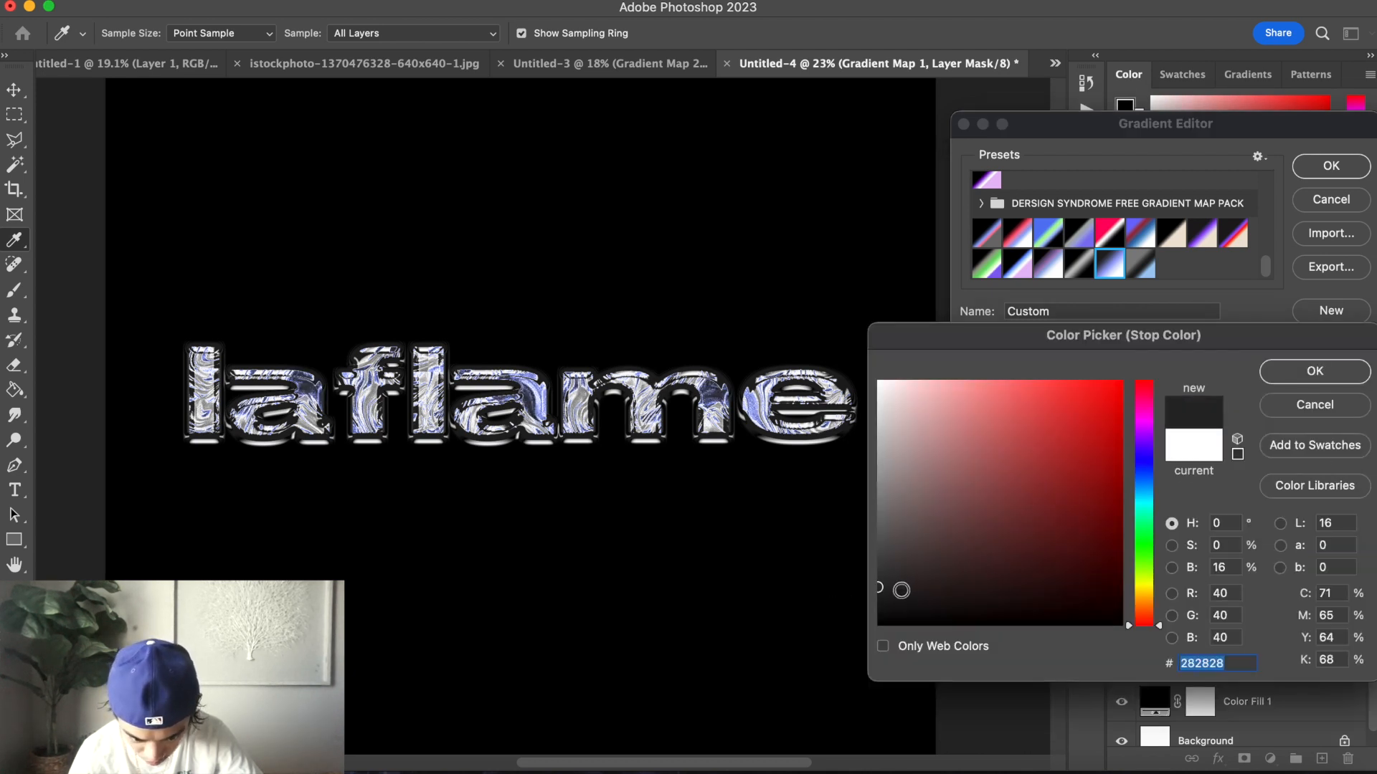
pyautogui.click(798, 641)
pyautogui.moveTo(879, 565); pyautogui.dragTo(758, 727)
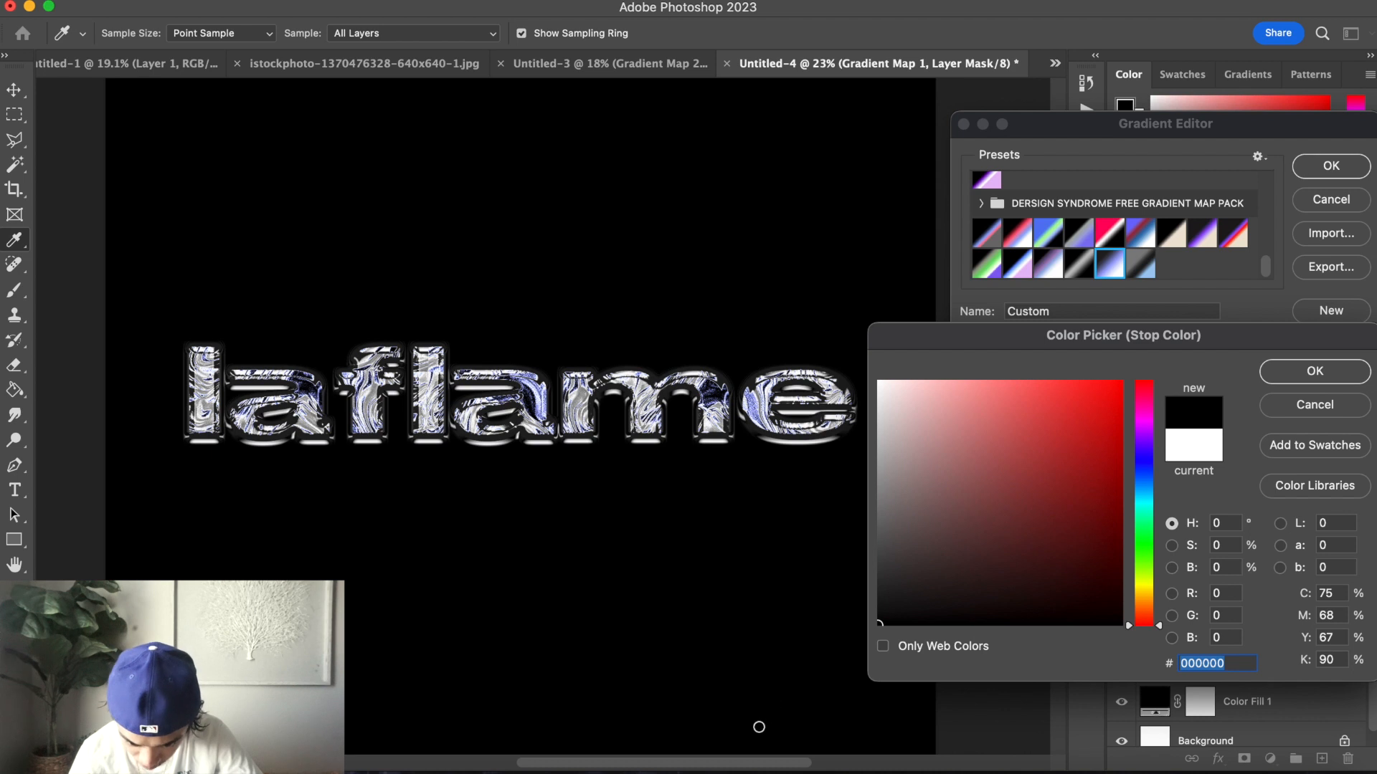
pyautogui.click(1328, 364)
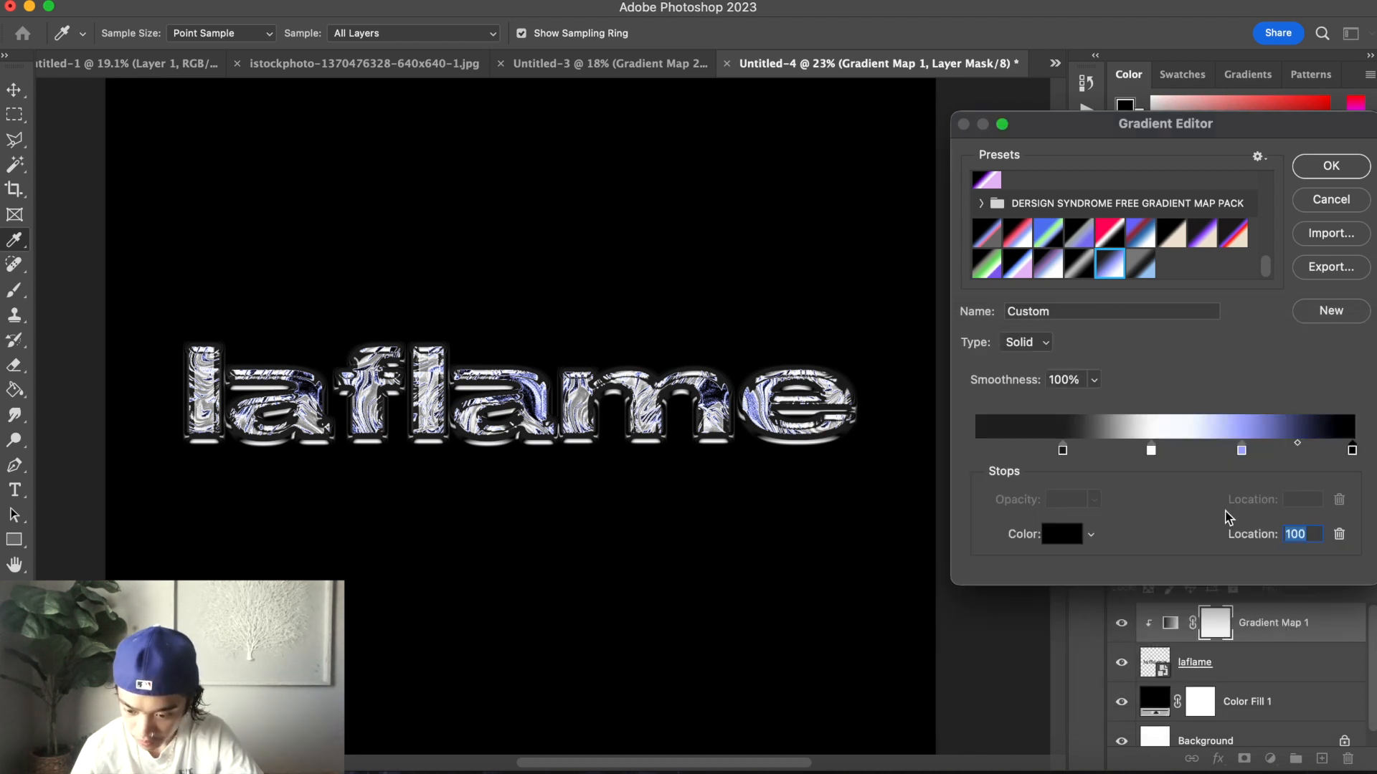
# Bring the periwinkle stop closer to the middle, move the near-white stop to location 42% and accept the gradient
pyautogui.moveTo(1244, 450); pyautogui.dragTo(1135, 451)
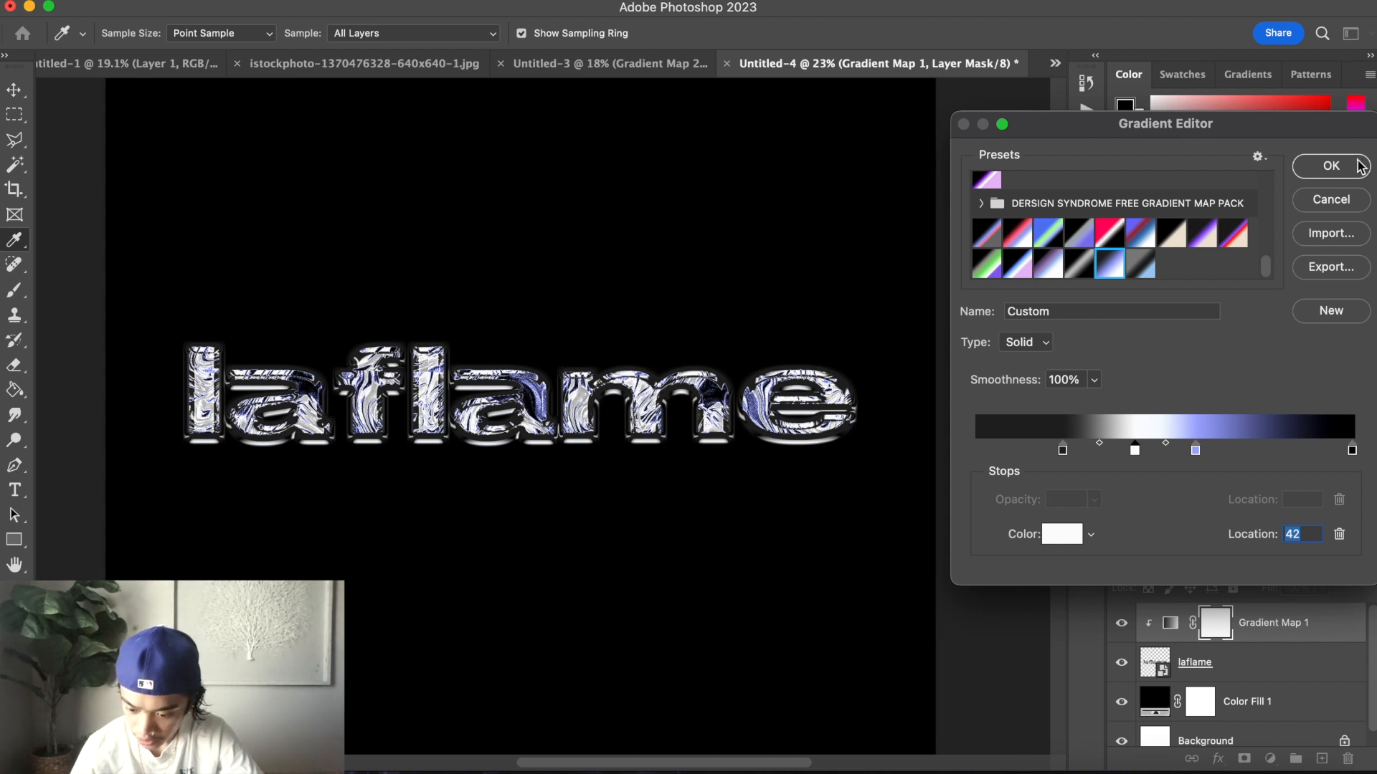
pyautogui.click(1360, 167)
pyautogui.press('z')
# Try the Color blend mode on the clipped gradient map layer, settling on Hard Light
pyautogui.click(1168, 561)
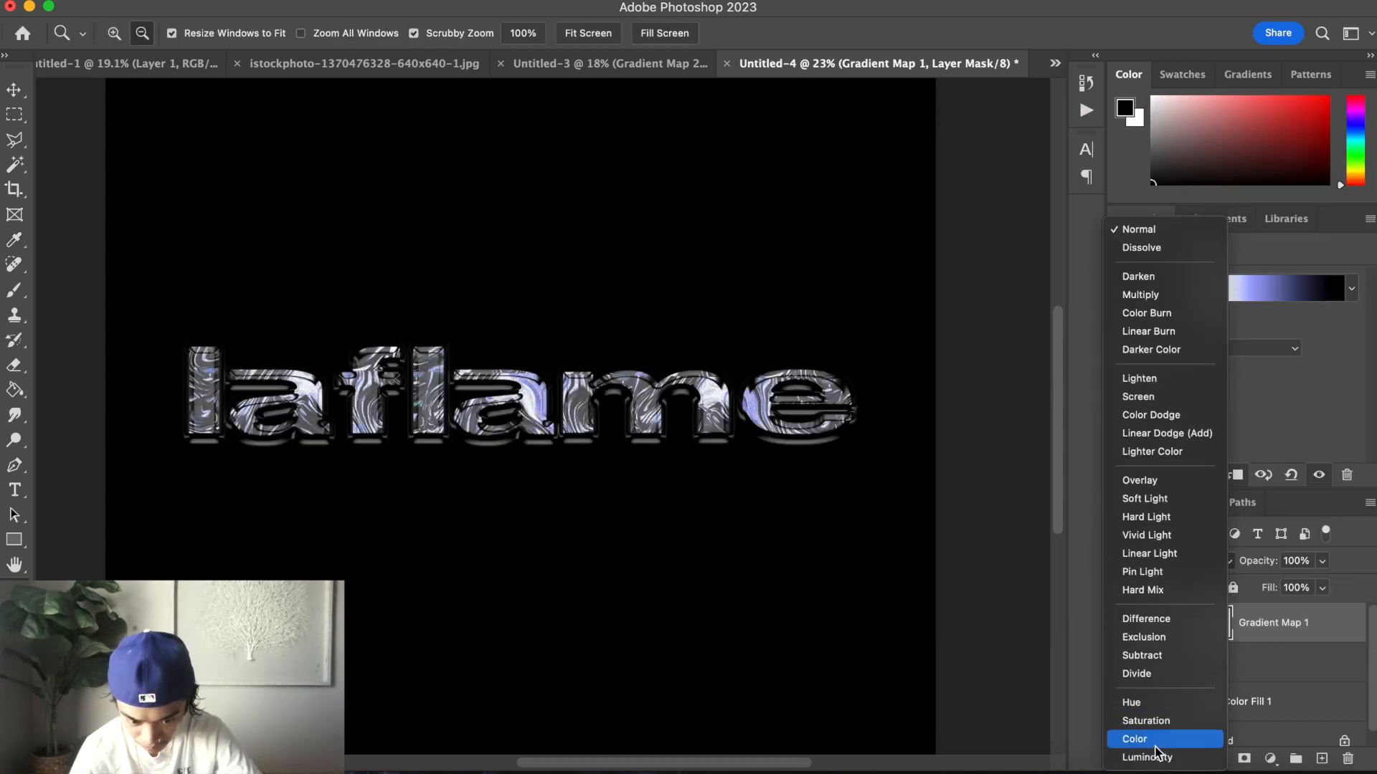
pyautogui.click(1161, 740)
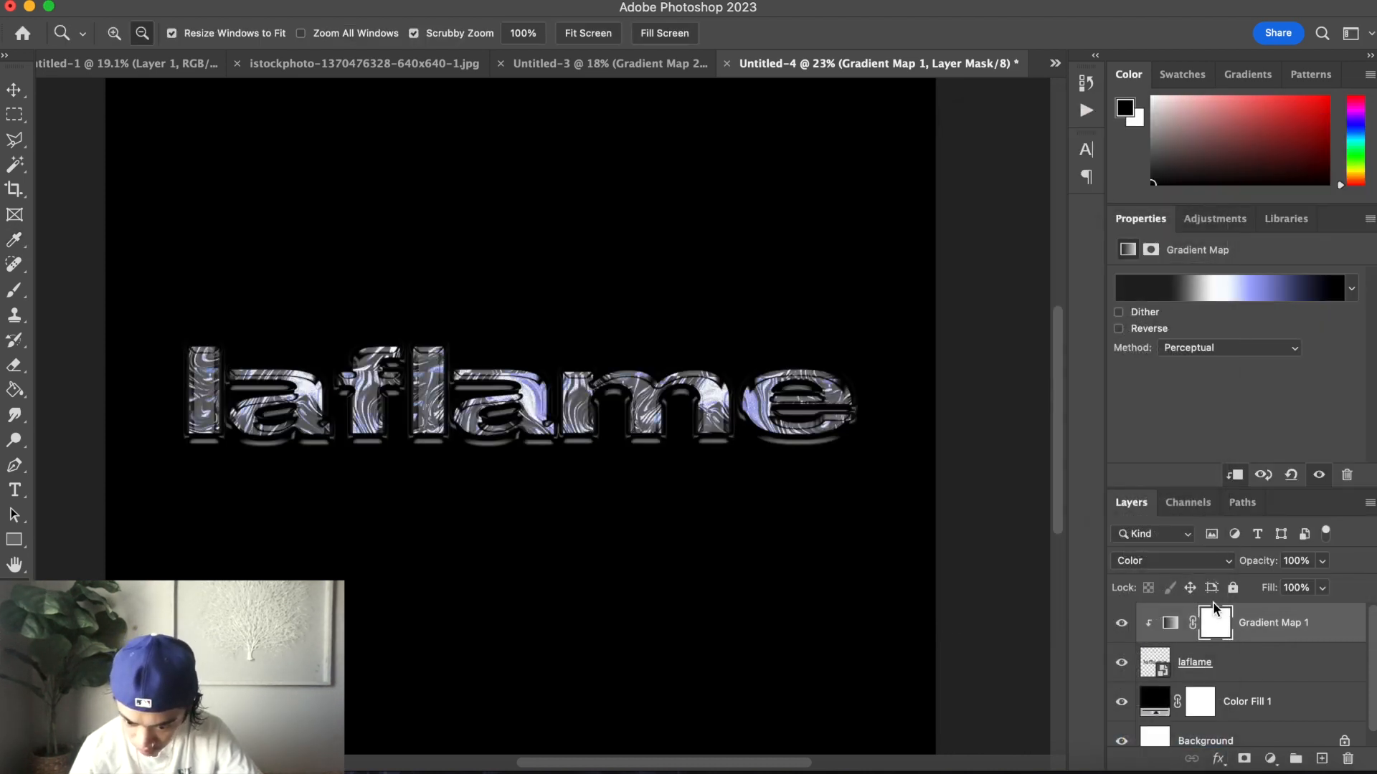
pyautogui.click(1204, 560)
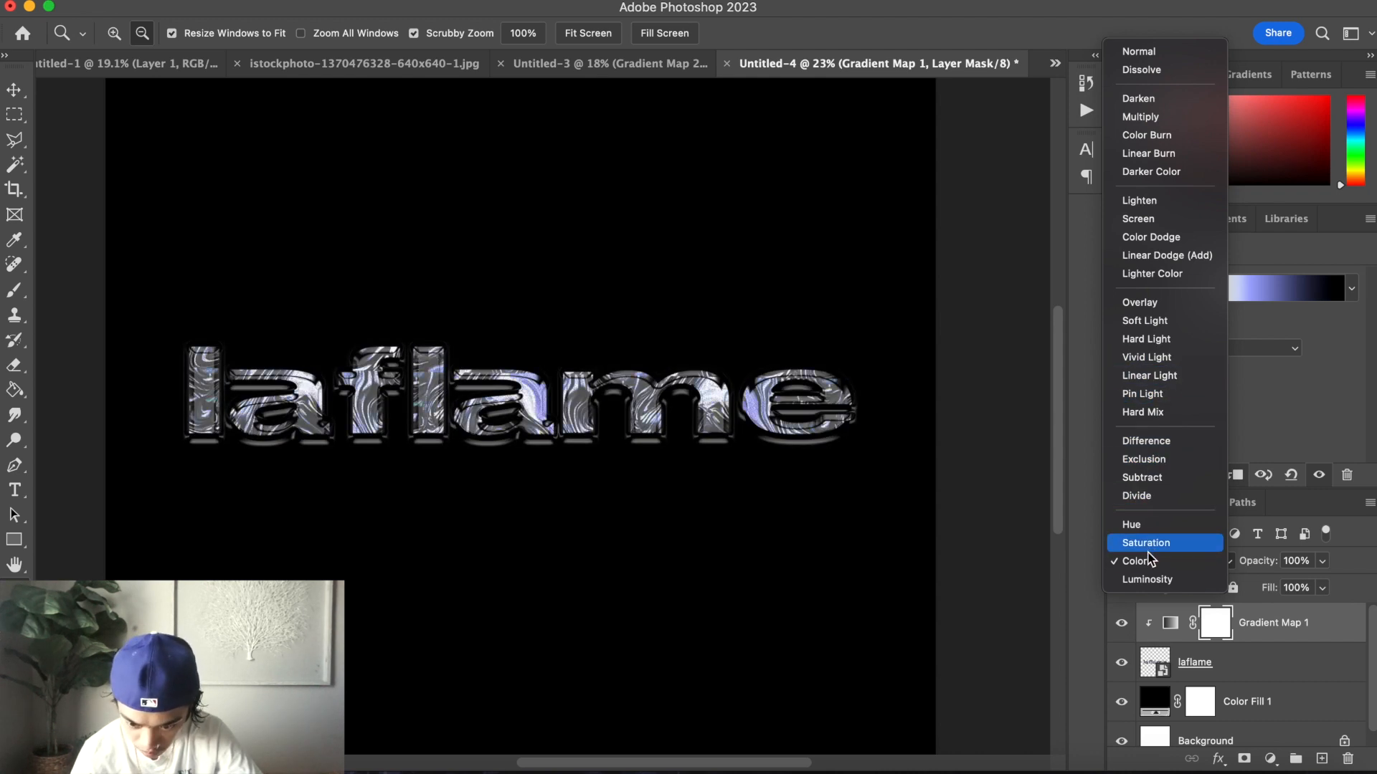
pyautogui.click(1178, 340)
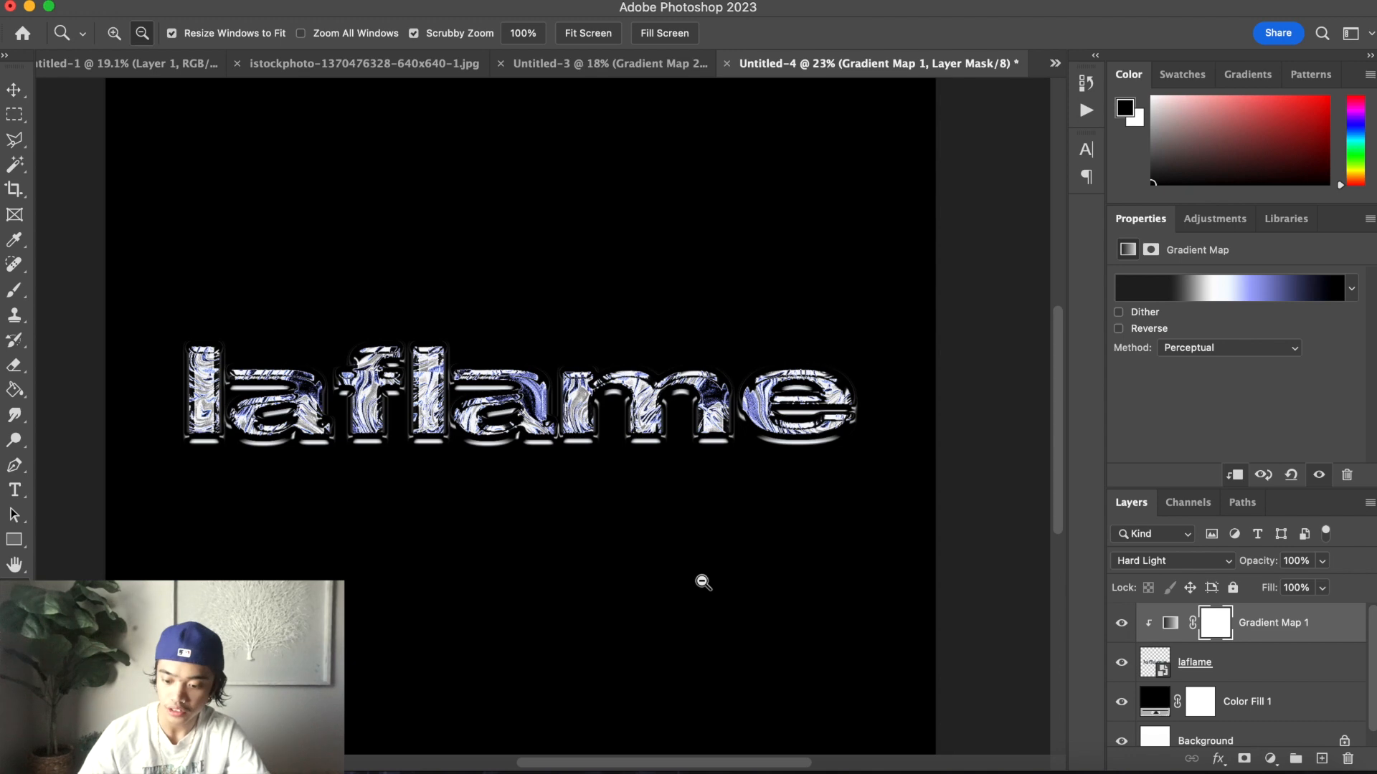
# Merge the clipped Gradient Map 1 layer with the laflame text layer into one pixel layer
pyautogui.moveTo(846, 602); pyautogui.dragTo(891, 624)
pyautogui.scroll(5, 892, 624)
pyautogui.moveTo(670, 556); pyautogui.dragTo(549, 460)
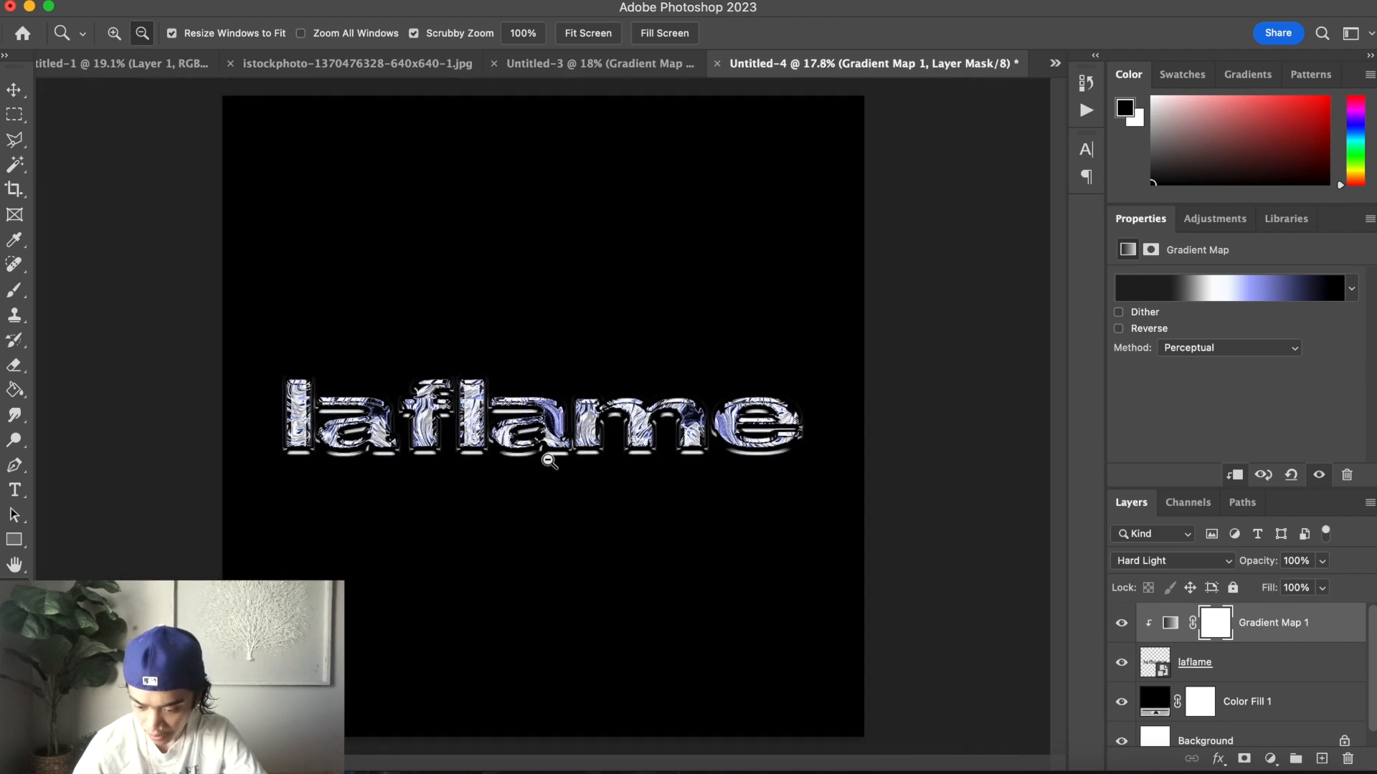
pyautogui.keyDown('shift'); pyautogui.click(1258, 666); pyautogui.keyUp('shift')
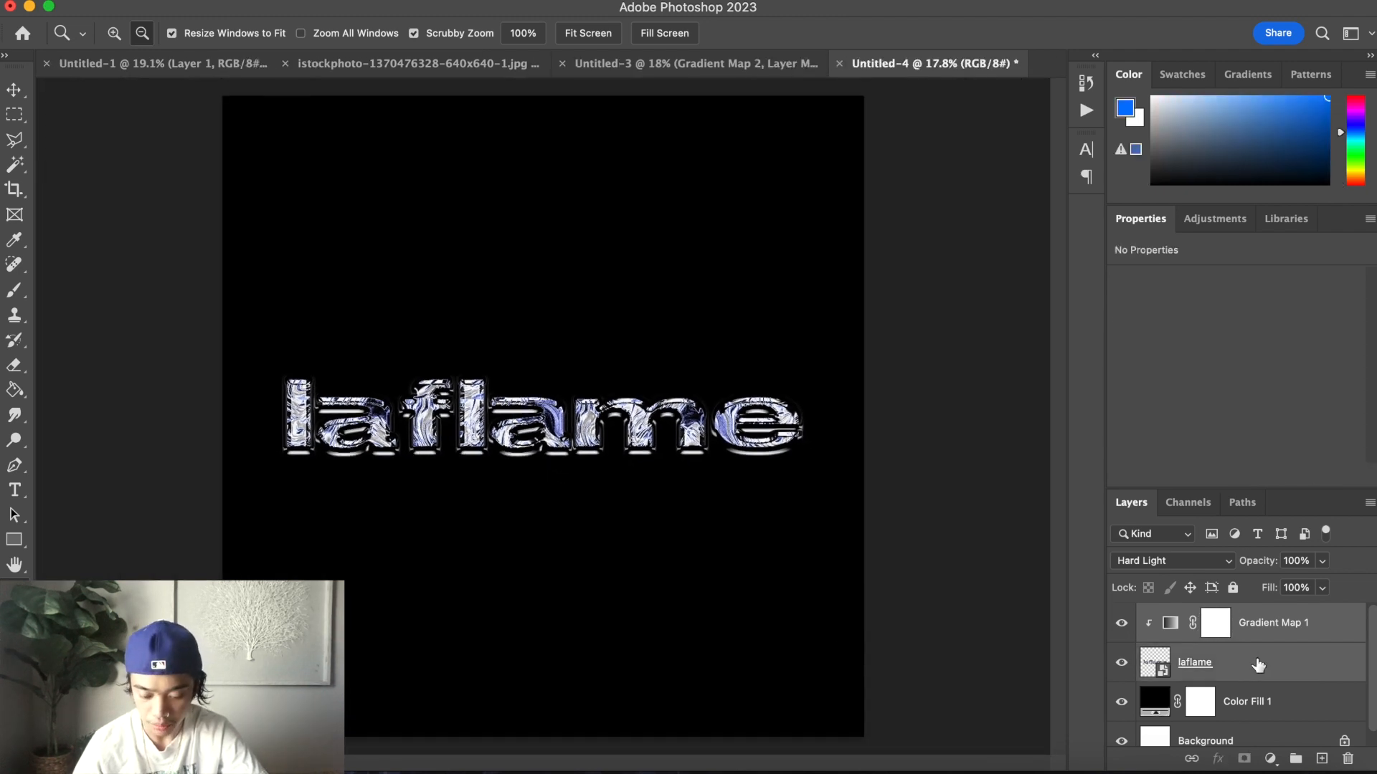
pyautogui.press('super+e')
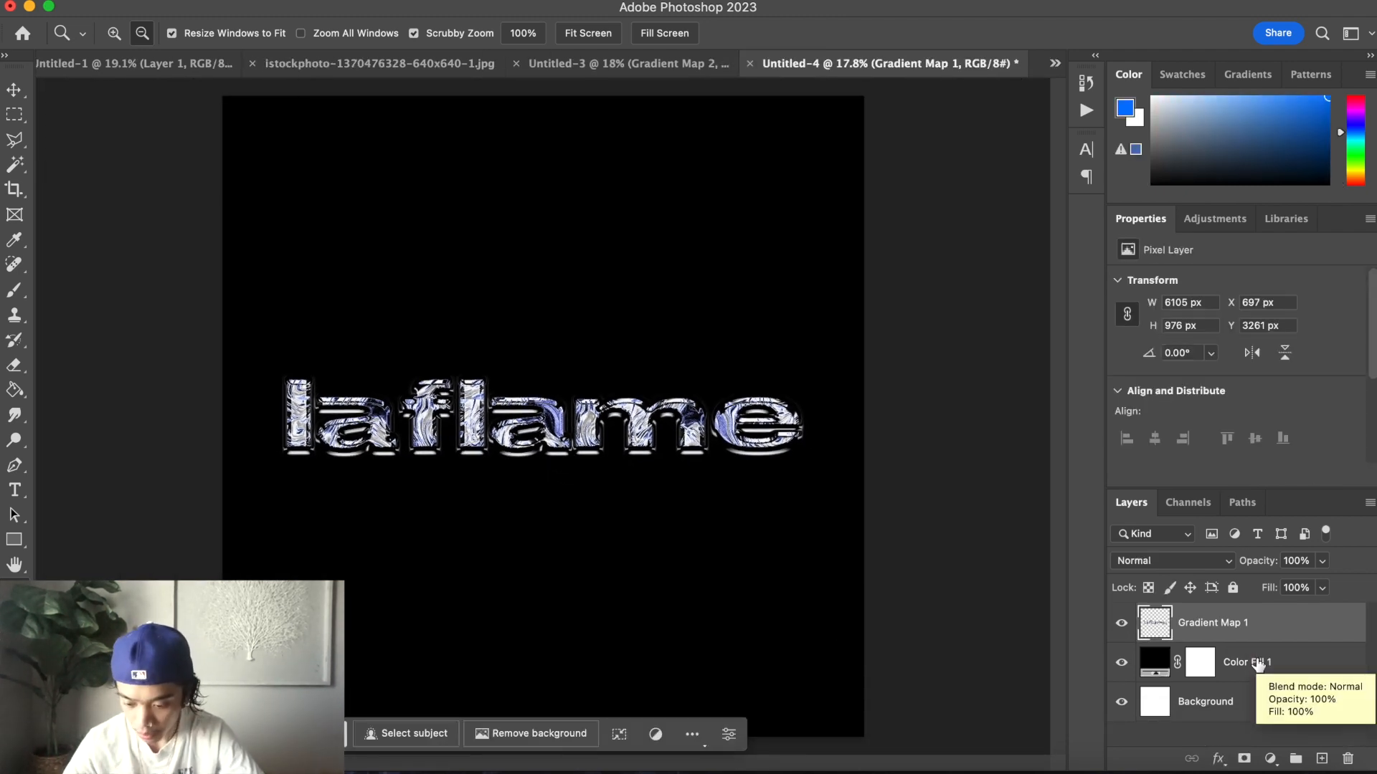
# Duplicate the merged text layer and set the copy's blend mode to Multiply
pyautogui.press('super+j')
pyautogui.click(1212, 560)
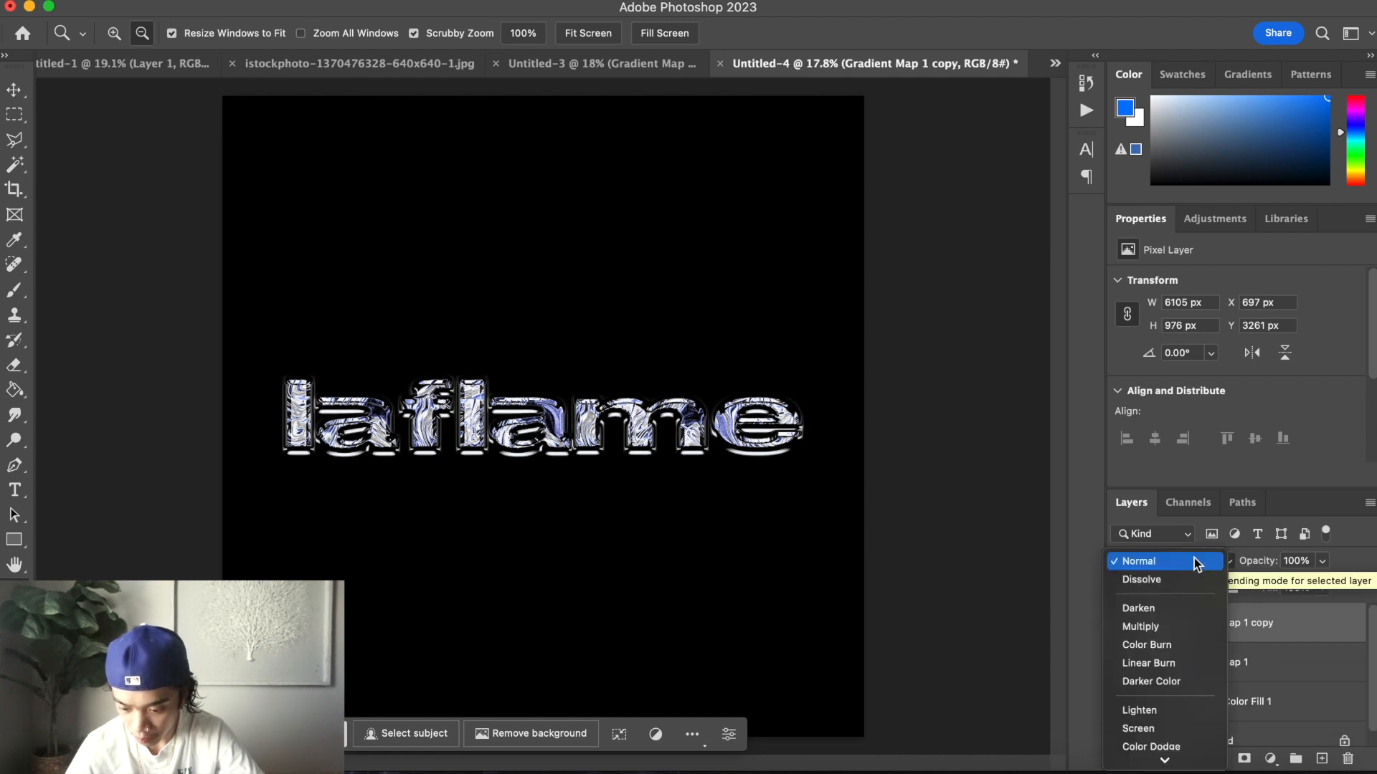
pyautogui.click(1178, 629)
# Add a Curves adjustment layer directly above the original merged text layer and raise the RGB curve's midtones to brighten it
pyautogui.click(1266, 674)
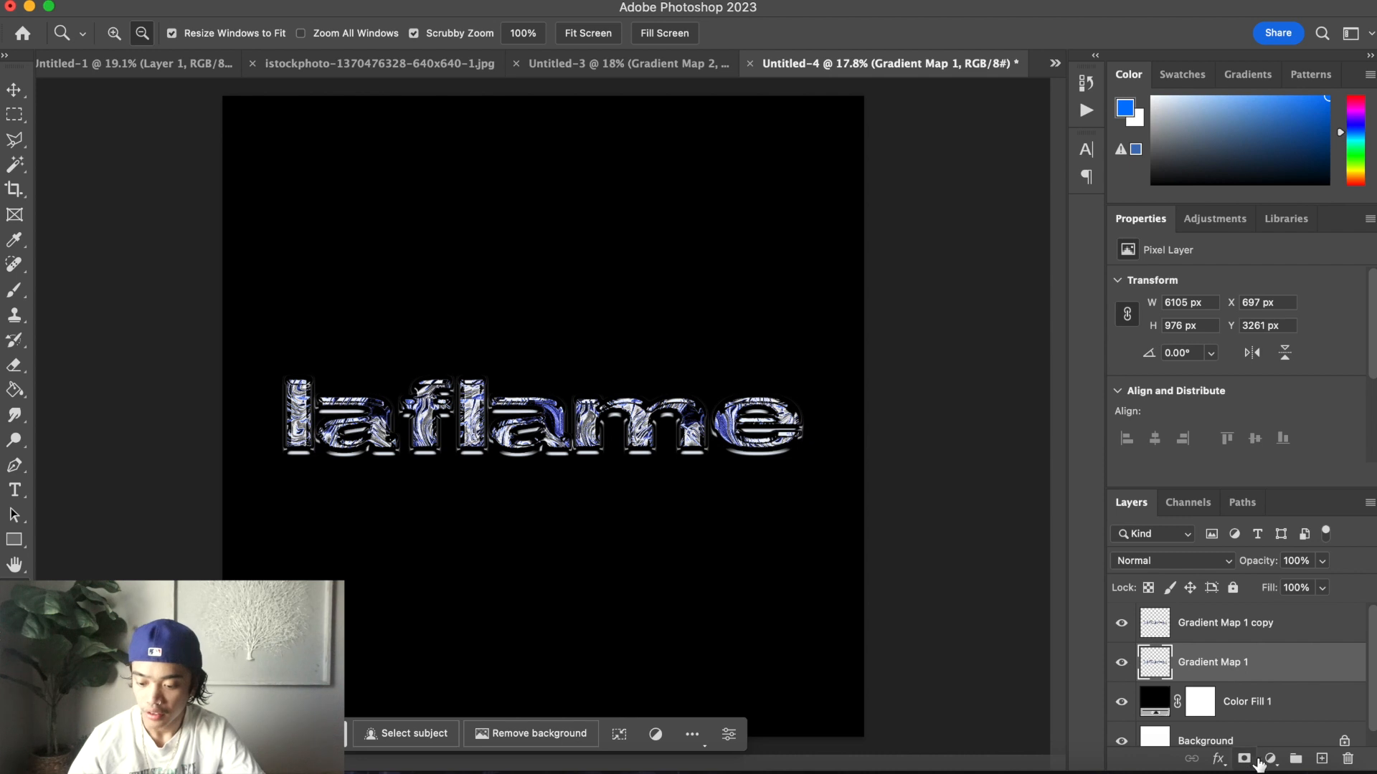
pyautogui.click(1271, 759)
pyautogui.click(1302, 588)
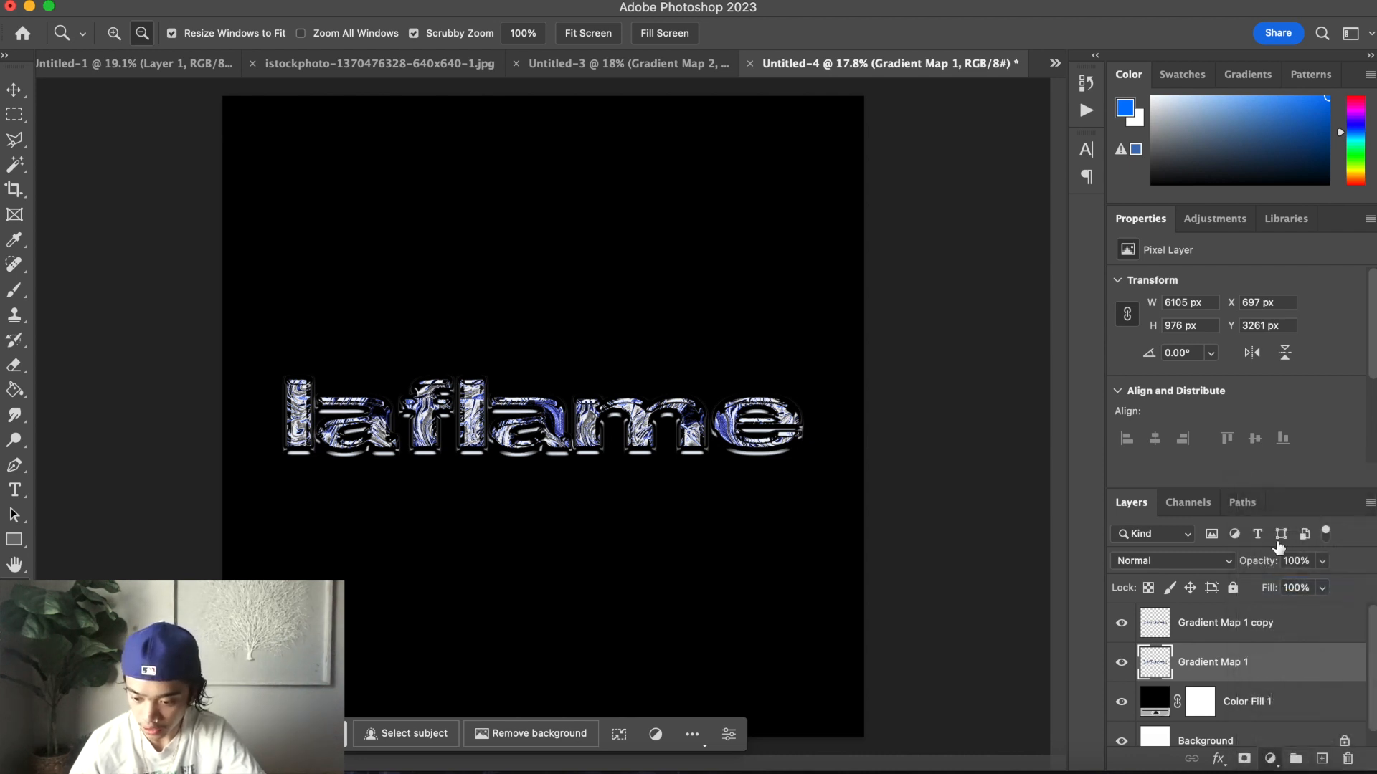
pyautogui.moveTo(1273, 398); pyautogui.dragTo(1257, 375)
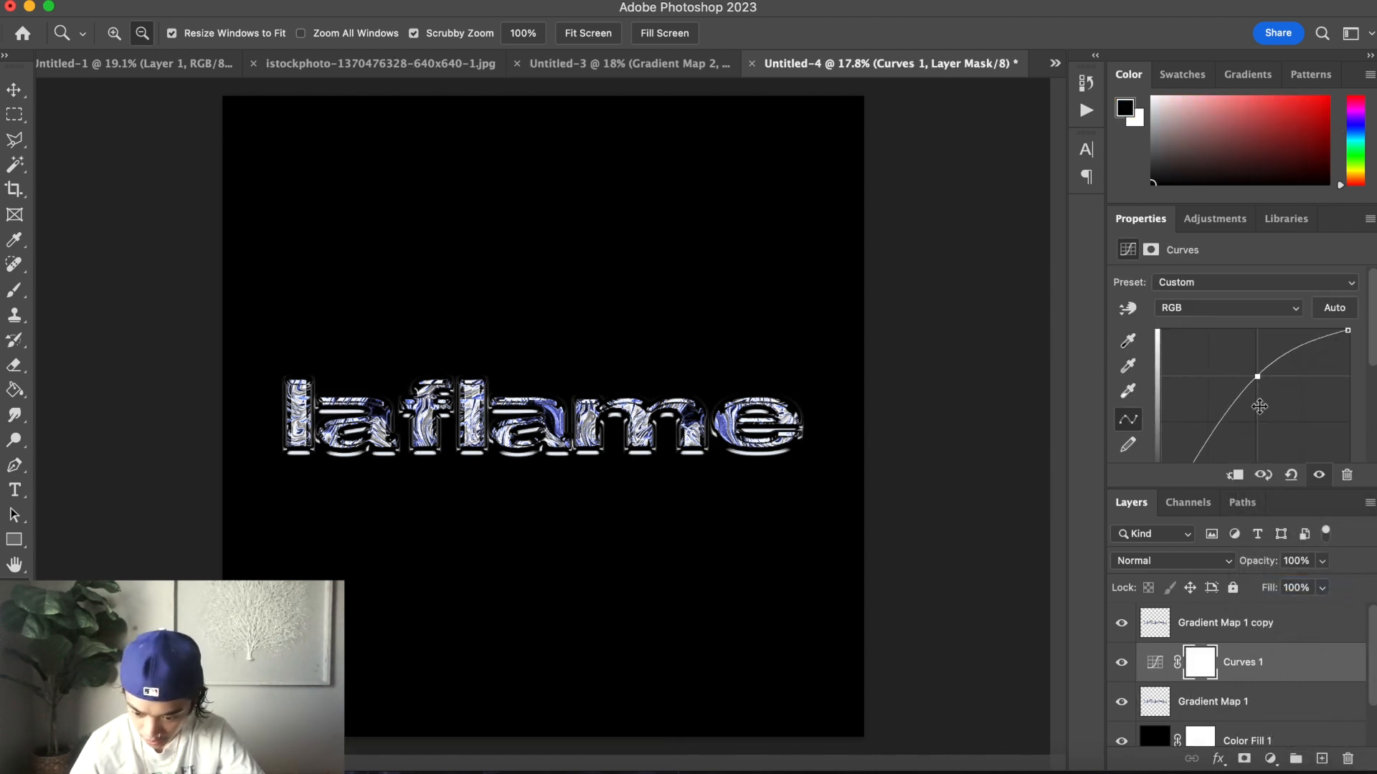
# Duplicate the original merged text layer, Gradient Map 1, and move the new copy to the top of the layer stack
pyautogui.click(1234, 717)
pyautogui.press('super+j')
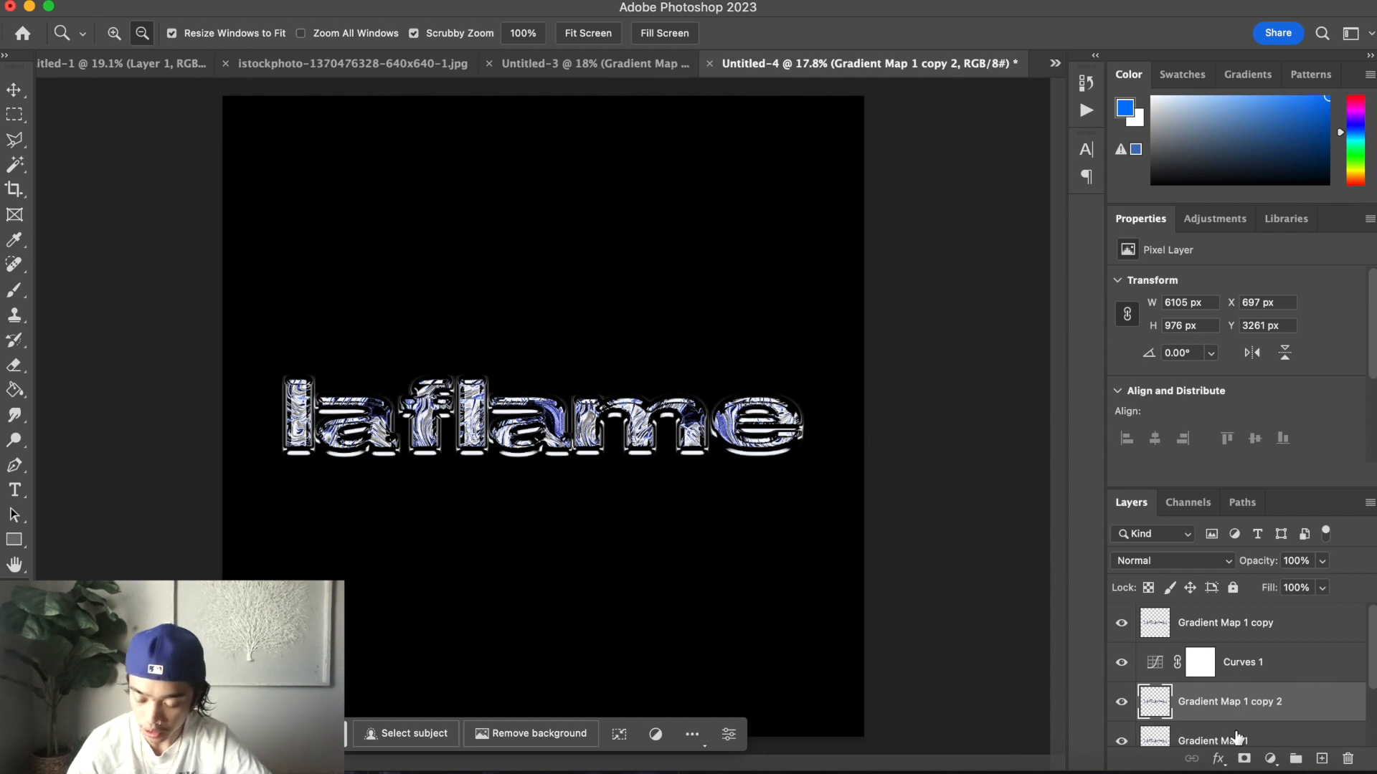
pyautogui.scroll(-1, 1239, 729)
pyautogui.moveTo(1244, 697); pyautogui.dragTo(1223, 615)
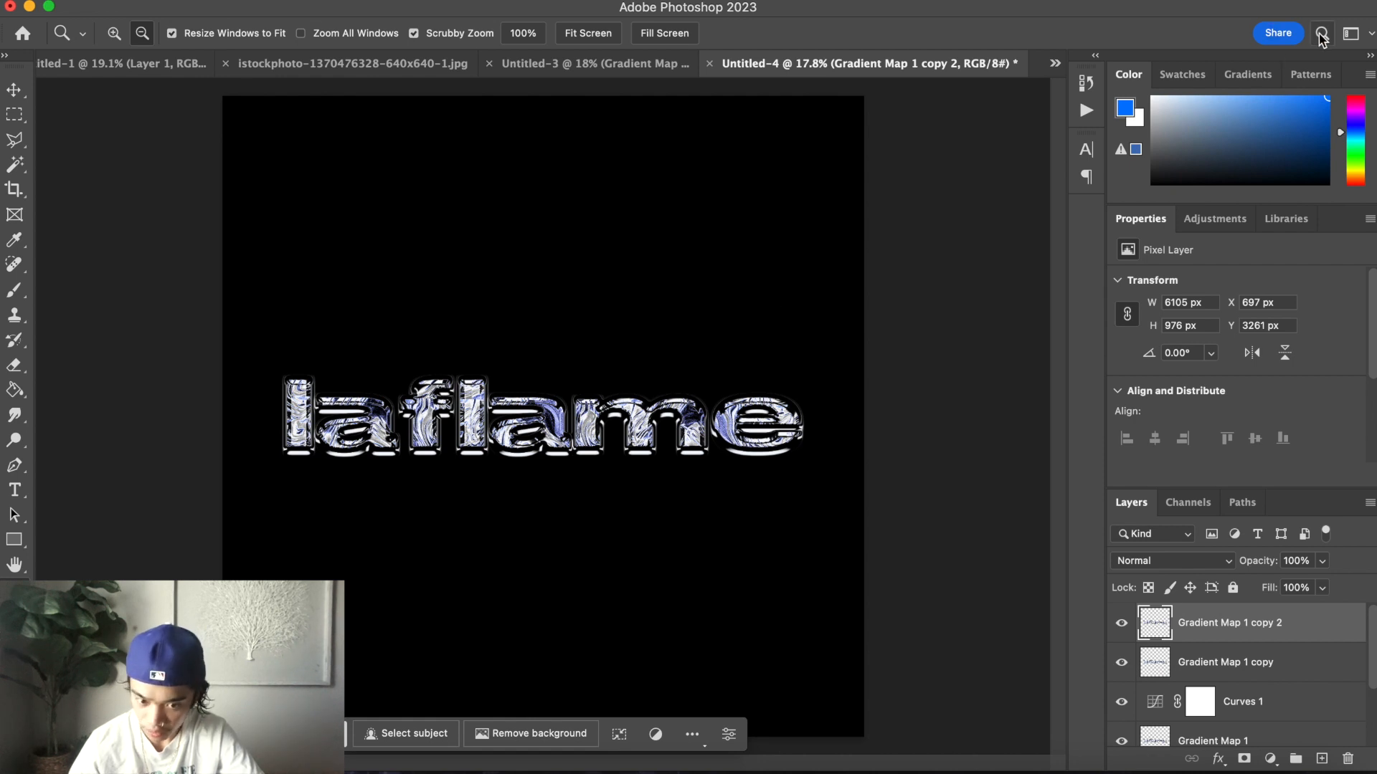
# Apply a Gaussian Blur with a 50.1 px radius to the topmost text copy
pyautogui.click(476, 0)
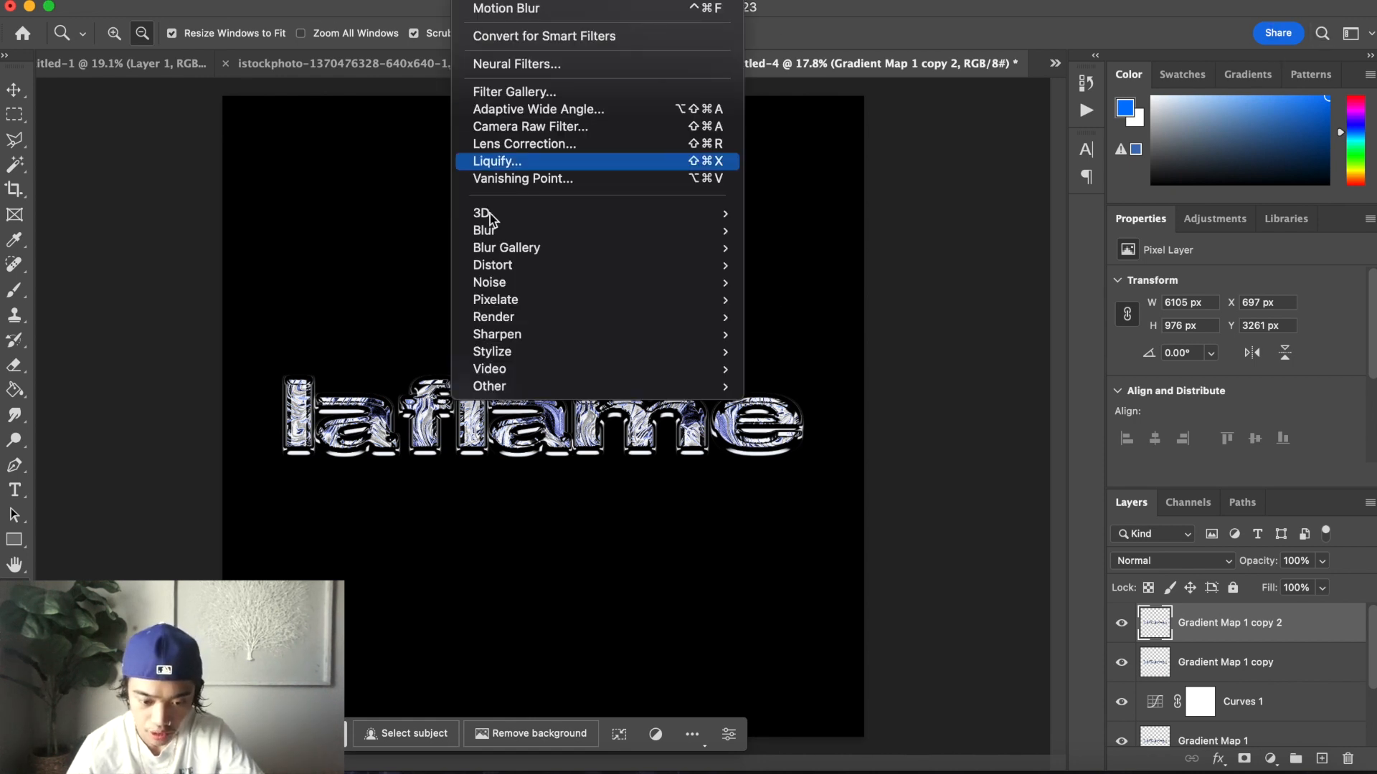
pyautogui.moveTo(522, 236)
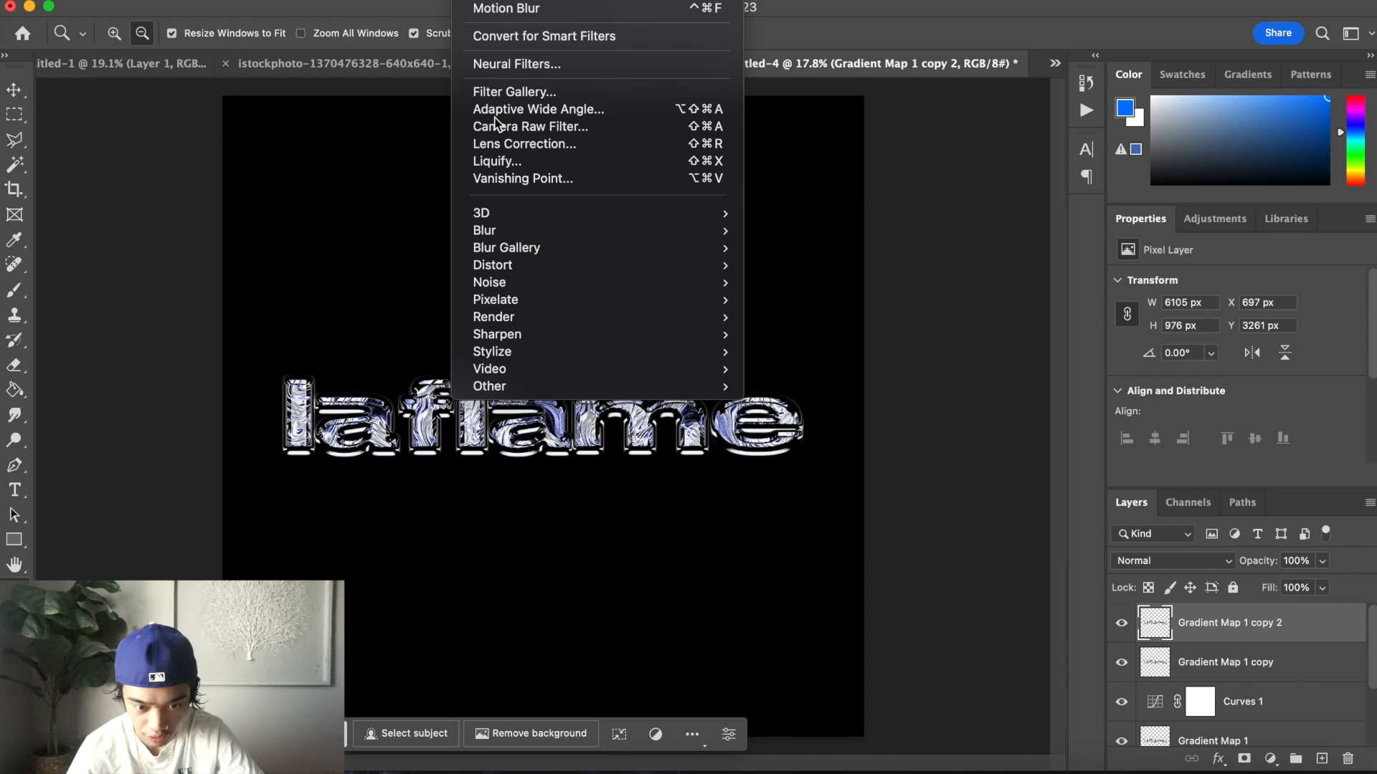
pyautogui.click(477, 0)
pyautogui.click(477, 0)
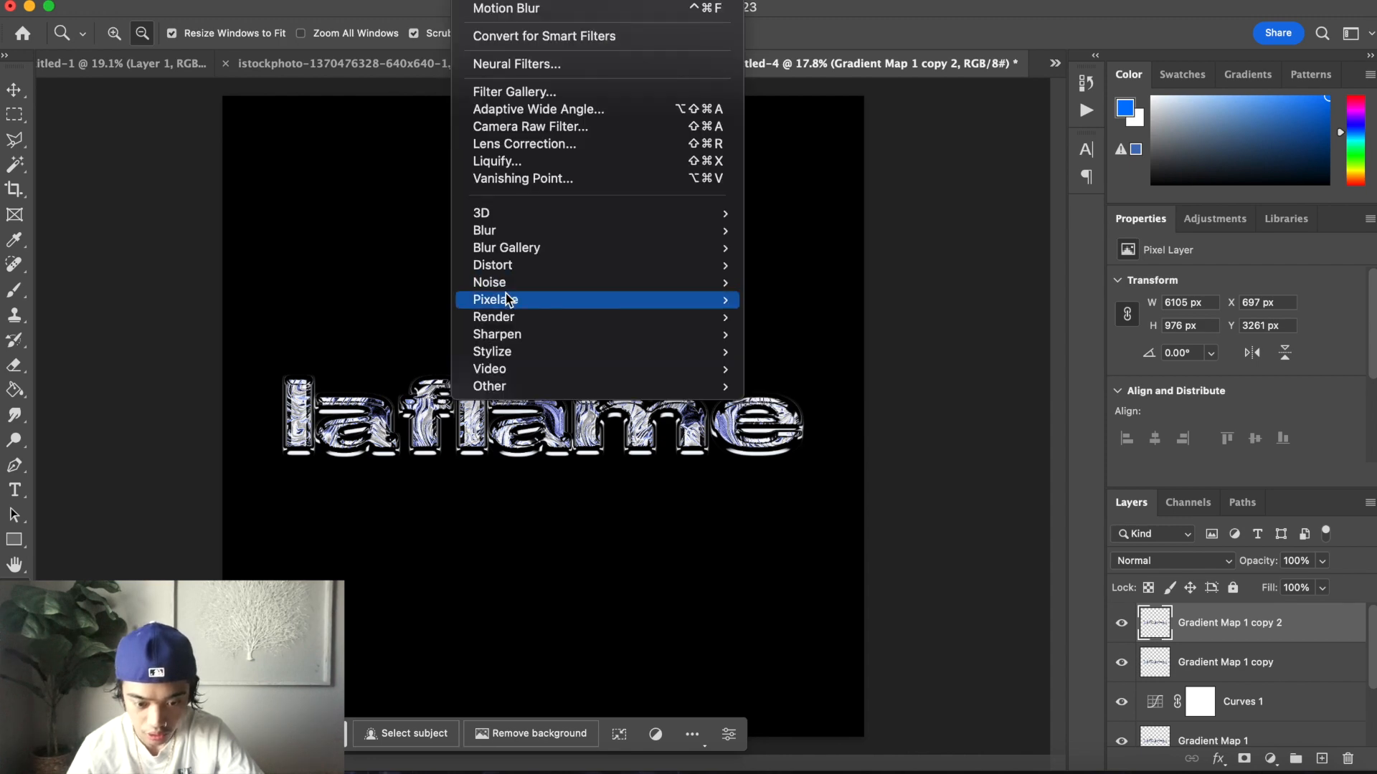
pyautogui.moveTo(533, 233)
pyautogui.click(870, 299)
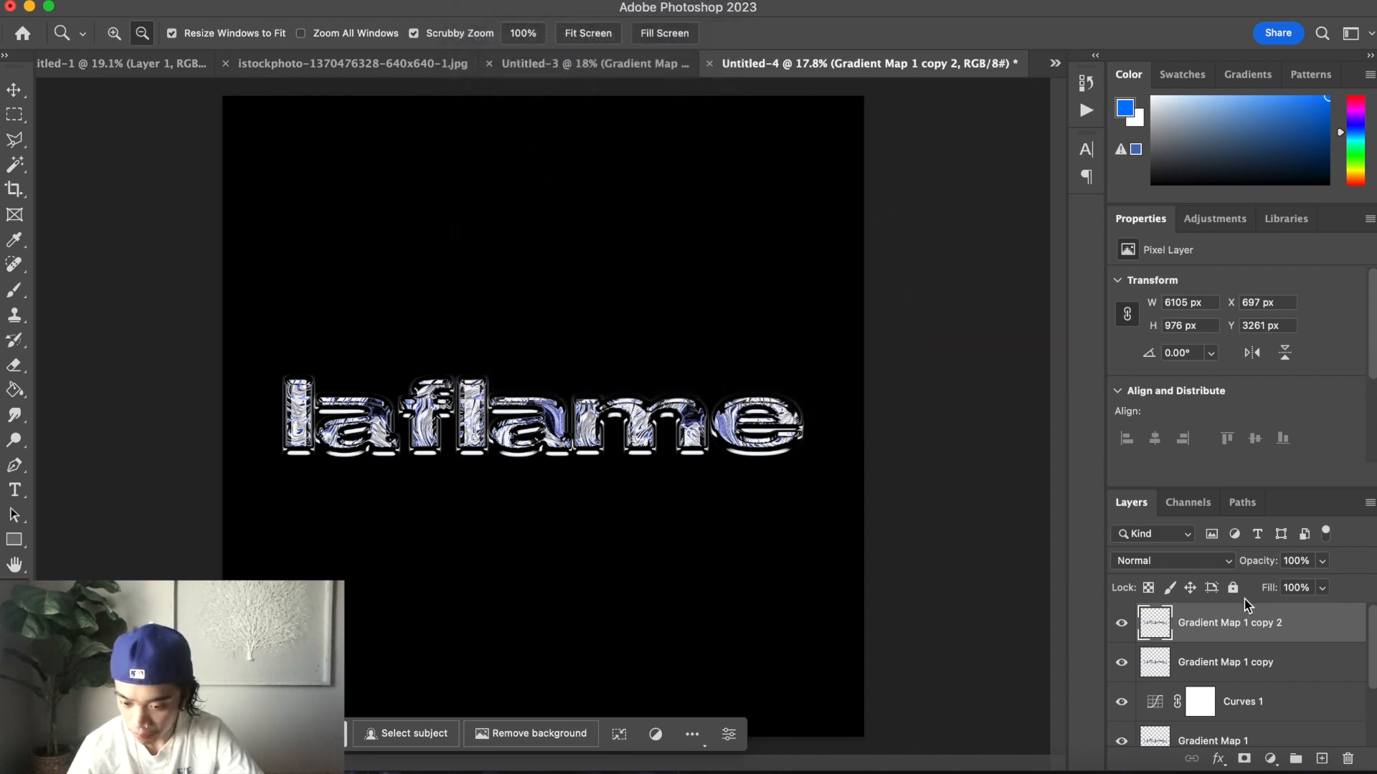
pyautogui.moveTo(925, 416)
pyautogui.mouseDown()
pyautogui.moveTo(956, 417)
pyautogui.moveTo(931, 416)
pyautogui.moveTo(944, 418)
pyautogui.mouseUp()
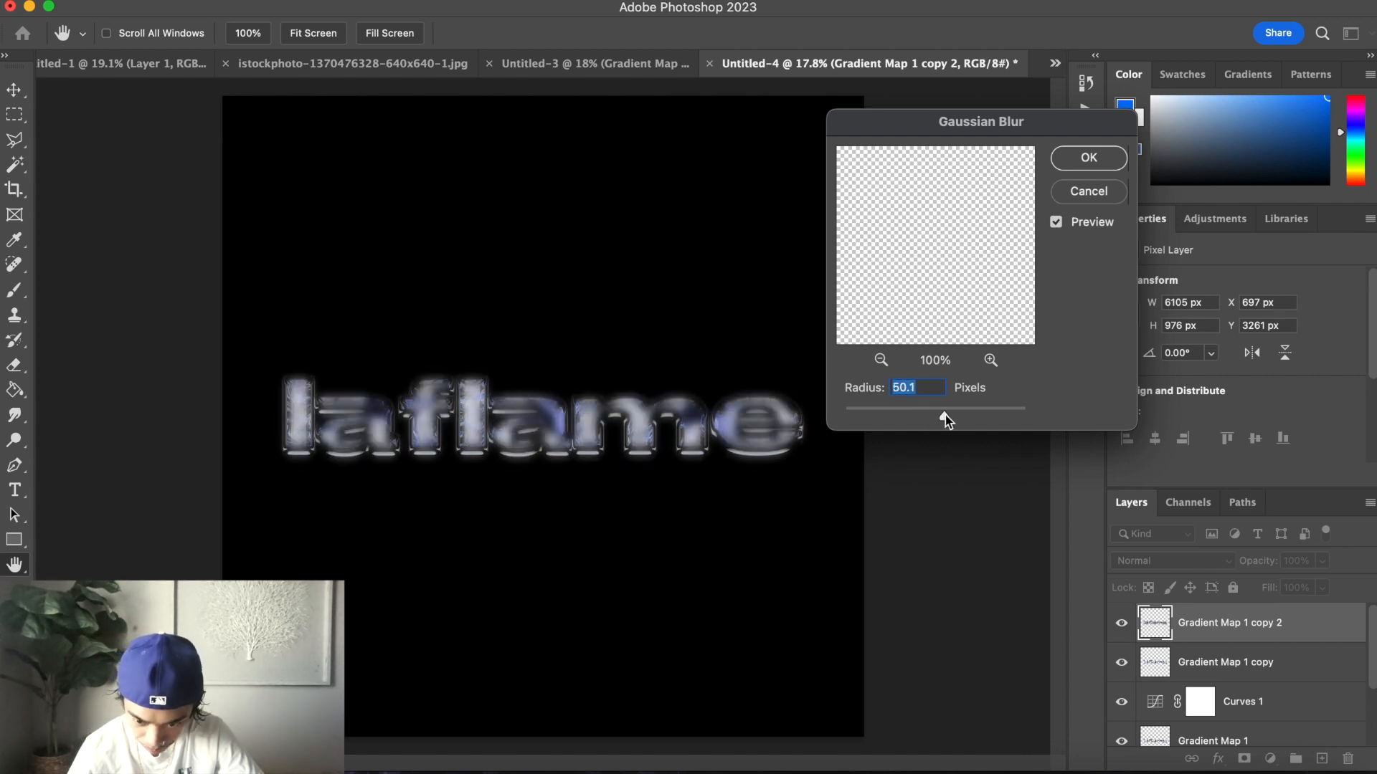
pyautogui.click(1090, 157)
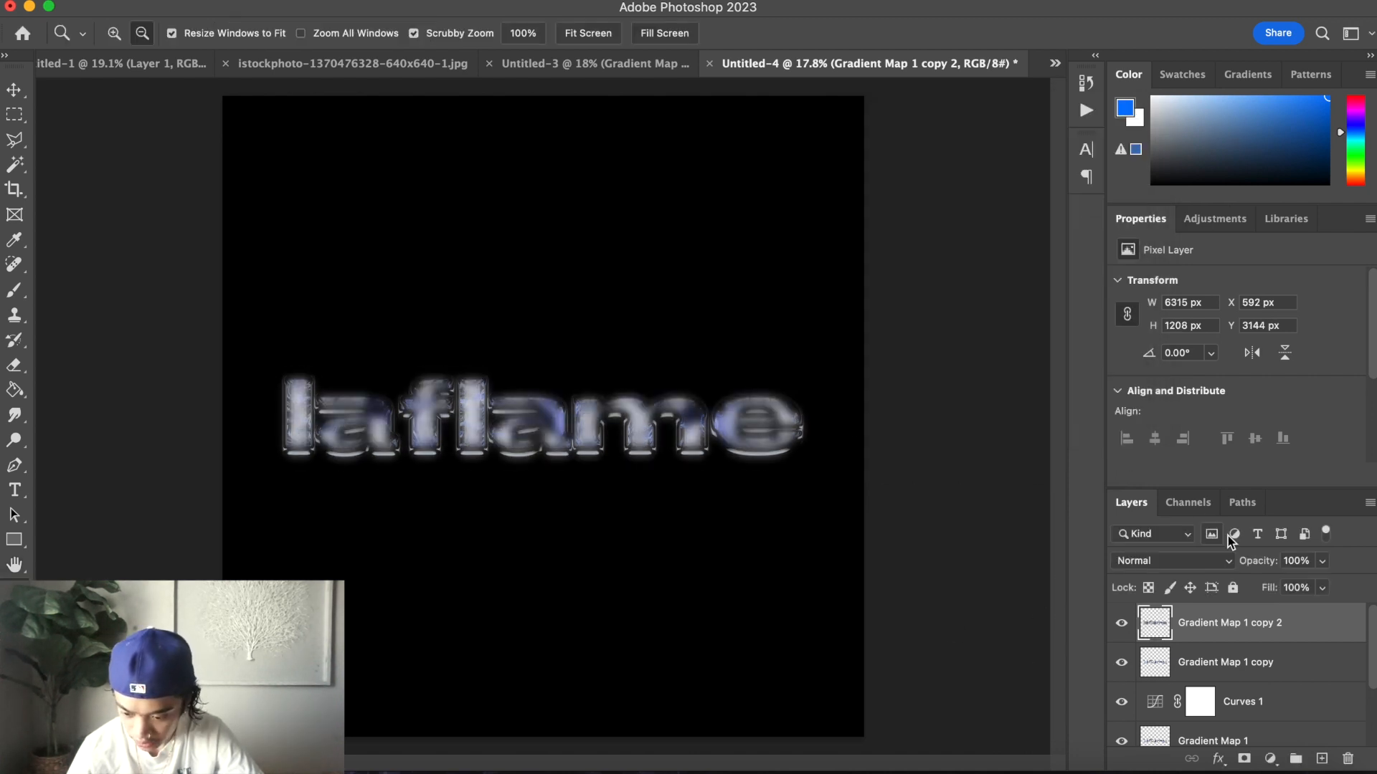
# Set the blurred text copy's blend mode to Lighten and slightly lower its opacity
pyautogui.click(1228, 560)
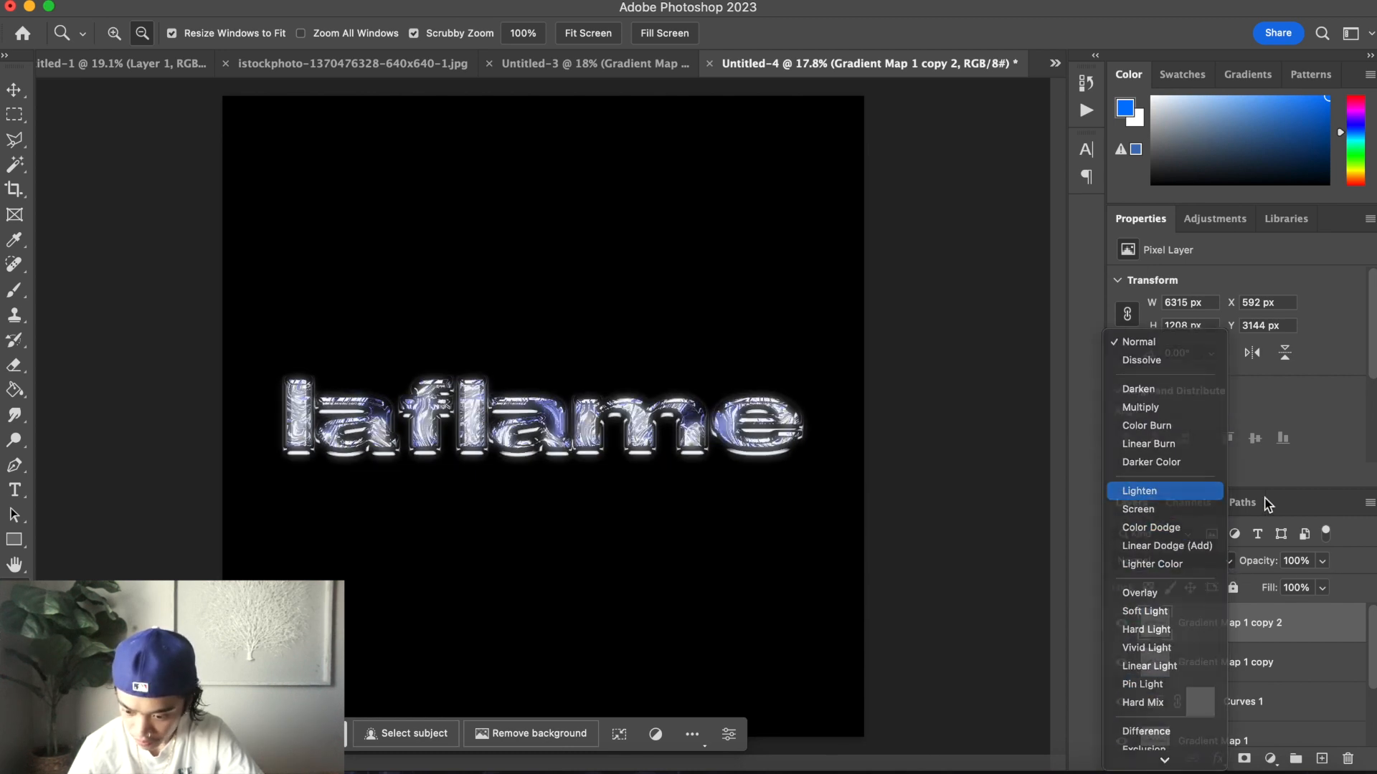
pyautogui.click(1177, 493)
pyautogui.click(1322, 561)
pyautogui.moveTo(1323, 588); pyautogui.dragTo(1299, 588)
# Move Curves 1 directly below the blurred copy and add a raised shadow point to its RGB curve
pyautogui.moveTo(1286, 712); pyautogui.dragTo(1285, 642)
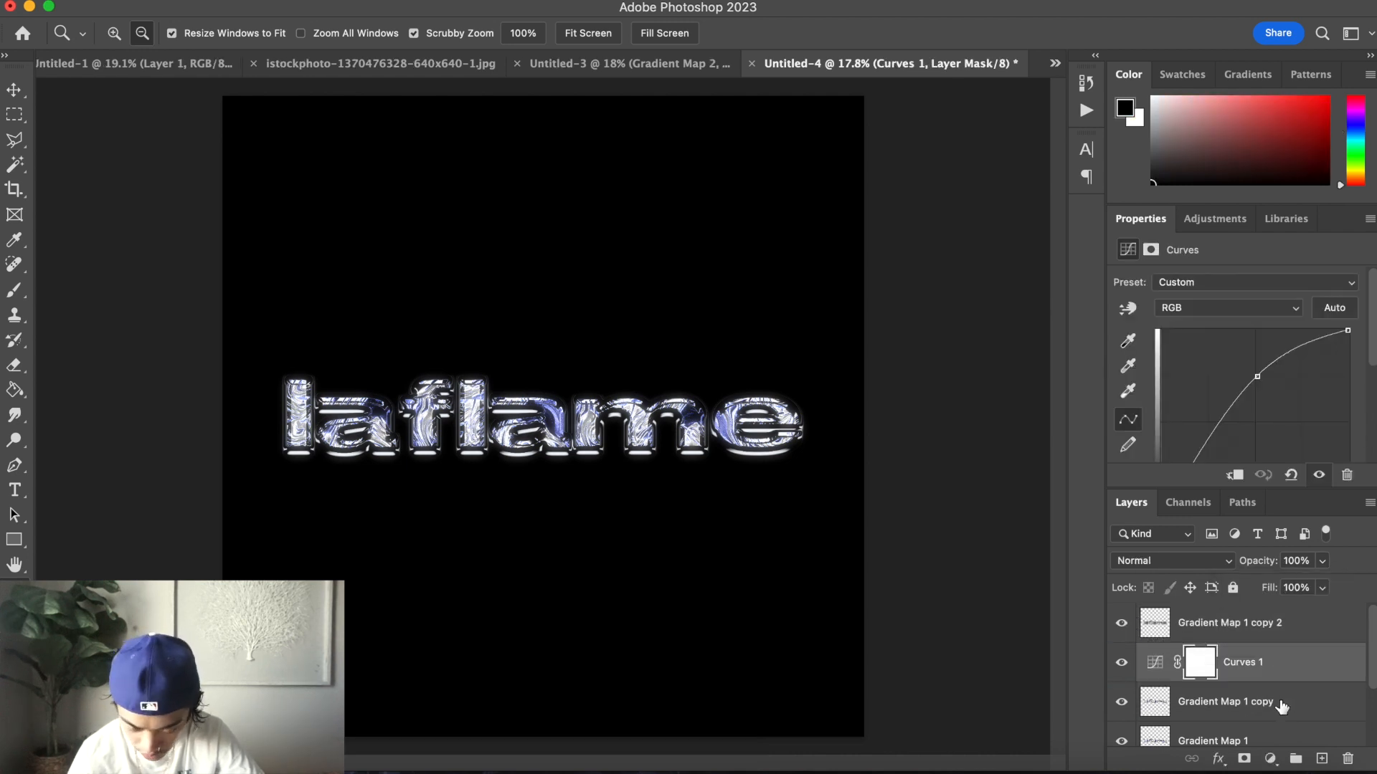
pyautogui.moveTo(1259, 368); pyautogui.dragTo(1183, 378)
pyautogui.scroll(-3, 1257, 369)
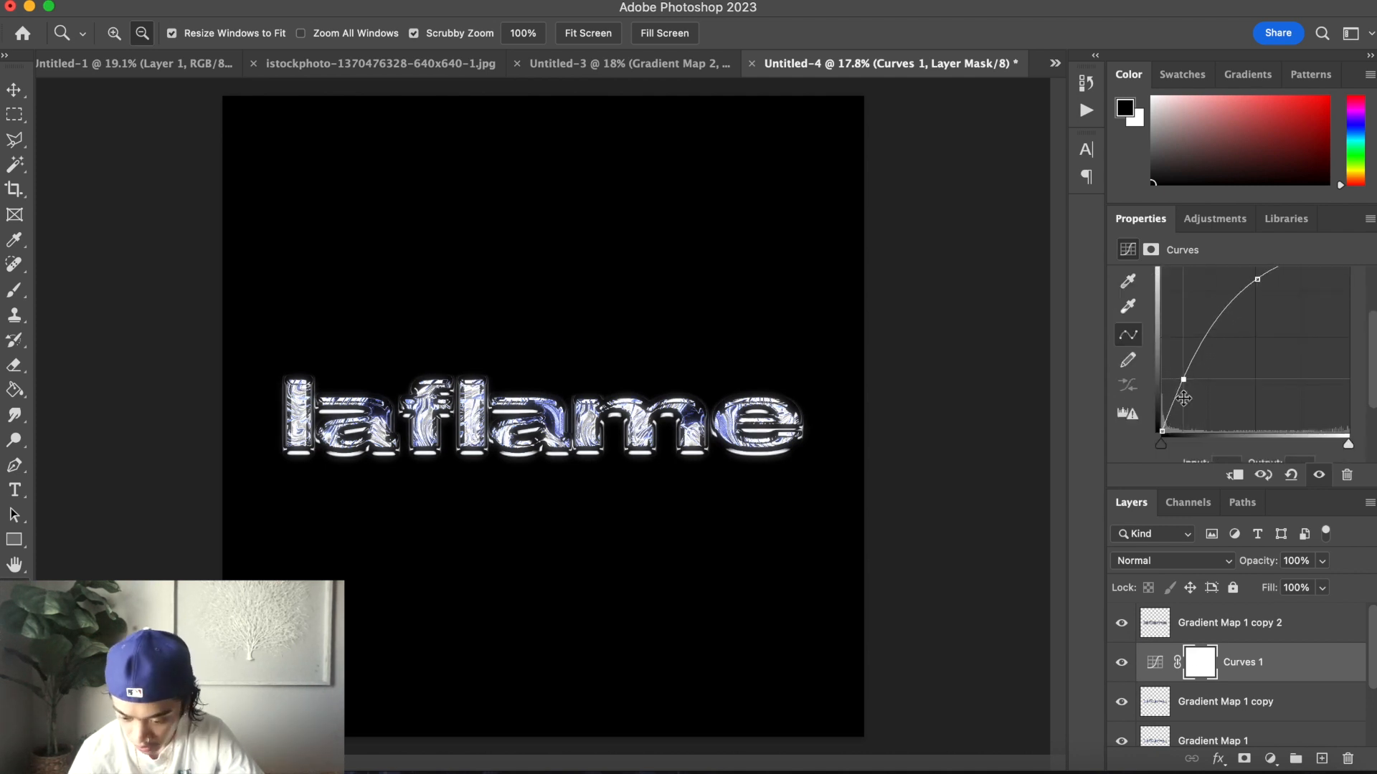
# Create a new empty layer directly above the black Color Fill 1 layer
pyautogui.scroll(-3, 1236, 697)
pyautogui.click(1281, 686)
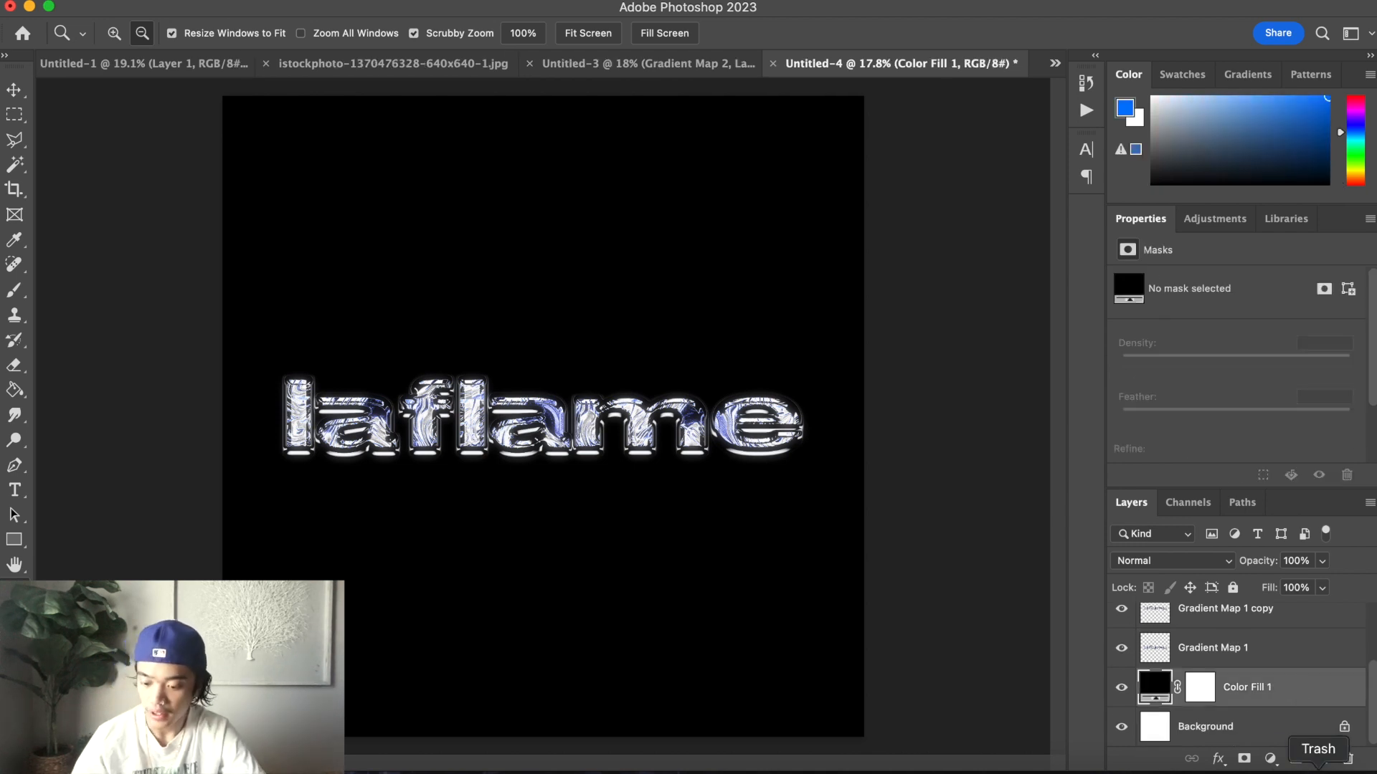
pyautogui.click(1322, 759)
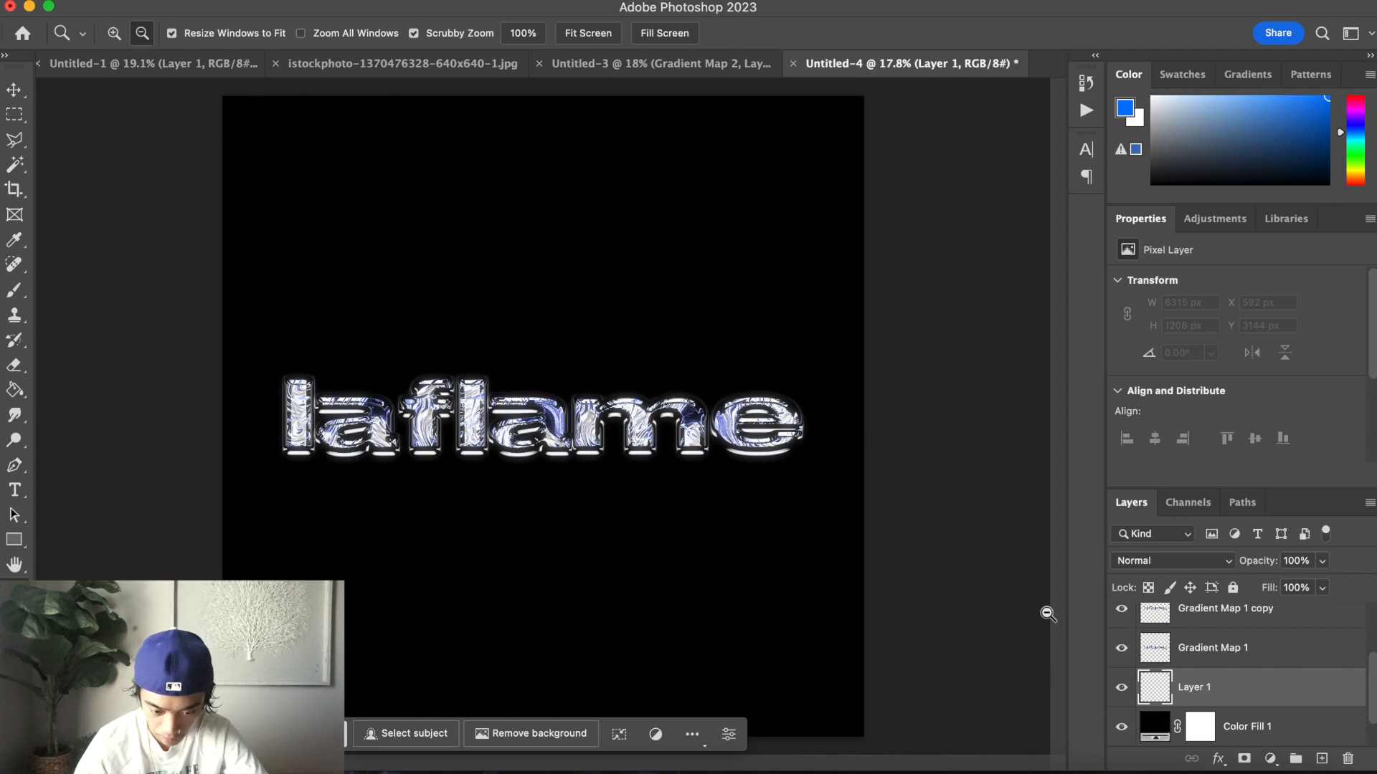
# Activate the Brush tool in Dissolve mode and adjust its size to 700 px for painting on Layer 1
pyautogui.scroll(2, 488, 537)
pyautogui.press('b')
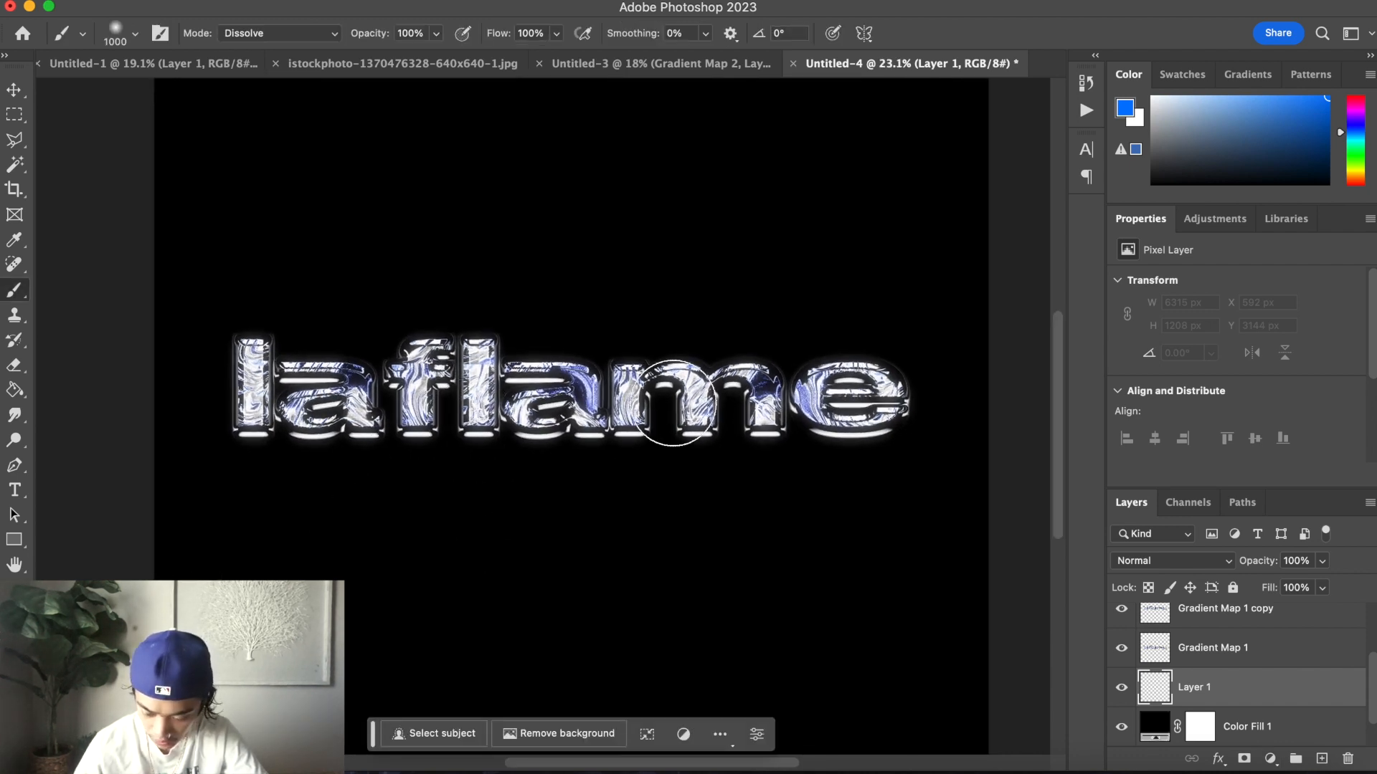
pyautogui.press(']')
pyautogui.press(']')
pyautogui.press('[')
pyautogui.press('[')
pyautogui.press('[')
pyautogui.press('[')
pyautogui.press('[')
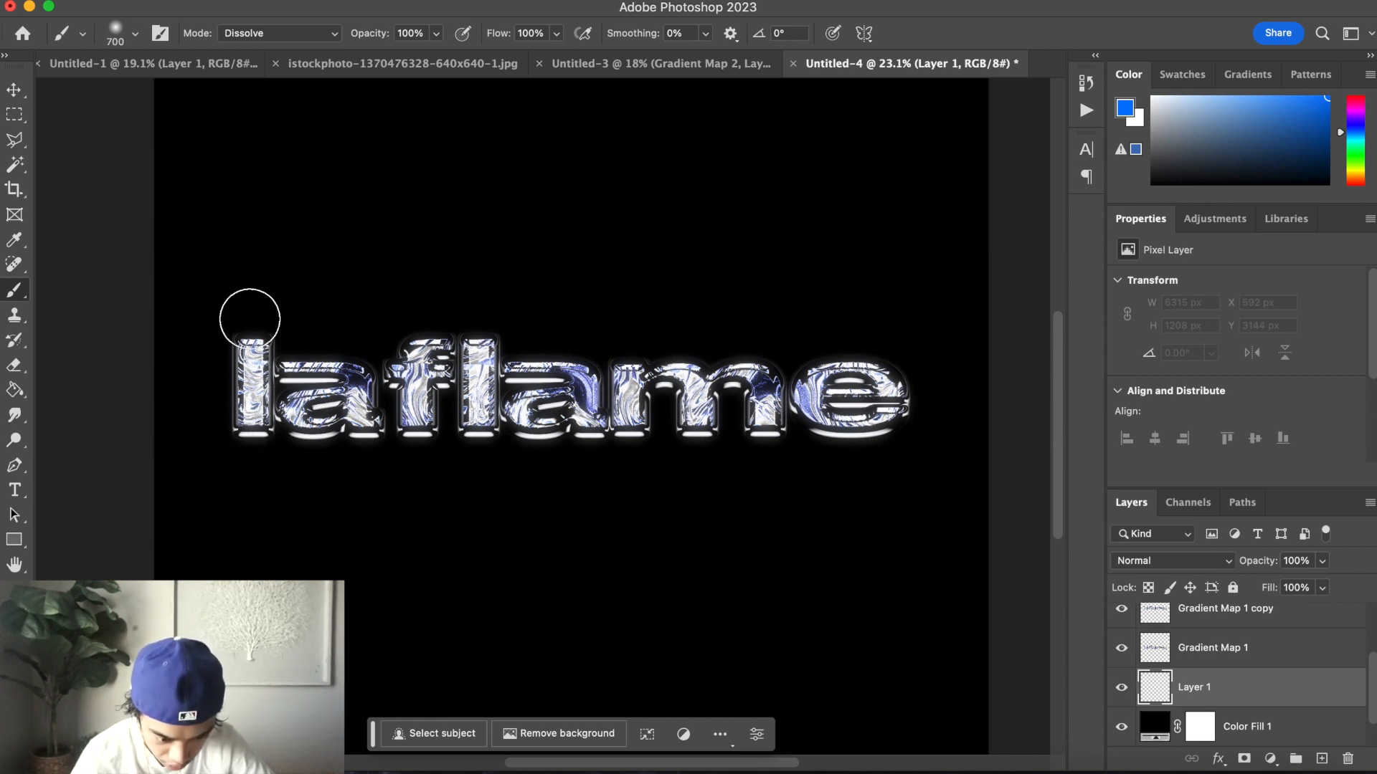
# Try blue brush strokes behind the letter "l" at 700 px and 300 px brush sizes, undoing each attempt
pyautogui.moveTo(243, 344); pyautogui.dragTo(223, 398)
pyautogui.press('super+z')
pyautogui.press('[')
pyautogui.press('[')
pyautogui.press('[')
pyautogui.press('[')
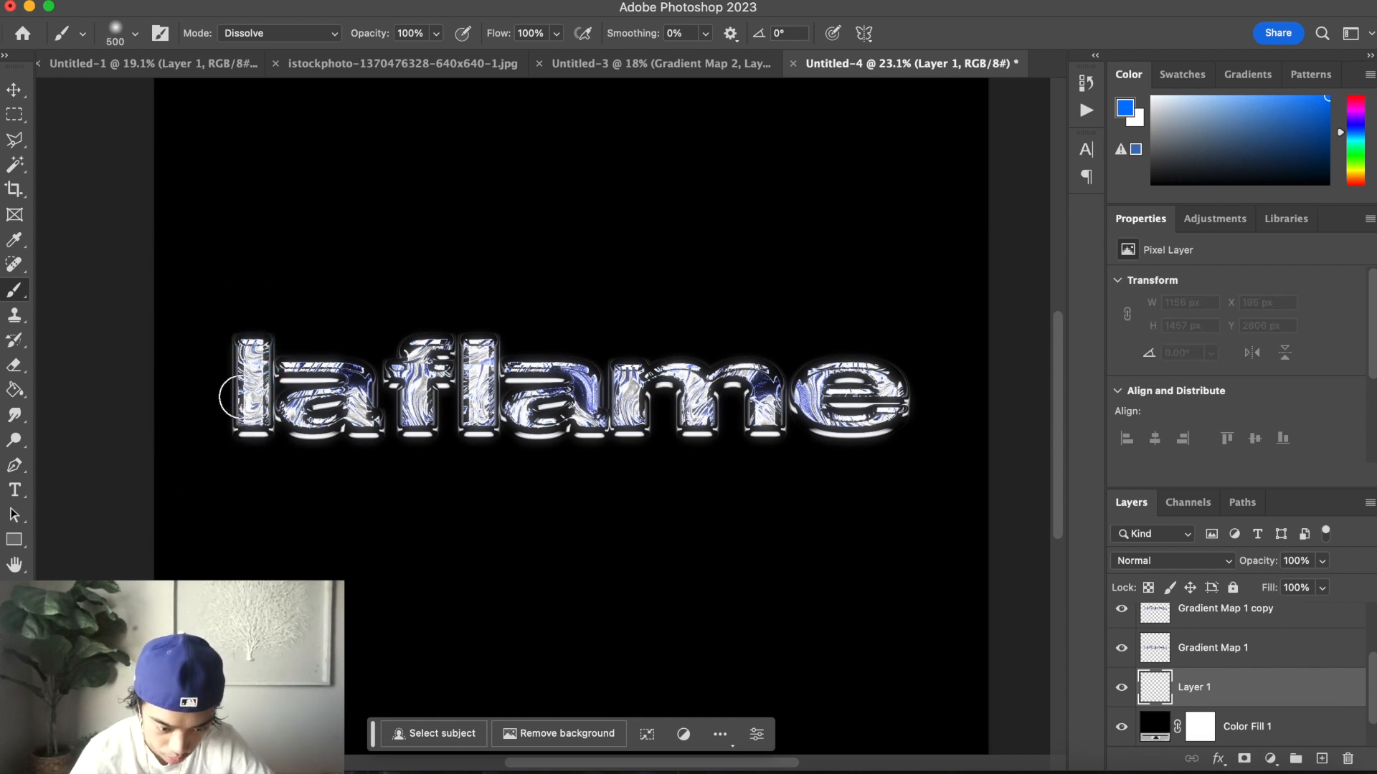
pyautogui.moveTo(248, 336); pyautogui.dragTo(247, 419)
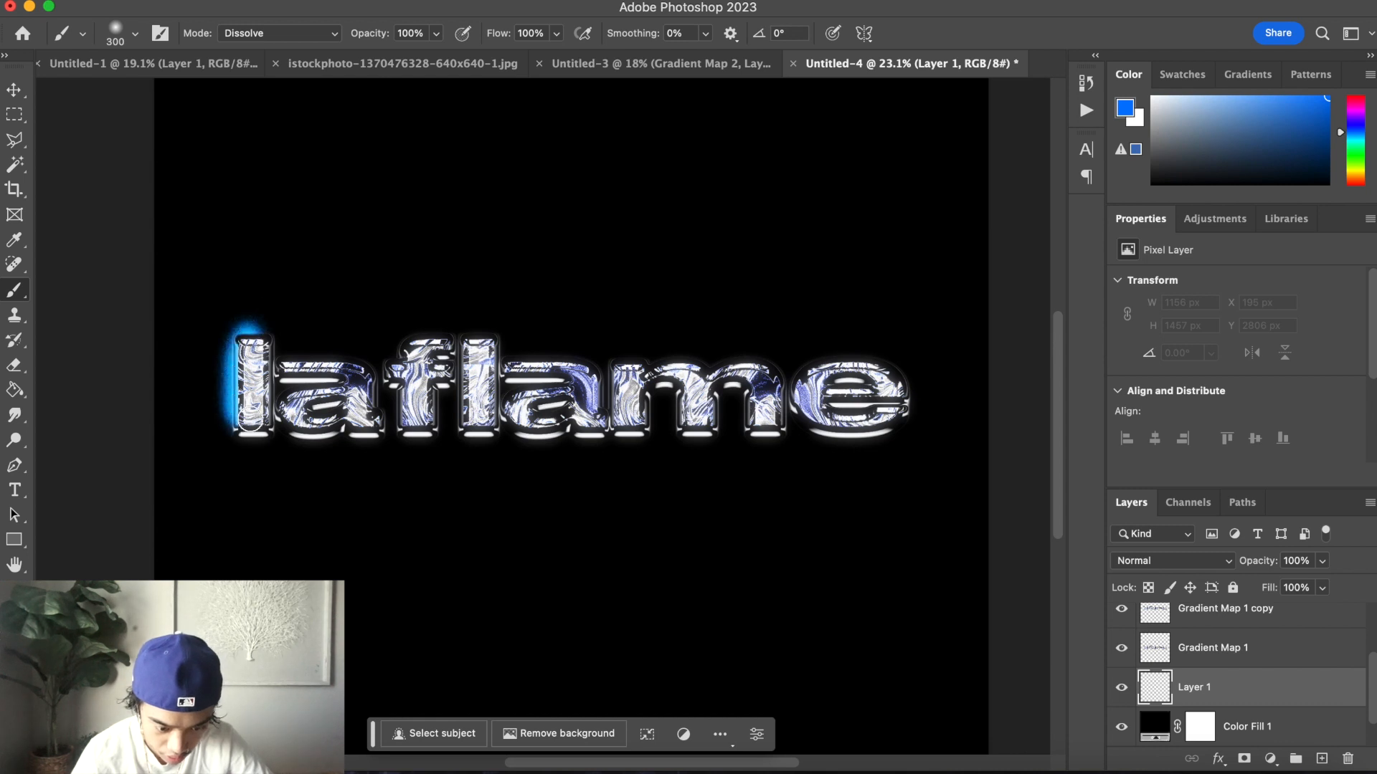
pyautogui.press('super+z')
# Paint a blue speckled glow behind the letters "lafla" on Layer 1 with a 600 px brush
pyautogui.press(']')
pyautogui.press(']')
pyautogui.press(']')
pyautogui.moveTo(259, 345)
pyautogui.mouseDown()
pyautogui.moveTo(240, 362)
pyautogui.moveTo(248, 423)
pyautogui.mouseUp()
pyautogui.moveTo(309, 401)
pyautogui.mouseDown()
pyautogui.moveTo(339, 387)
pyautogui.moveTo(355, 441)
pyautogui.mouseUp()
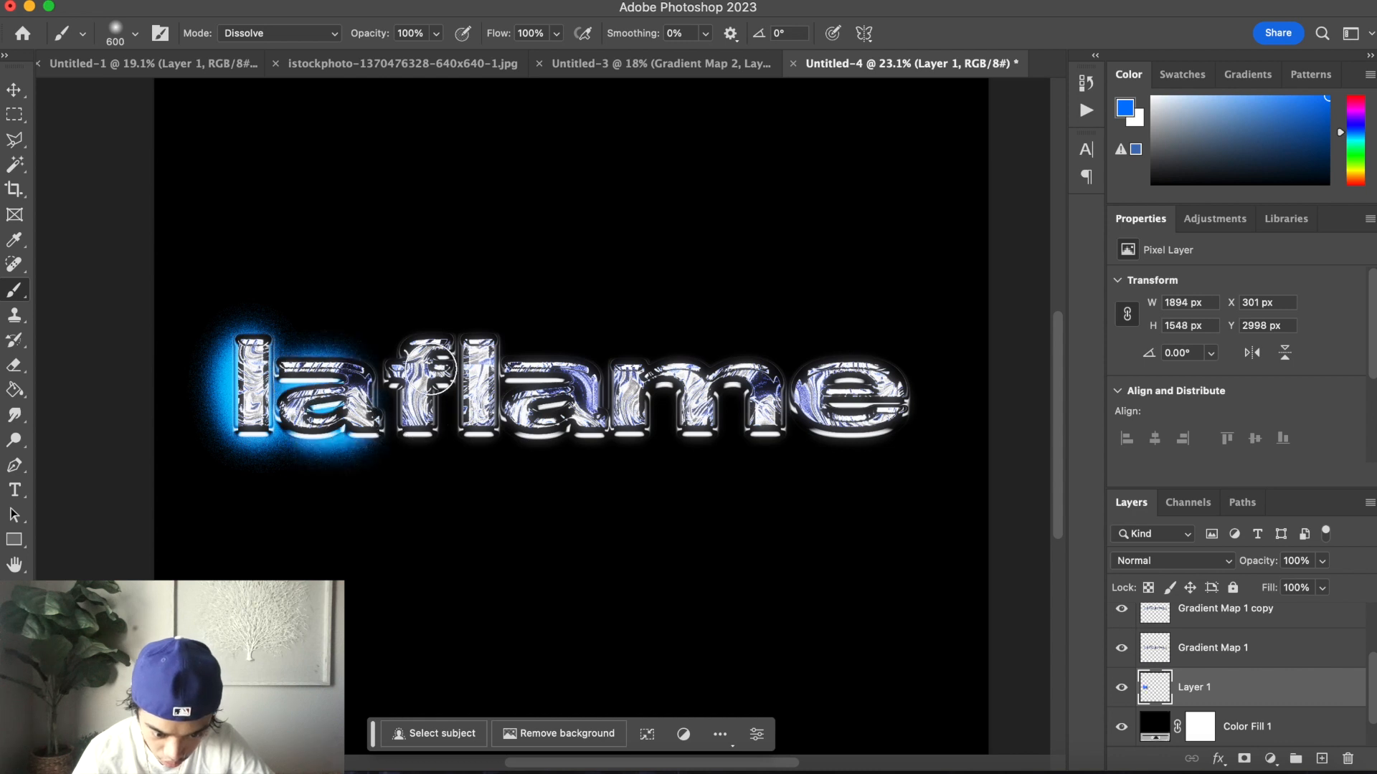
pyautogui.moveTo(430, 368)
pyautogui.mouseDown()
pyautogui.moveTo(438, 337)
pyautogui.moveTo(398, 409)
pyautogui.moveTo(444, 419)
pyautogui.moveTo(482, 365)
pyautogui.moveTo(481, 430)
pyautogui.moveTo(502, 401)
pyautogui.moveTo(574, 365)
pyautogui.moveTo(537, 422)
pyautogui.moveTo(606, 437)
pyautogui.moveTo(649, 362)
pyautogui.moveTo(639, 393)
pyautogui.mouseUp()
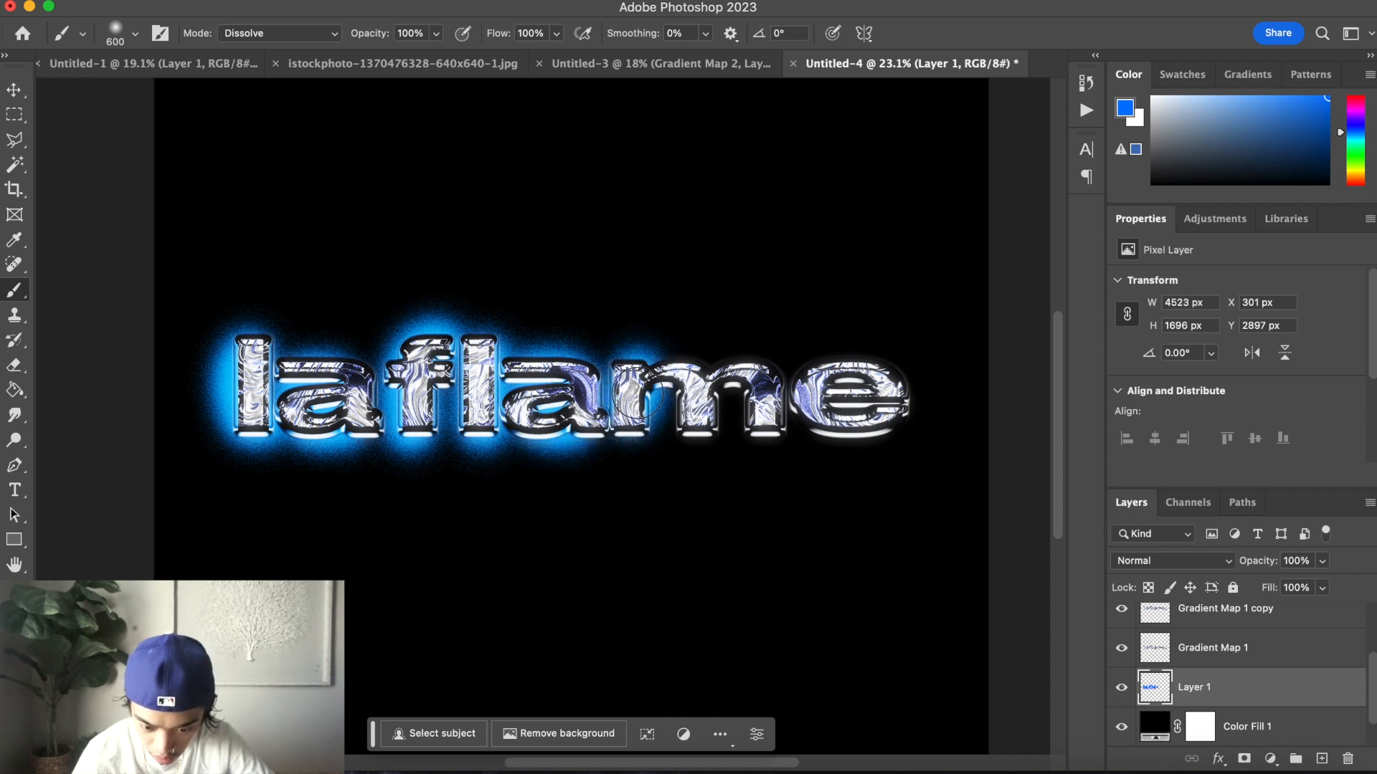
# Continue the blue glow behind the letters "me" with a 500 px brush, undoing the misplaced strokes
pyautogui.press('[')
pyautogui.moveTo(682, 342)
pyautogui.mouseDown()
pyautogui.moveTo(714, 358)
pyautogui.moveTo(689, 361)
pyautogui.moveTo(714, 369)
pyautogui.moveTo(733, 349)
pyautogui.moveTo(775, 369)
pyautogui.moveTo(725, 381)
pyautogui.moveTo(766, 382)
pyautogui.moveTo(761, 442)
pyautogui.moveTo(767, 428)
pyautogui.moveTo(744, 446)
pyautogui.moveTo(703, 445)
pyautogui.moveTo(738, 420)
pyautogui.moveTo(779, 419)
pyautogui.moveTo(776, 436)
pyautogui.moveTo(682, 420)
pyautogui.mouseUp()
pyautogui.press('super+z')
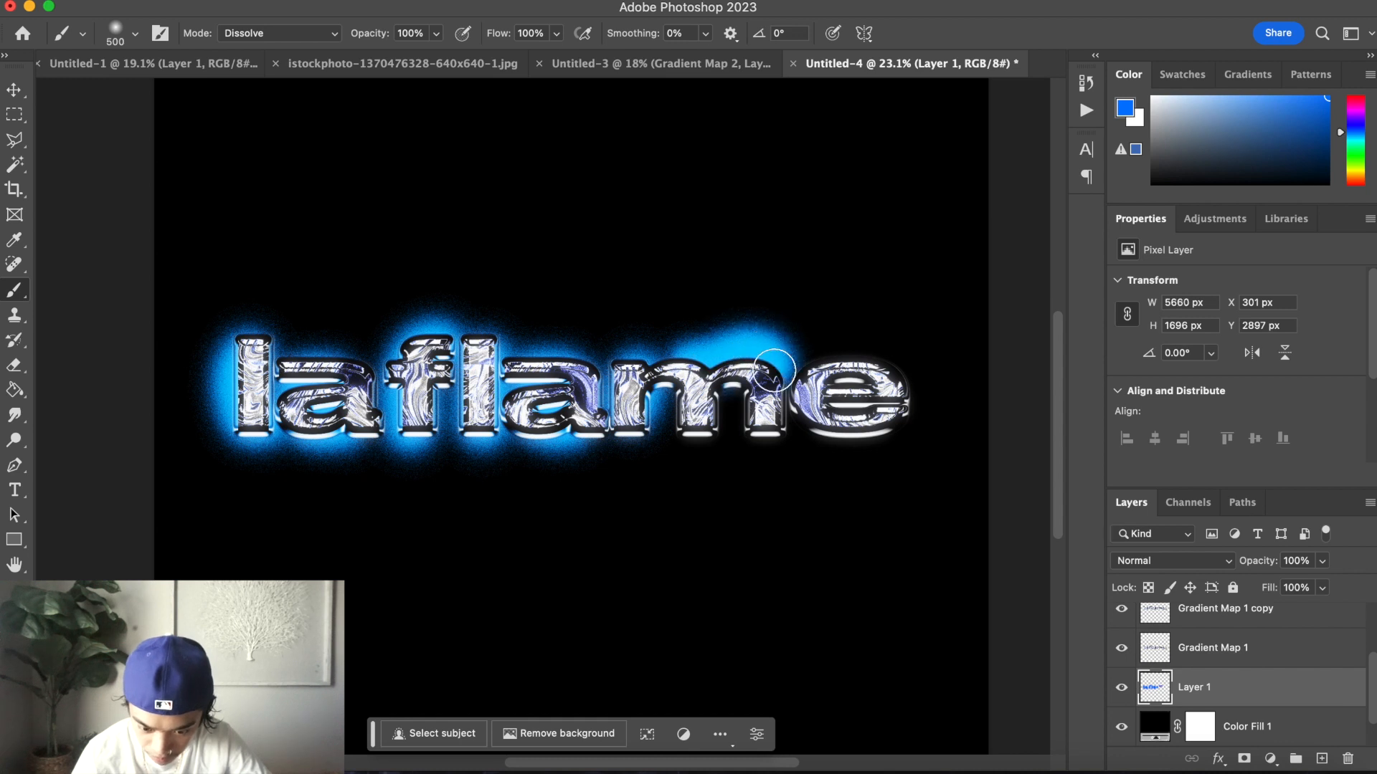
pyautogui.press('super+z')
pyautogui.press('super+z')
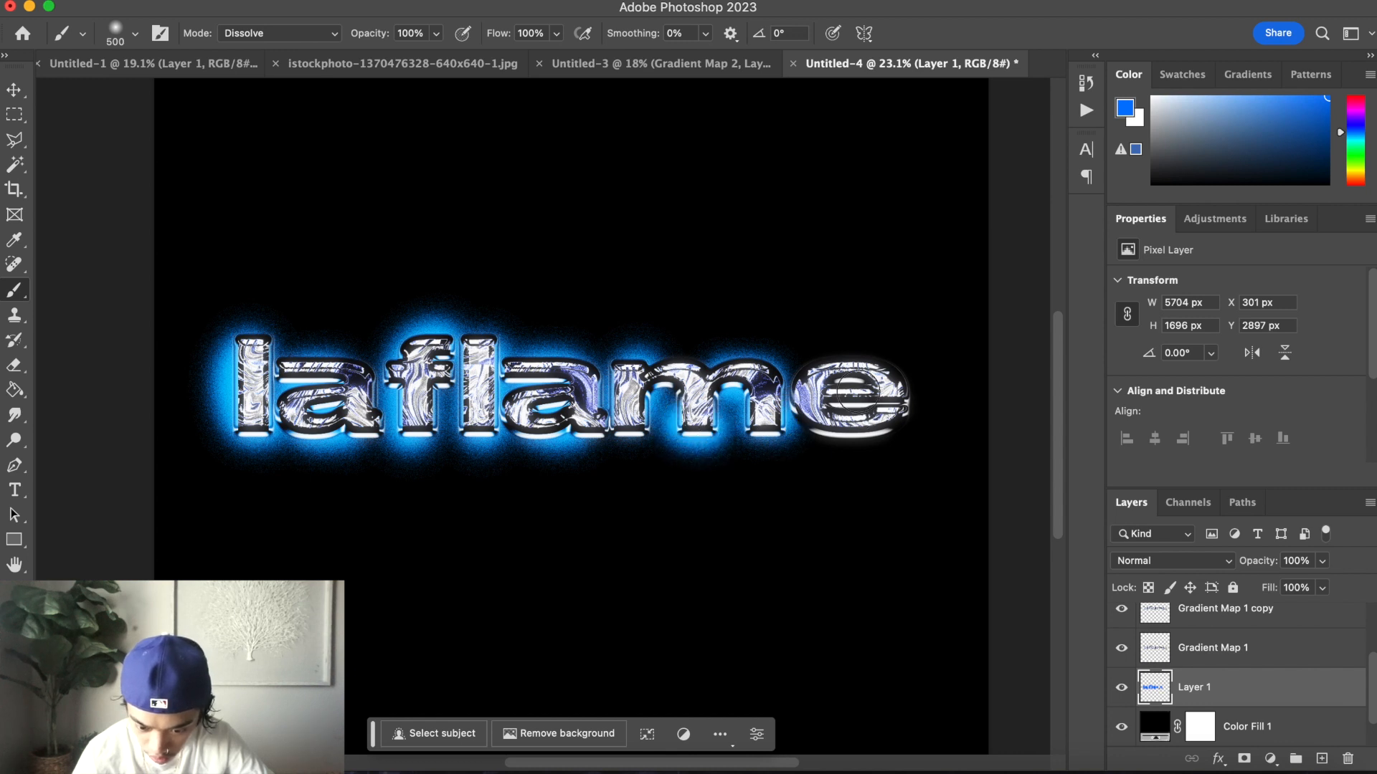
pyautogui.moveTo(850, 398)
pyautogui.mouseDown()
pyautogui.moveTo(899, 391)
pyautogui.moveTo(881, 372)
pyautogui.moveTo(820, 384)
pyautogui.moveTo(847, 418)
pyautogui.moveTo(889, 430)
pyautogui.mouseUp()
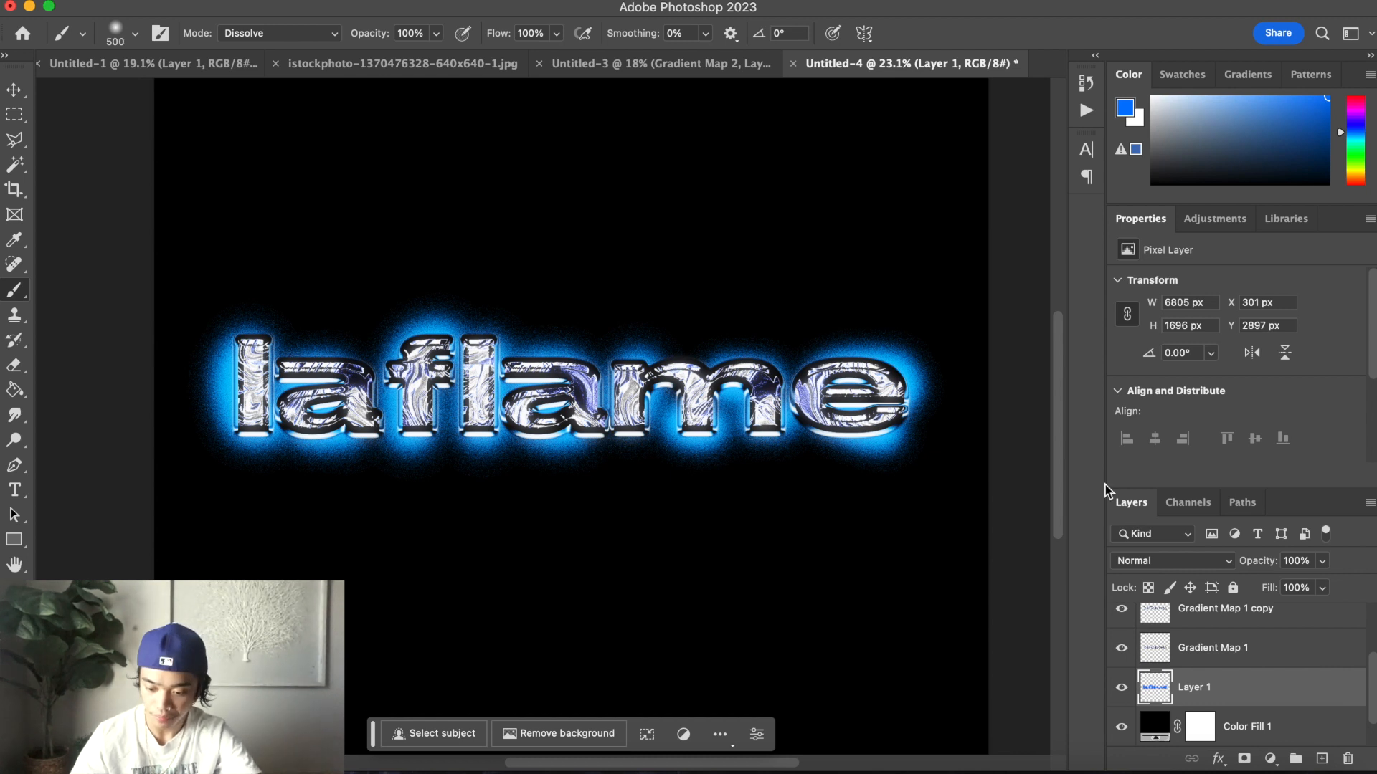
# Scale the blue glow on Layer 1 down to about 6422 × 1600 px and reposition it behind the text
pyautogui.press('super+t')
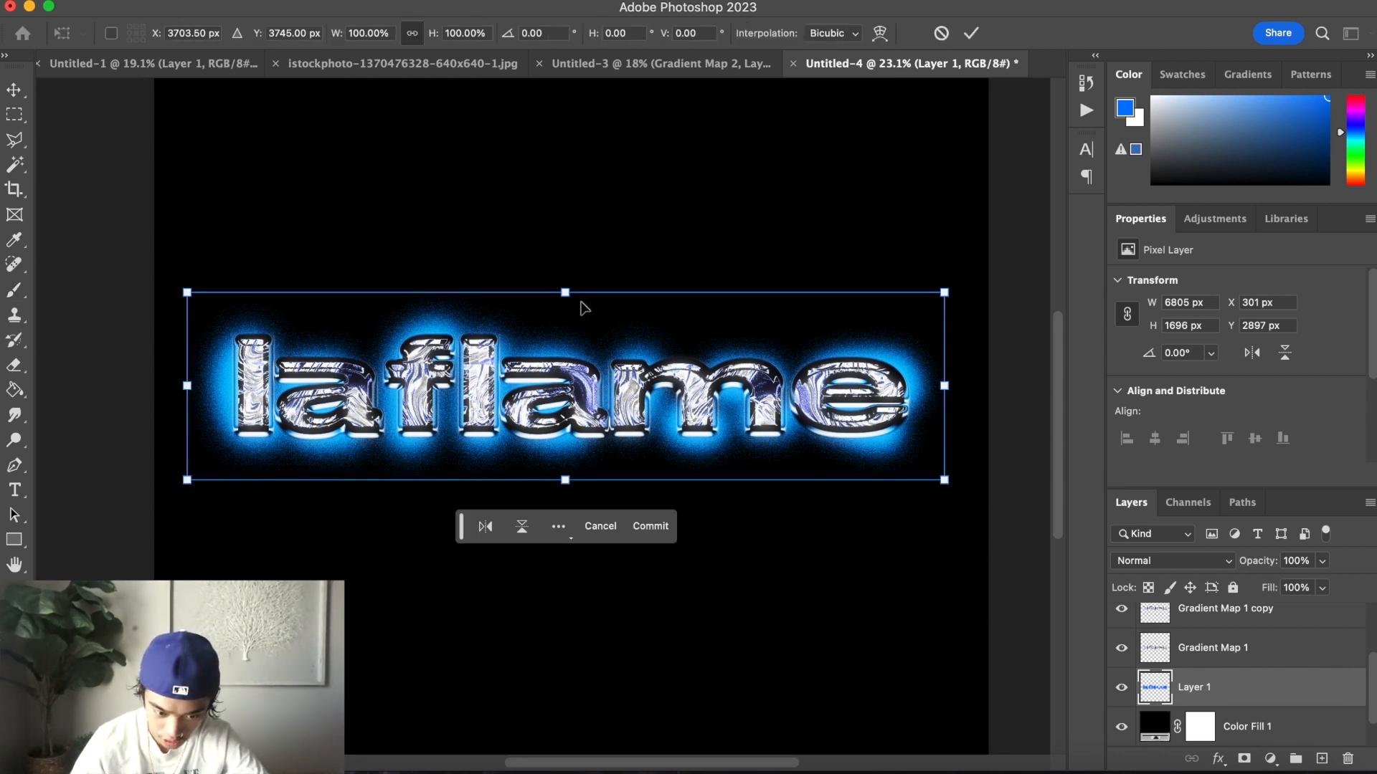
pyautogui.moveTo(565, 293); pyautogui.dragTo(565, 299)
pyautogui.moveTo(564, 399); pyautogui.dragTo(562, 395)
pyautogui.press('Return')
pyautogui.press('b')
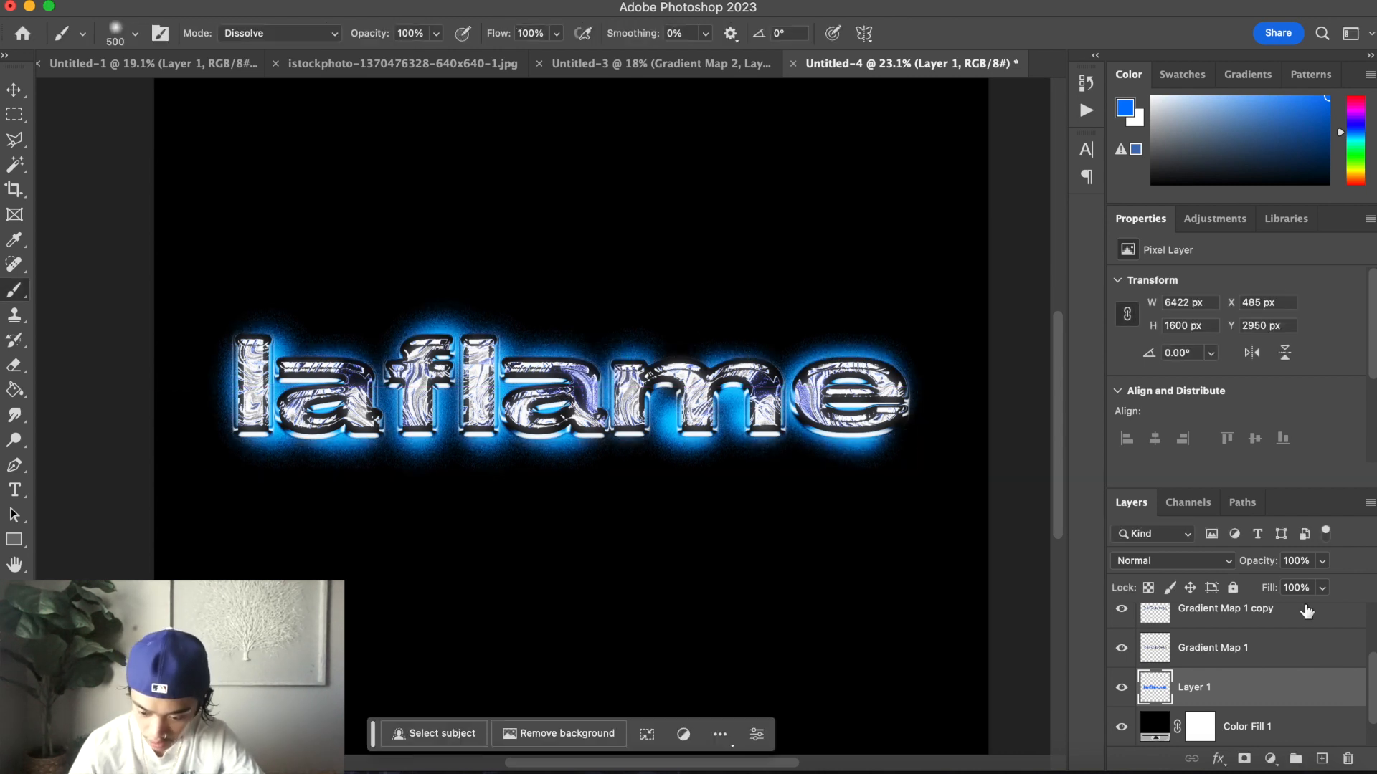
# Duplicate the blue glow layer and set the copy's blend mode to Multiply
pyautogui.press('super+j')
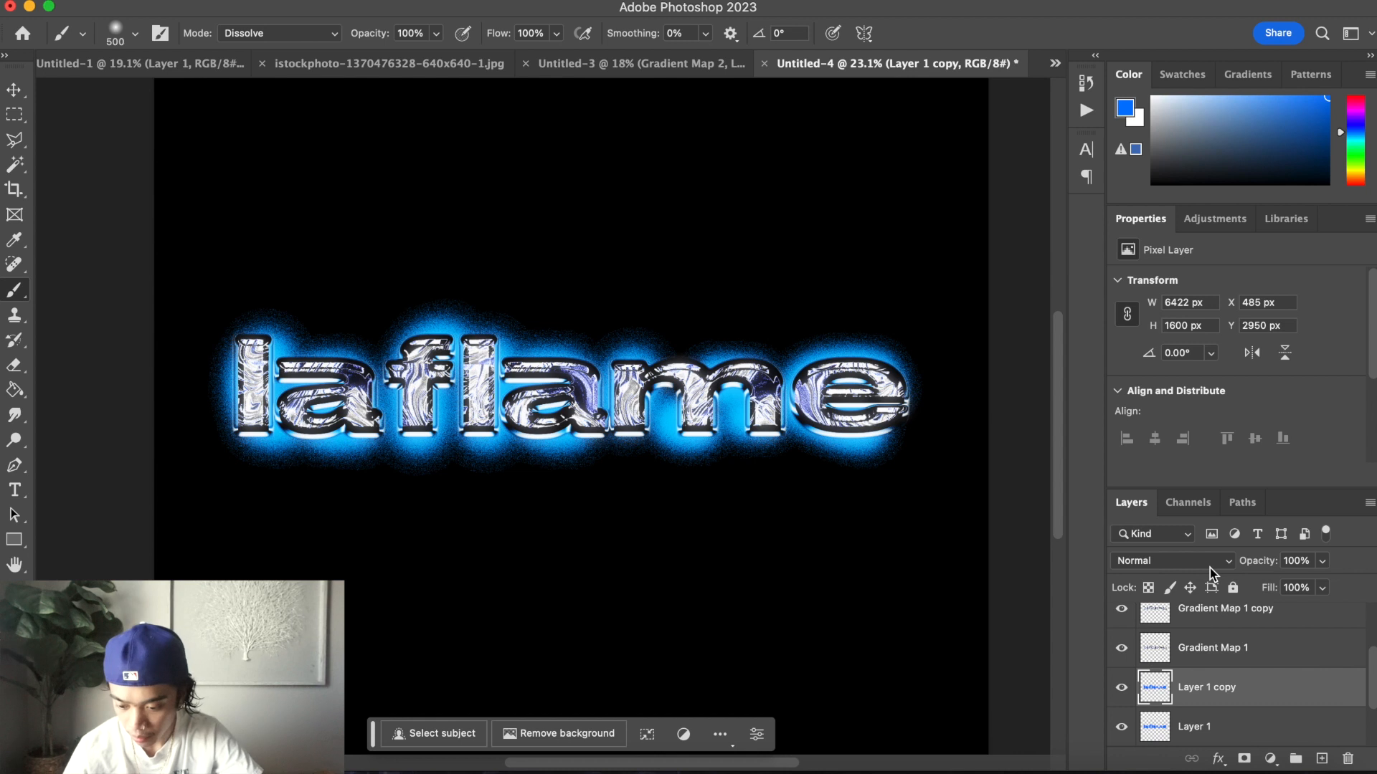
pyautogui.click(1210, 568)
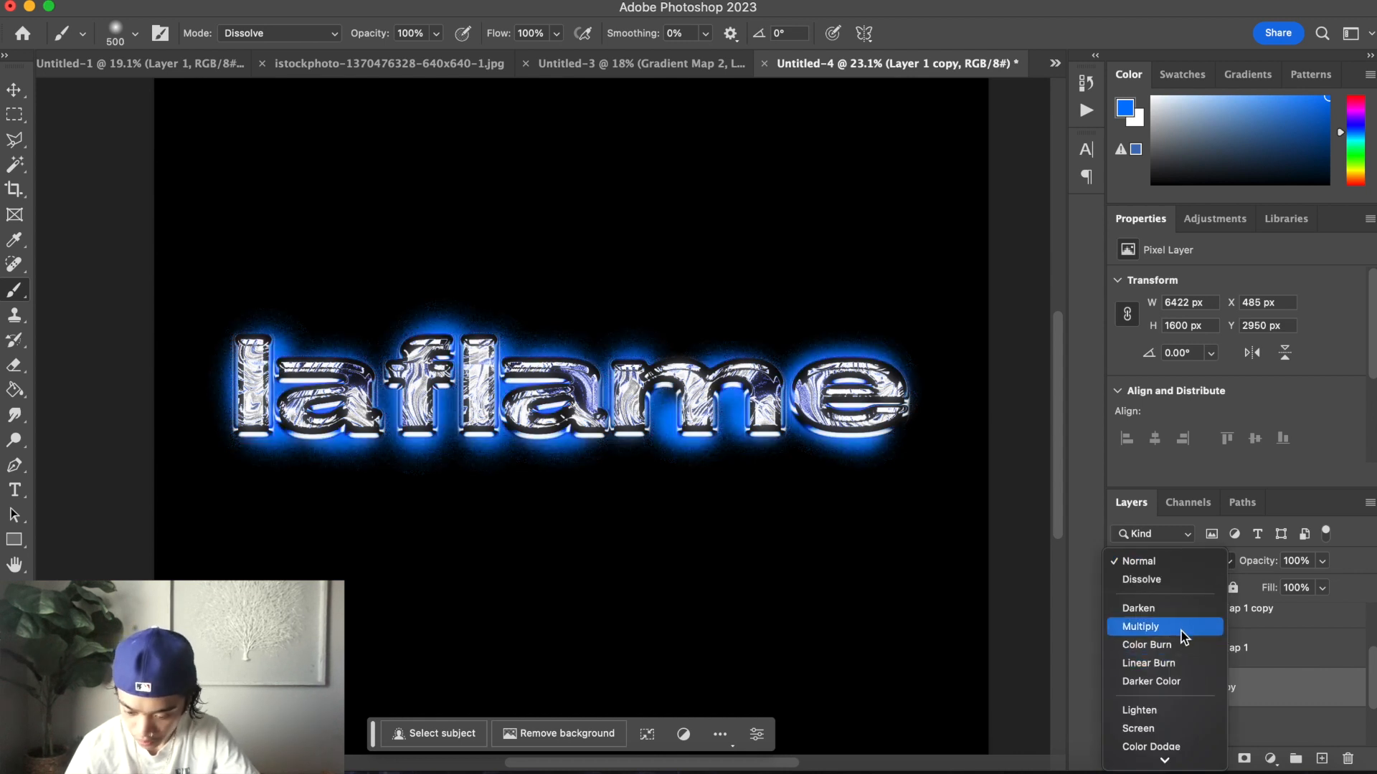
pyautogui.click(1176, 628)
# Add a Threshold adjustment directly above Layer 1 and set its level to 40
pyautogui.click(1233, 726)
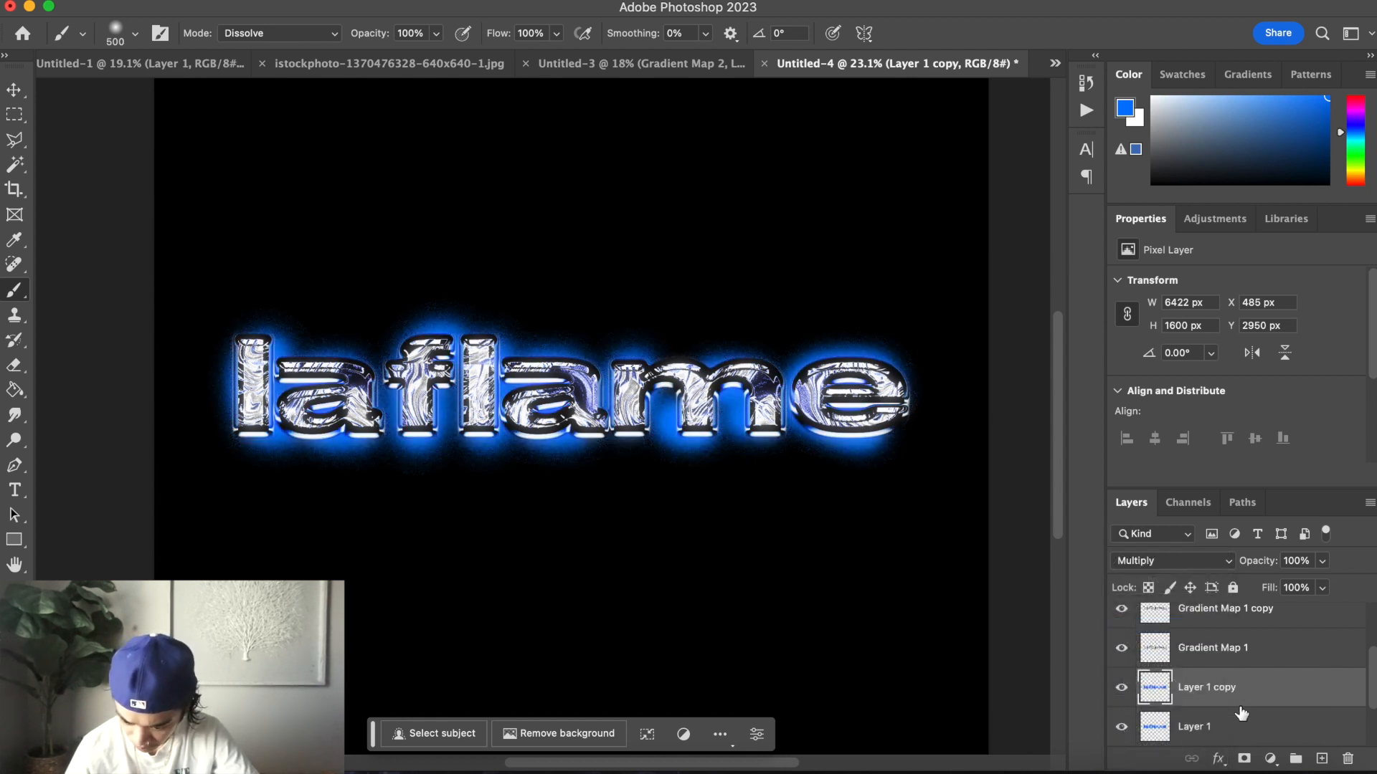
pyautogui.click(1271, 758)
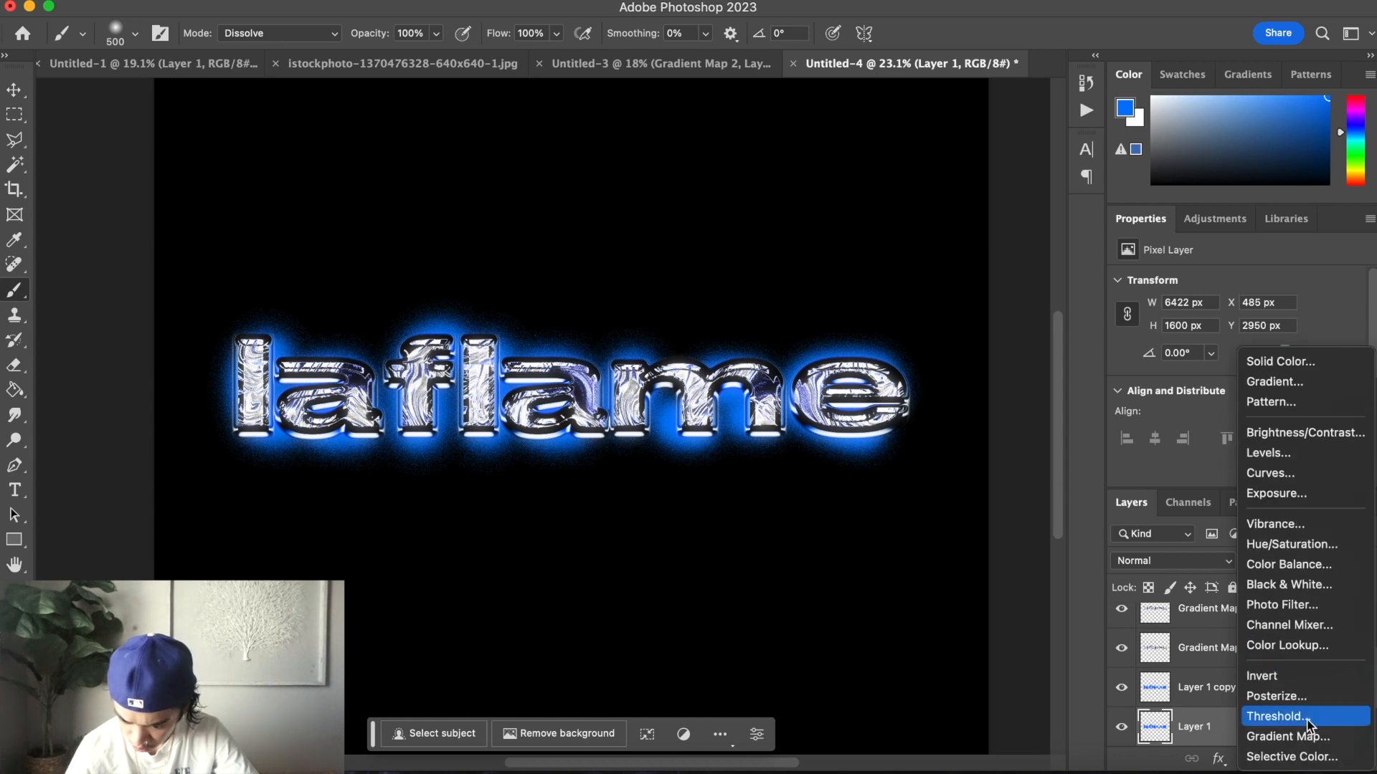
pyautogui.click(1306, 717)
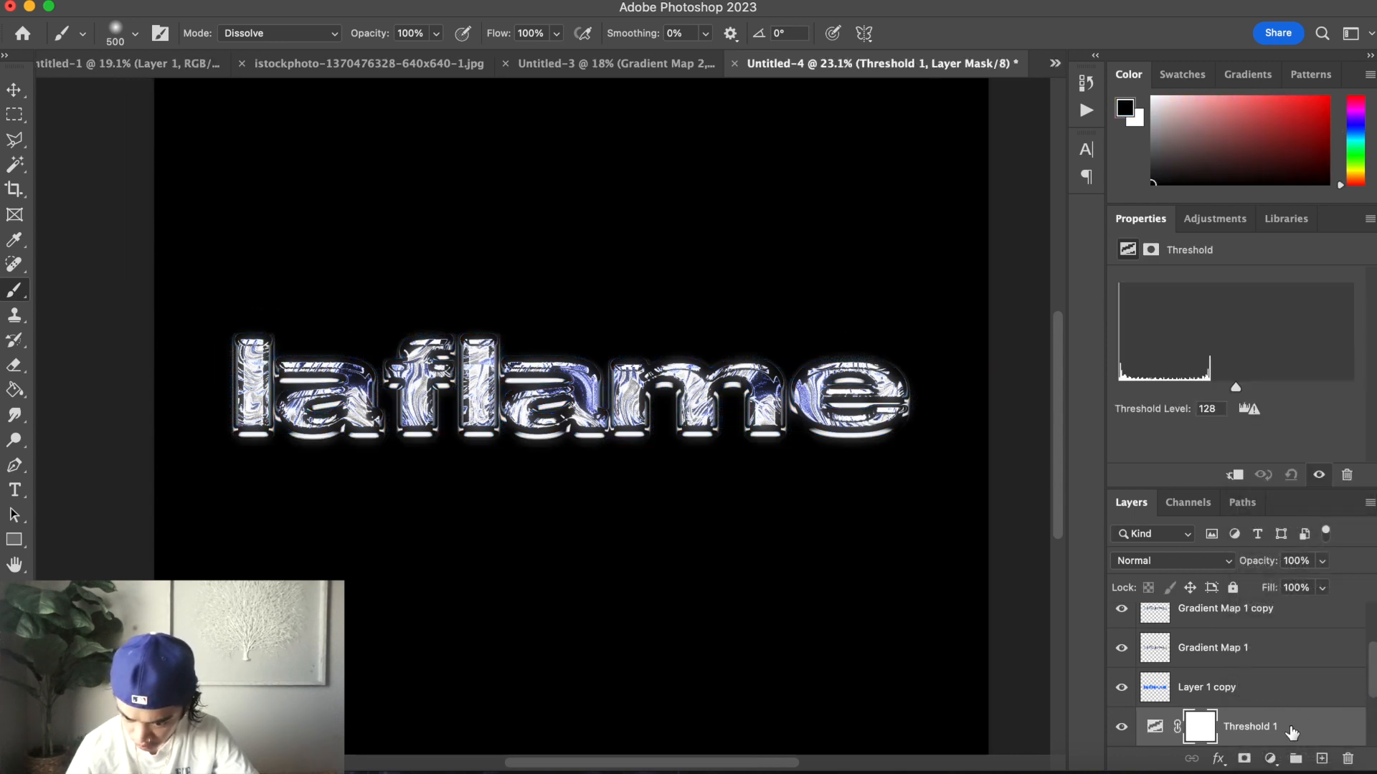
pyautogui.scroll(-3, 1291, 731)
pyautogui.moveTo(1234, 383); pyautogui.dragTo(1154, 381)
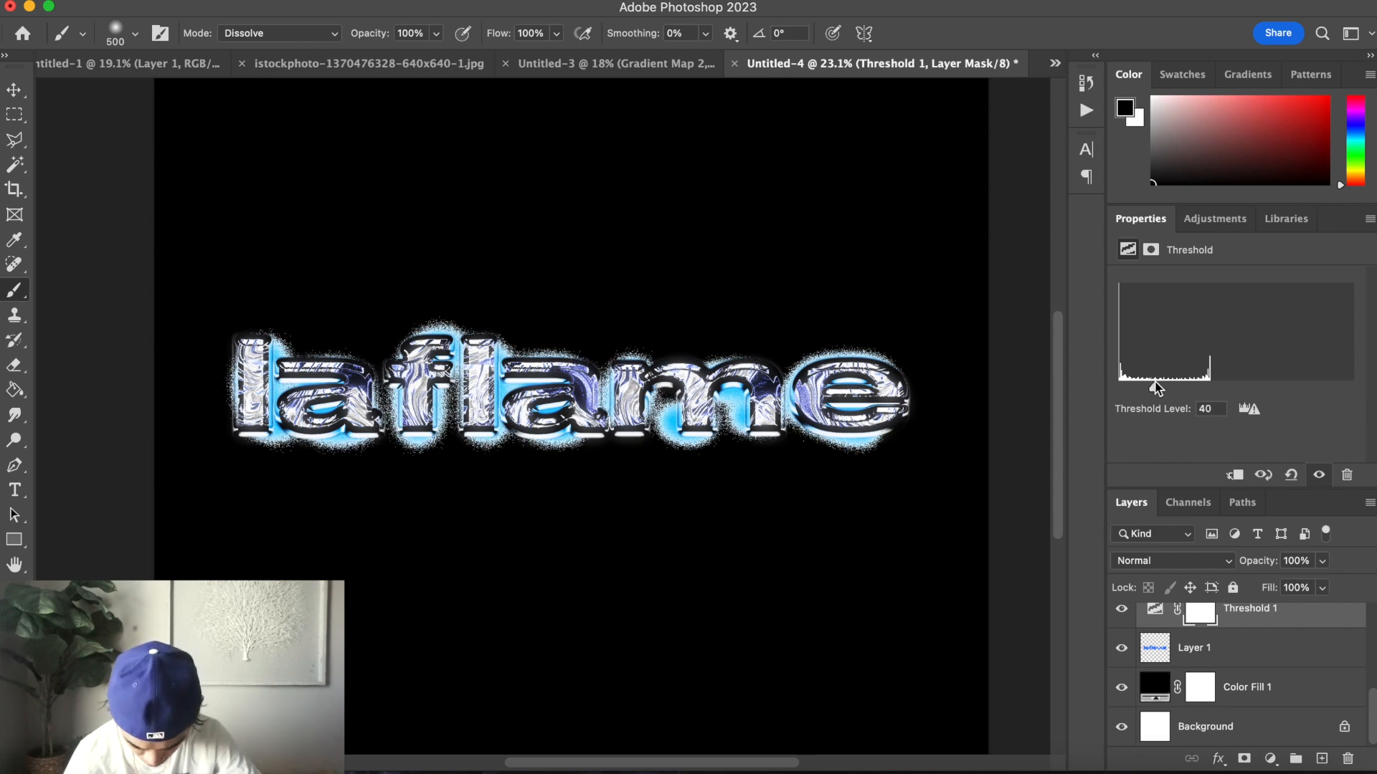
# Set the Threshold 1 level to 44 and inspect the speckled glow around the letters
pyautogui.press('z')
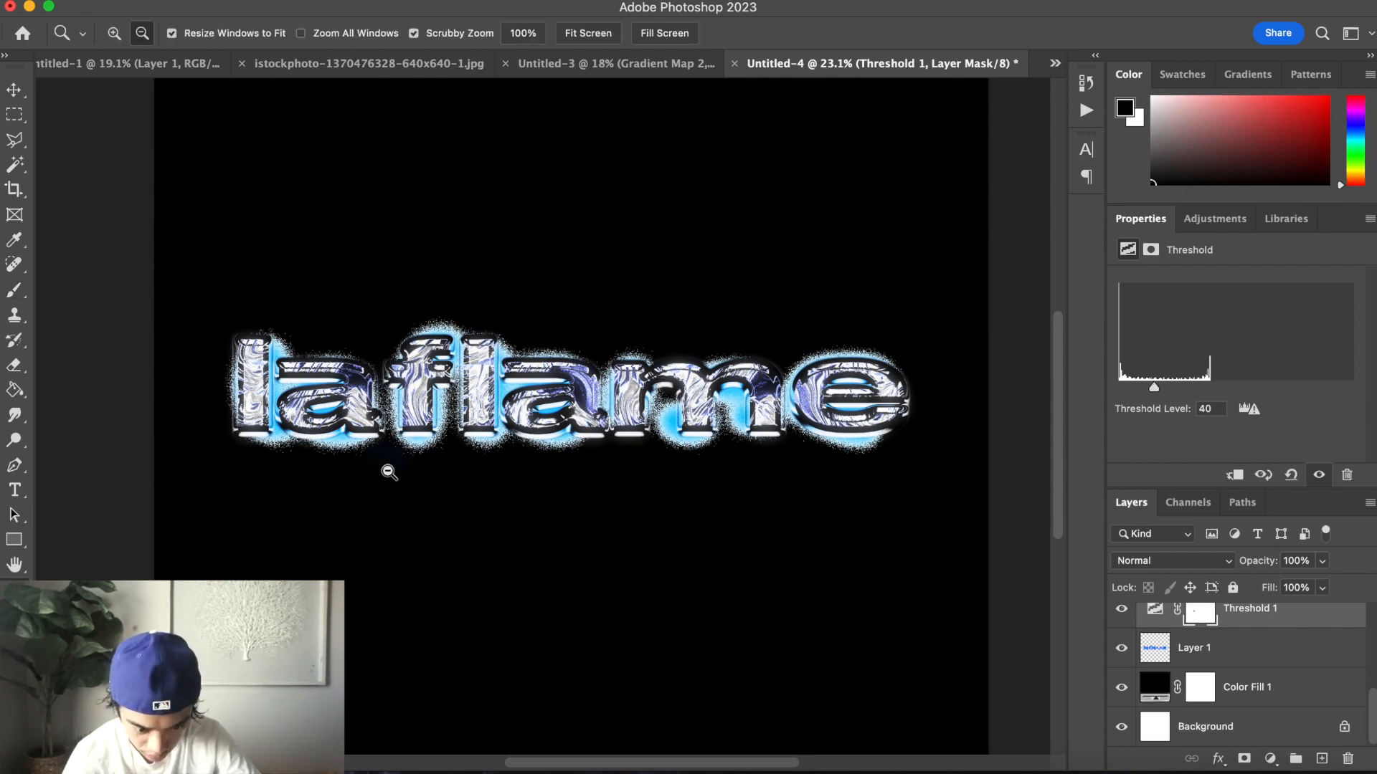
pyautogui.moveTo(390, 476)
pyautogui.mouseDown()
pyautogui.moveTo(433, 498)
pyautogui.moveTo(398, 476)
pyautogui.mouseUp()
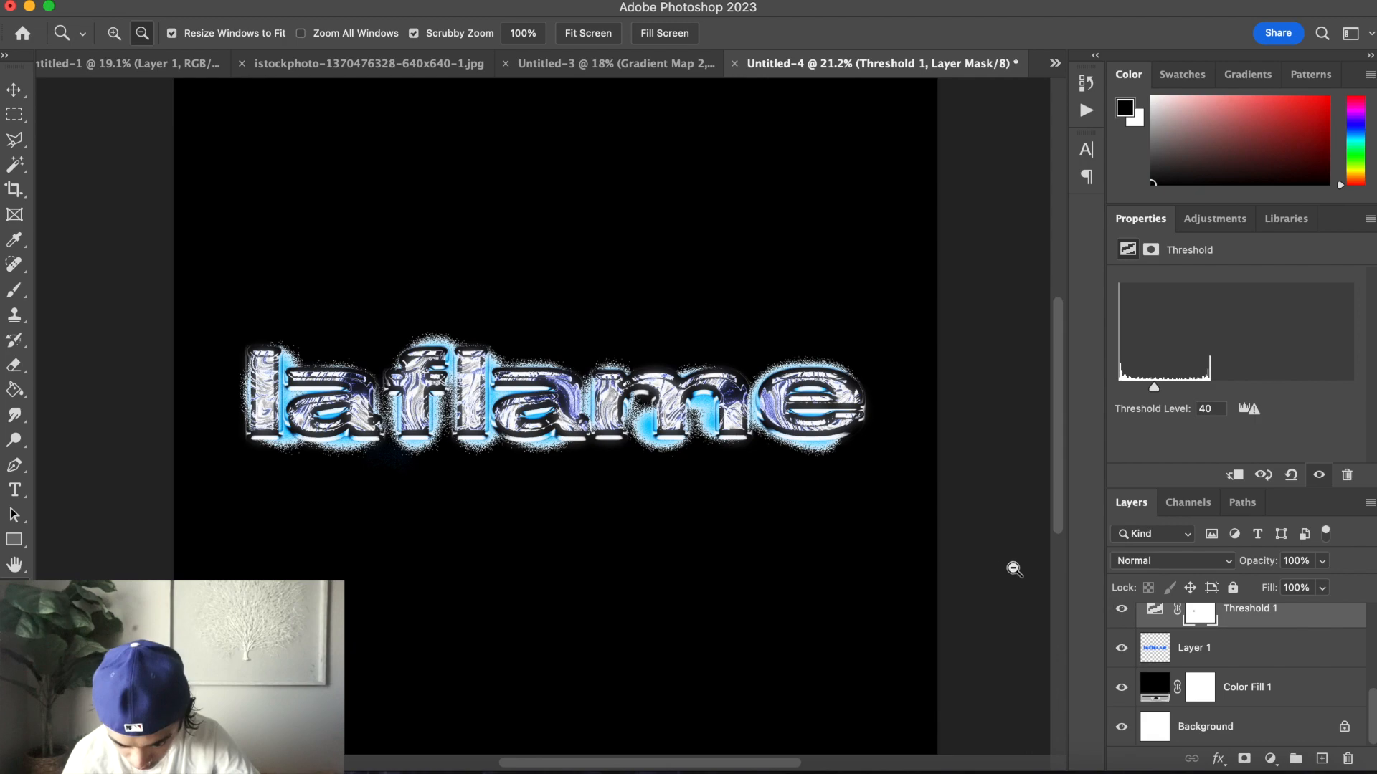
pyautogui.moveTo(667, 383); pyautogui.dragTo(631, 374)
pyautogui.scroll(1, 1269, 648)
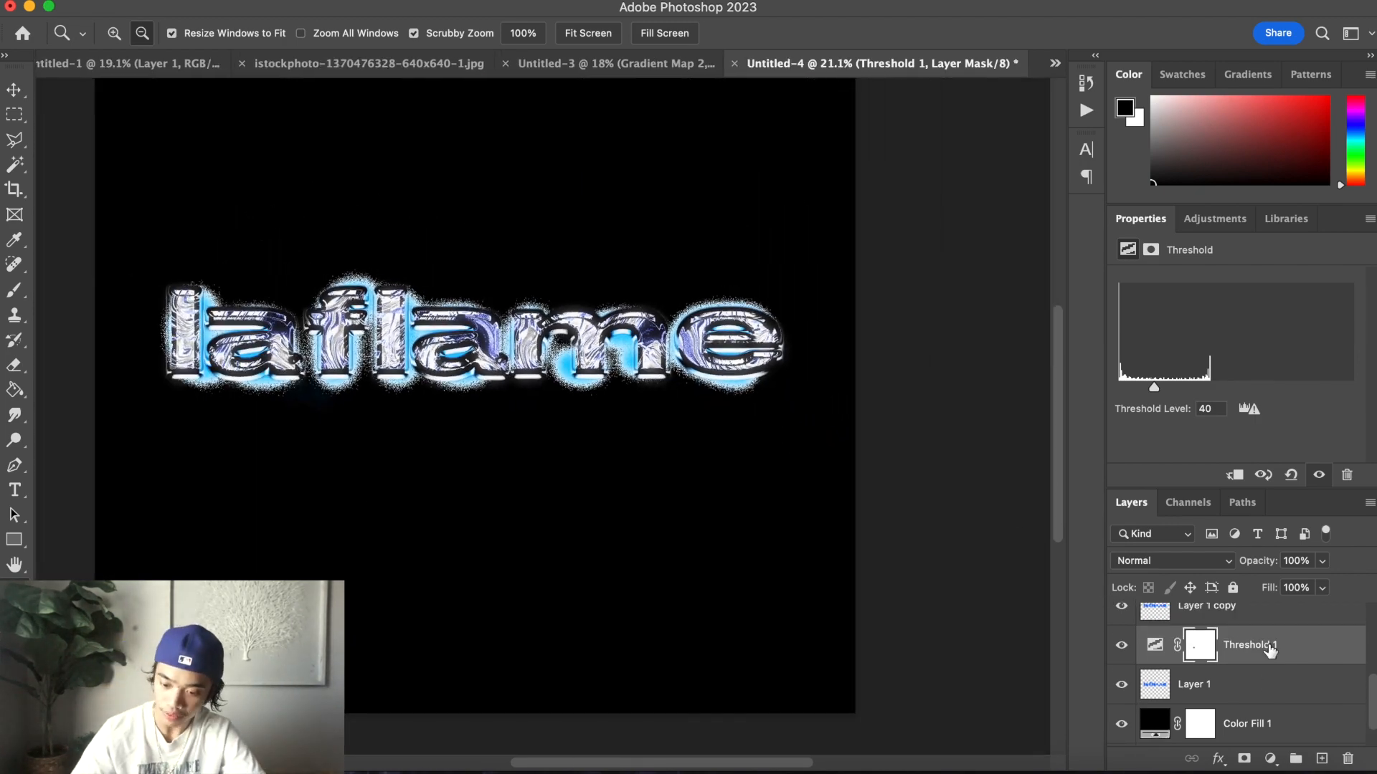
pyautogui.moveTo(1156, 391); pyautogui.dragTo(1159, 388)
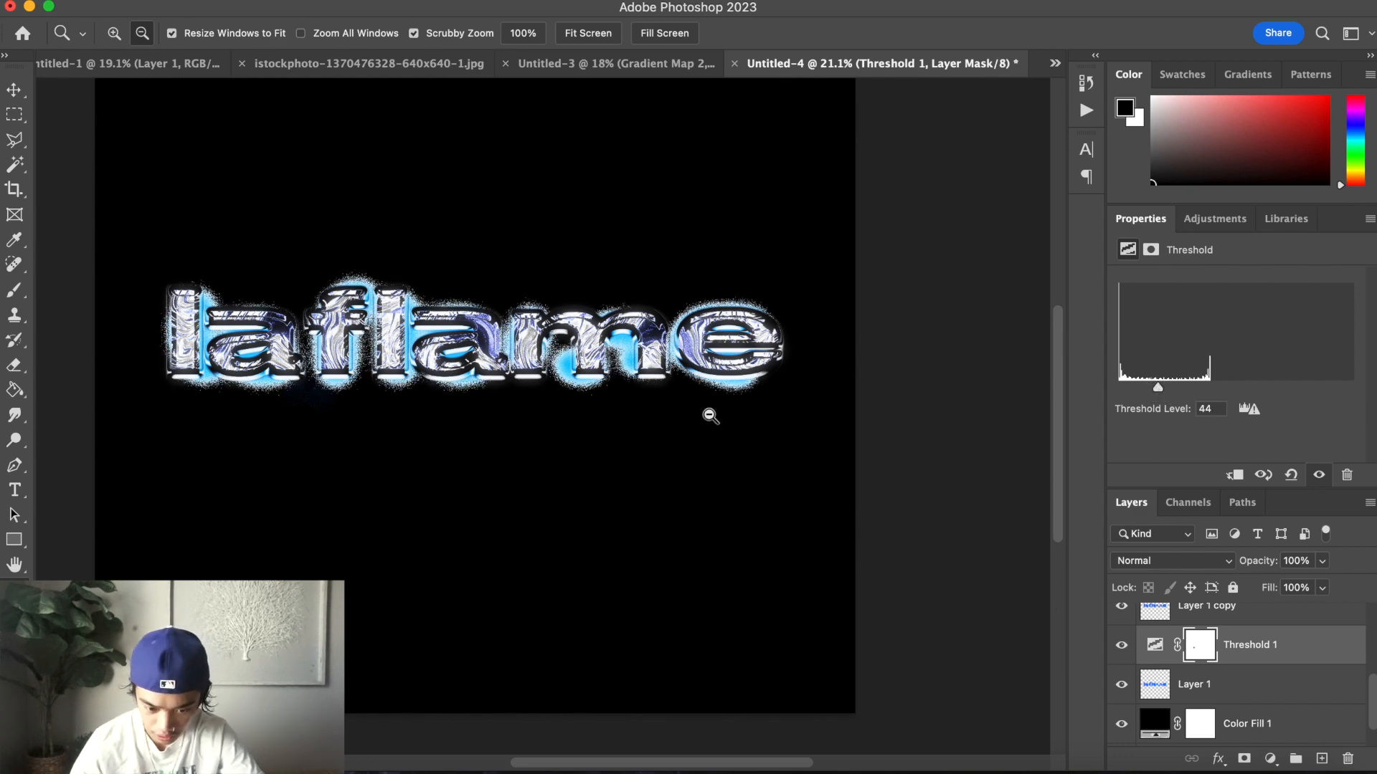
pyautogui.scroll(2, 635, 458)
pyautogui.scroll(-1, 1238, 679)
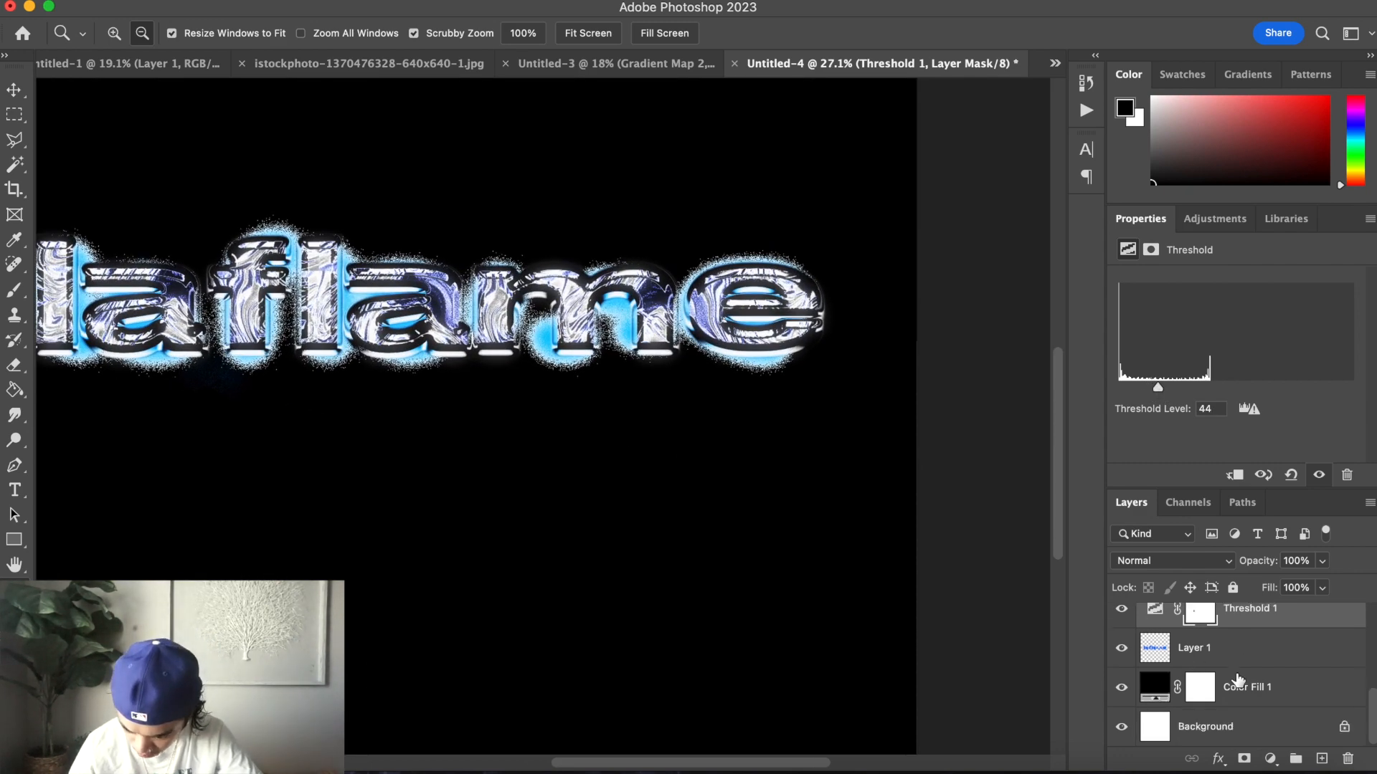
# Move Layer 1 copy, Threshold 1 and Layer 1 together slightly down and to the right behind the text
pyautogui.click(1276, 661)
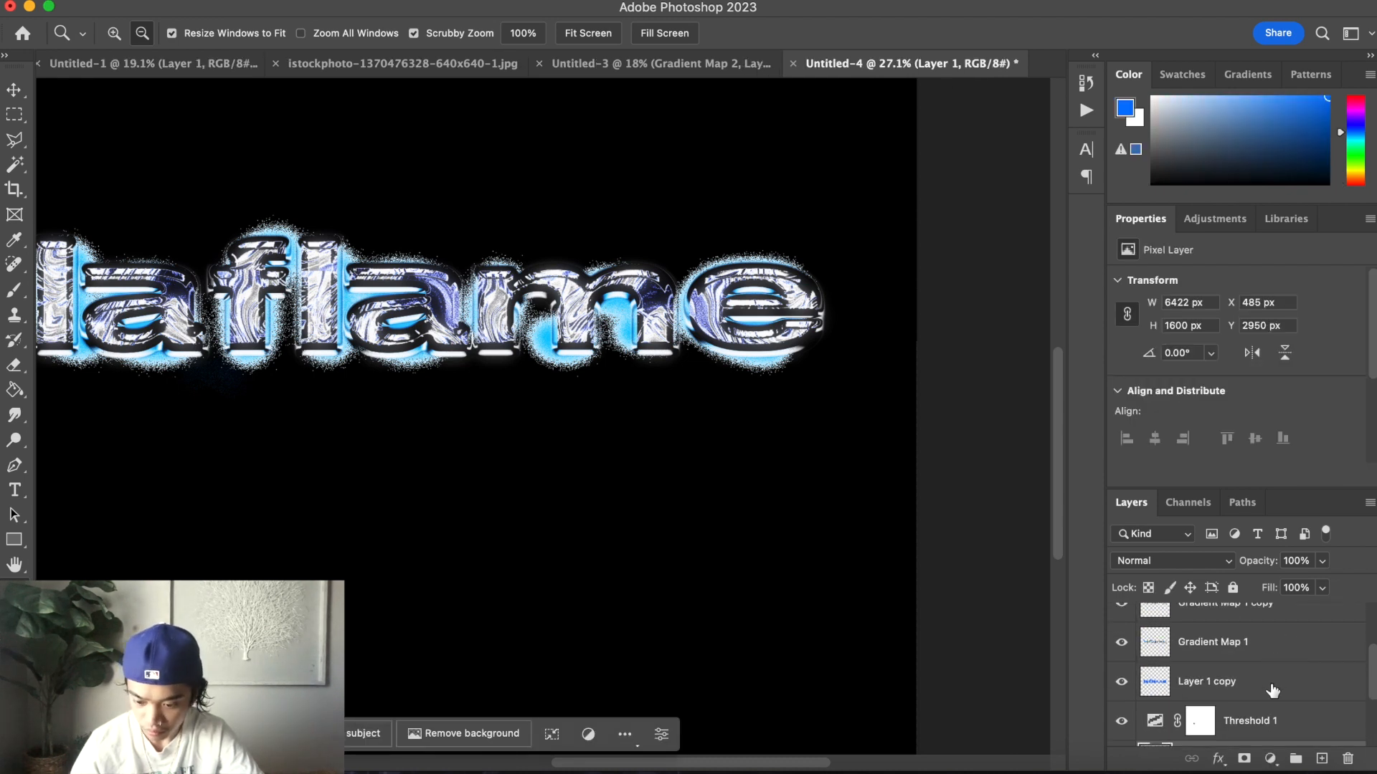
pyautogui.click(1277, 690)
pyautogui.scroll(-1, 1278, 689)
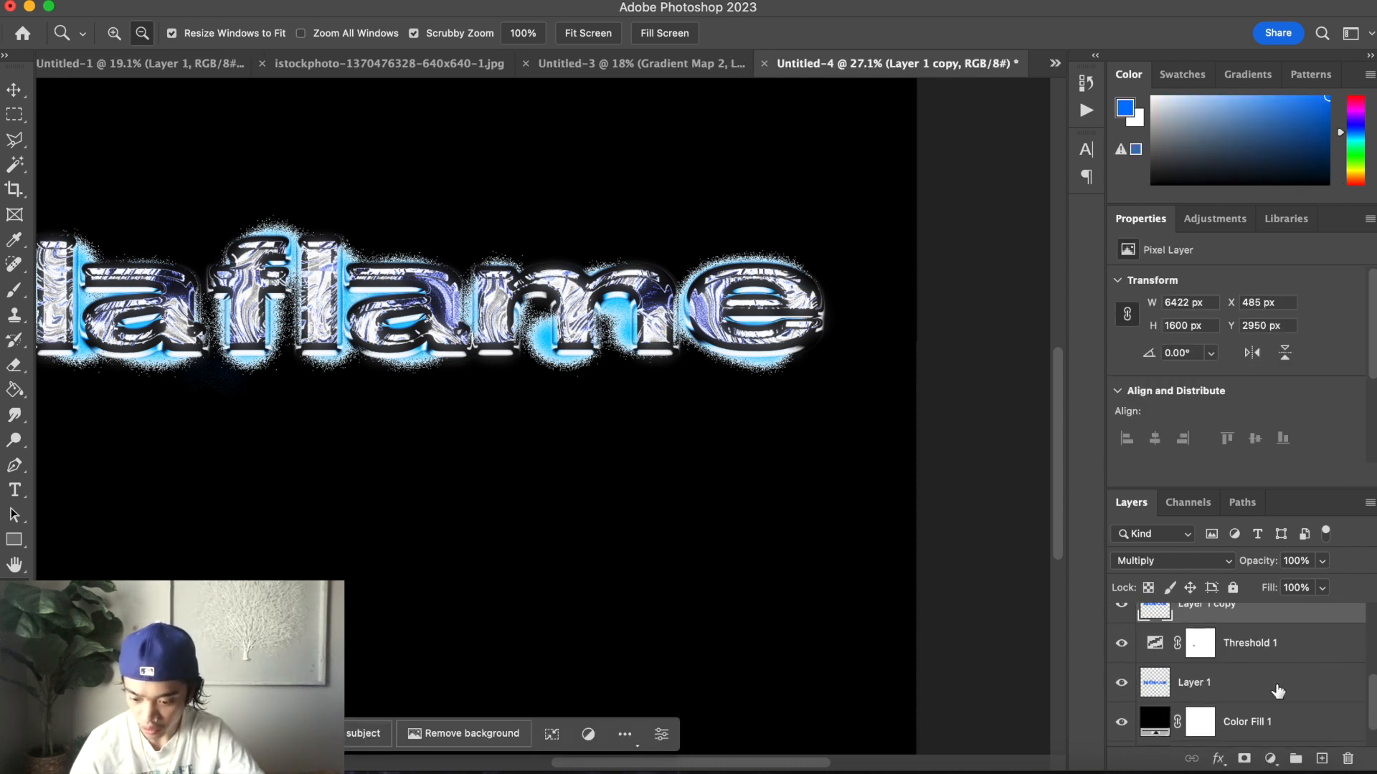
pyautogui.keyDown('shift'); pyautogui.click(1277, 690); pyautogui.keyUp('shift')
pyautogui.hscroll(-3, 724, 633)
pyautogui.press('super+t')
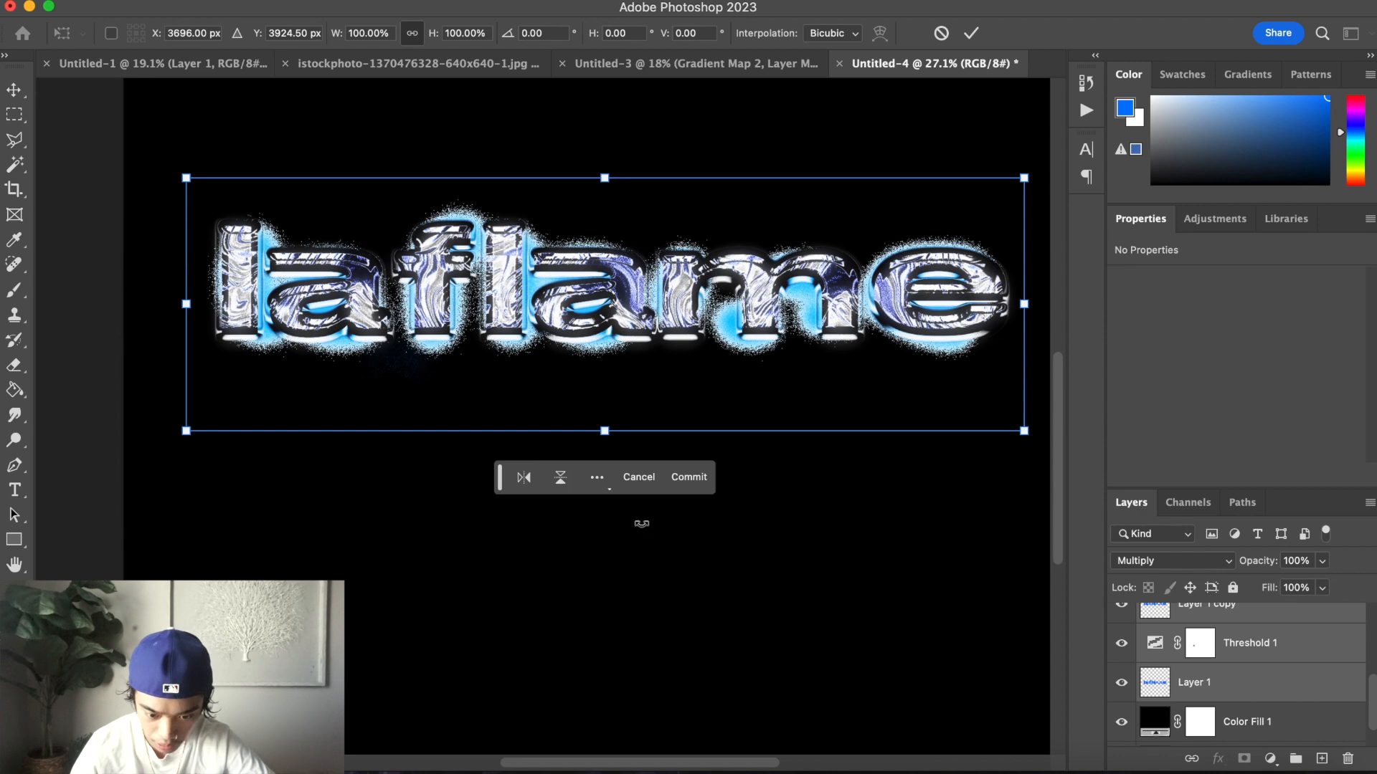
pyautogui.moveTo(611, 345); pyautogui.dragTo(617, 362)
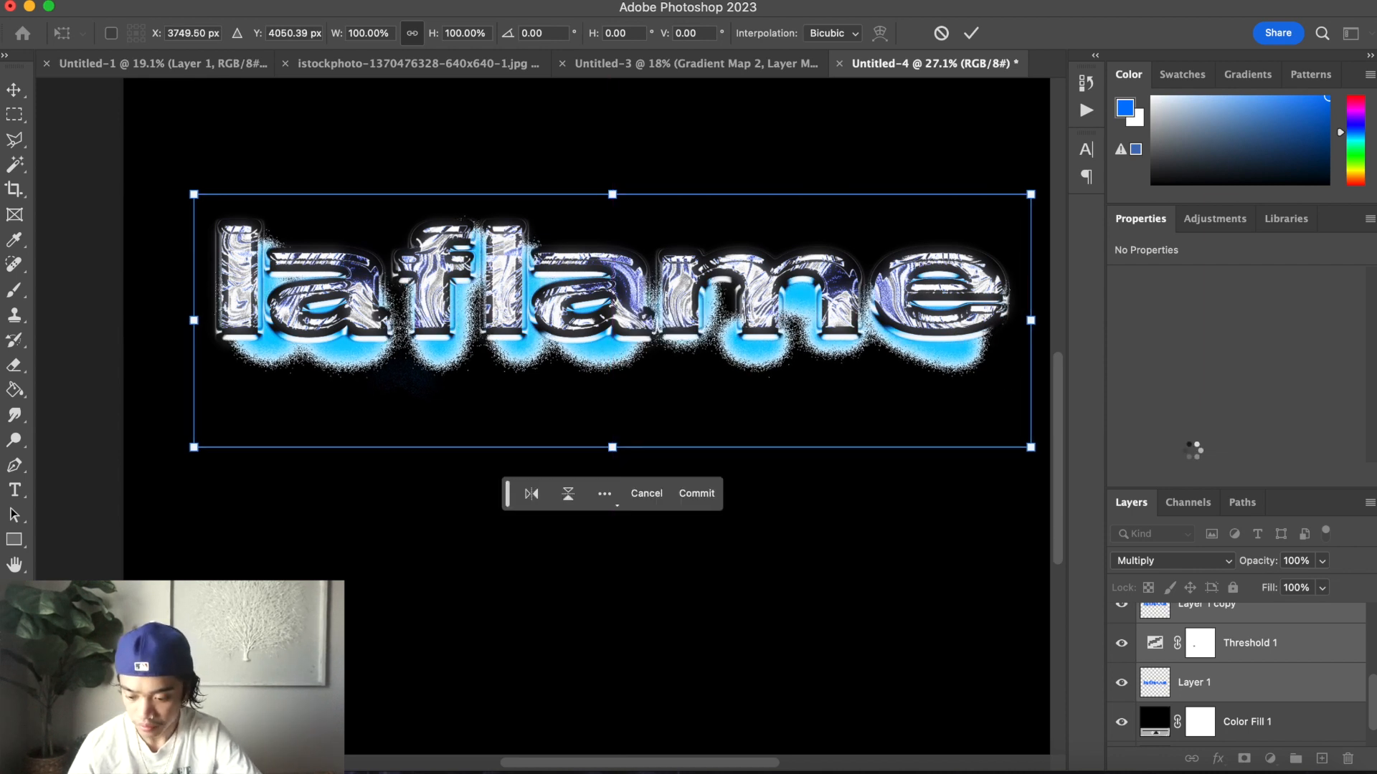
pyautogui.press('Return')
# Add a Hue/Saturation adjustment above the topmost text copy with saturation +52
pyautogui.press('z')
pyautogui.scroll(2, 1321, 697)
pyautogui.click(1290, 670)
pyautogui.scroll(2, 1290, 670)
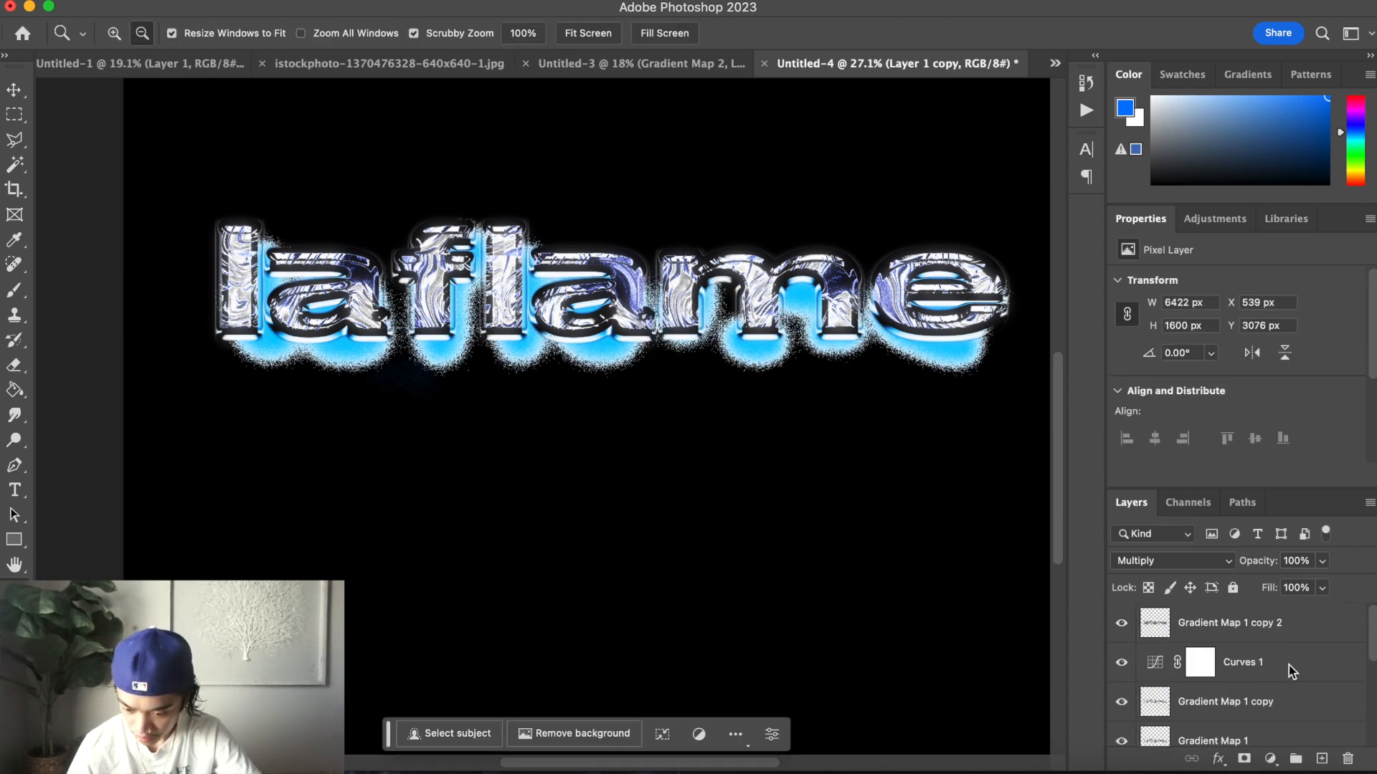
pyautogui.click(1270, 631)
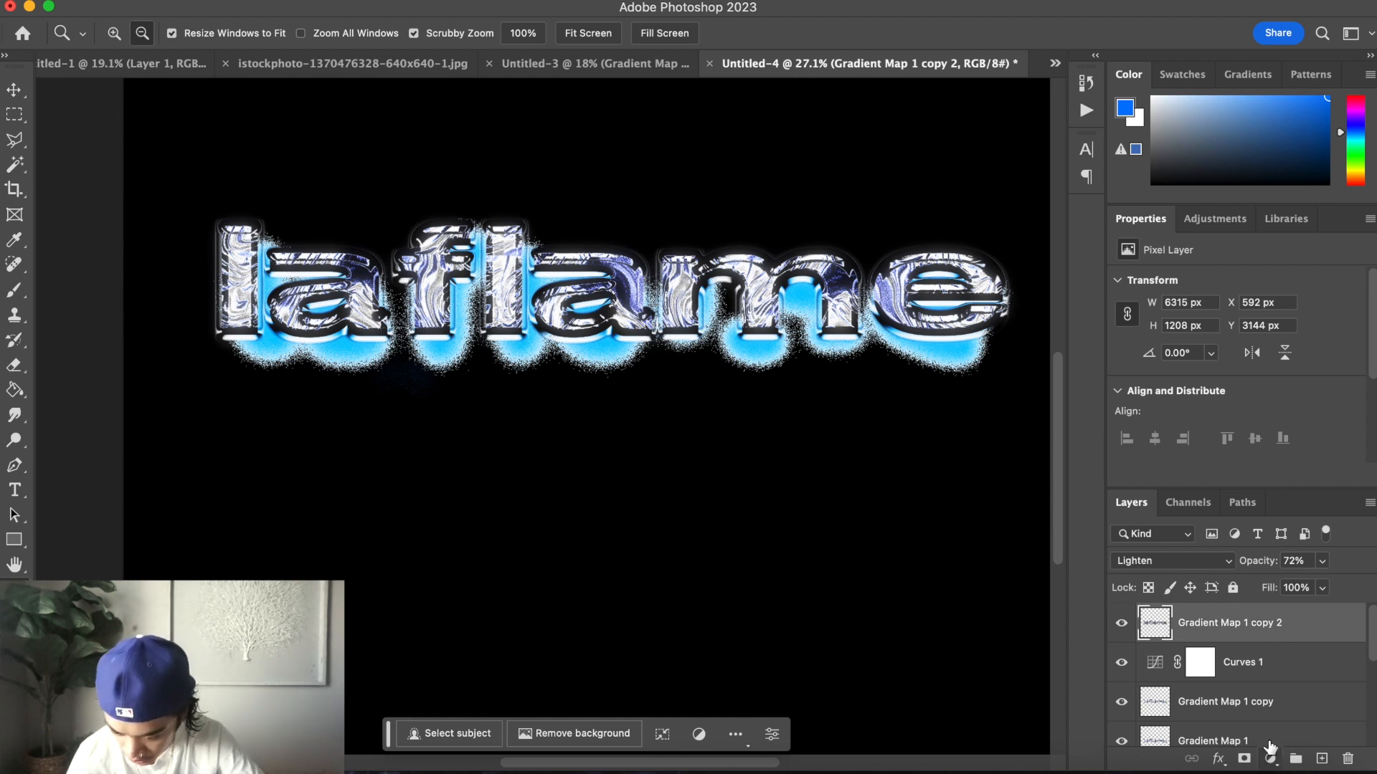
pyautogui.click(1271, 757)
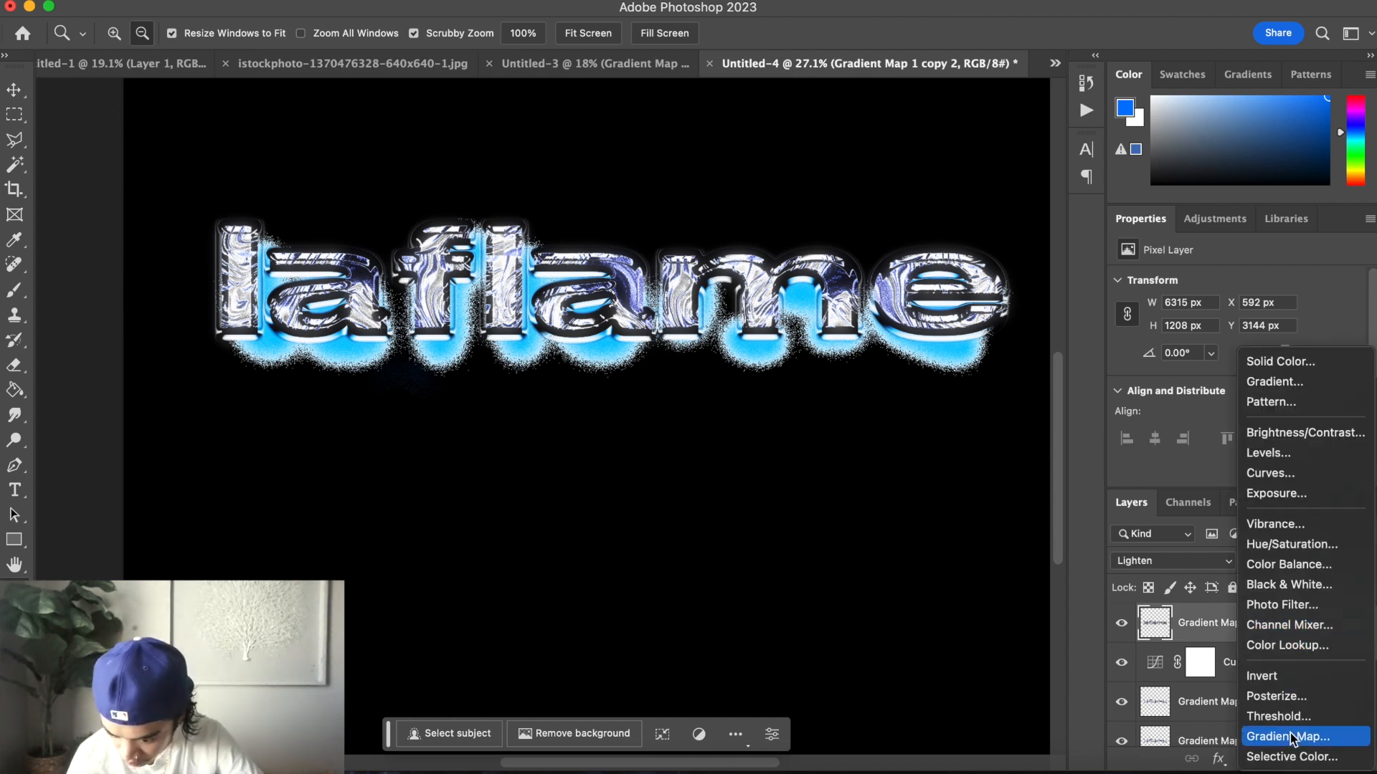
pyautogui.click(1288, 549)
pyautogui.moveTo(1251, 393); pyautogui.dragTo(1306, 384)
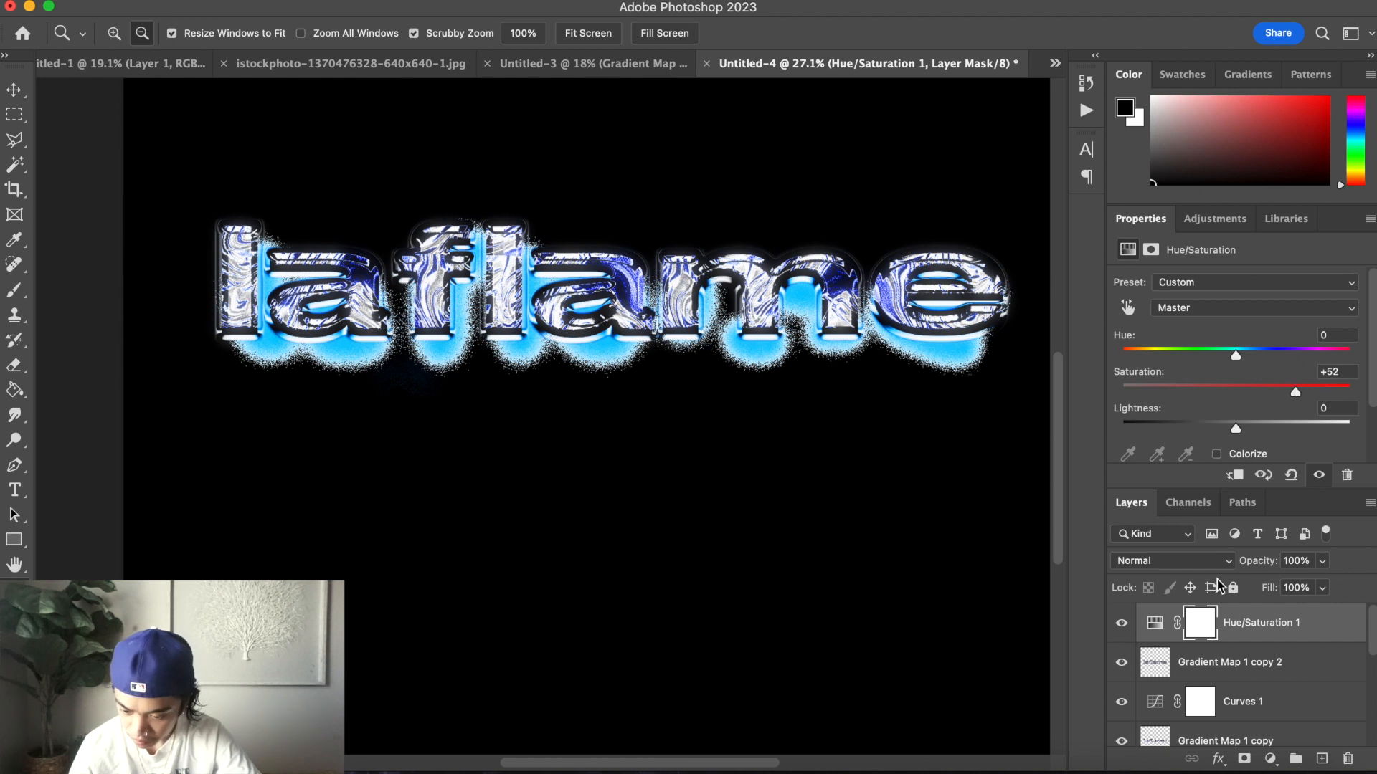
# Try Hue/Saturation 1 lower in the layer stack and return it to the top
pyautogui.moveTo(1316, 628); pyautogui.dragTo(1306, 696)
pyautogui.moveTo(808, 518); pyautogui.dragTo(1001, 529)
pyautogui.moveTo(1323, 696); pyautogui.dragTo(1253, 614)
# Toggle the visibility of Hue/Saturation 1 to compare the text with and without the saturation boost
pyautogui.moveTo(666, 410); pyautogui.dragTo(642, 380)
pyautogui.click(1123, 624)
pyautogui.click(1121, 623)
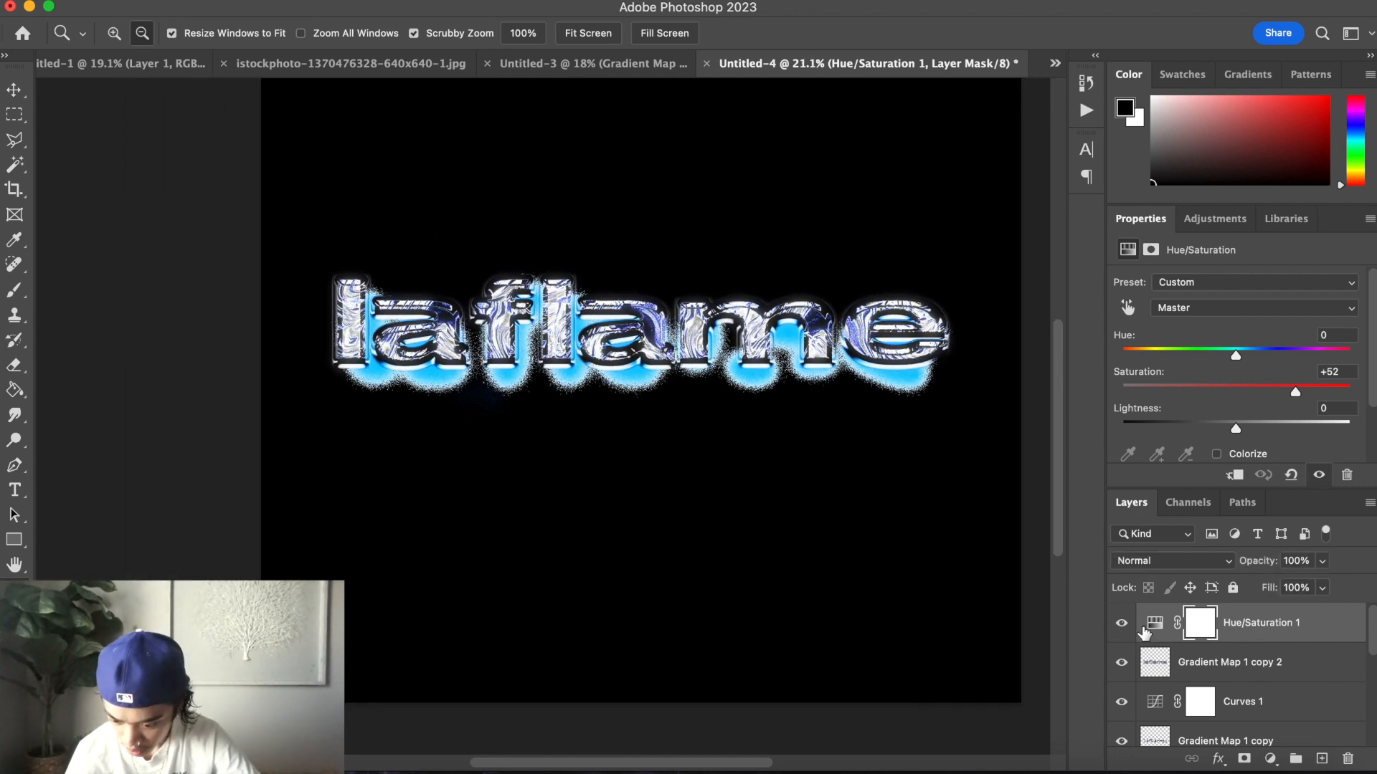
# Add a Gradient Map adjustment above Hue/Saturation 1 using the black, purple and cream preset
pyautogui.click(1271, 758)
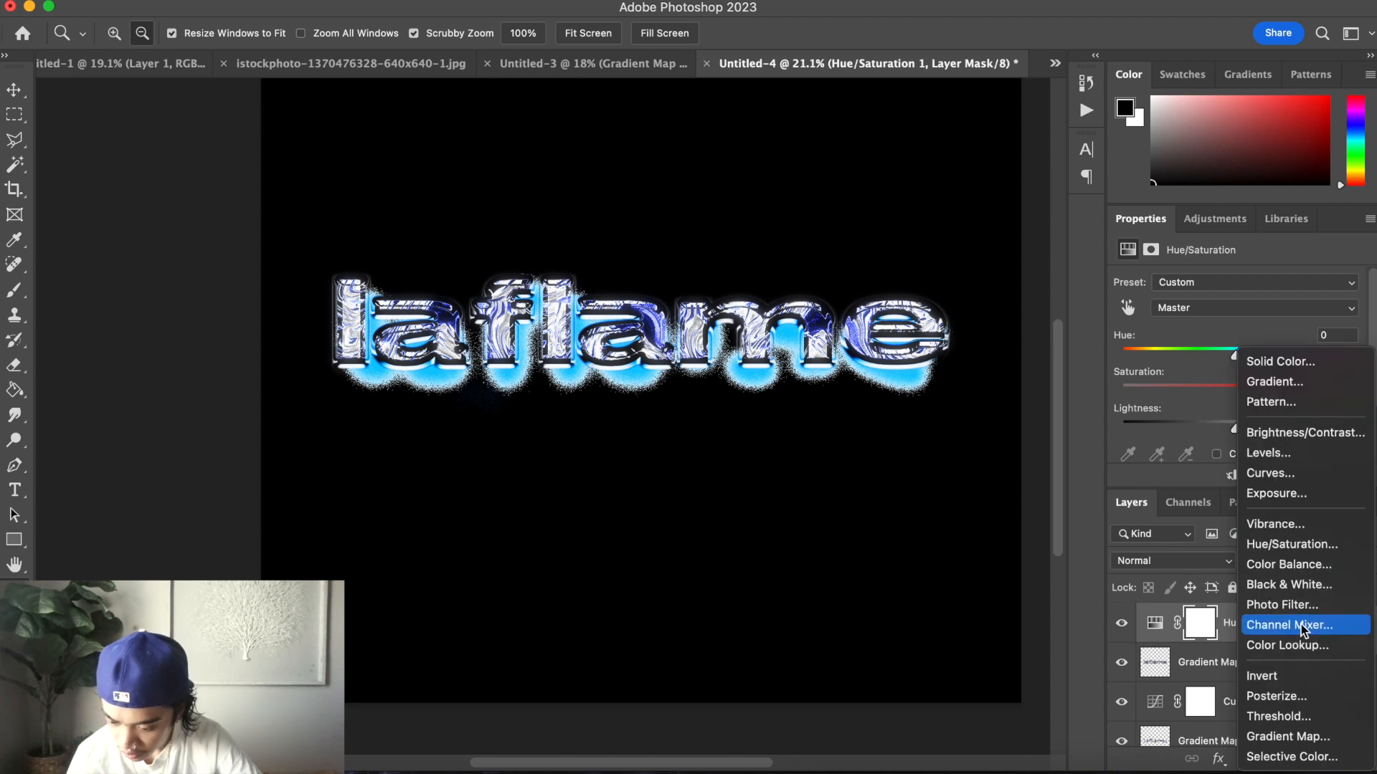
pyautogui.click(1316, 738)
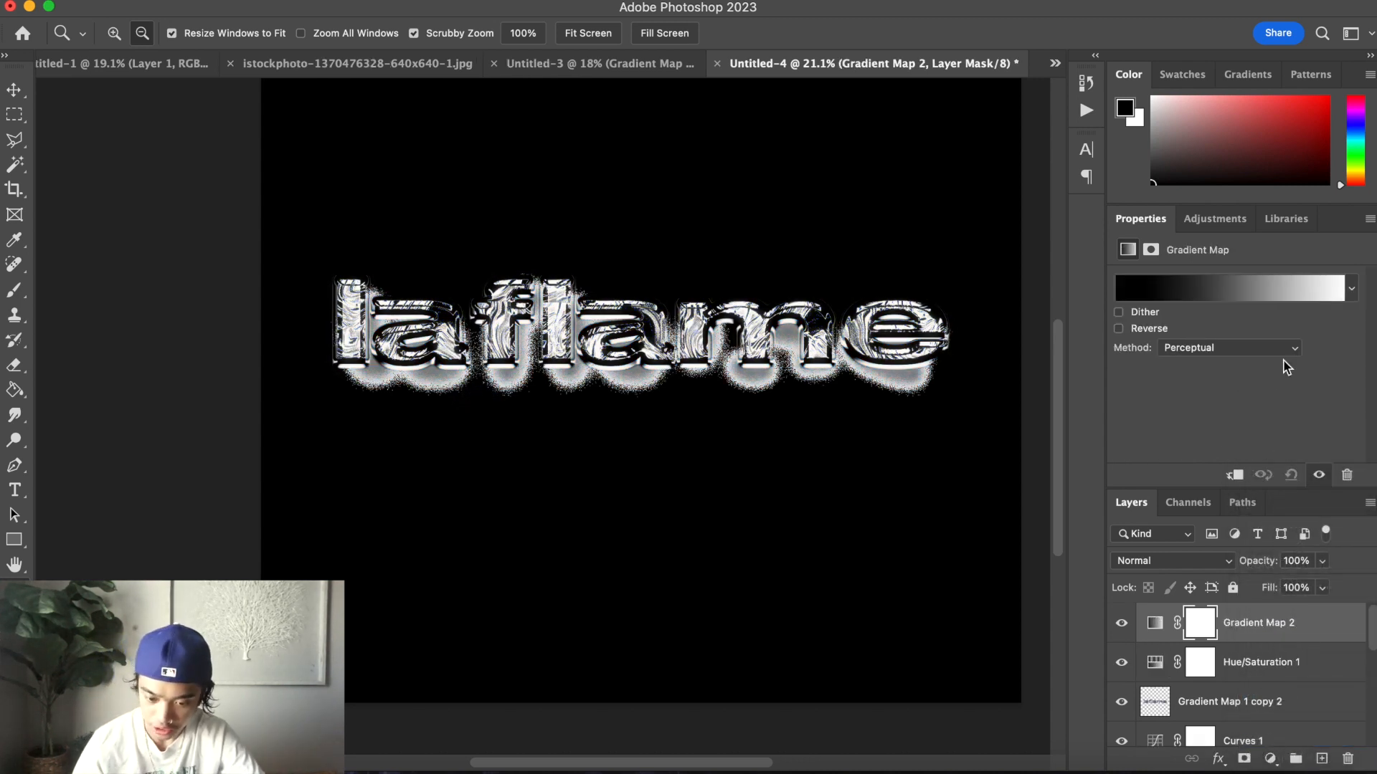
pyautogui.click(1243, 288)
pyautogui.scroll(-5, 1089, 278)
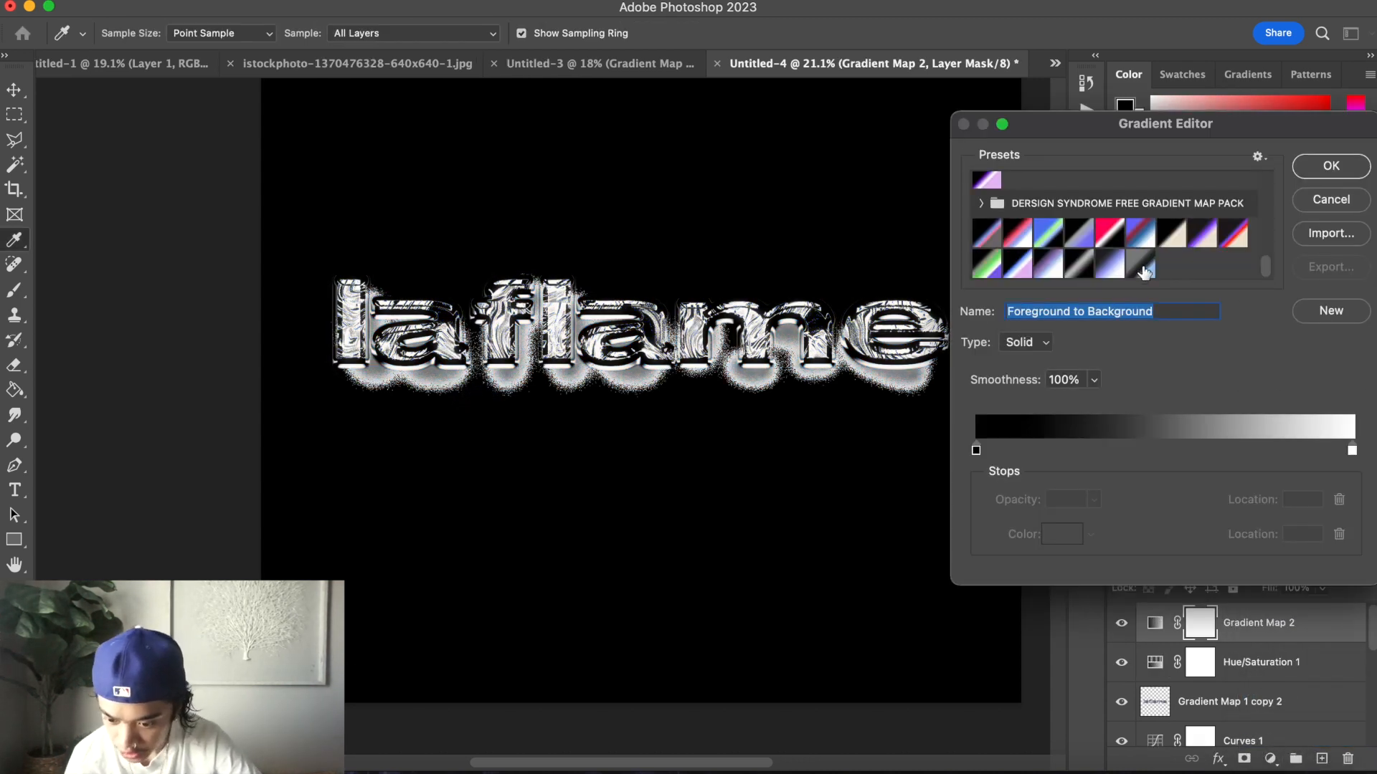
pyautogui.click(1202, 233)
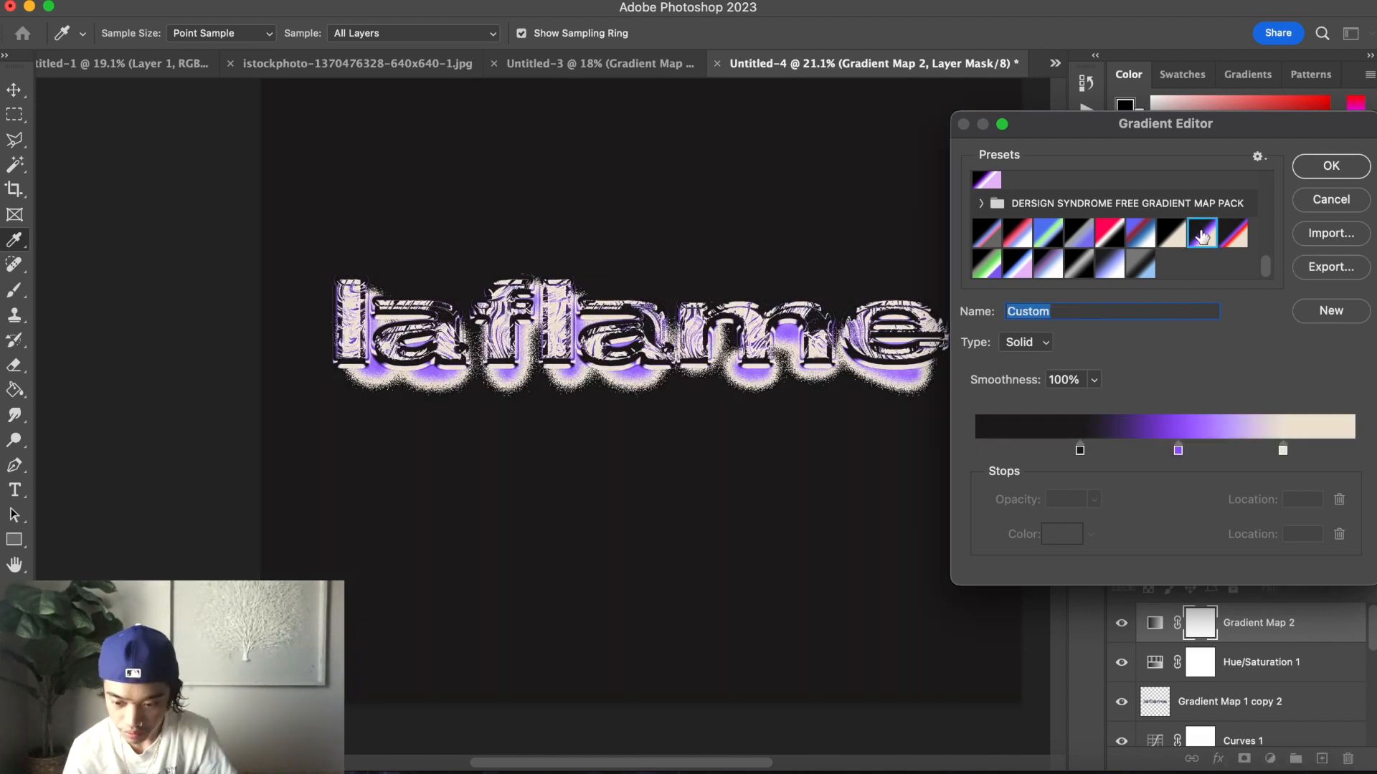
pyautogui.click(1328, 165)
# Group all layers from Hue/Saturation 1 down to Layer 1, leaving out Gradient Map 2 and Color Fill 1
pyautogui.click(1325, 676)
pyautogui.scroll(-5, 1325, 675)
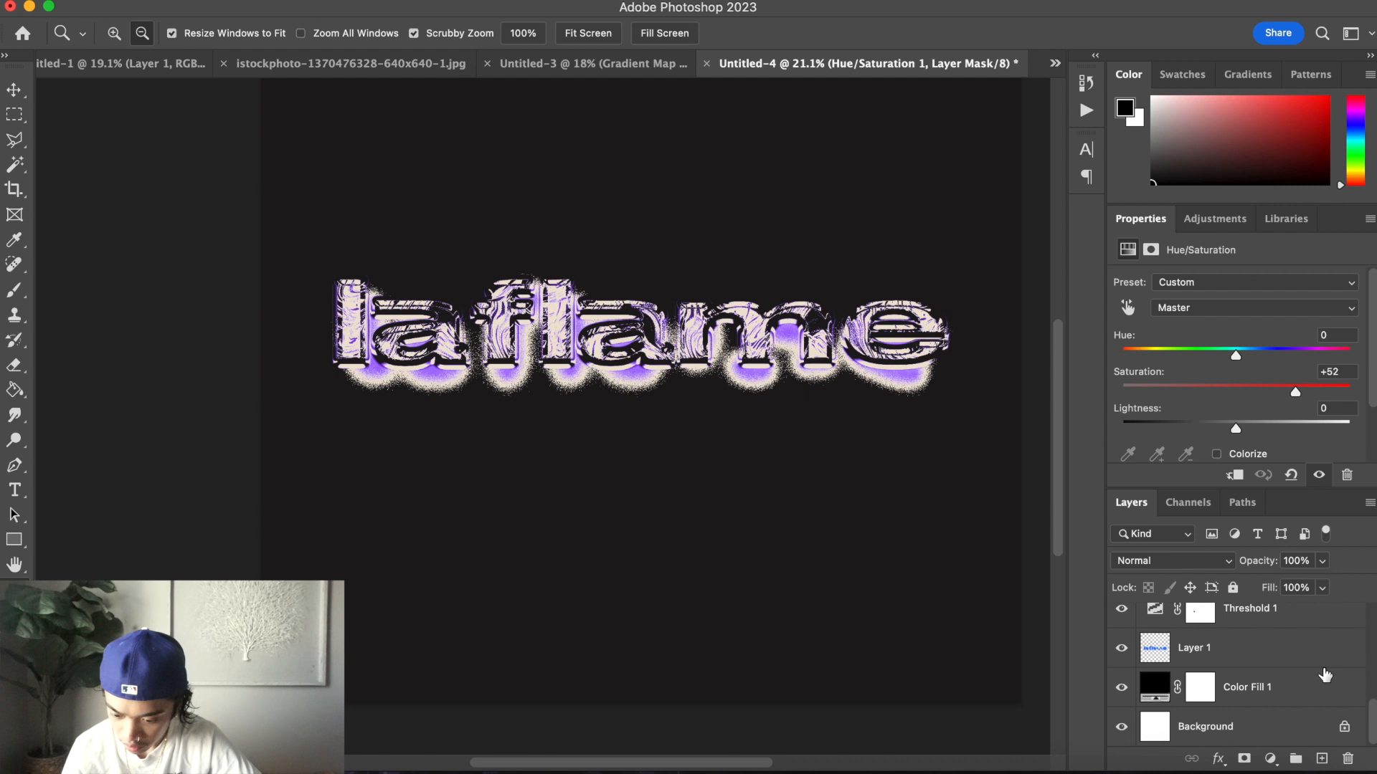
pyautogui.keyDown('shift'); pyautogui.click(1318, 701); pyautogui.keyUp('shift')
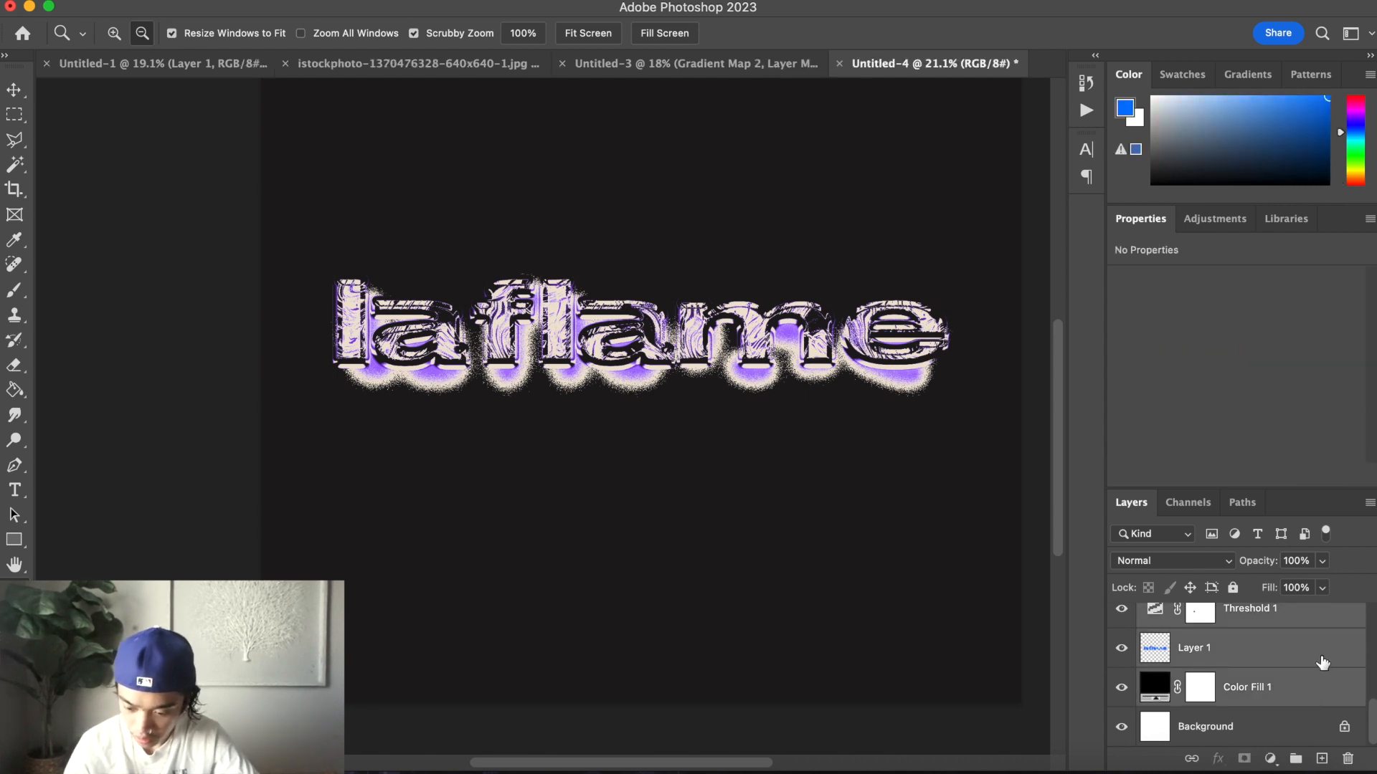
pyautogui.click(1323, 662)
pyautogui.scroll(5, 1313, 656)
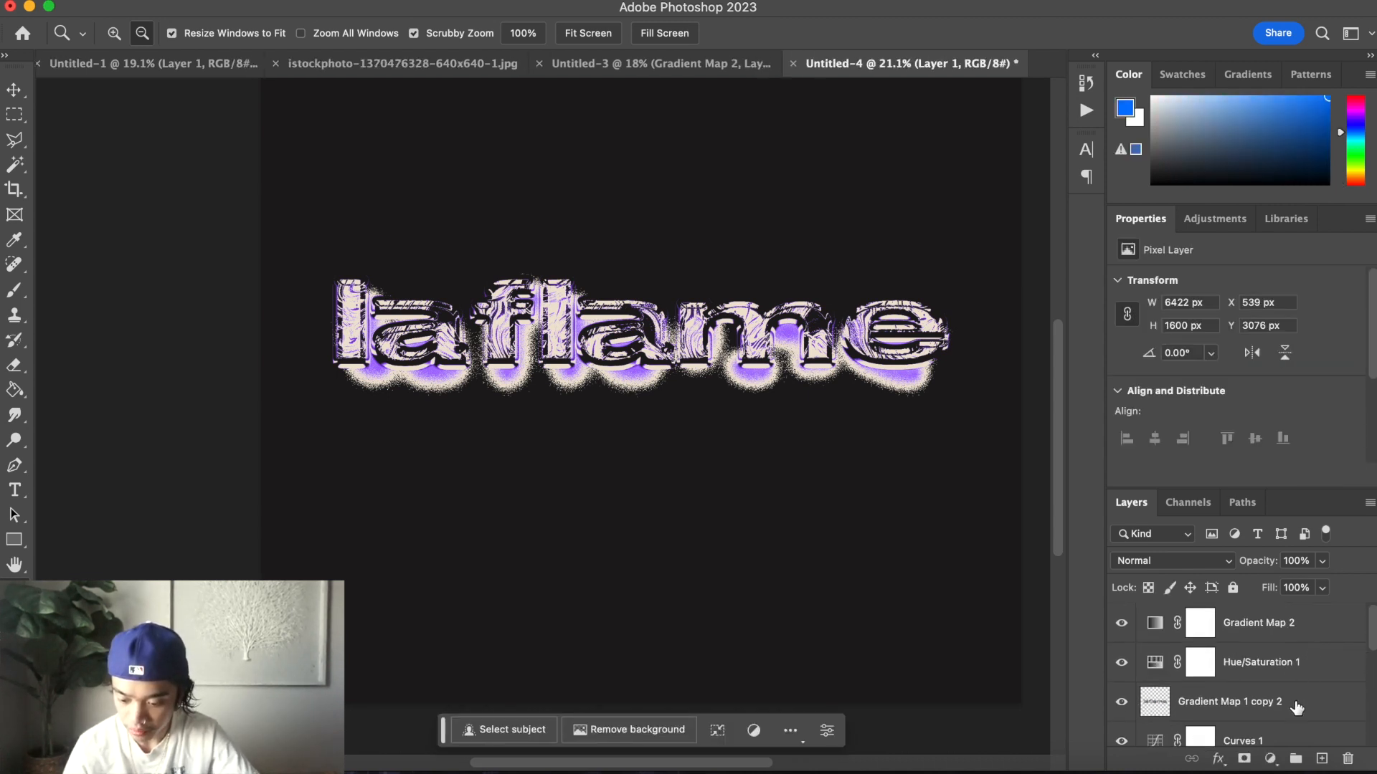
pyautogui.keyDown('shift'); pyautogui.click(1296, 708); pyautogui.keyUp('shift')
pyautogui.keyDown('shift'); pyautogui.click(1306, 666); pyautogui.keyUp('shift')
pyautogui.press('super+g')
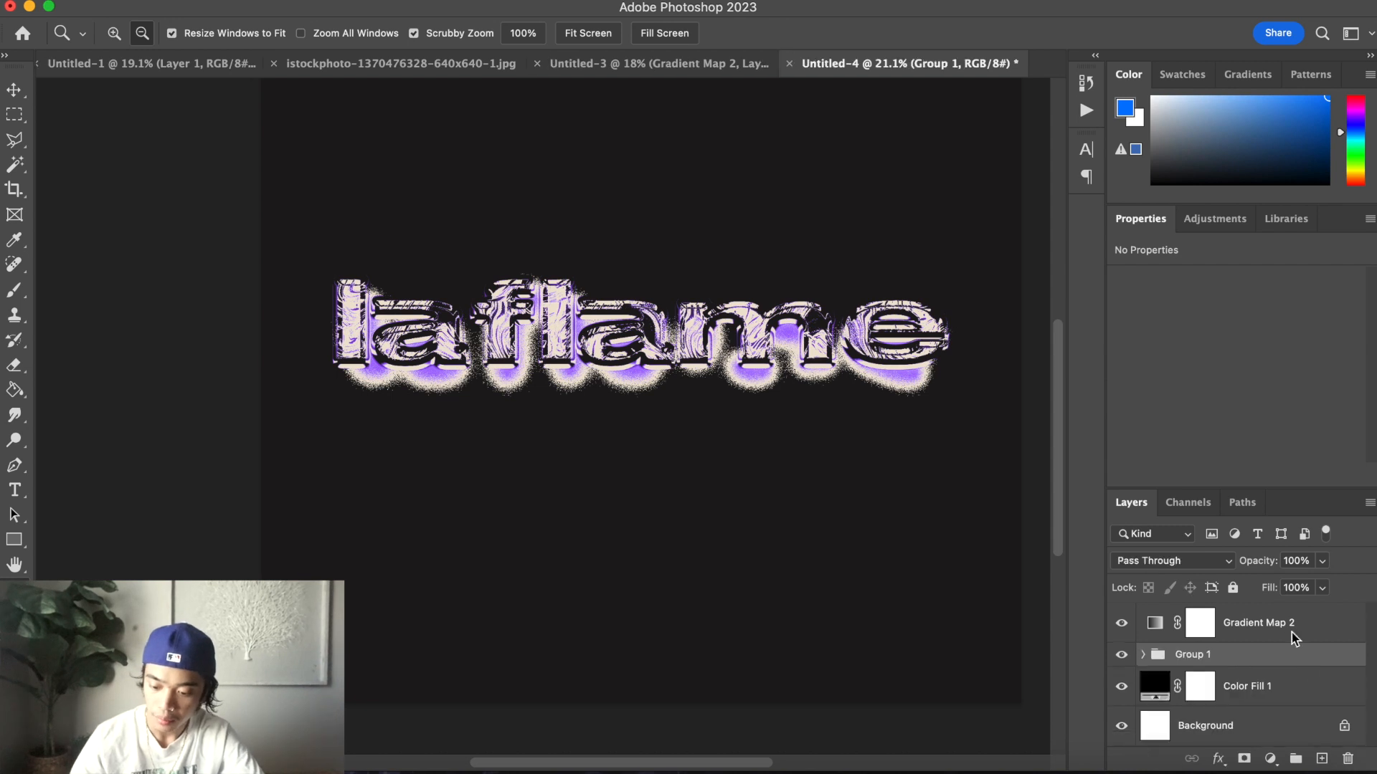
# Clip Gradient Map 2 to Group 1 so it recolors only the text artwork
pyautogui.rightClick(1303, 631)
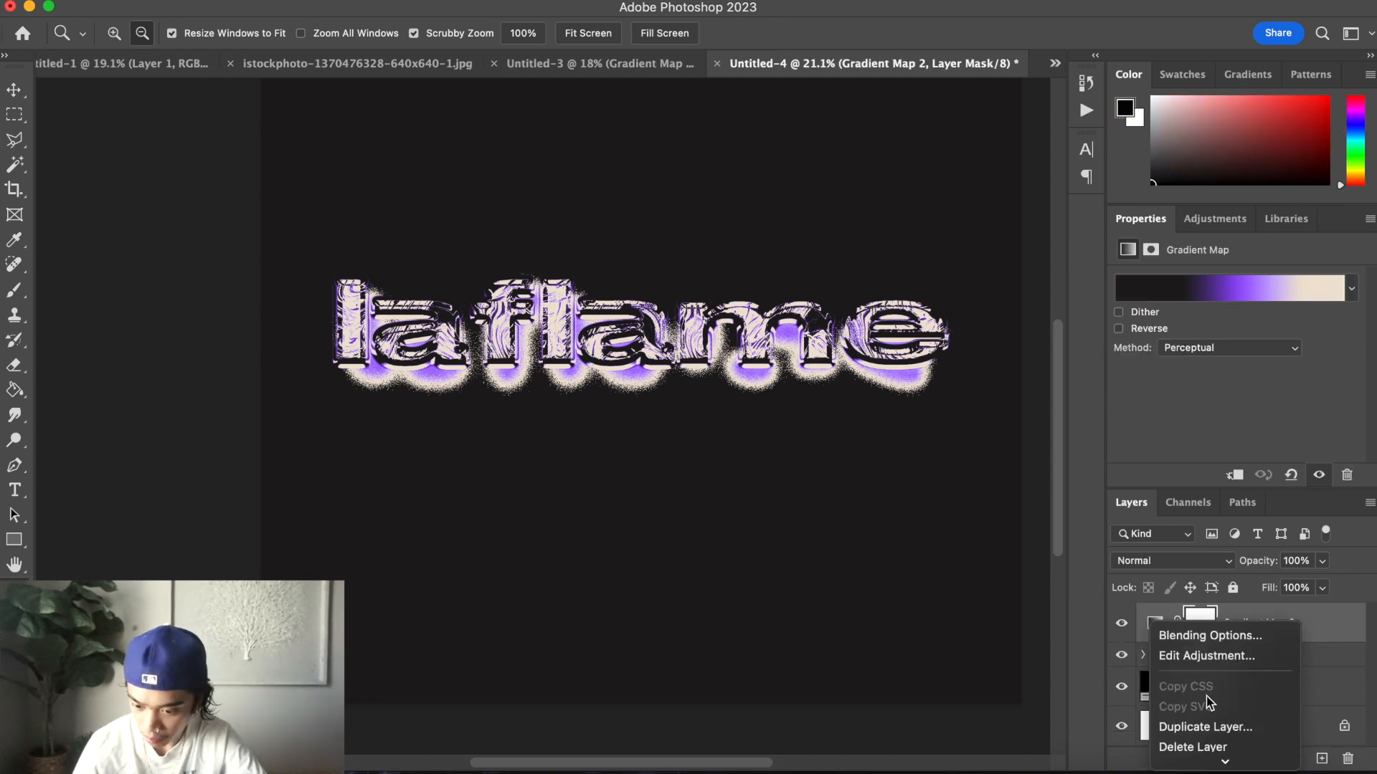
pyautogui.click(1219, 310)
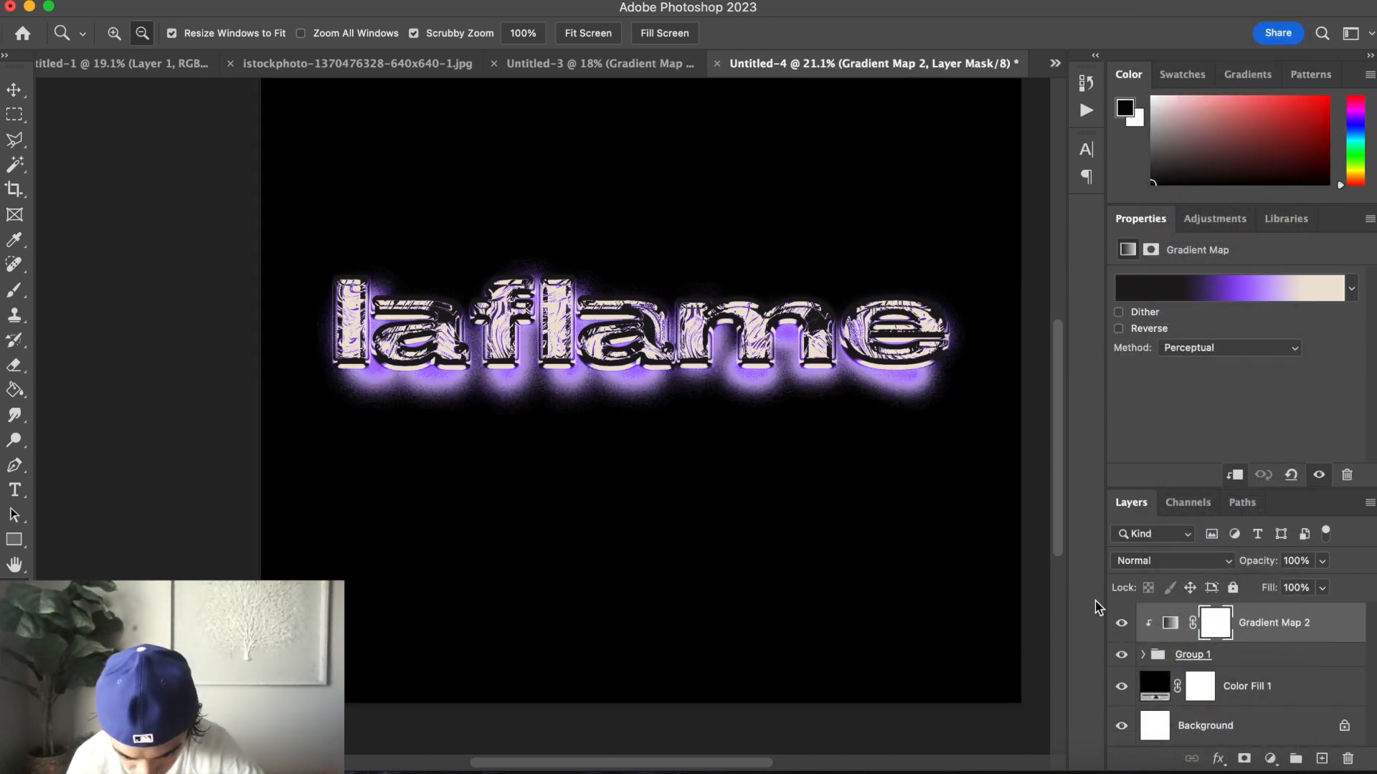
pyautogui.moveTo(808, 382); pyautogui.dragTo(854, 408)
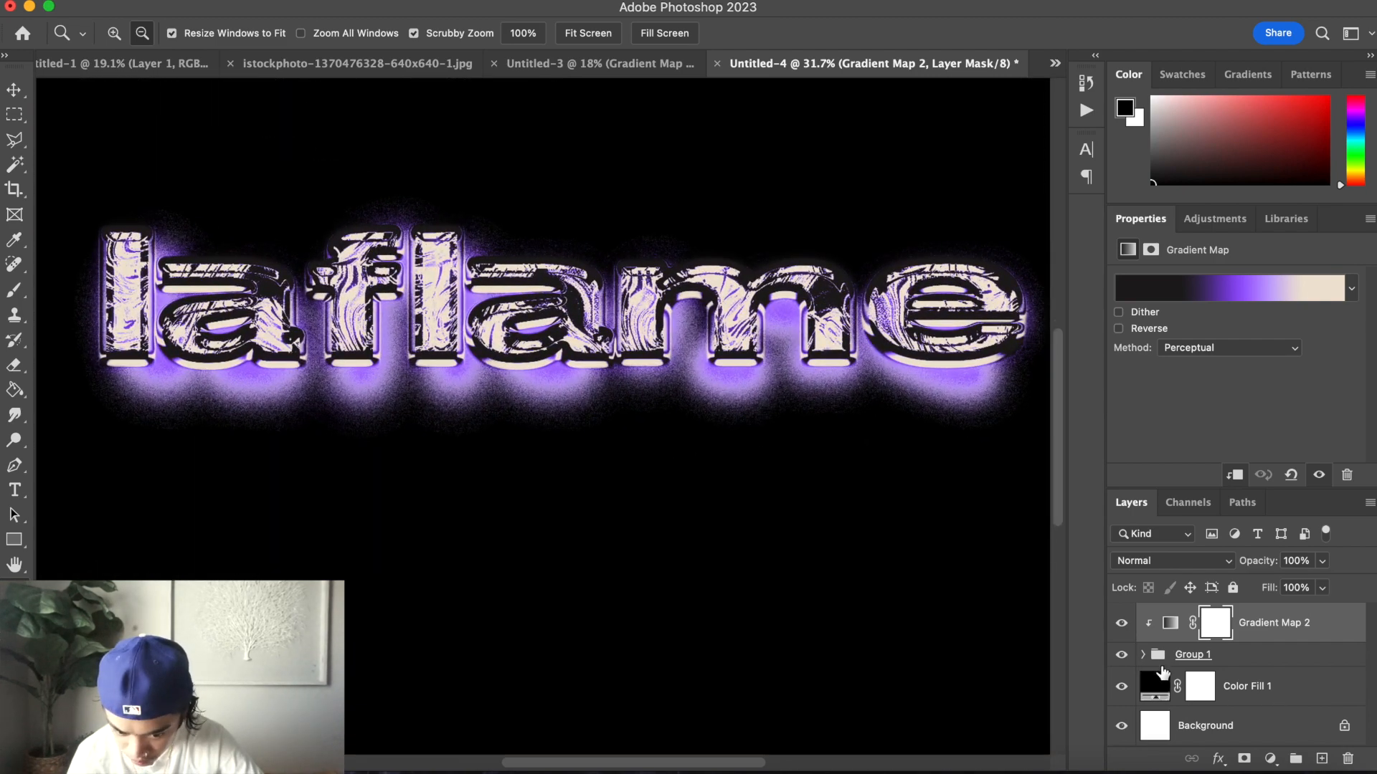
# Group Layer 1 copy, Threshold 1 and Layer 1, and move that group out of Group 1 to directly below it
pyautogui.click(1145, 656)
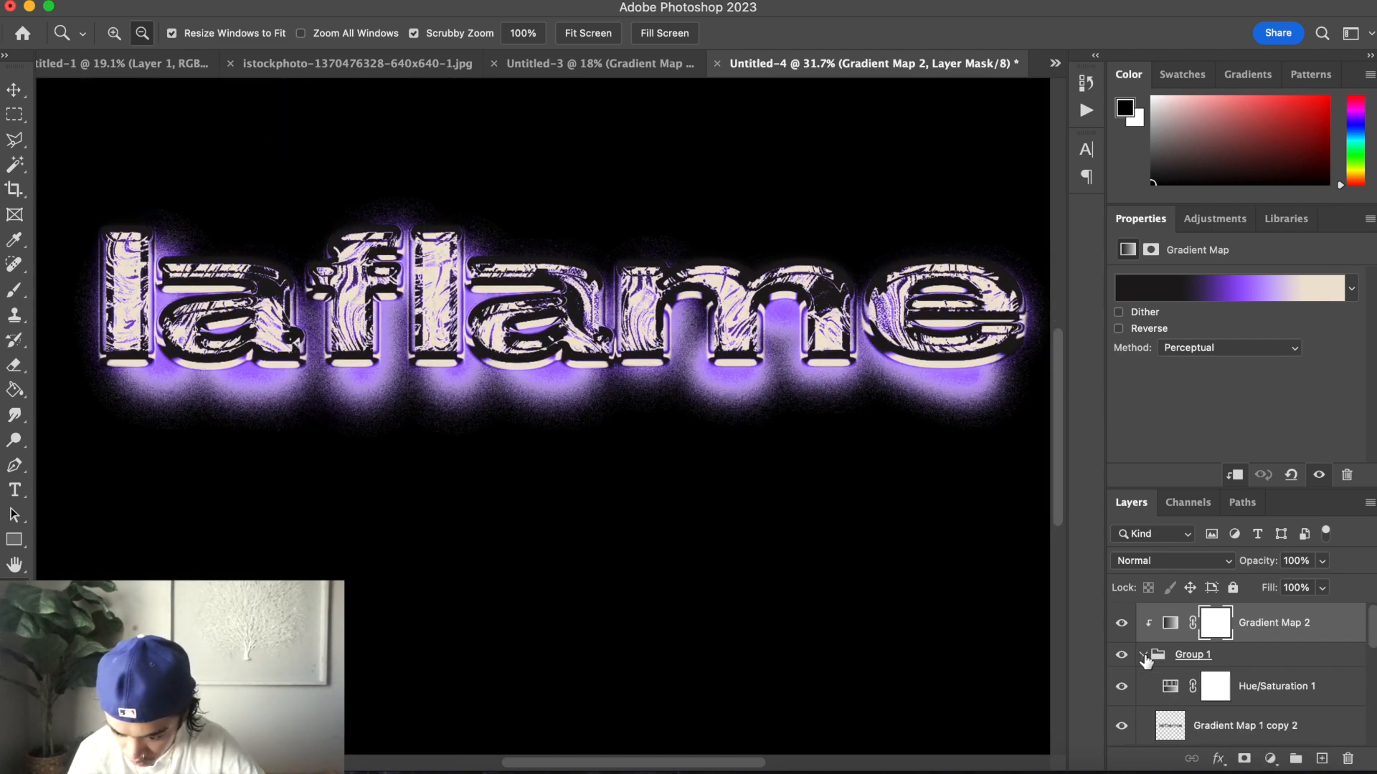
pyautogui.scroll(-5, 1146, 660)
pyautogui.click(1285, 651)
pyautogui.scroll(2, 1285, 651)
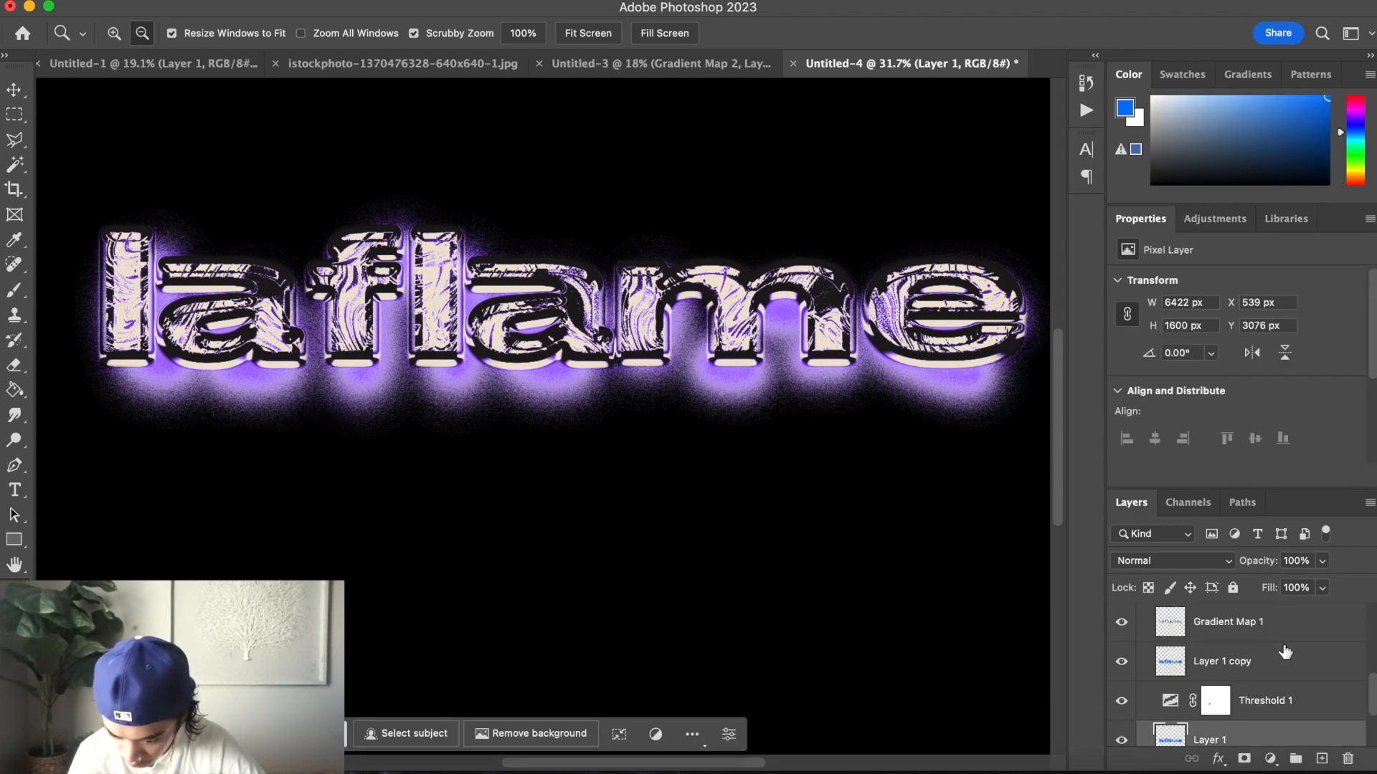
pyautogui.keyDown('shift'); pyautogui.click(1281, 664); pyautogui.keyUp('shift')
pyautogui.press('super+g')
pyautogui.moveTo(1272, 659); pyautogui.dragTo(1268, 683)
pyautogui.scroll(3, 1212, 652)
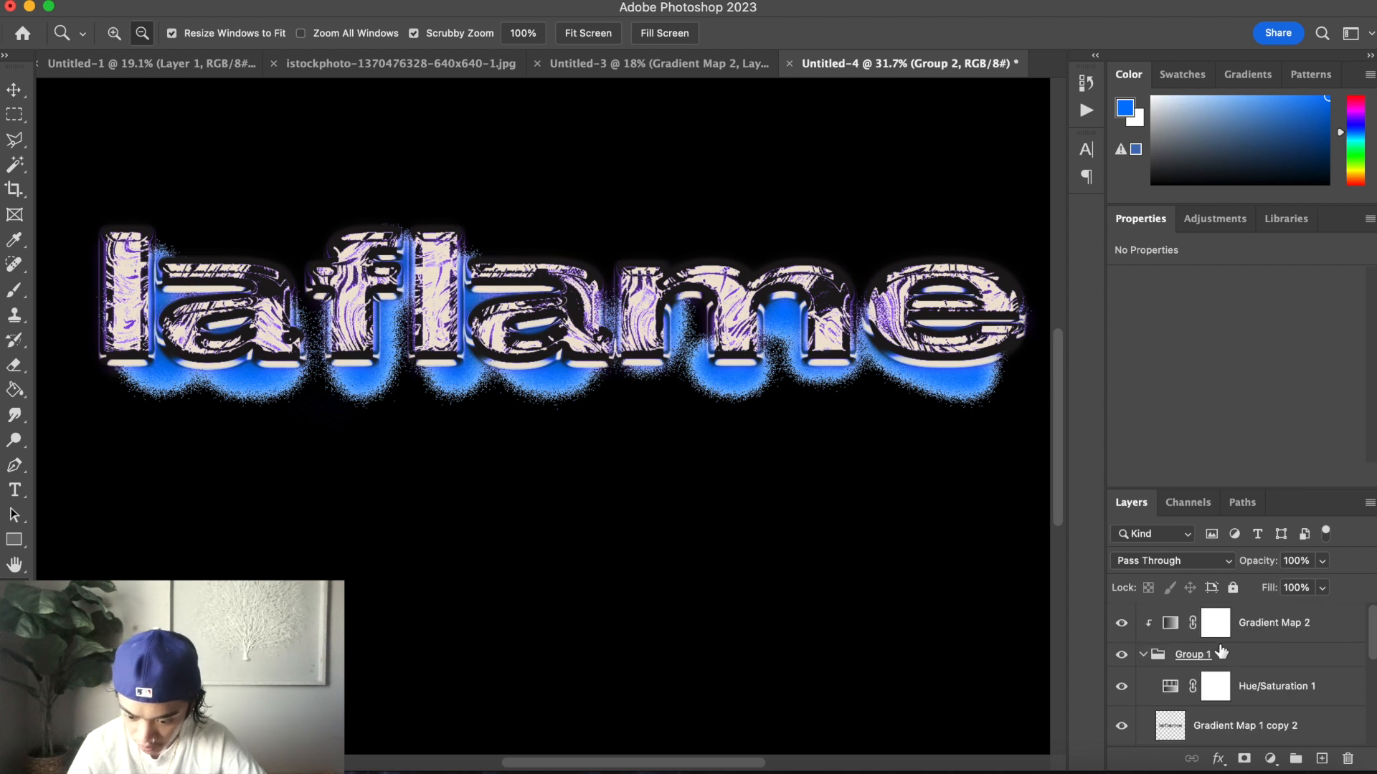
pyautogui.click(1143, 656)
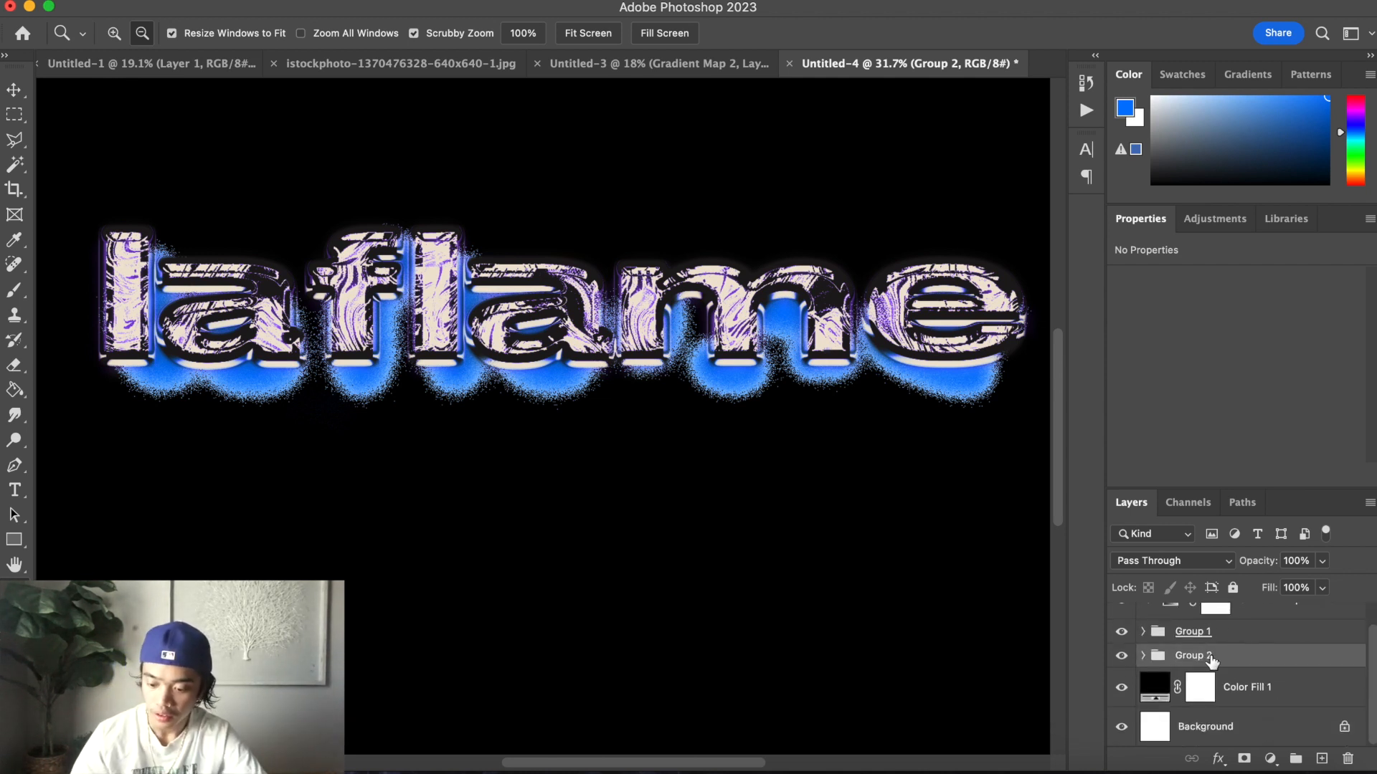
# Add a Hue/Saturation adjustment clipped to Group 2, with Colorize on, hue 209 and saturation 25
pyautogui.click(1271, 759)
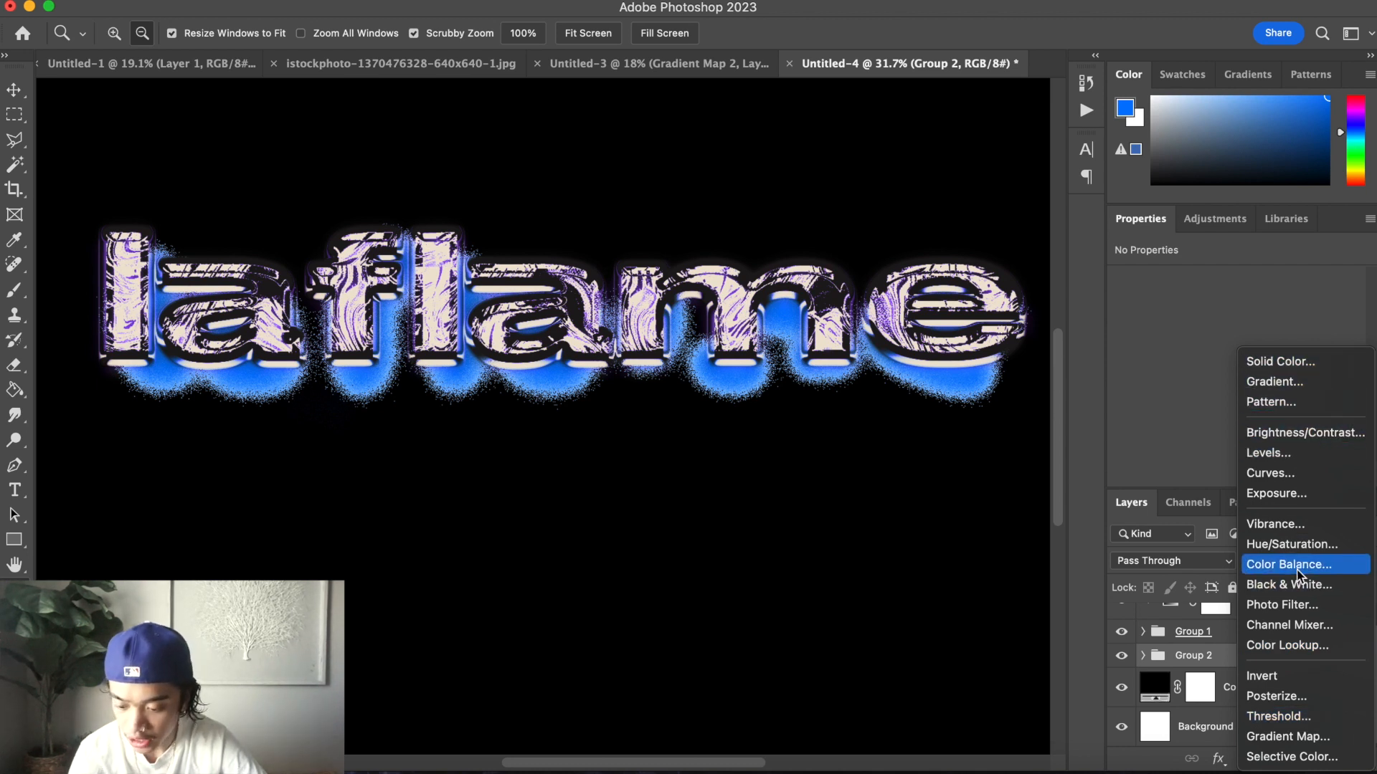
pyautogui.click(1306, 549)
pyautogui.rightClick(1303, 664)
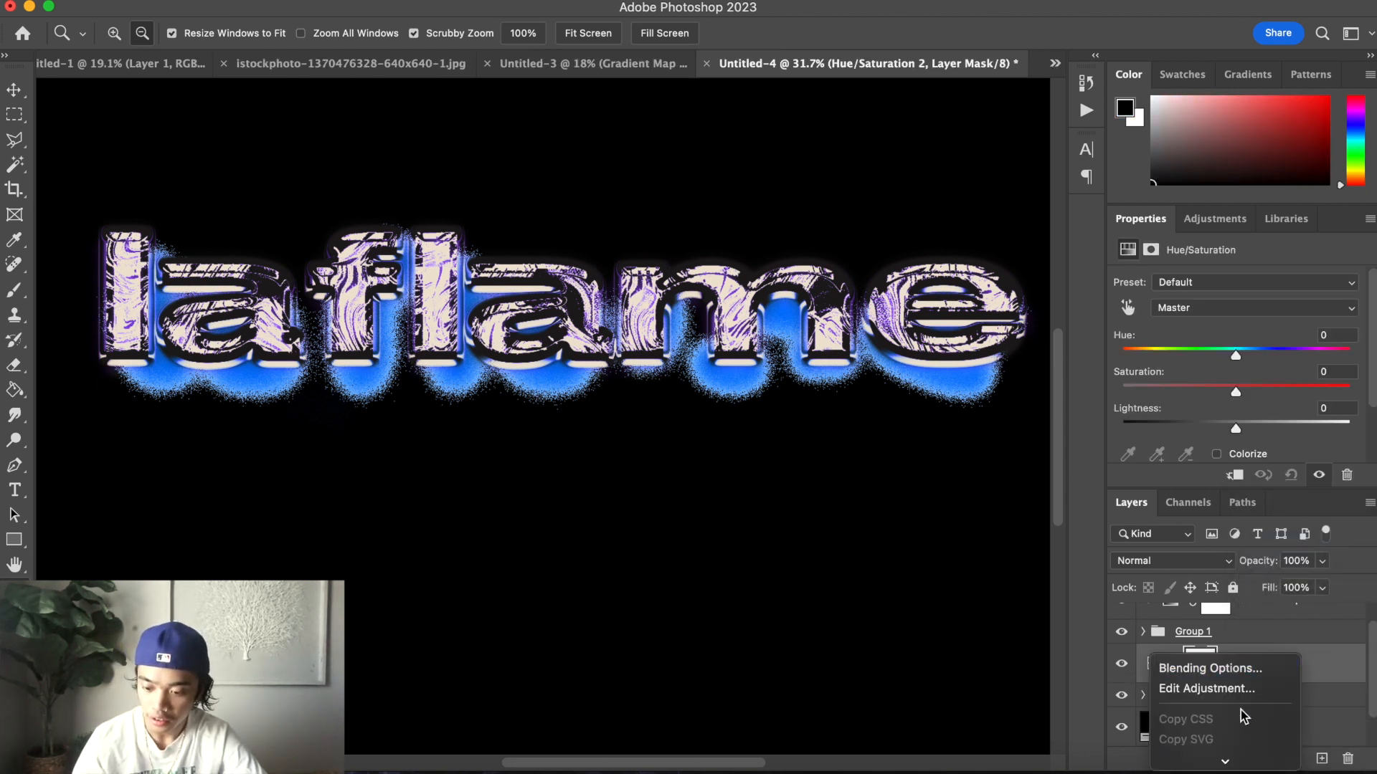
pyautogui.click(1235, 309)
pyautogui.scroll(-3, 1216, 394)
pyautogui.click(1216, 432)
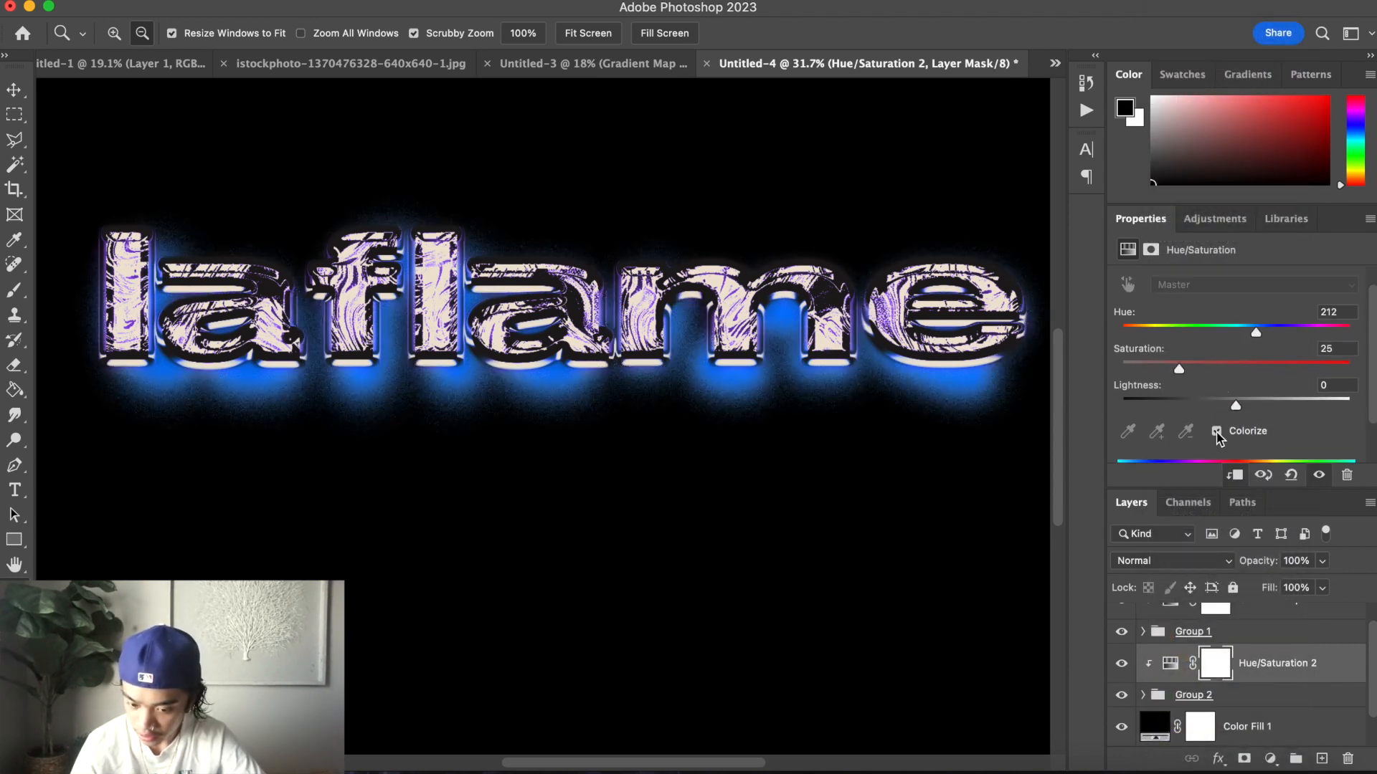
pyautogui.moveTo(1251, 334)
pyautogui.mouseDown()
pyautogui.moveTo(1138, 329)
pyautogui.moveTo(1306, 334)
pyautogui.moveTo(1229, 339)
pyautogui.moveTo(1263, 339)
pyautogui.mouseUp()
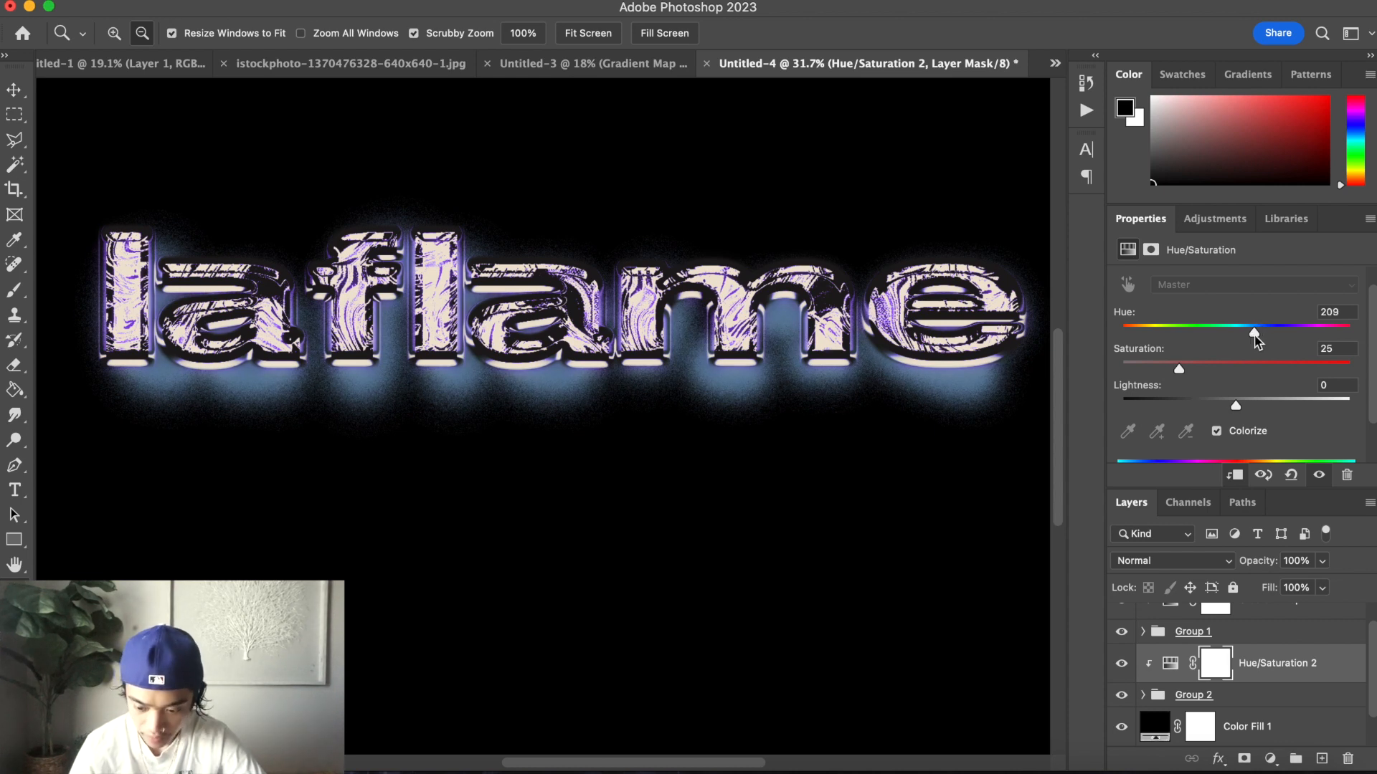
# Group Hue/Saturation 2 with Group 2 and set the new group's blend mode to Screen
pyautogui.scroll(2, 799, 585)
pyautogui.keyDown('super'); pyautogui.click(1243, 703); pyautogui.keyUp('super')
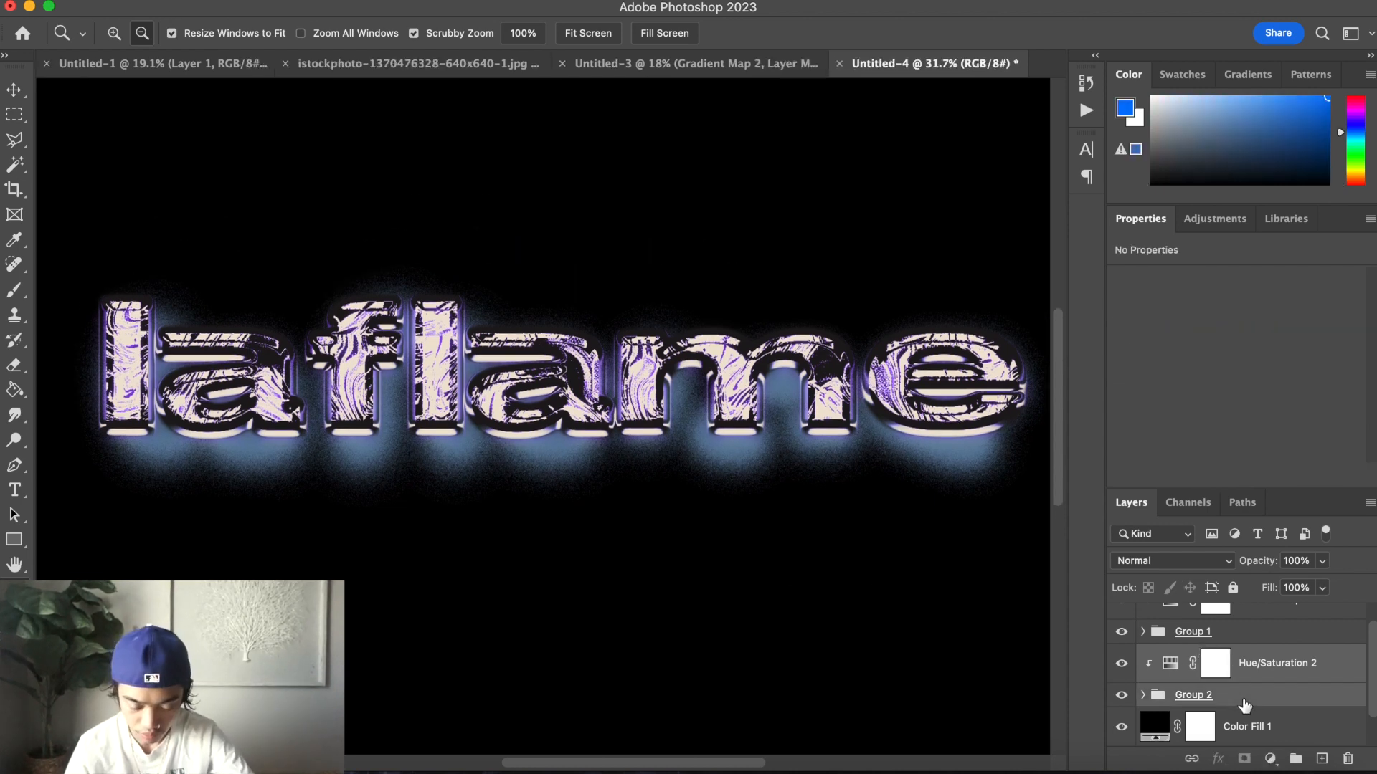
pyautogui.press('super+g')
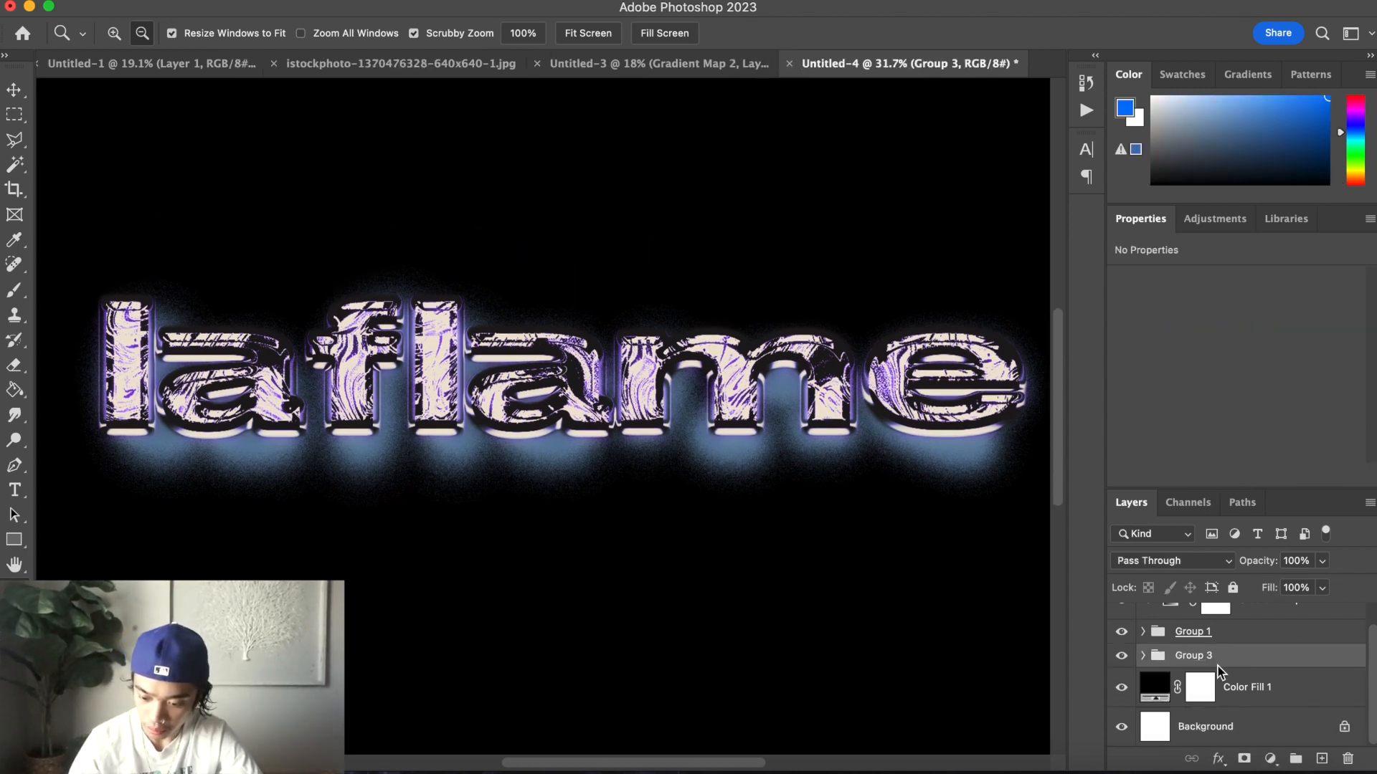
pyautogui.click(1192, 562)
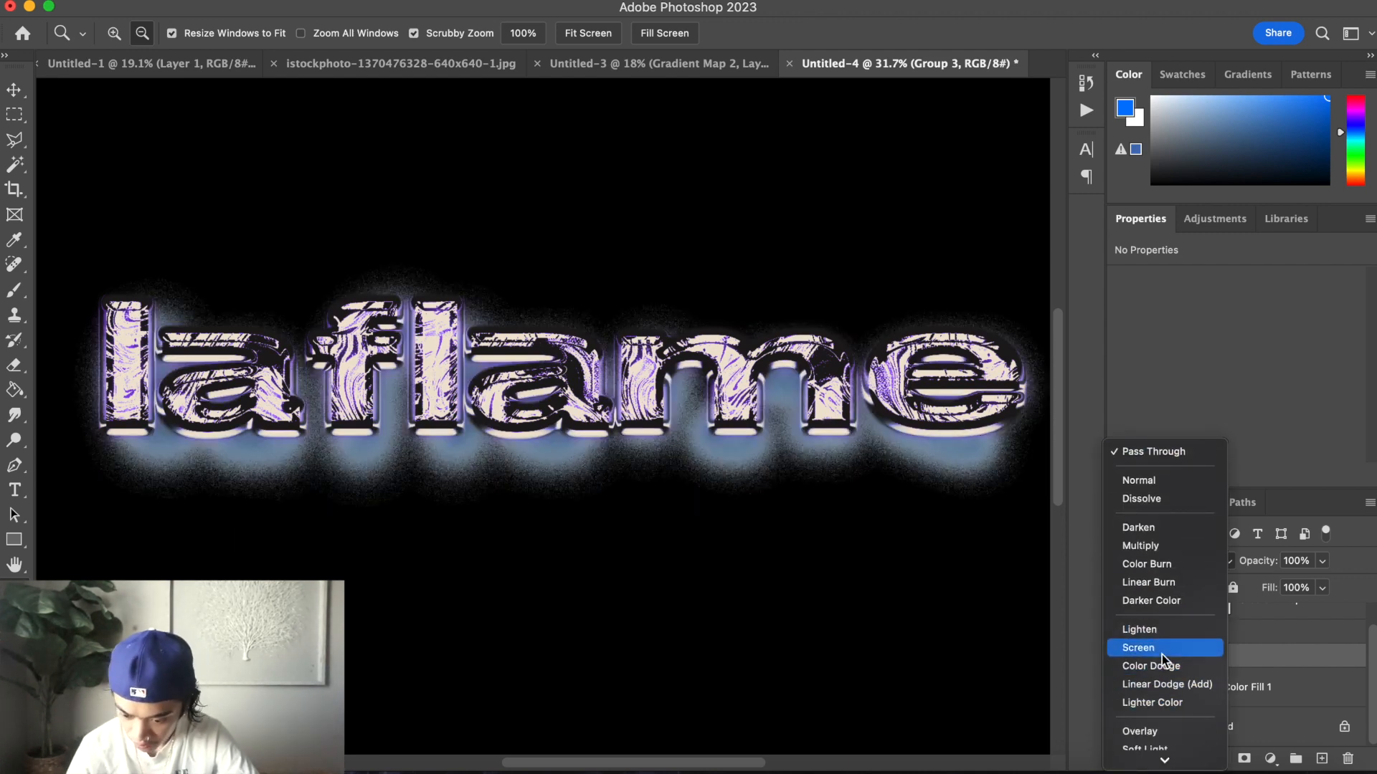
pyautogui.click(1162, 649)
# Nudge Group 3 slightly upward and set its opacity to 80%
pyautogui.press('super+t')
pyautogui.moveTo(687, 520); pyautogui.dragTo(686, 512)
pyautogui.press('Return')
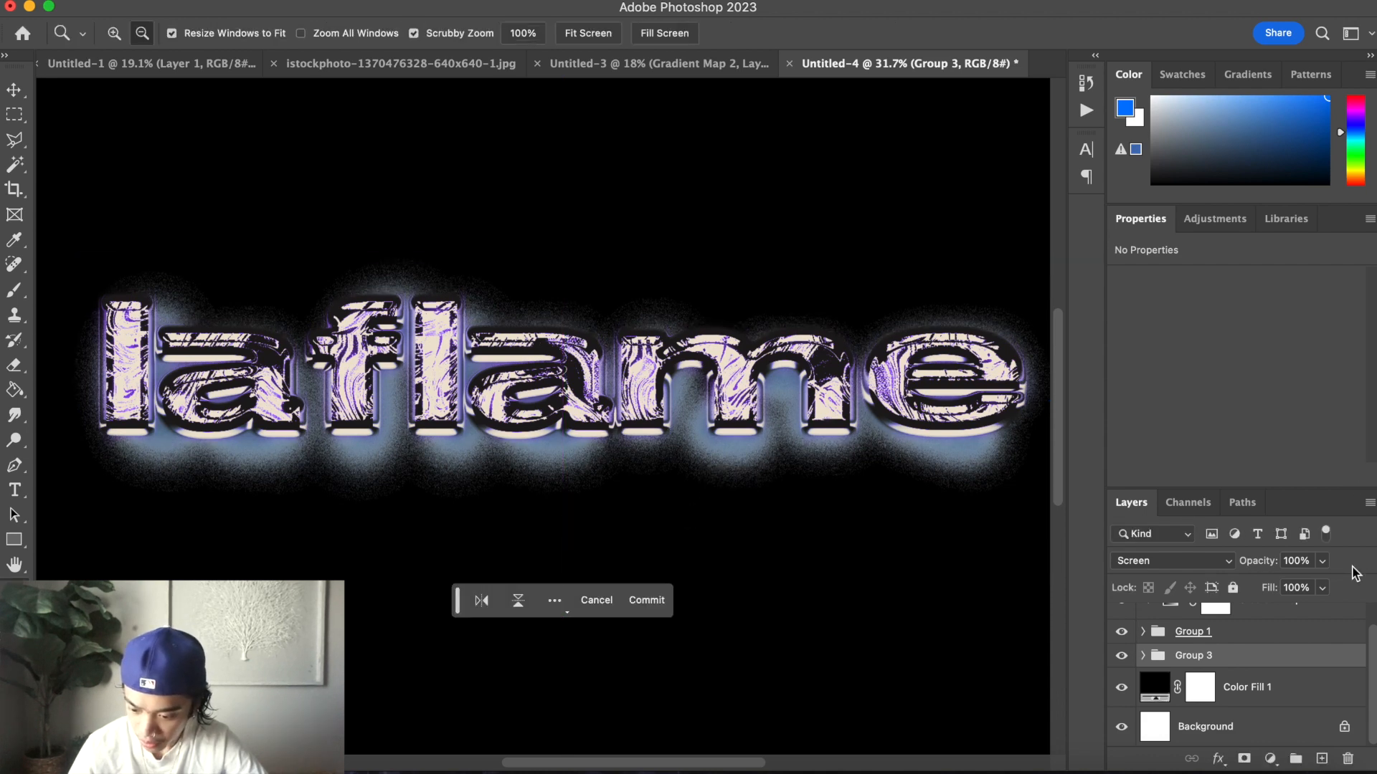
pyautogui.click(1322, 561)
pyautogui.moveTo(1325, 587); pyautogui.dragTo(1286, 587)
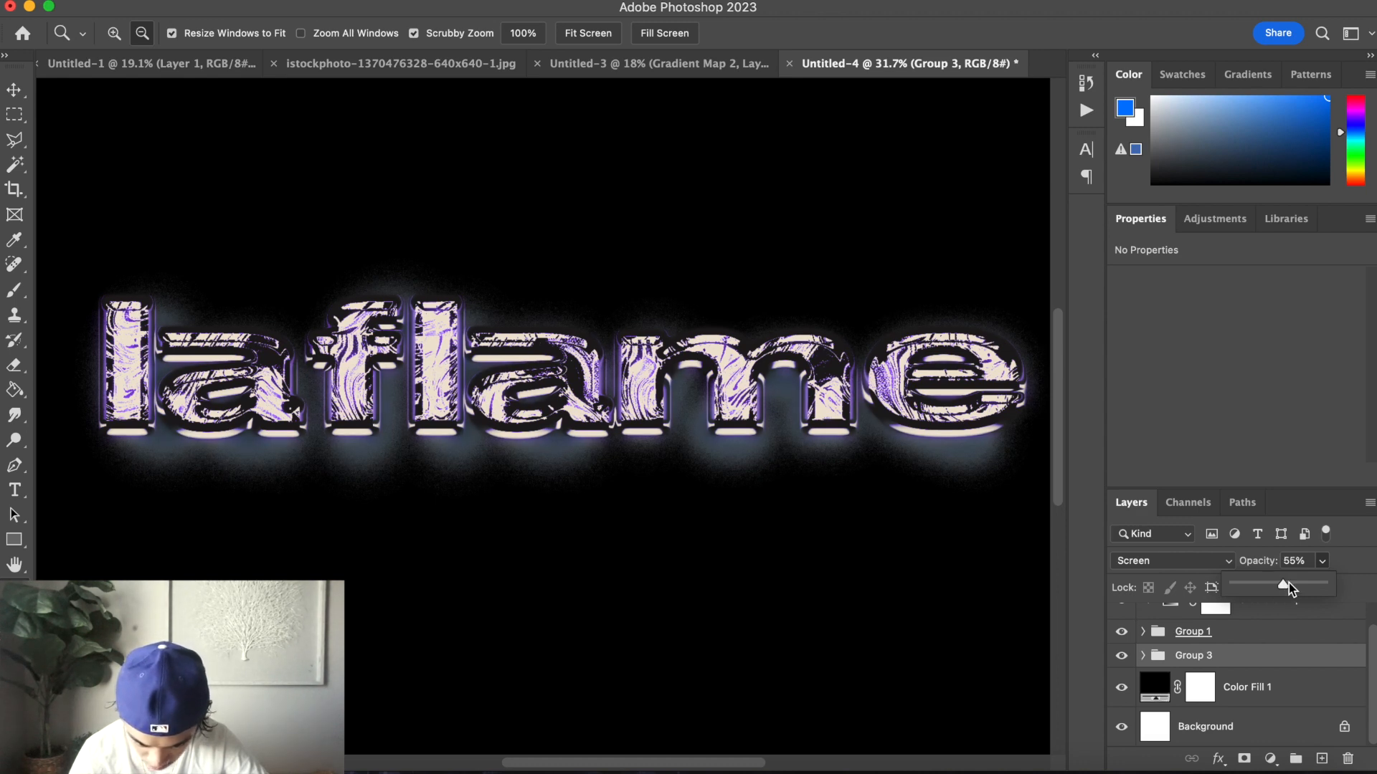
pyautogui.moveTo(787, 566); pyautogui.dragTo(765, 531)
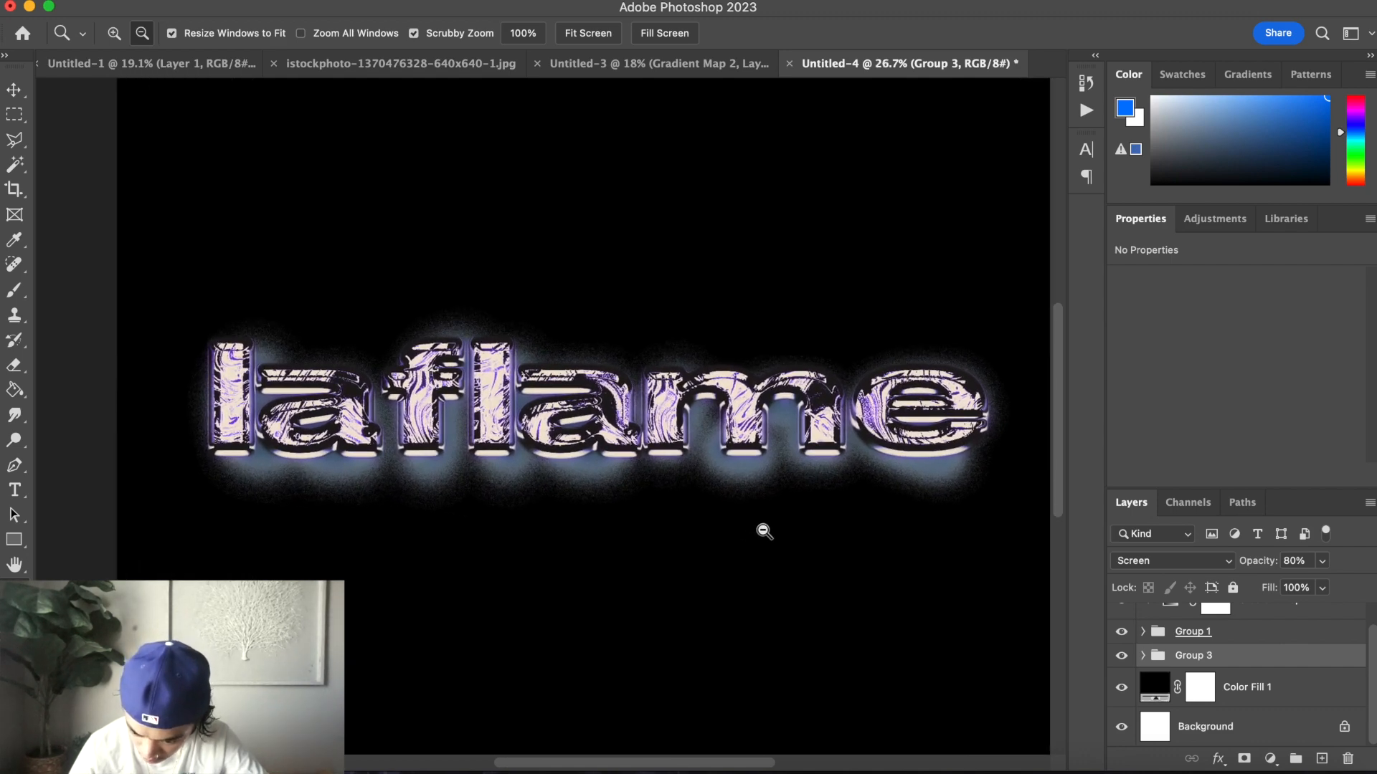
# Duplicate Group 3 and hide the Hue/Saturation 2 adjustment inside the copy
pyautogui.click(1143, 656)
pyautogui.click(1143, 657)
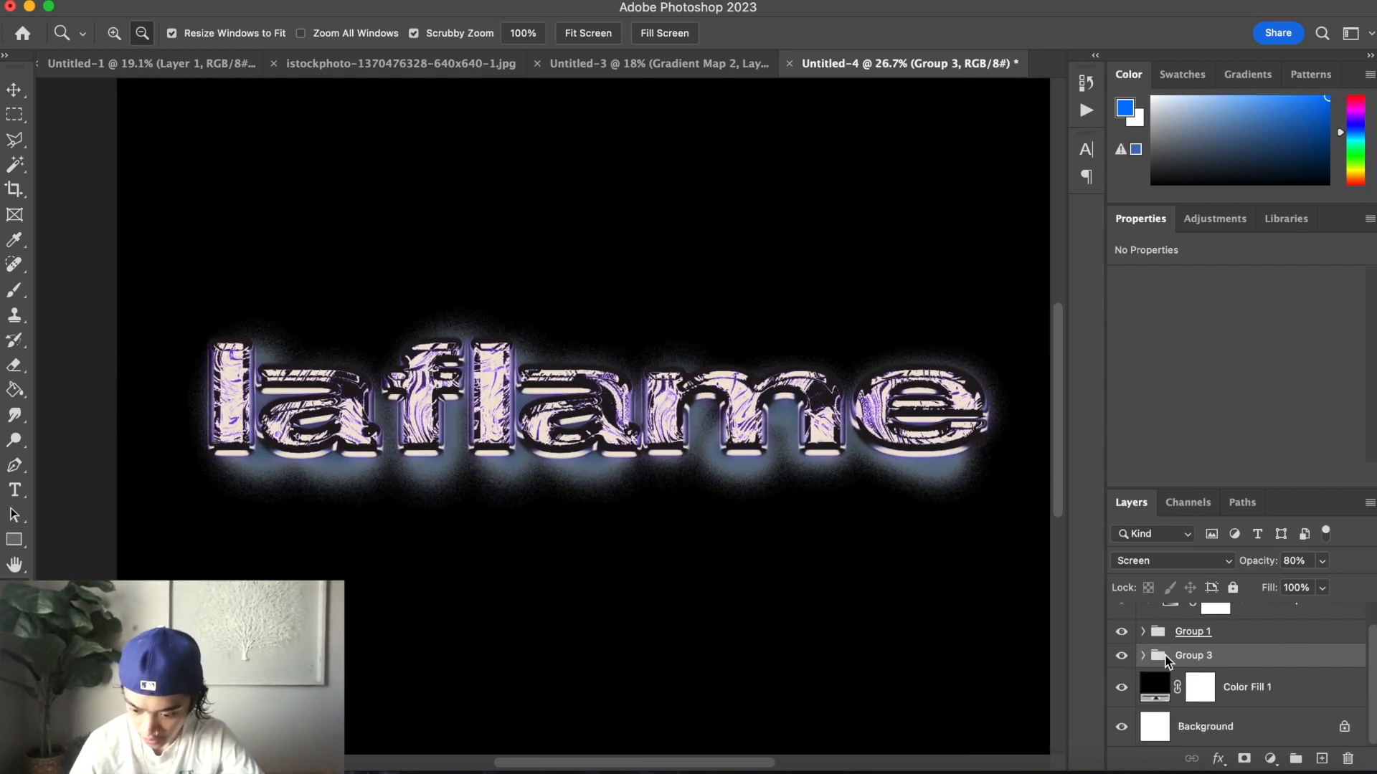
pyautogui.press('super+j')
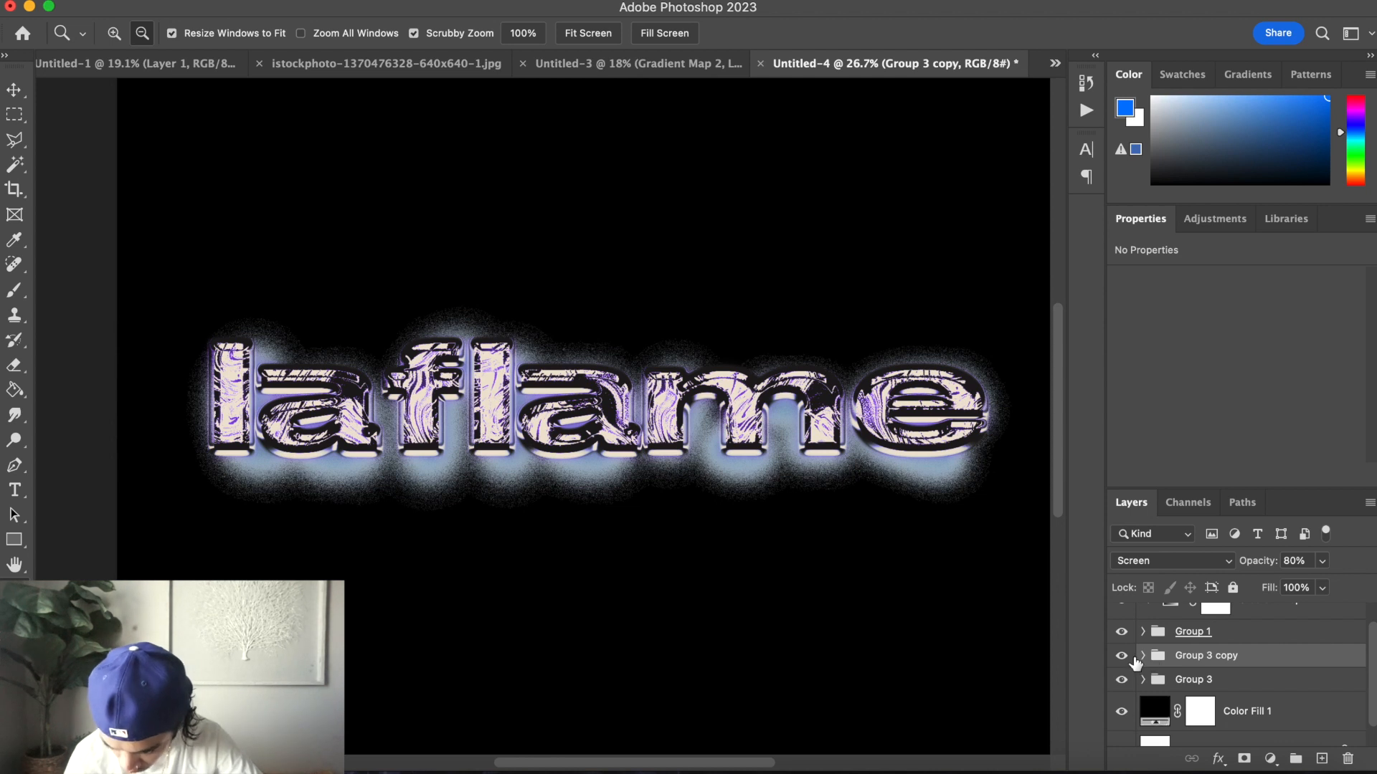
pyautogui.click(1144, 656)
pyautogui.click(1121, 688)
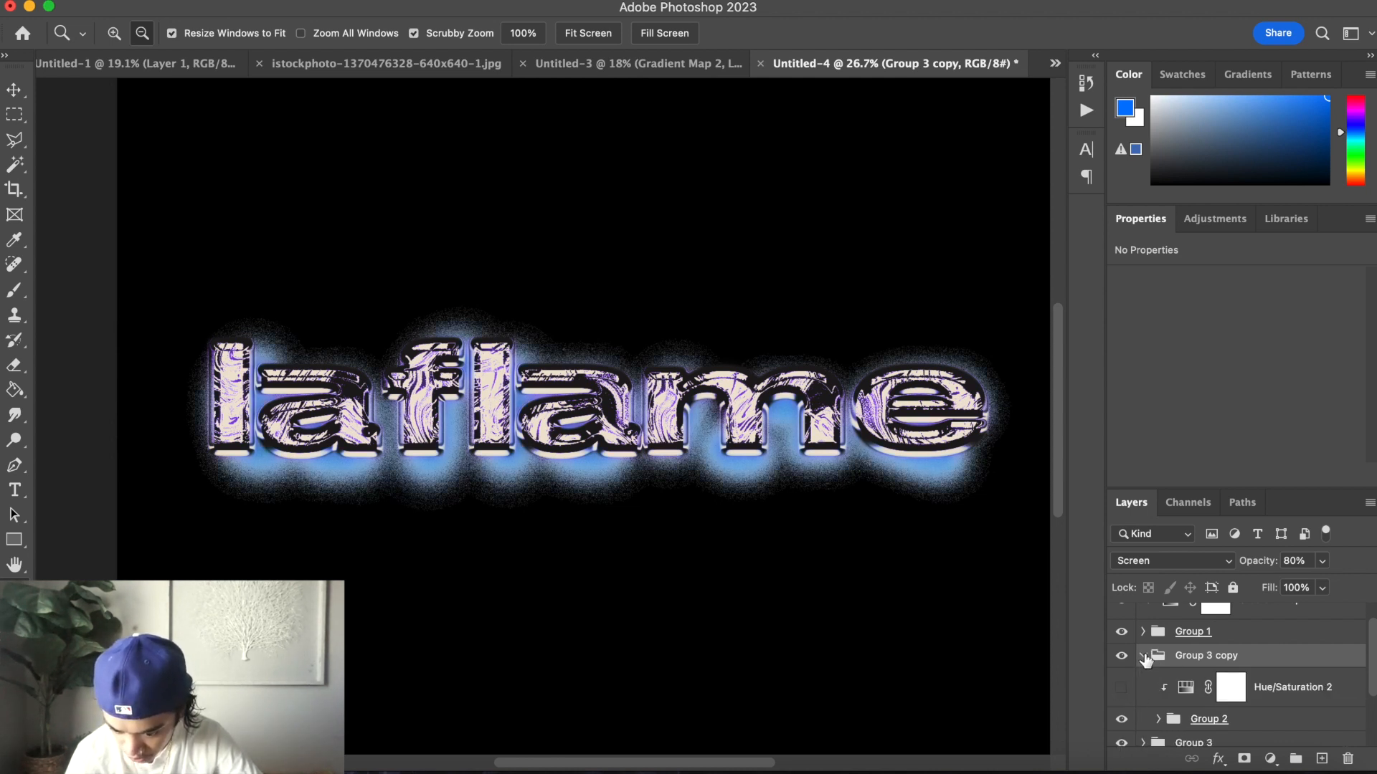
pyautogui.click(1144, 656)
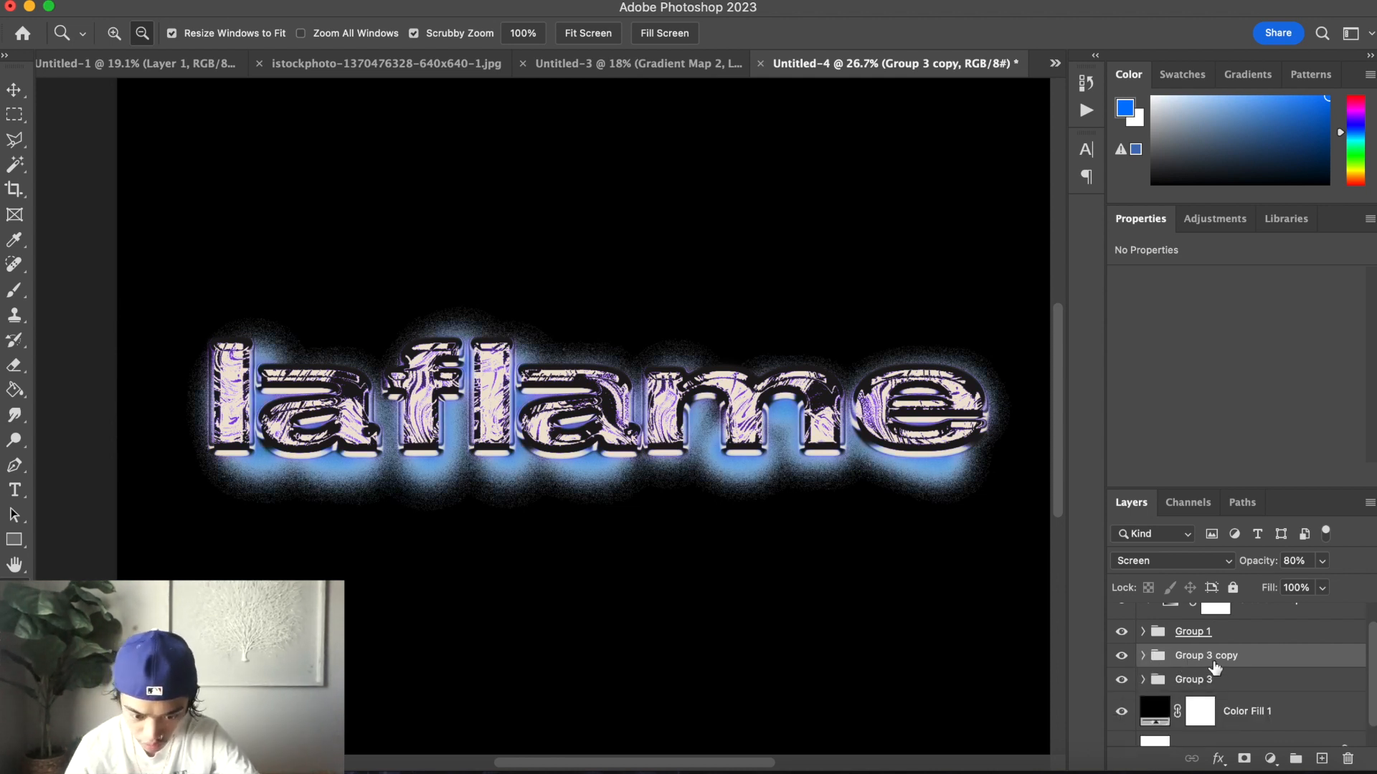
# Scale Group 3 copy down to 91.17% and reposition it slightly behind the text
pyautogui.press('super+t')
pyautogui.moveTo(1010, 433); pyautogui.dragTo(938, 431)
pyautogui.moveTo(827, 438)
pyautogui.mouseDown()
pyautogui.moveTo(850, 429)
pyautogui.moveTo(847, 446)
pyautogui.mouseUp()
pyautogui.press('Return')
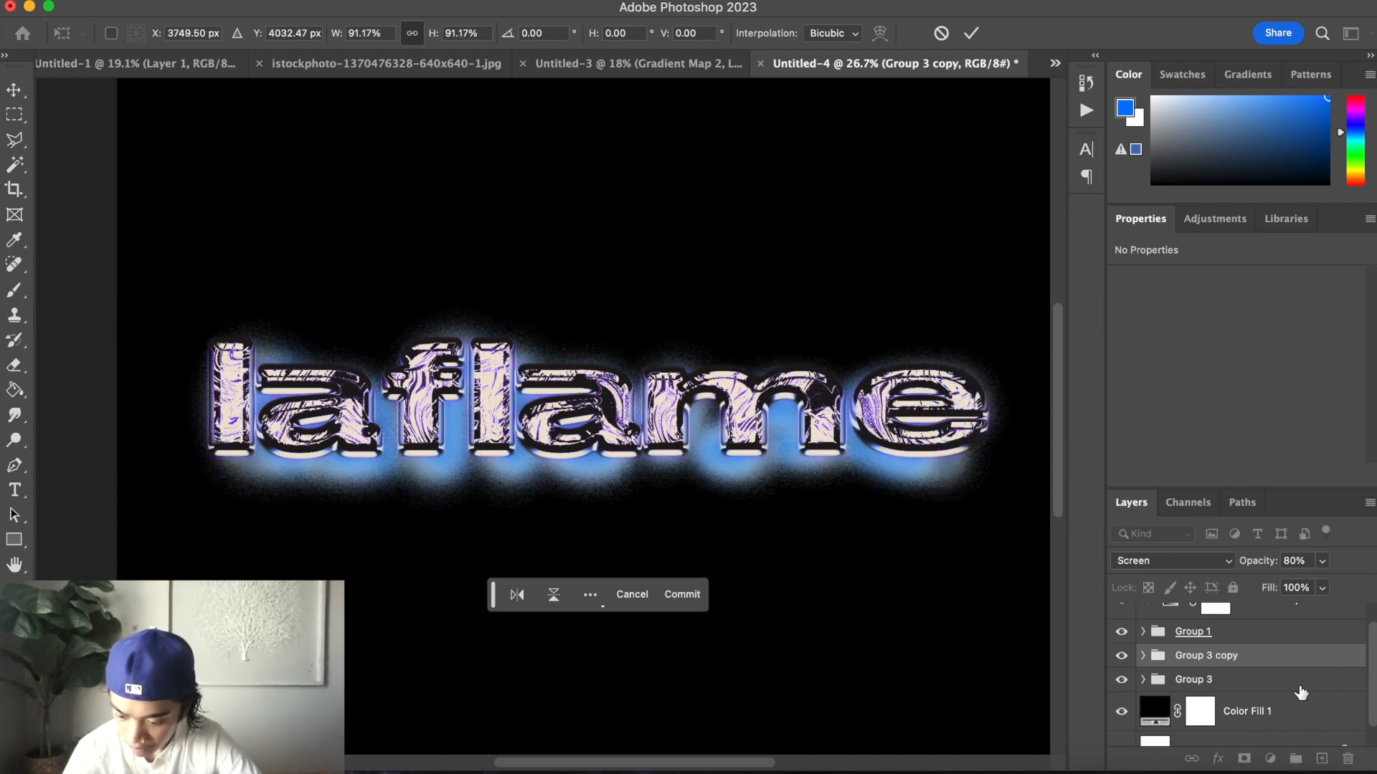
# Add a white Solid Color fill above Group 3 copy and clip it to that group
pyautogui.click(1270, 758)
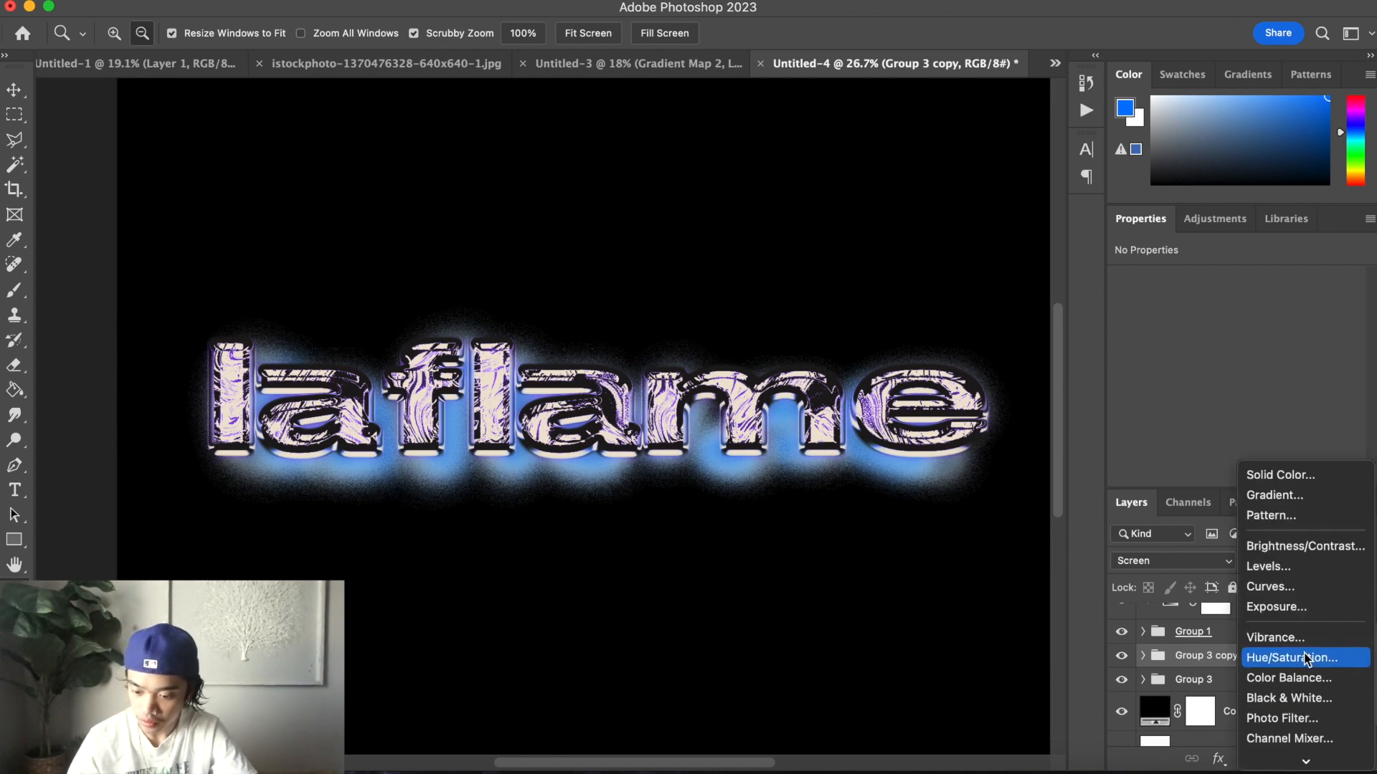
pyautogui.click(1323, 477)
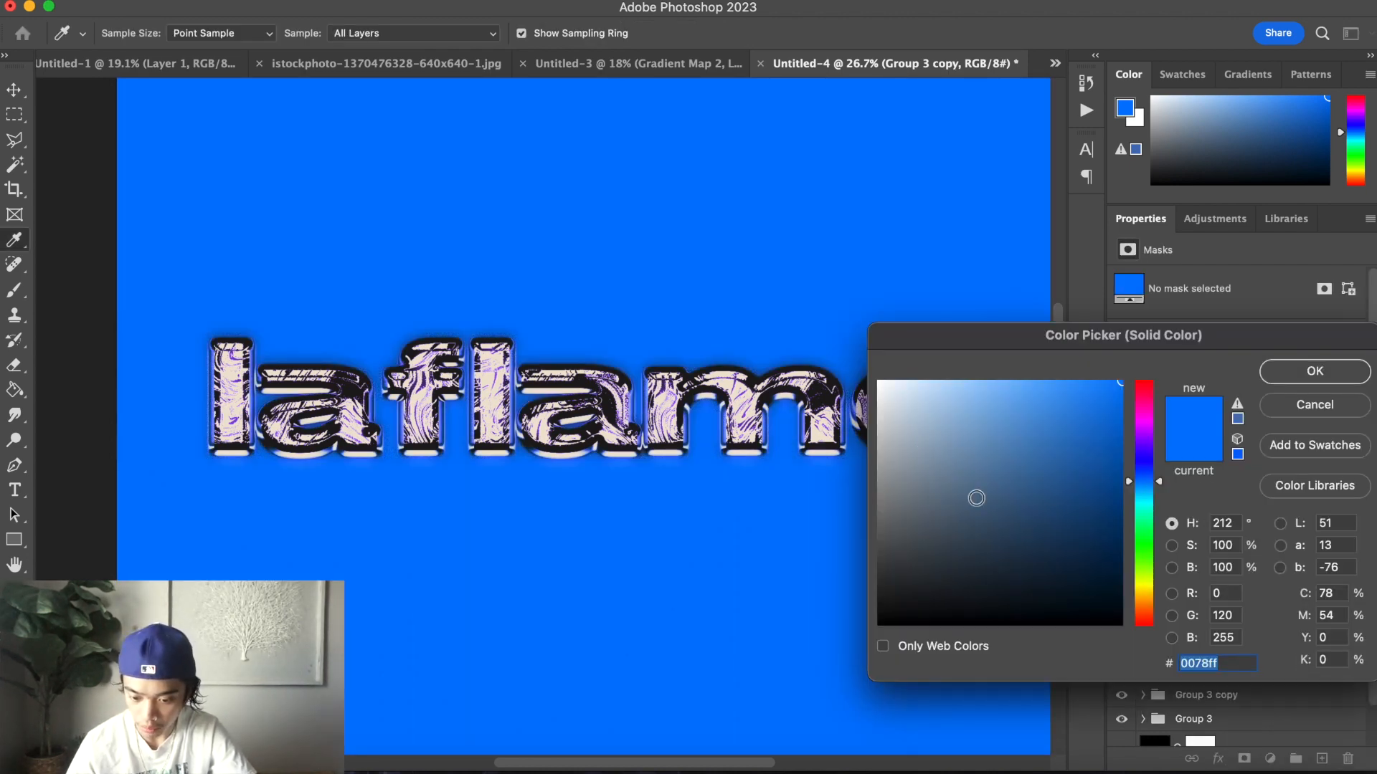
pyautogui.click(751, 316)
pyautogui.click(1334, 372)
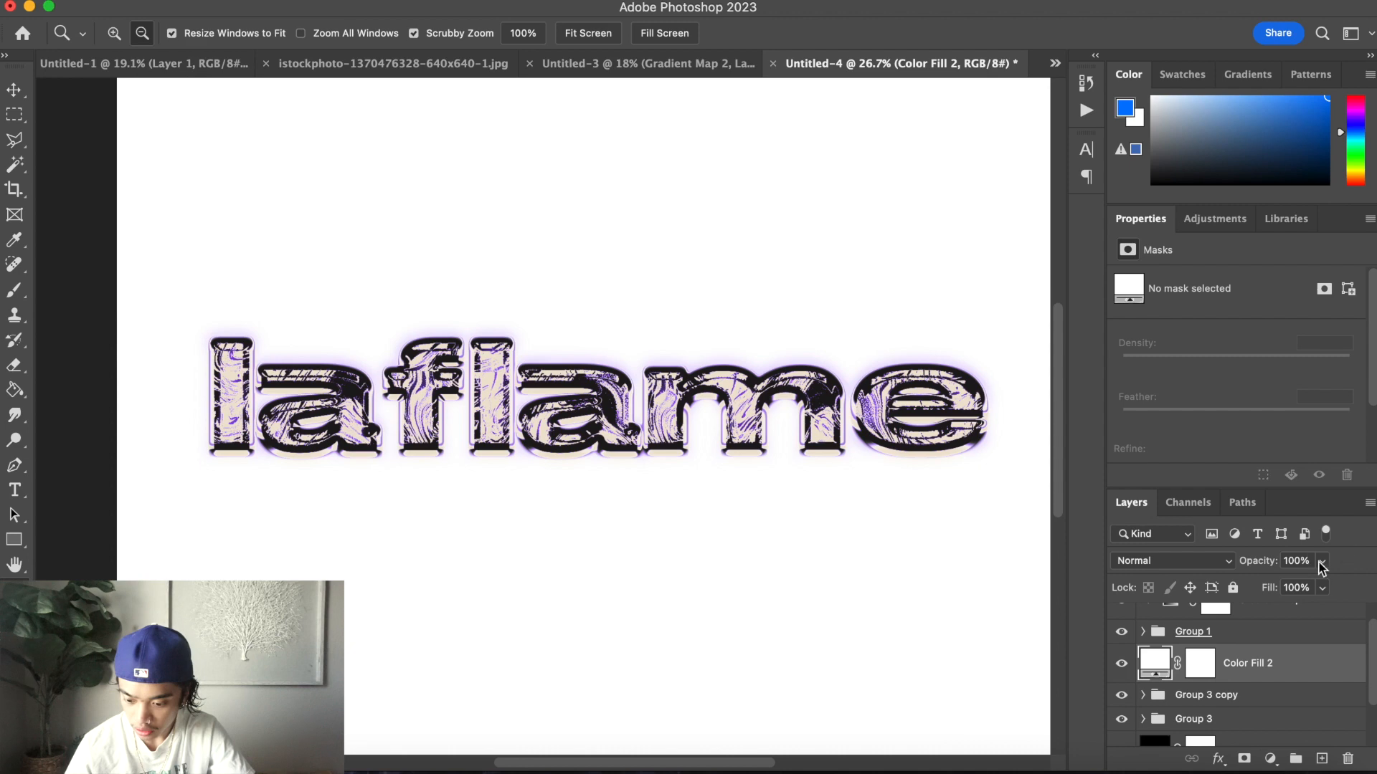
pyautogui.rightClick(1269, 657)
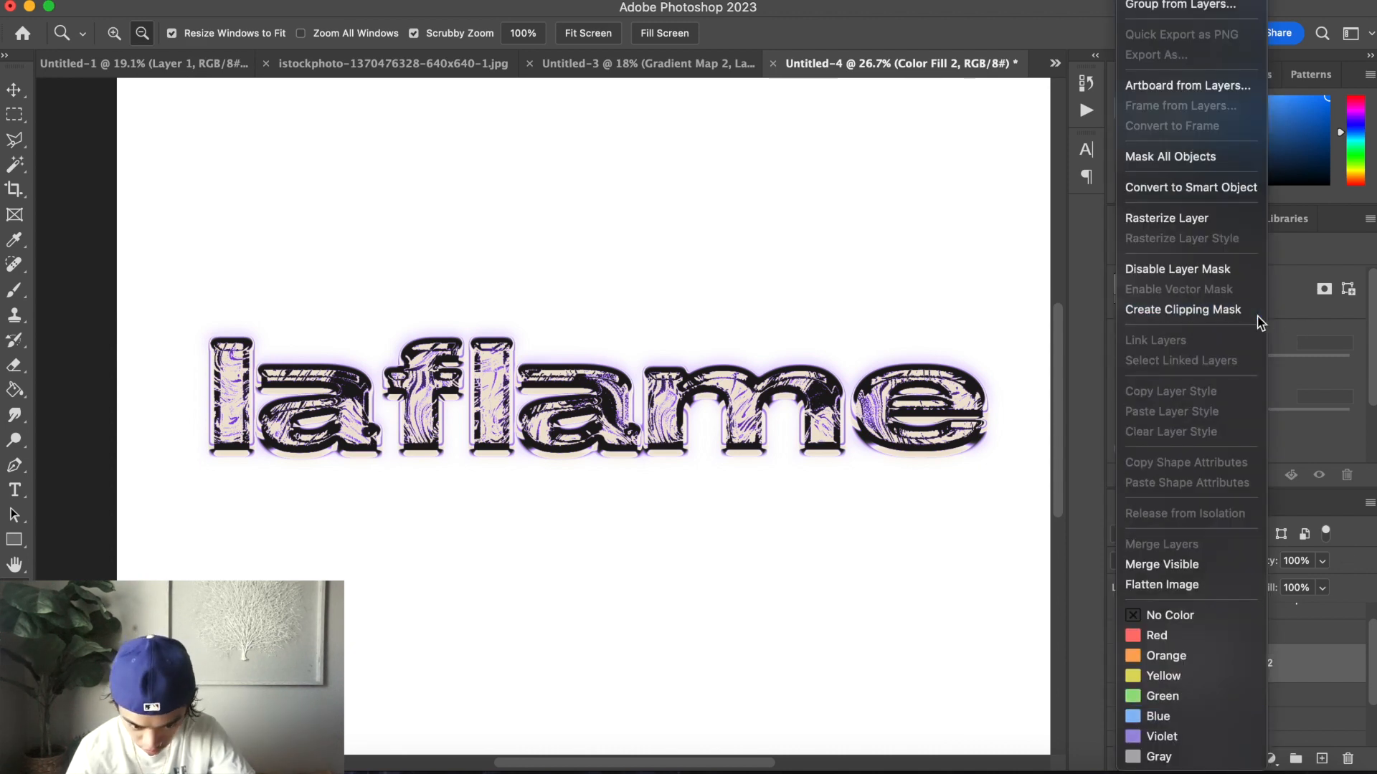
pyautogui.click(1259, 311)
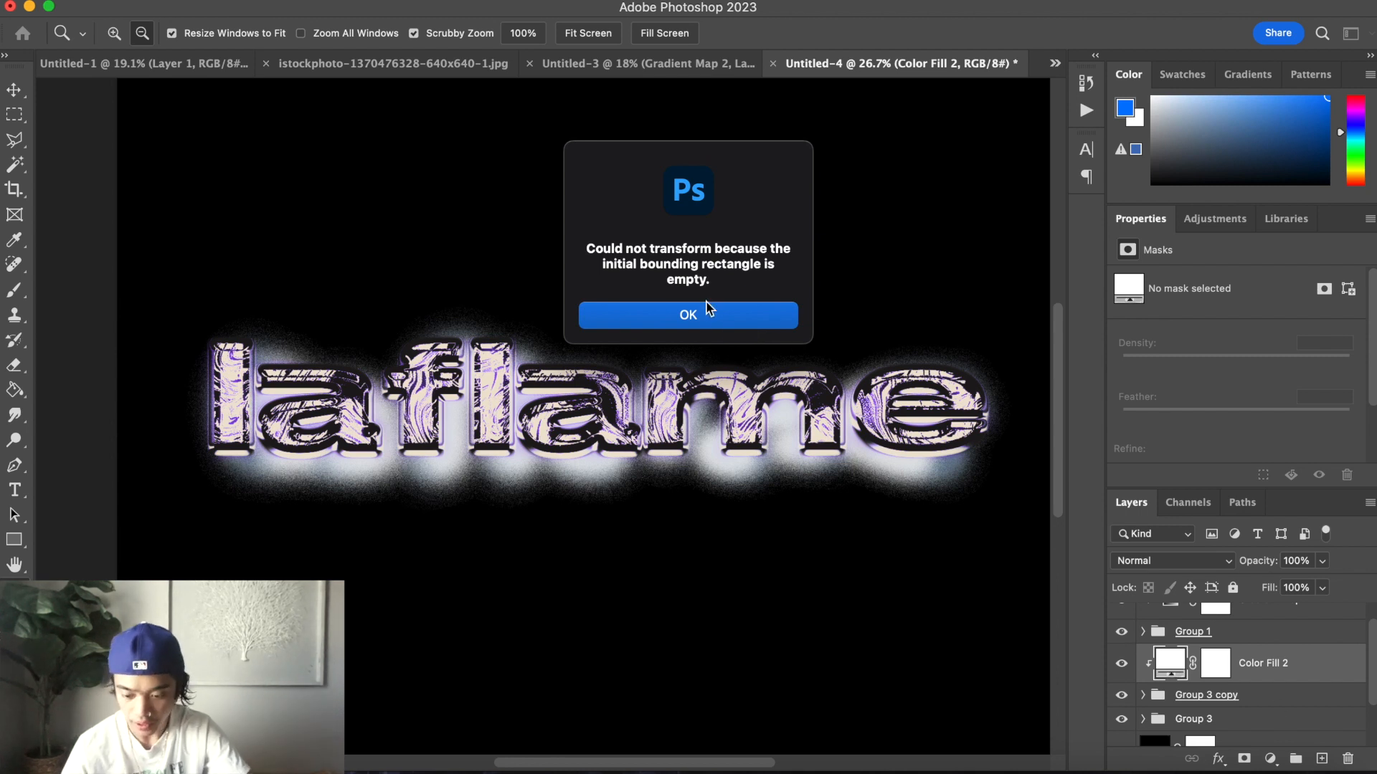
# Scale Group 3 copy down proportionally and reposition it behind the text
pyautogui.click(720, 316)
pyautogui.click(1276, 699)
pyautogui.press('super+t')
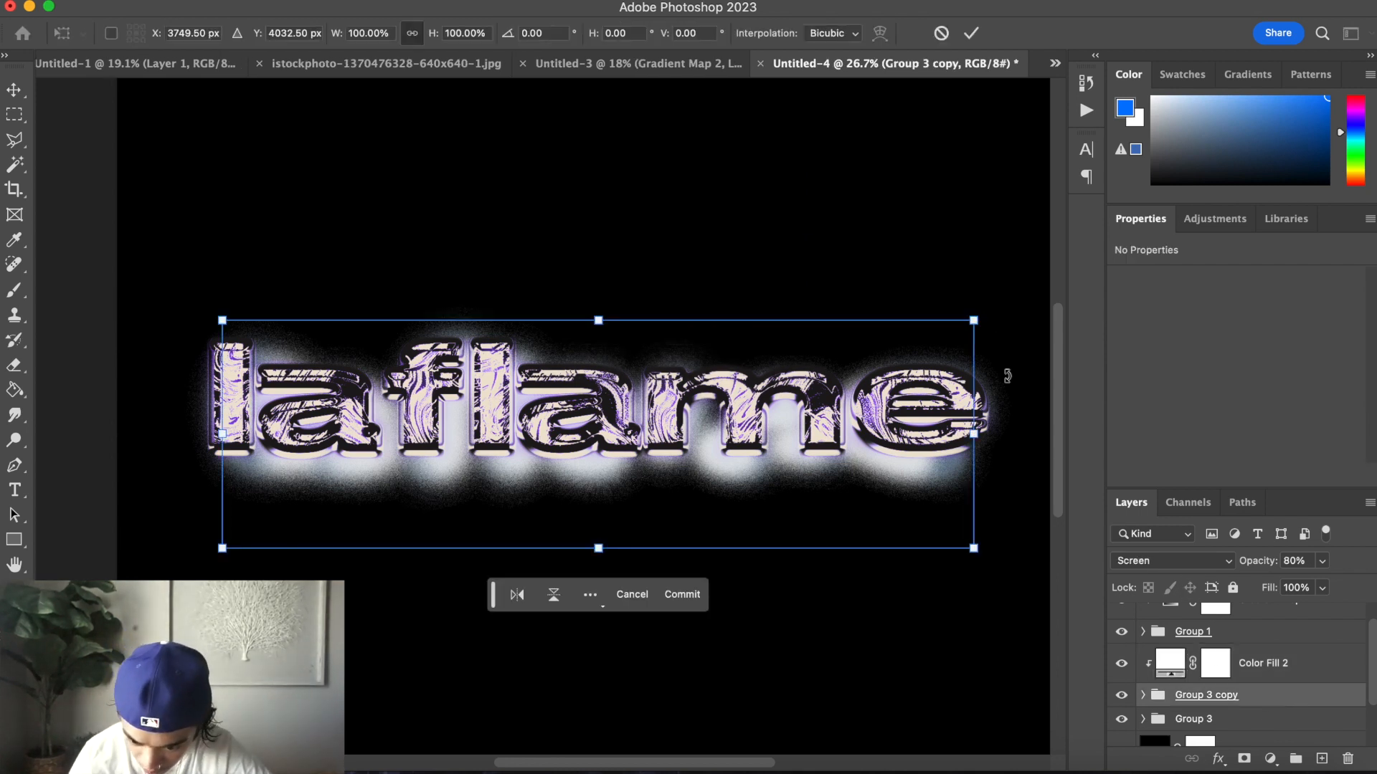
pyautogui.moveTo(975, 436); pyautogui.dragTo(866, 434)
pyautogui.moveTo(784, 442); pyautogui.dragTo(843, 431)
pyautogui.press('Return')
pyautogui.press('z')
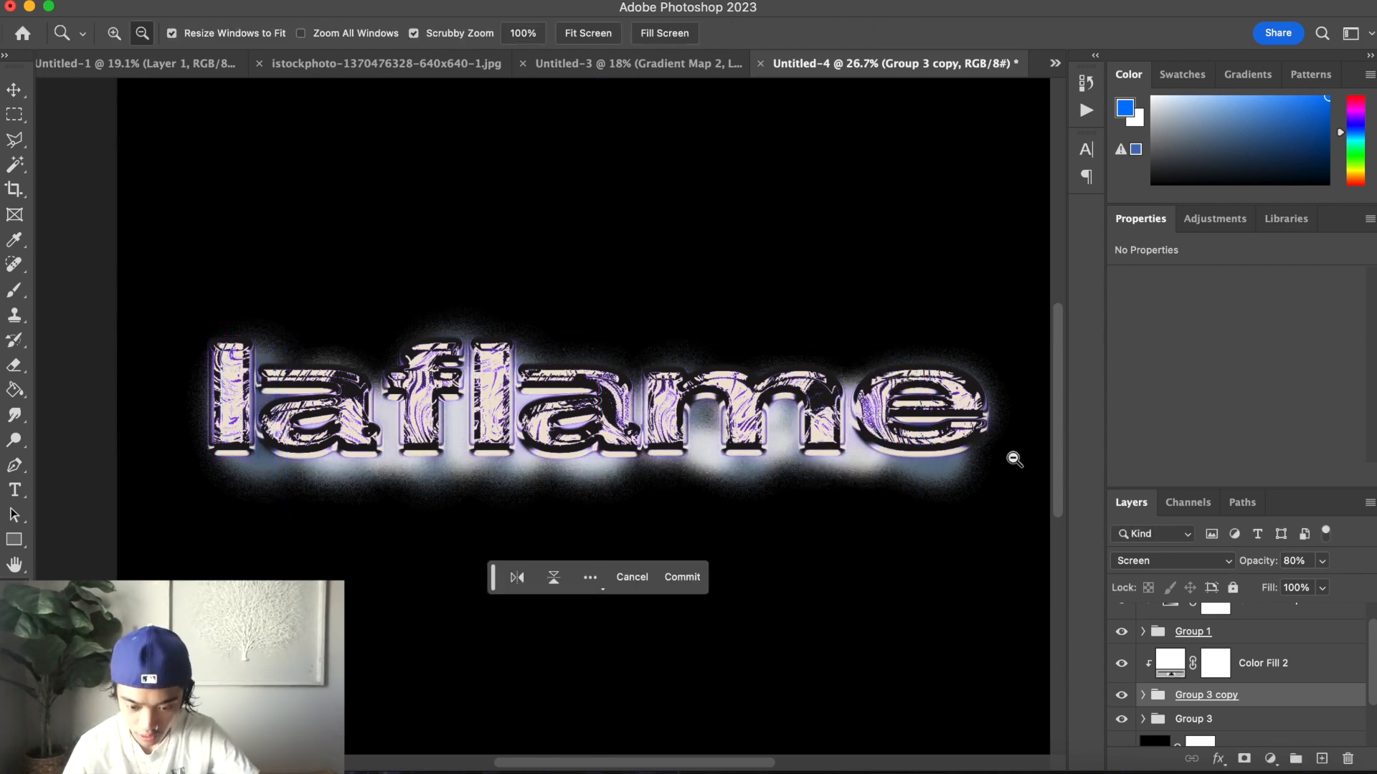
# Move and enlarge Group 3 copy, placing its glow around the center of the lettering
pyautogui.keyDown('alt'); pyautogui.click(818, 549); pyautogui.keyUp('alt')
pyautogui.moveTo(819, 548); pyautogui.dragTo(847, 562)
pyautogui.press('super+t')
pyautogui.moveTo(684, 427); pyautogui.dragTo(553, 358)
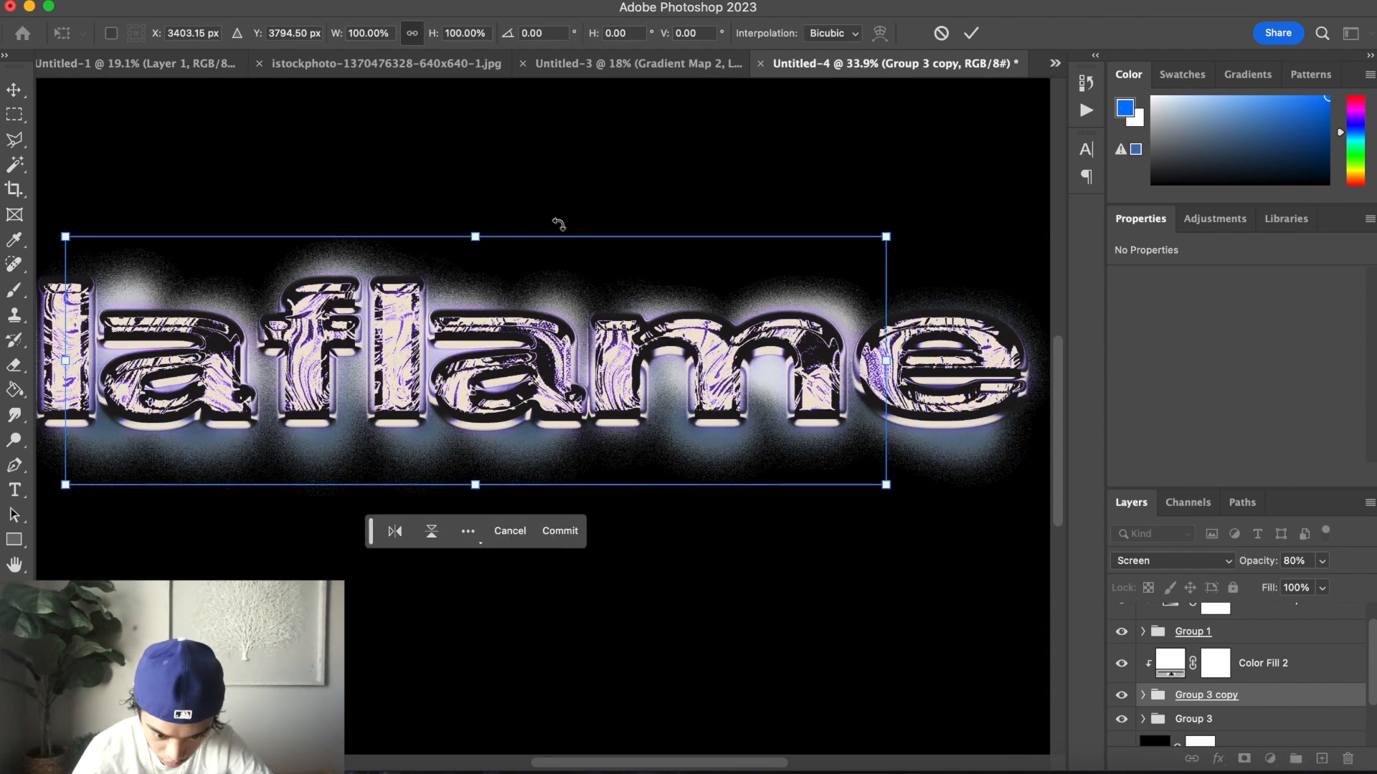
pyautogui.moveTo(473, 230); pyautogui.dragTo(477, 160)
pyautogui.moveTo(598, 290); pyautogui.dragTo(621, 363)
pyautogui.press('Return')
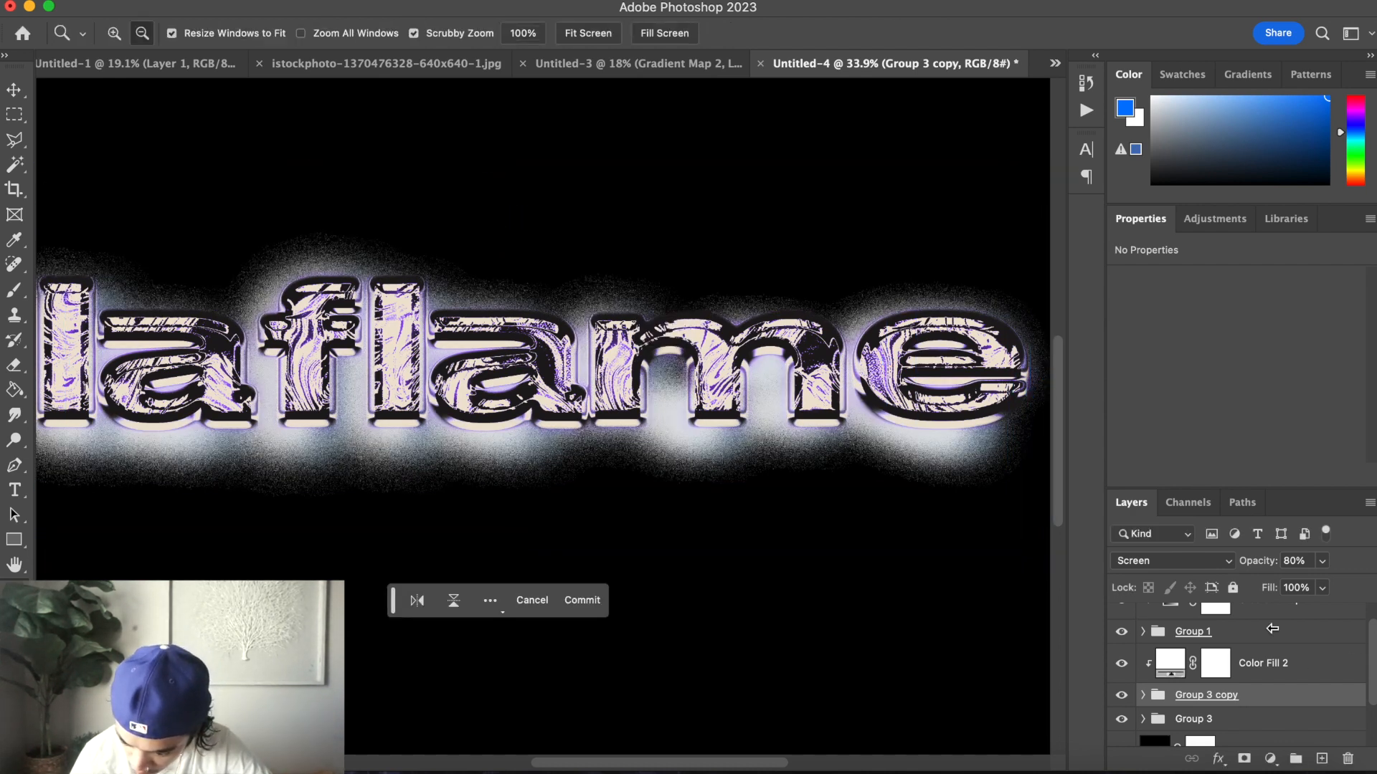
# Set Group 3 copy's opacity to 39% and compare the glow with the group hidden and shown
pyautogui.click(1323, 561)
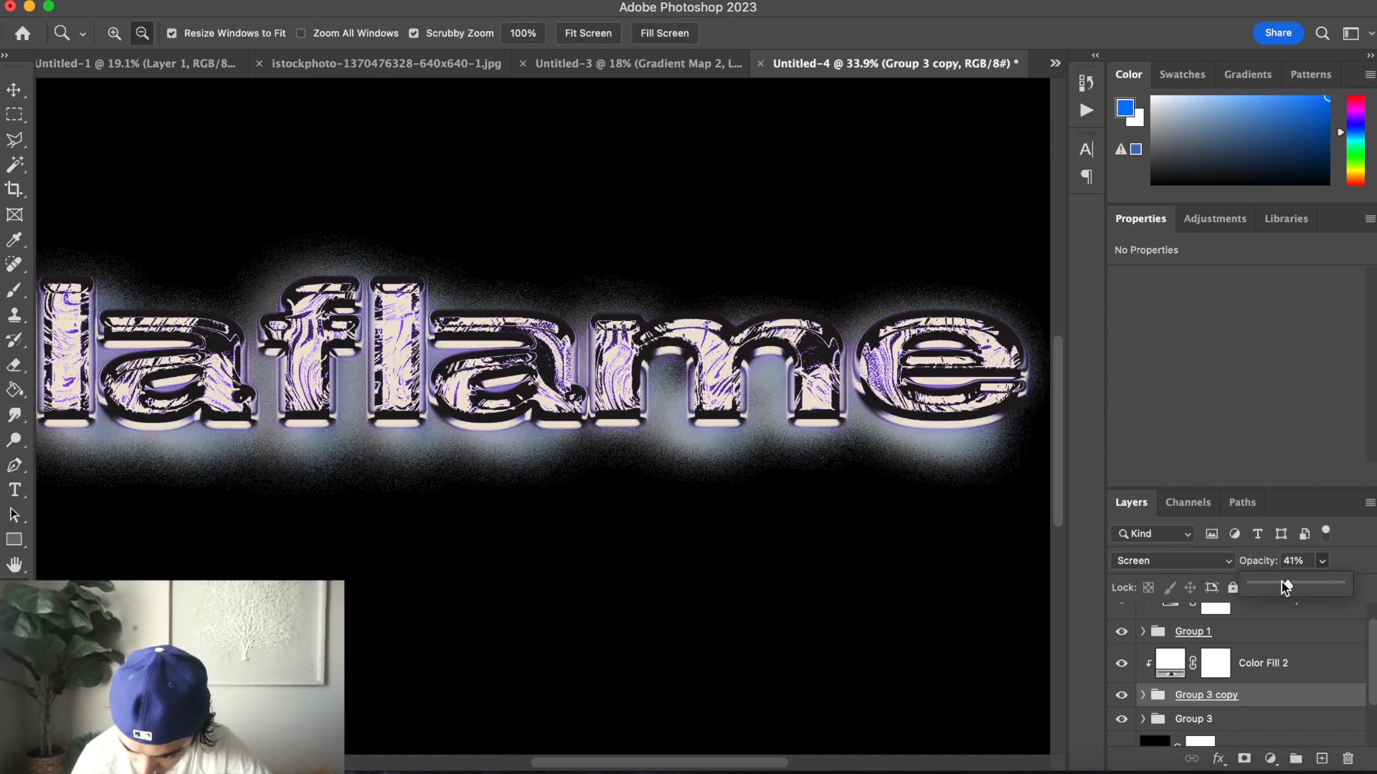
pyautogui.moveTo(648, 633); pyautogui.dragTo(566, 615)
pyautogui.click(1122, 694)
pyautogui.click(1123, 694)
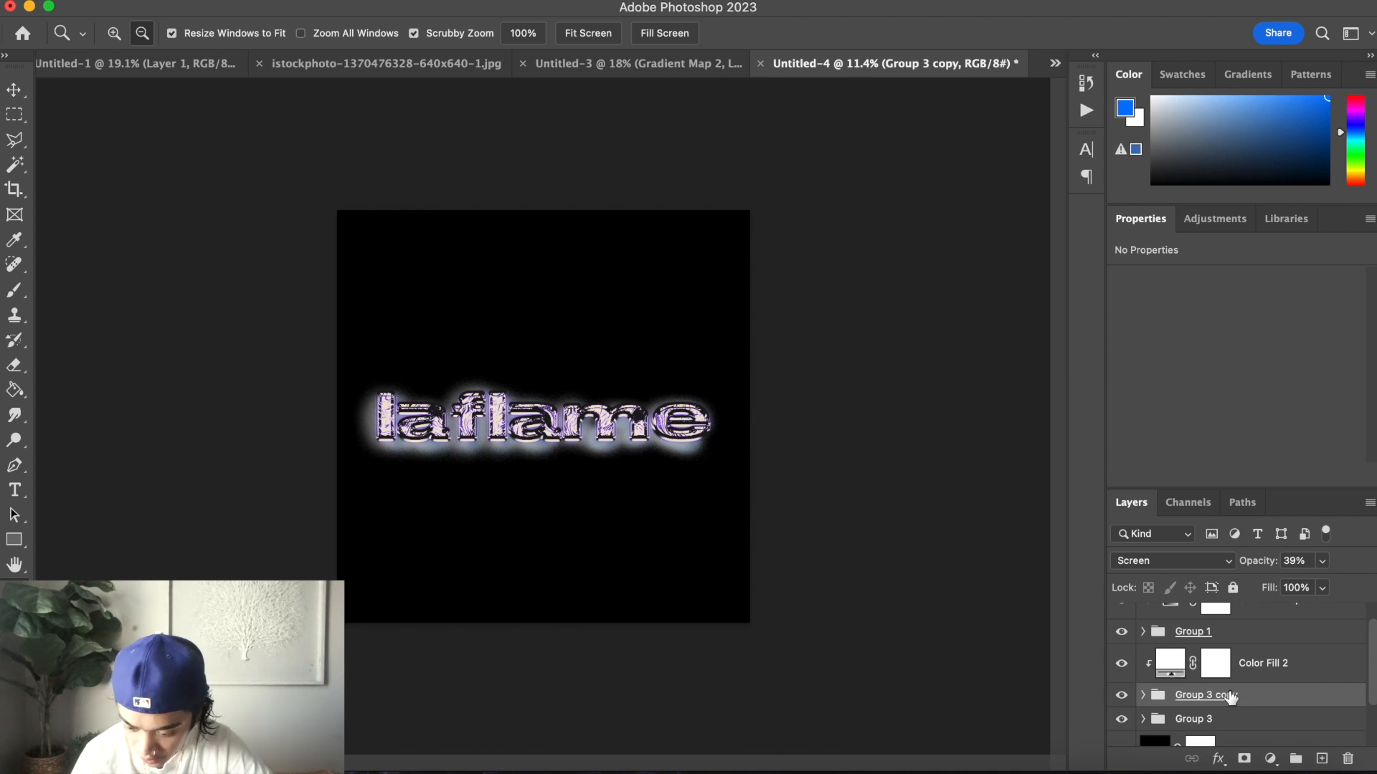
# Delete Group 3 copy together with its clipped Color Fill 2 layer
pyautogui.keyDown('shift'); pyautogui.click(1276, 670); pyautogui.keyUp('shift')
pyautogui.press('Delete')
pyautogui.moveTo(762, 407); pyautogui.dragTo(803, 463)
pyautogui.scroll(1, 1257, 677)
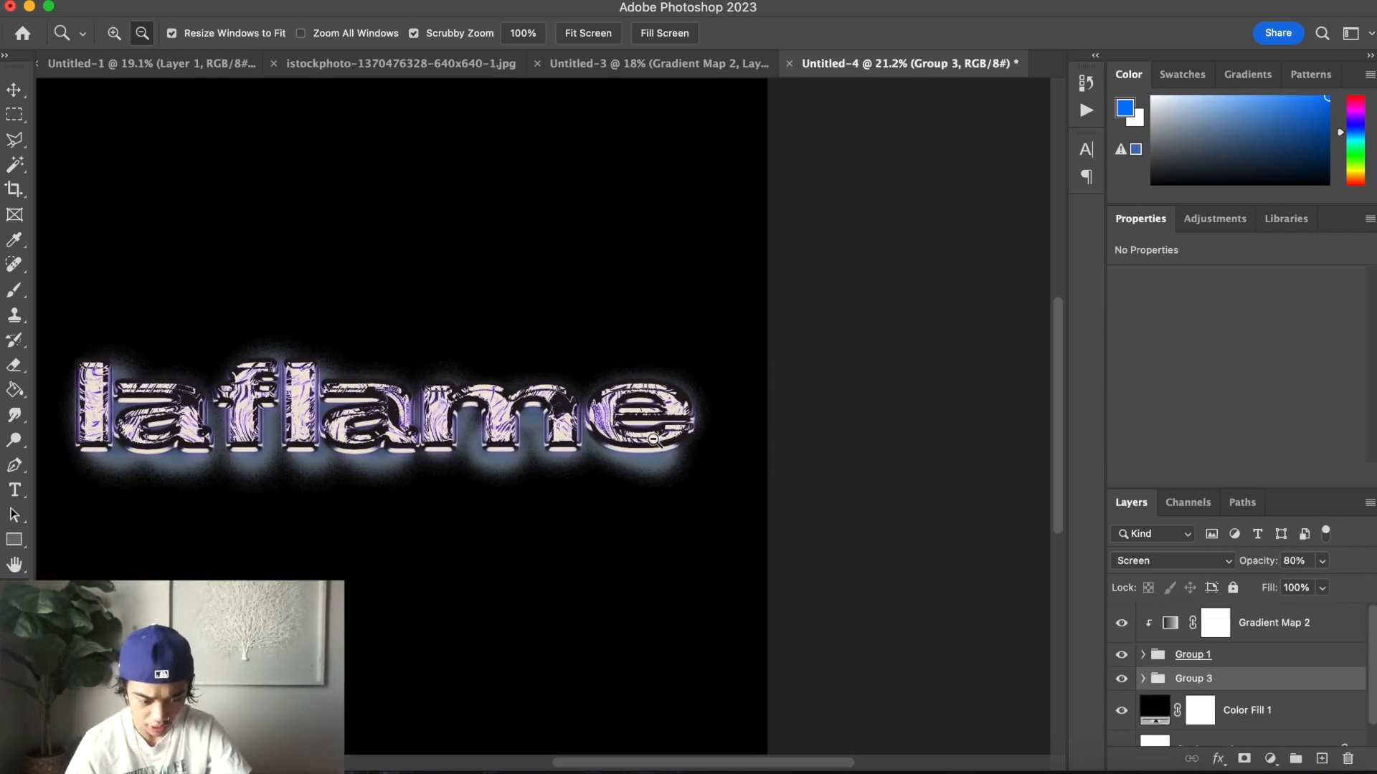
pyautogui.moveTo(655, 440); pyautogui.dragTo(590, 429)
# Switch to Finder, place halftonetexture.png in the document and move its layer above Gradient Map 2
pyautogui.press('super+Tab')
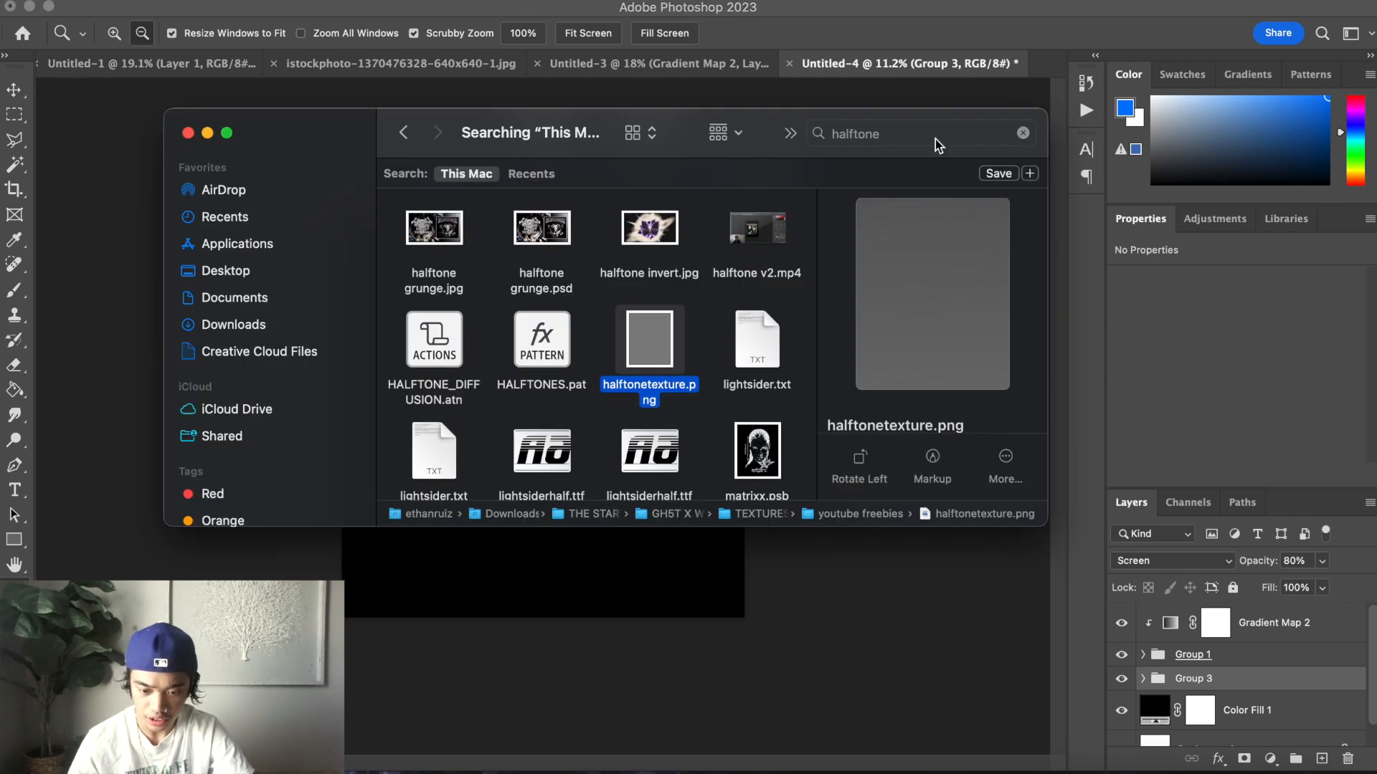
pyautogui.press('super+f')
pyautogui.moveTo(648, 337); pyautogui.dragTo(559, 556)
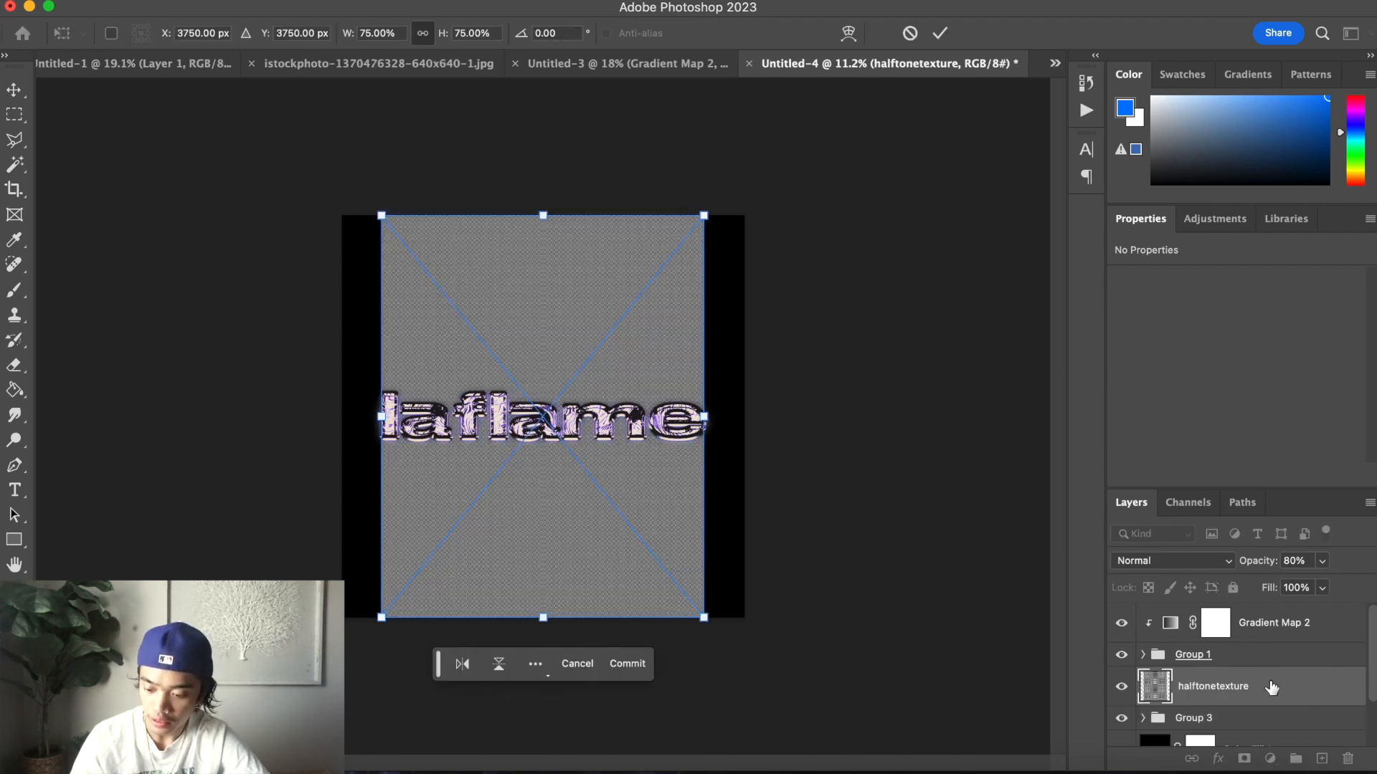
pyautogui.moveTo(1244, 630)
pyautogui.mouseDown()
pyautogui.moveTo(1242, 598)
pyautogui.moveTo(1242, 611)
pyautogui.mouseUp()
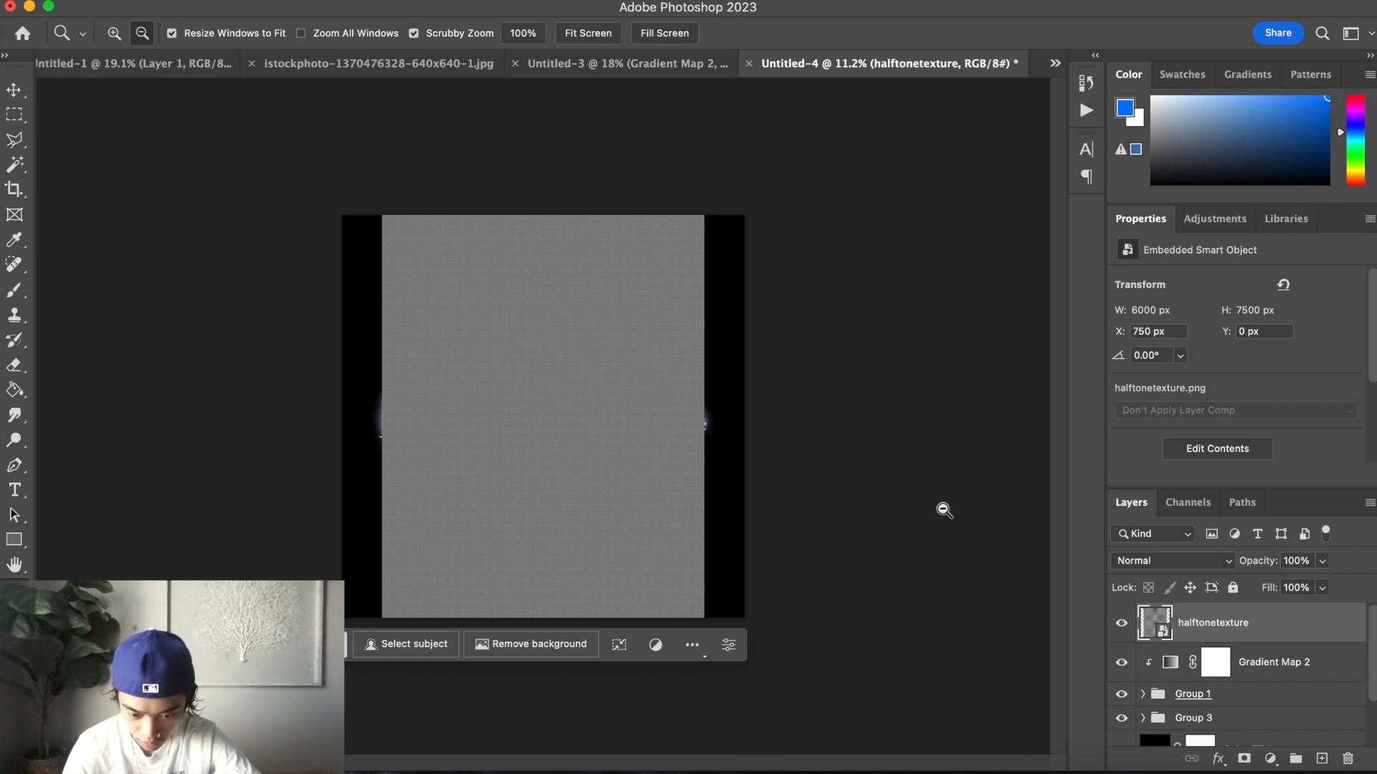
# Scale the halftonetexture layer to 96.32% so that it covers the whole canvas
pyautogui.hotkey('ctrl', 't')
pyautogui.moveTo(706, 416); pyautogui.dragTo(770, 417)
pyautogui.moveTo(381, 413); pyautogui.dragTo(345, 408)
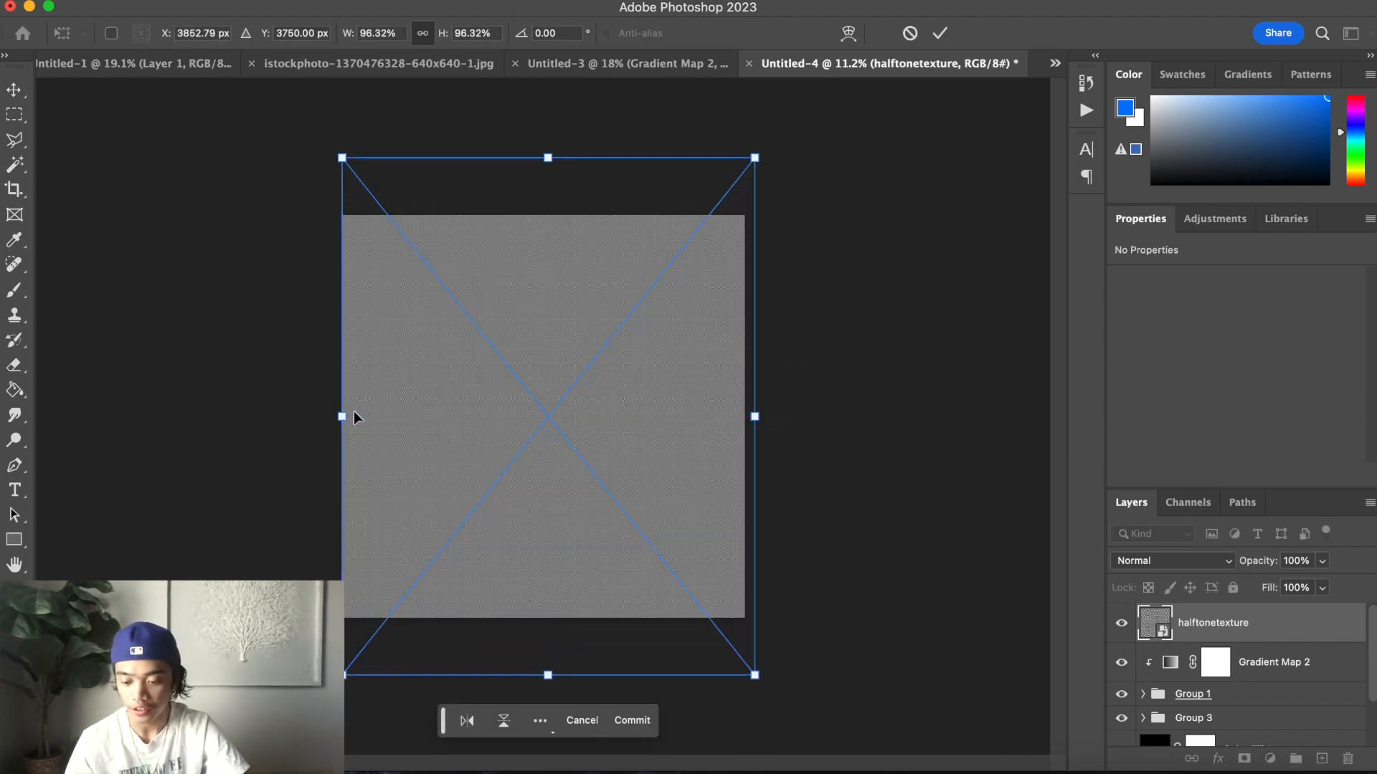
pyautogui.press('Return')
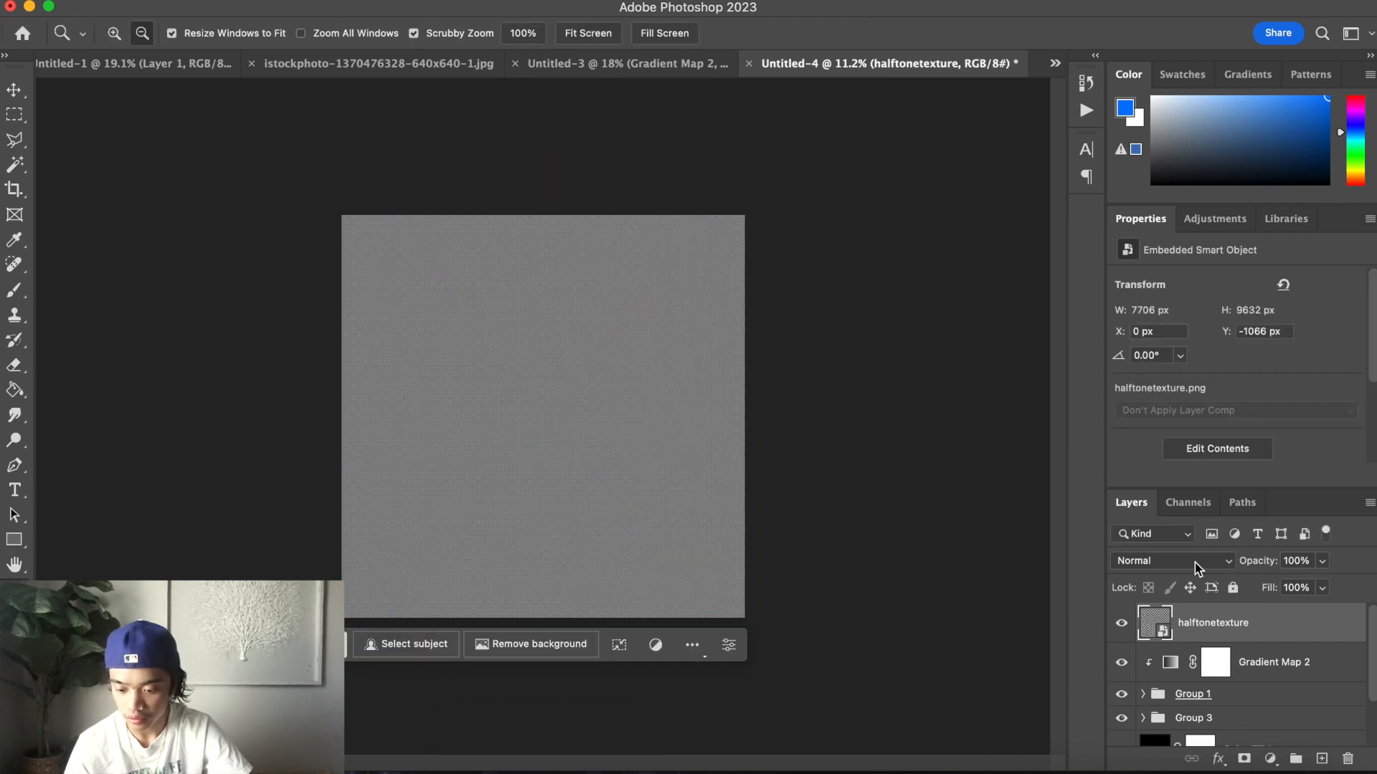
# Set the halftonetexture layer's blend mode to Vivid Light, keeping its opacity at 100%
pyautogui.click(1196, 563)
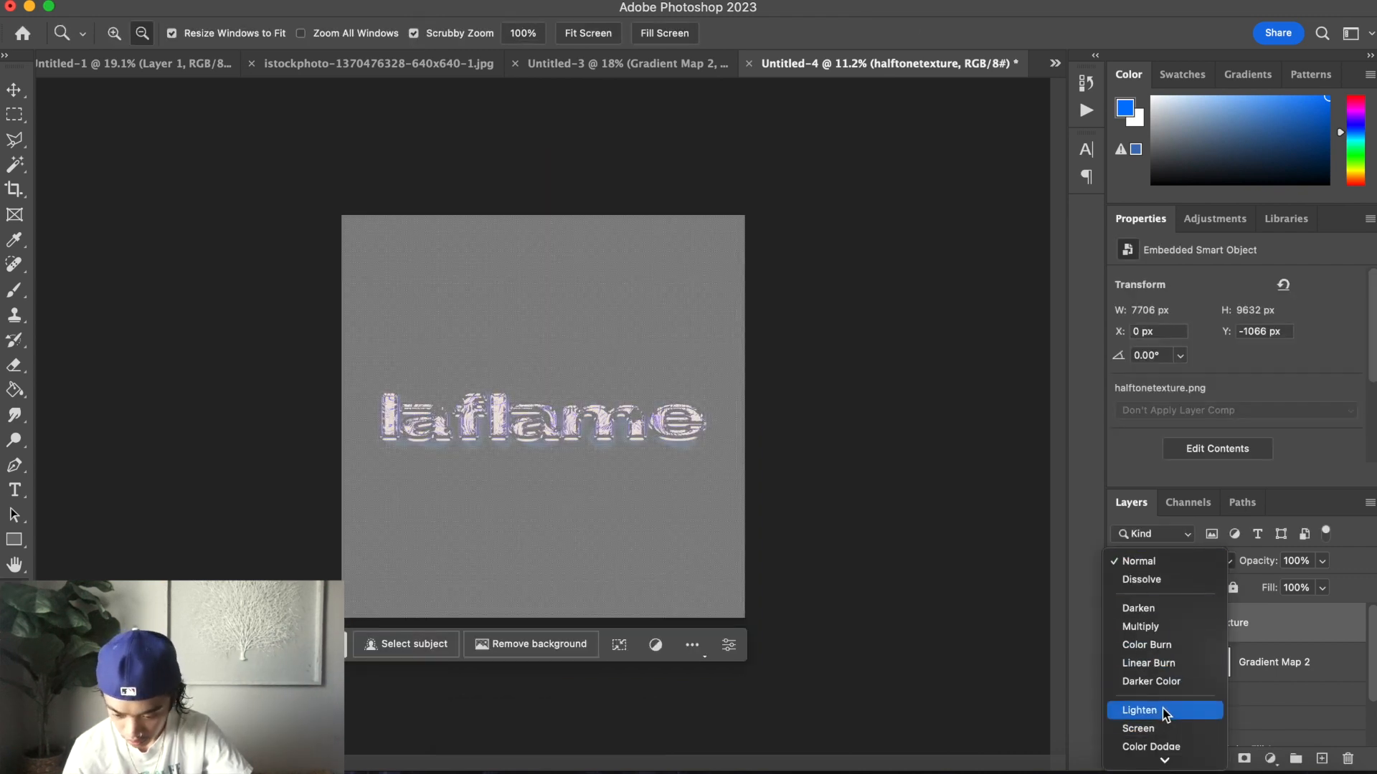
pyautogui.scroll(-5, 1165, 711)
pyautogui.scroll(-2, 1165, 713)
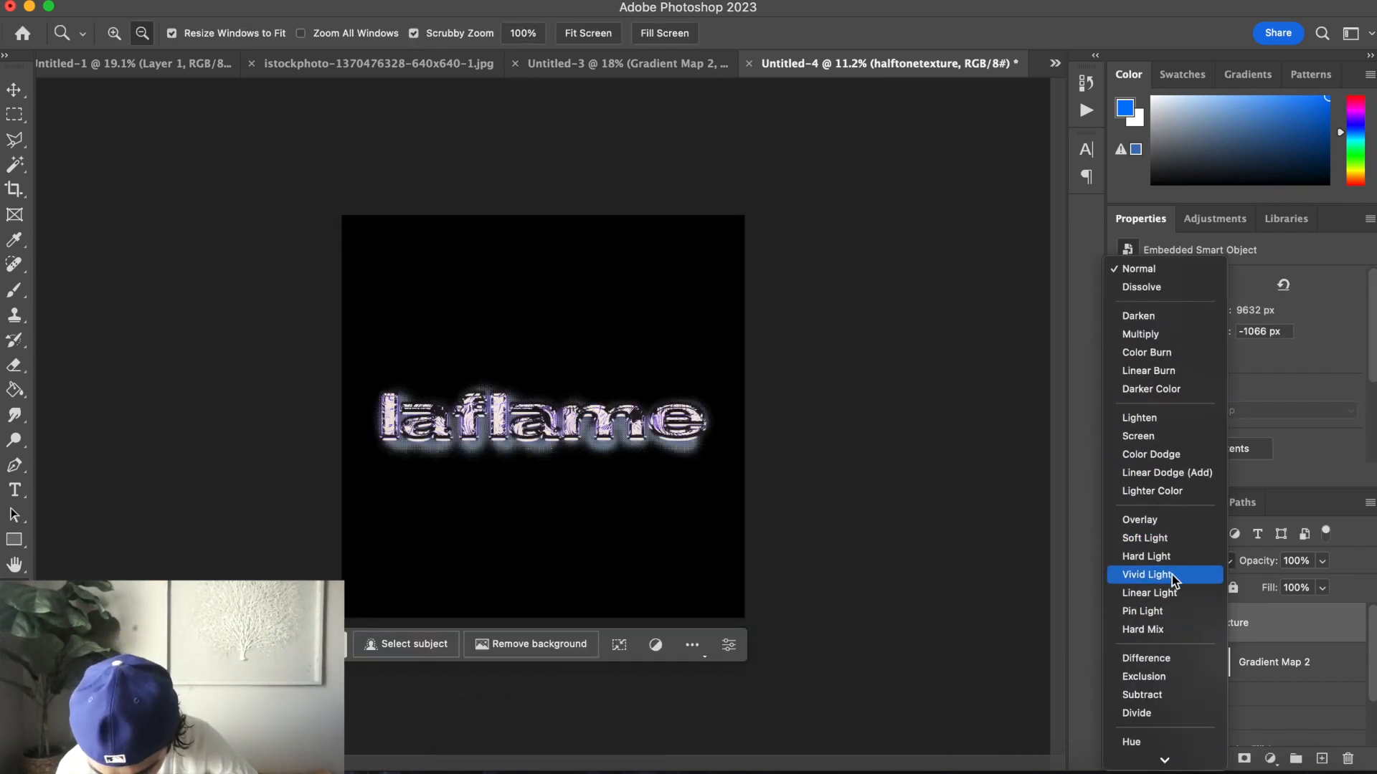
pyautogui.click(1174, 576)
pyautogui.moveTo(556, 434); pyautogui.dragTo(632, 483)
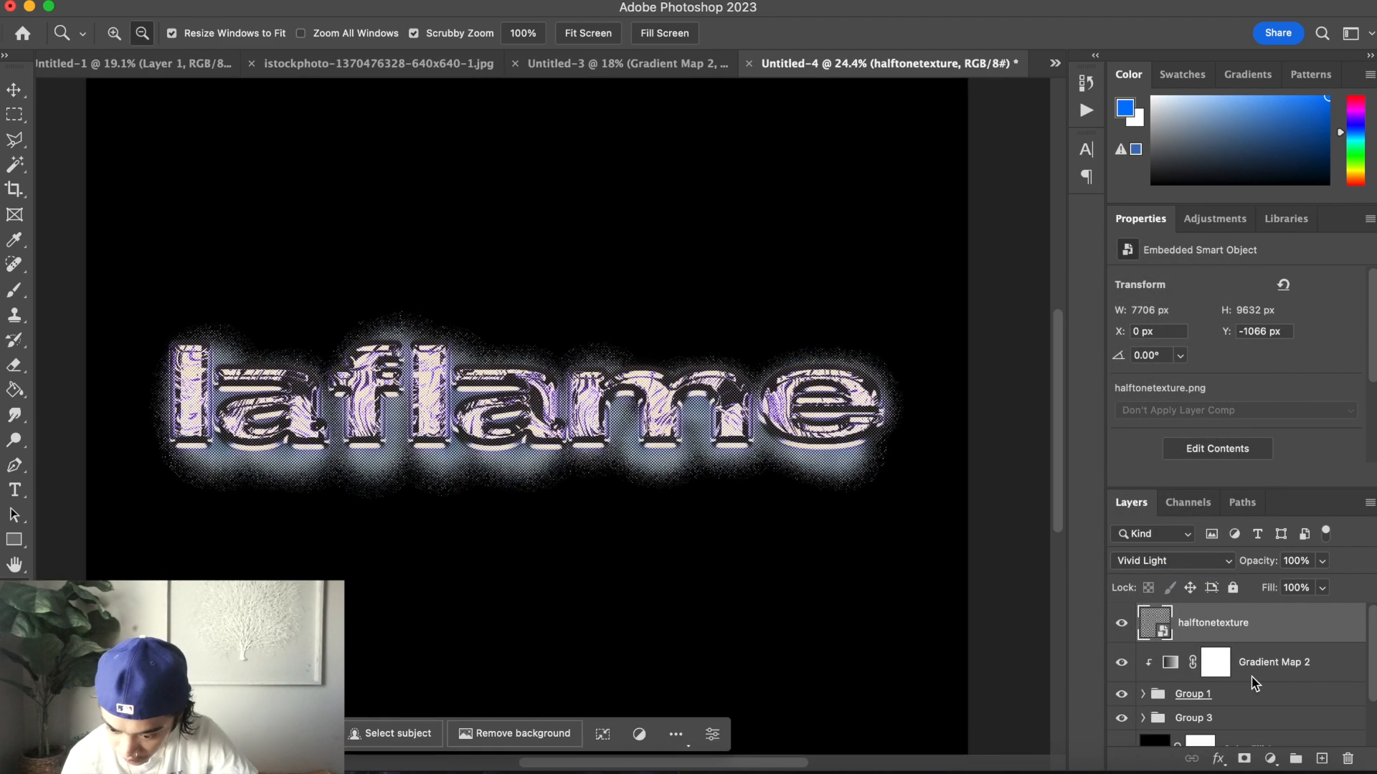
pyautogui.click(1322, 561)
pyautogui.click(1282, 644)
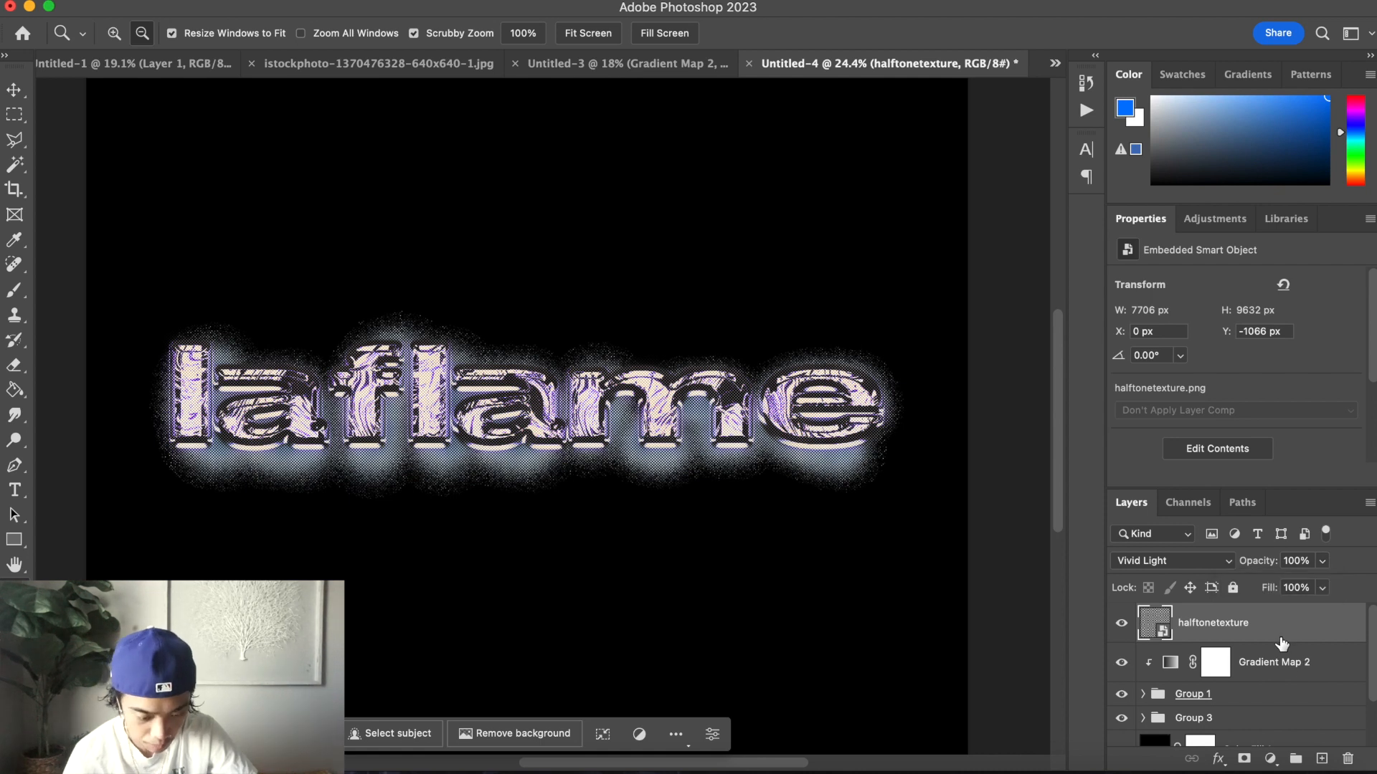
# Switch to Finder, search this Mac for "scan" and place SCAN_2.jpg above the halftonetexture layer
pyautogui.press('super+Tab')
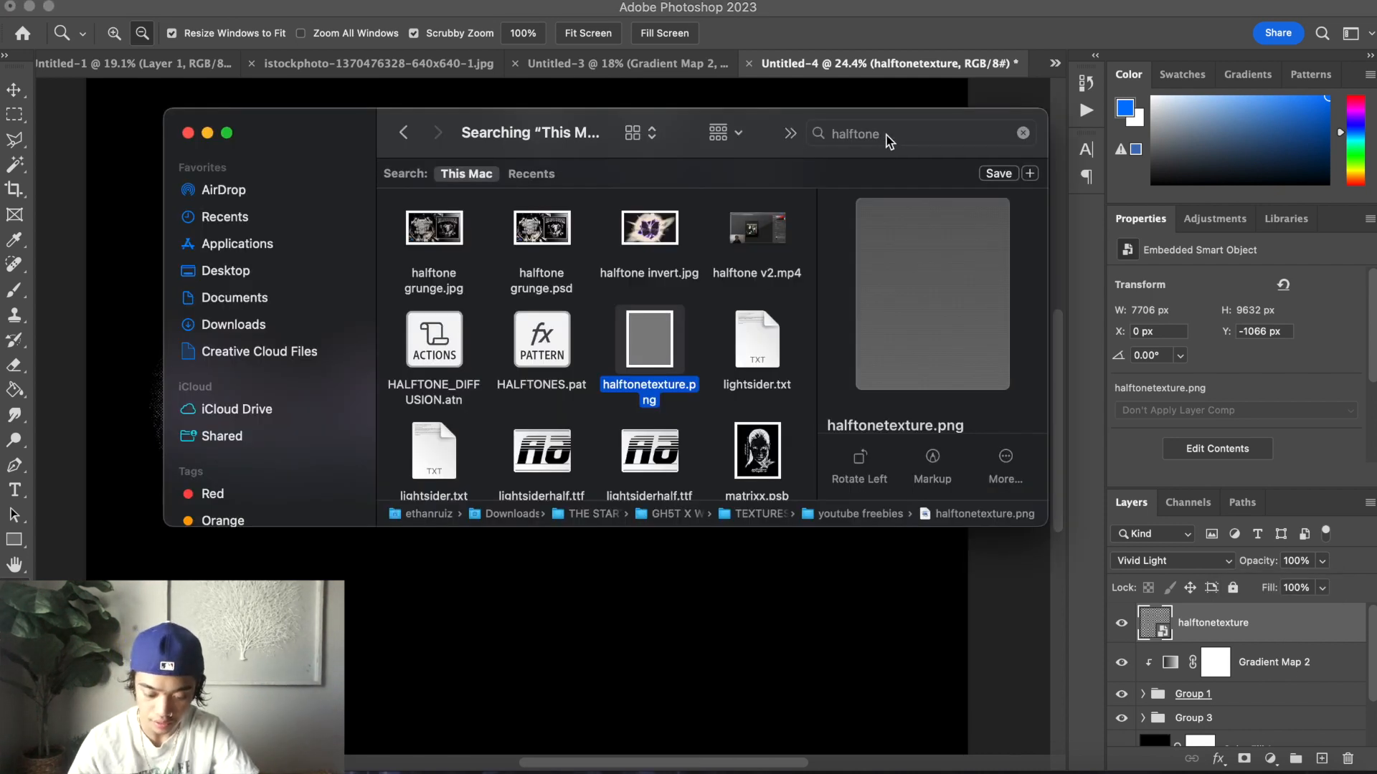
pyautogui.click(889, 140)
pyautogui.write('scan')
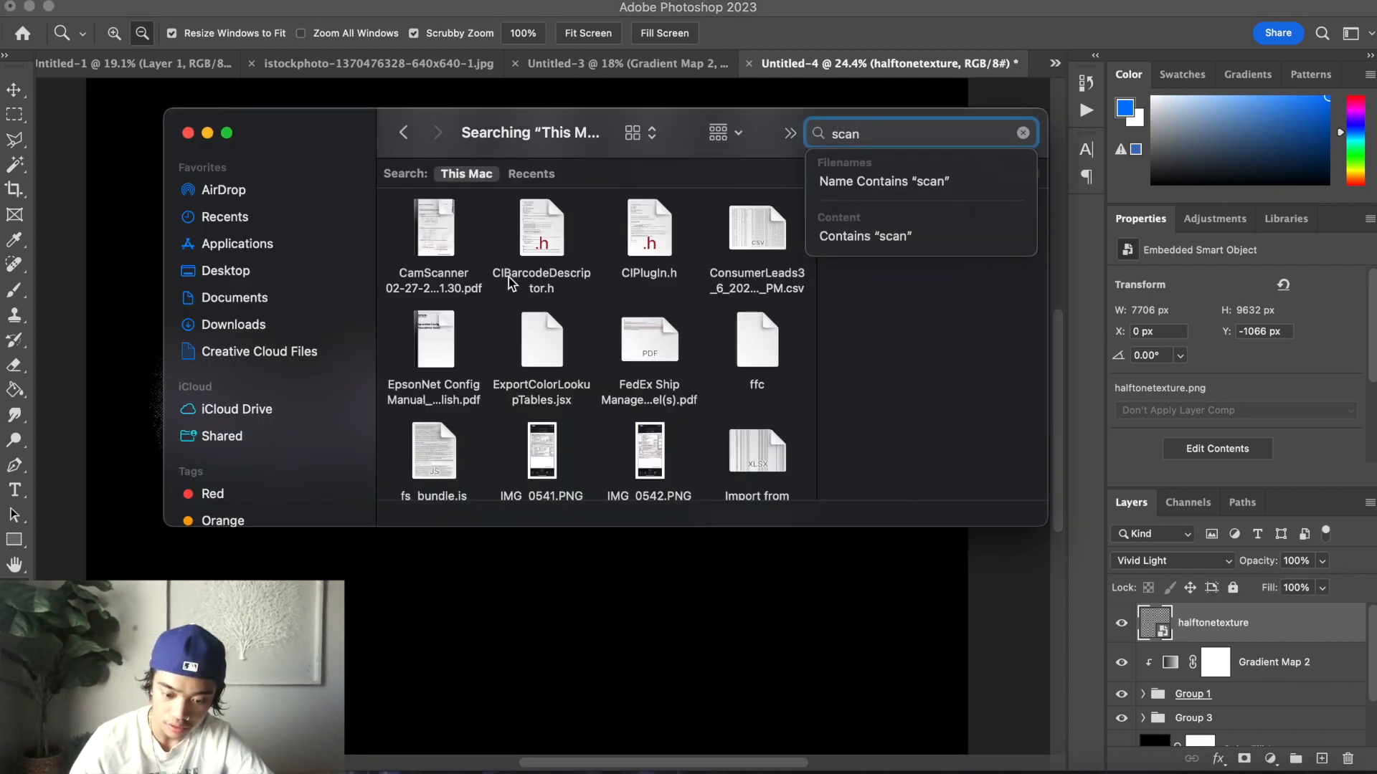
pyautogui.scroll(-5, 507, 387)
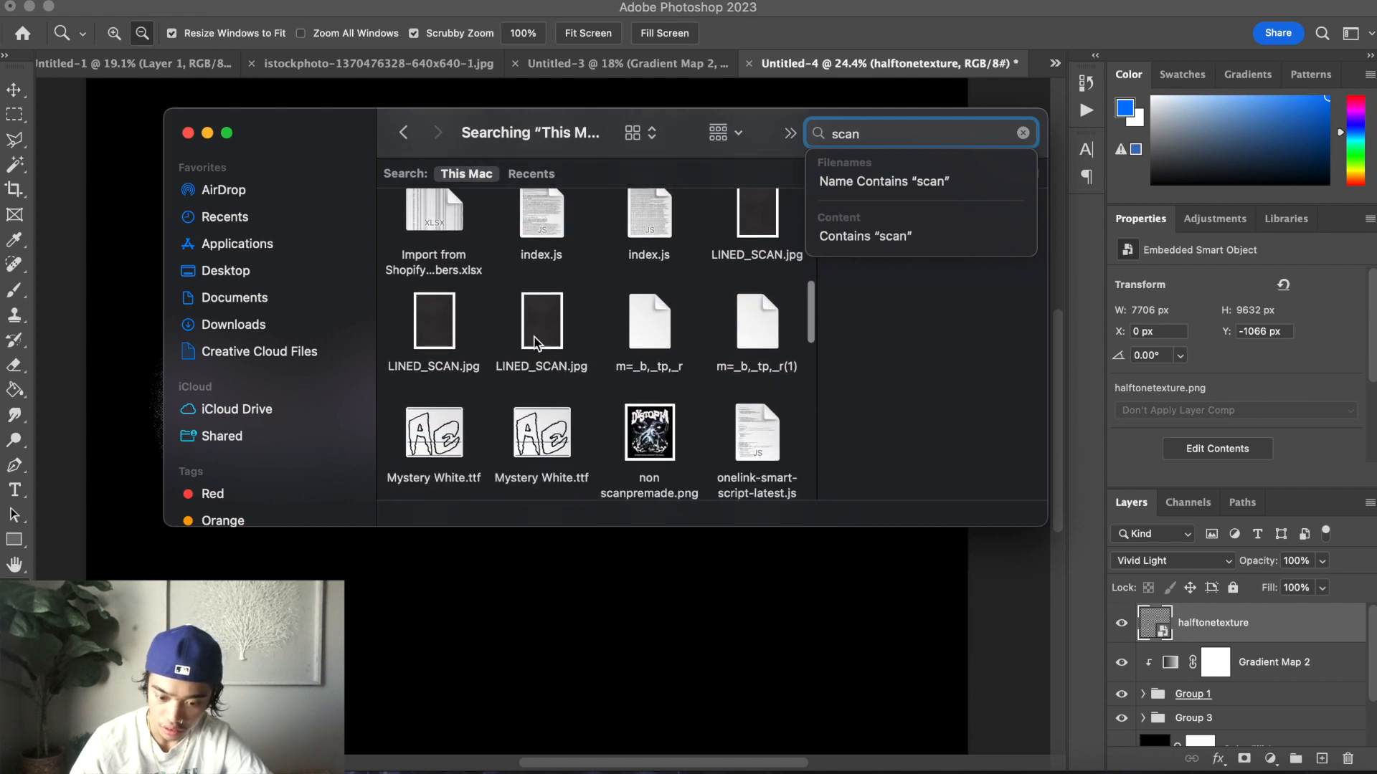
pyautogui.scroll(-5, 655, 328)
pyautogui.click(434, 382)
pyautogui.press('super+Tab')
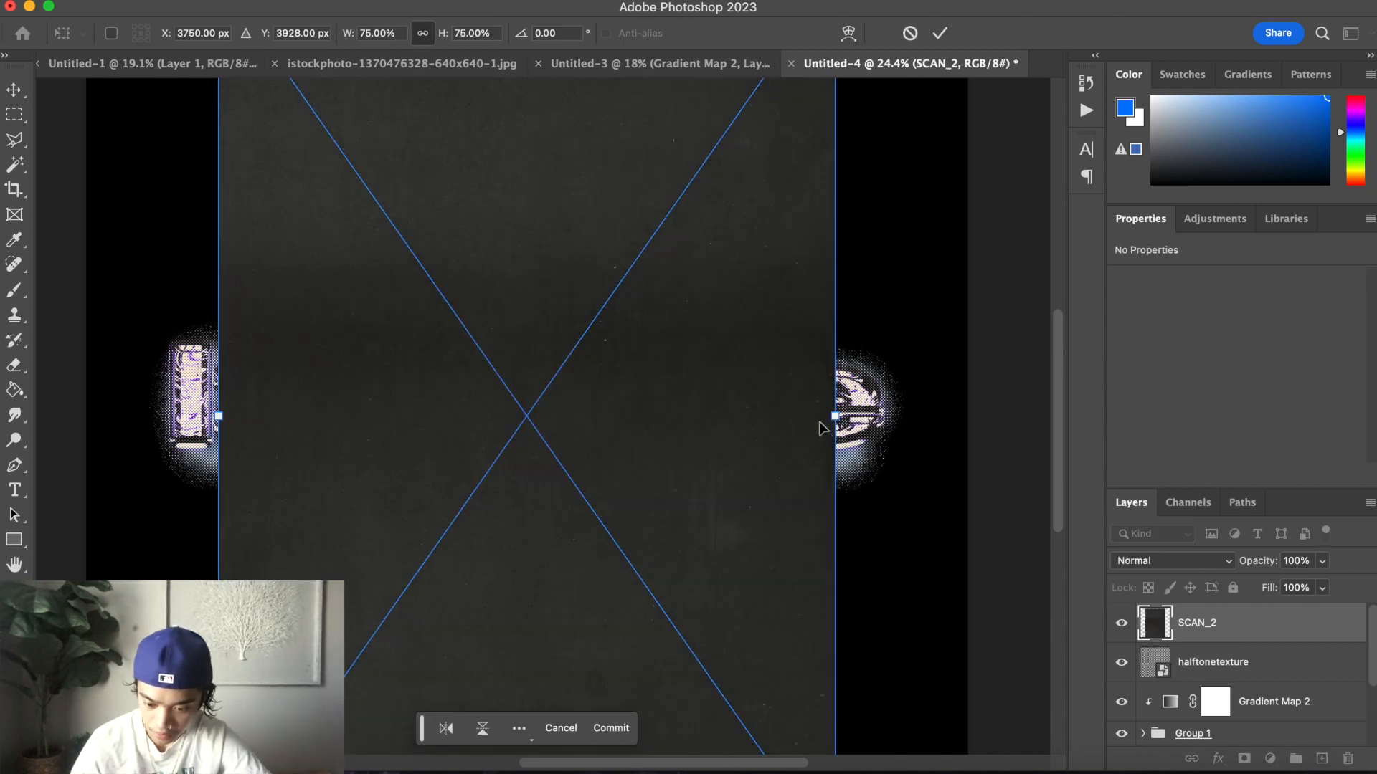
# Scale SCAN_2 to 110.09% to cover the canvas and set its blend mode to Lighten
pyautogui.moveTo(821, 428); pyautogui.dragTo(993, 433)
pyautogui.moveTo(219, 416); pyautogui.dragTo(85, 421)
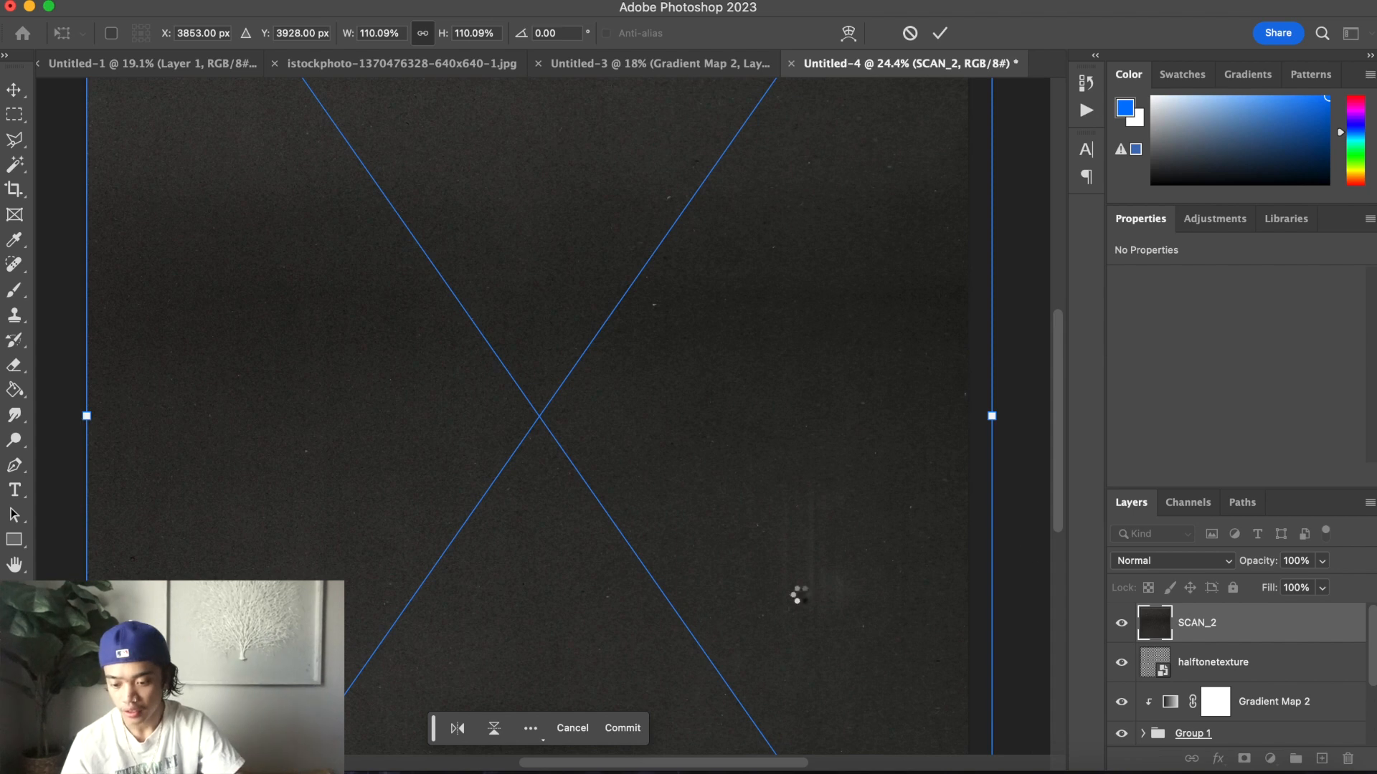
pyautogui.click(1206, 561)
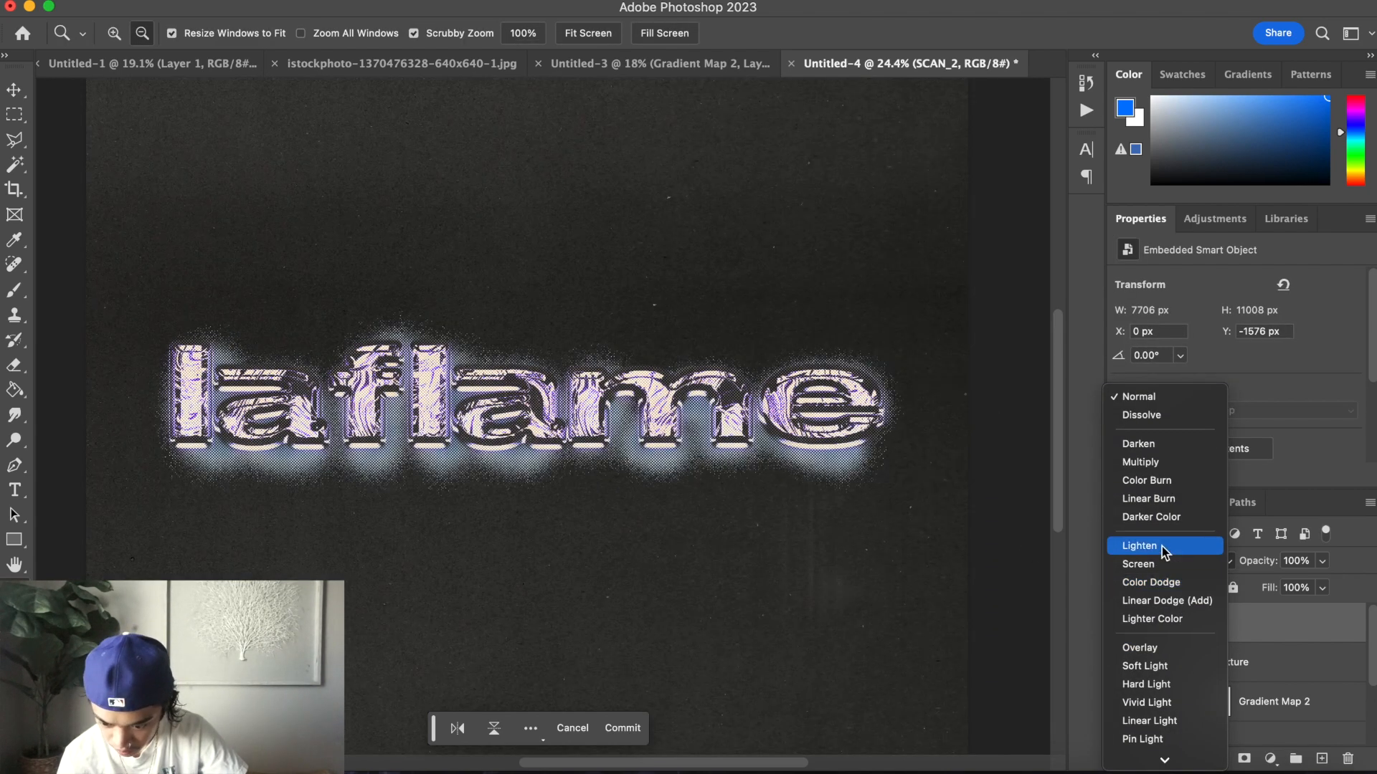
pyautogui.click(1163, 547)
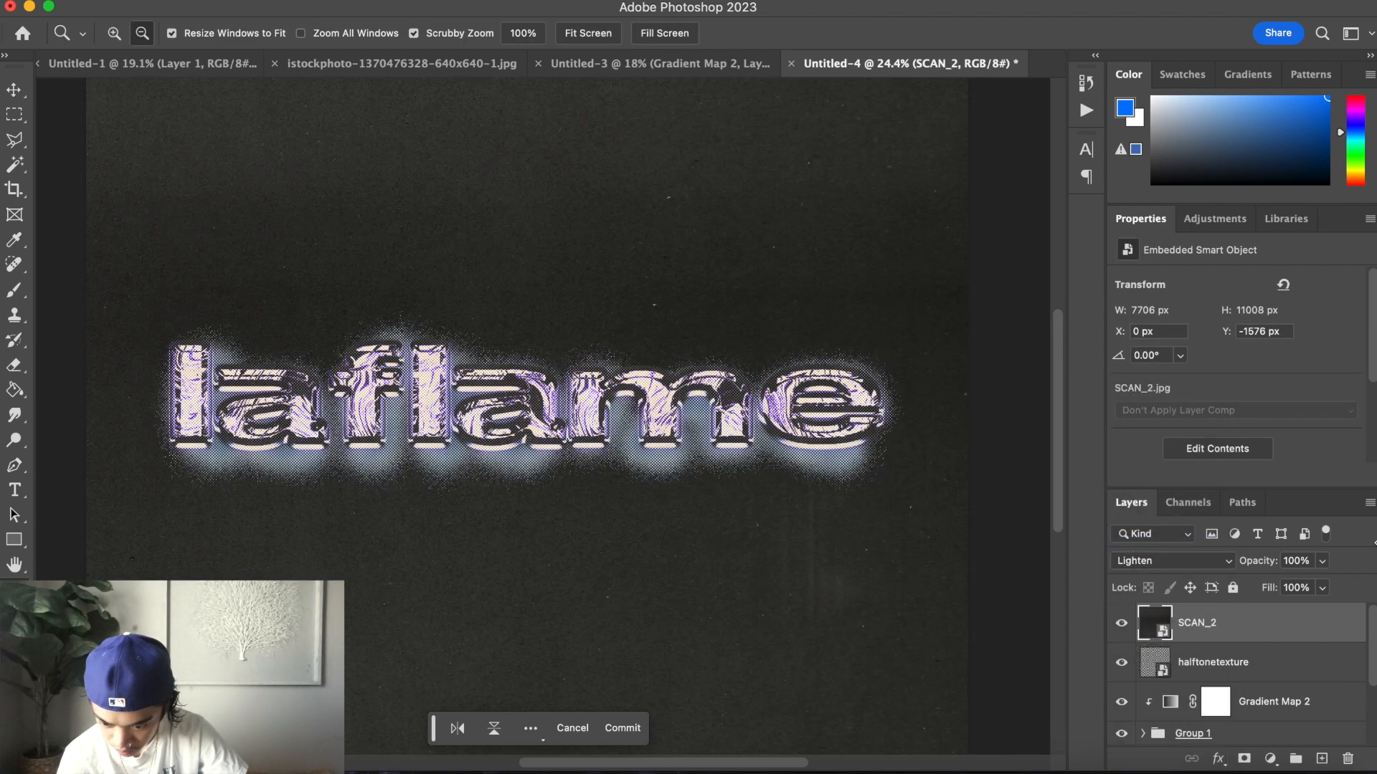
# Set the SCAN_2 layer's opacity to 45% and view the whole design
pyautogui.click(1322, 560)
pyautogui.moveTo(1328, 587); pyautogui.dragTo(1270, 590)
pyautogui.moveTo(825, 556); pyautogui.dragTo(770, 494)
pyautogui.press('XF86MonBrightnessUp')
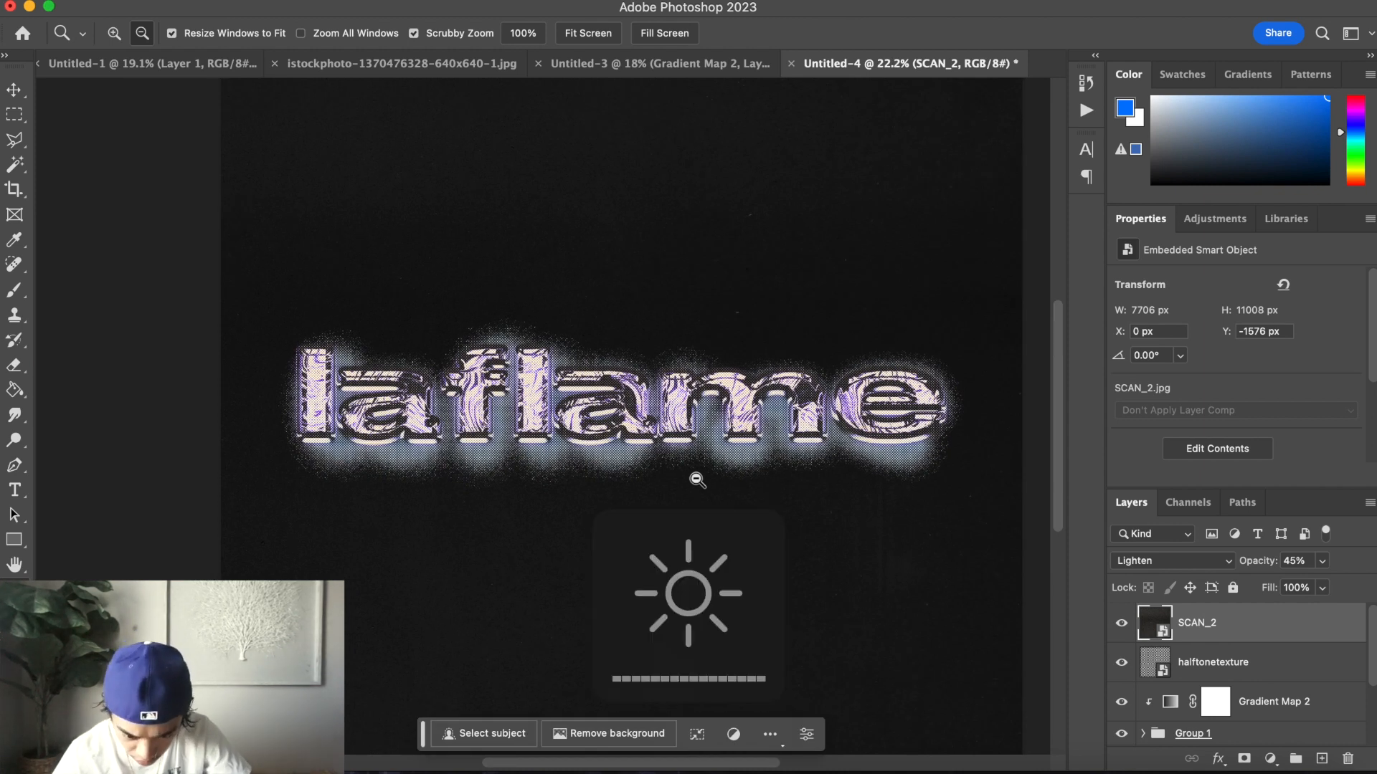
pyautogui.click(897, 459)
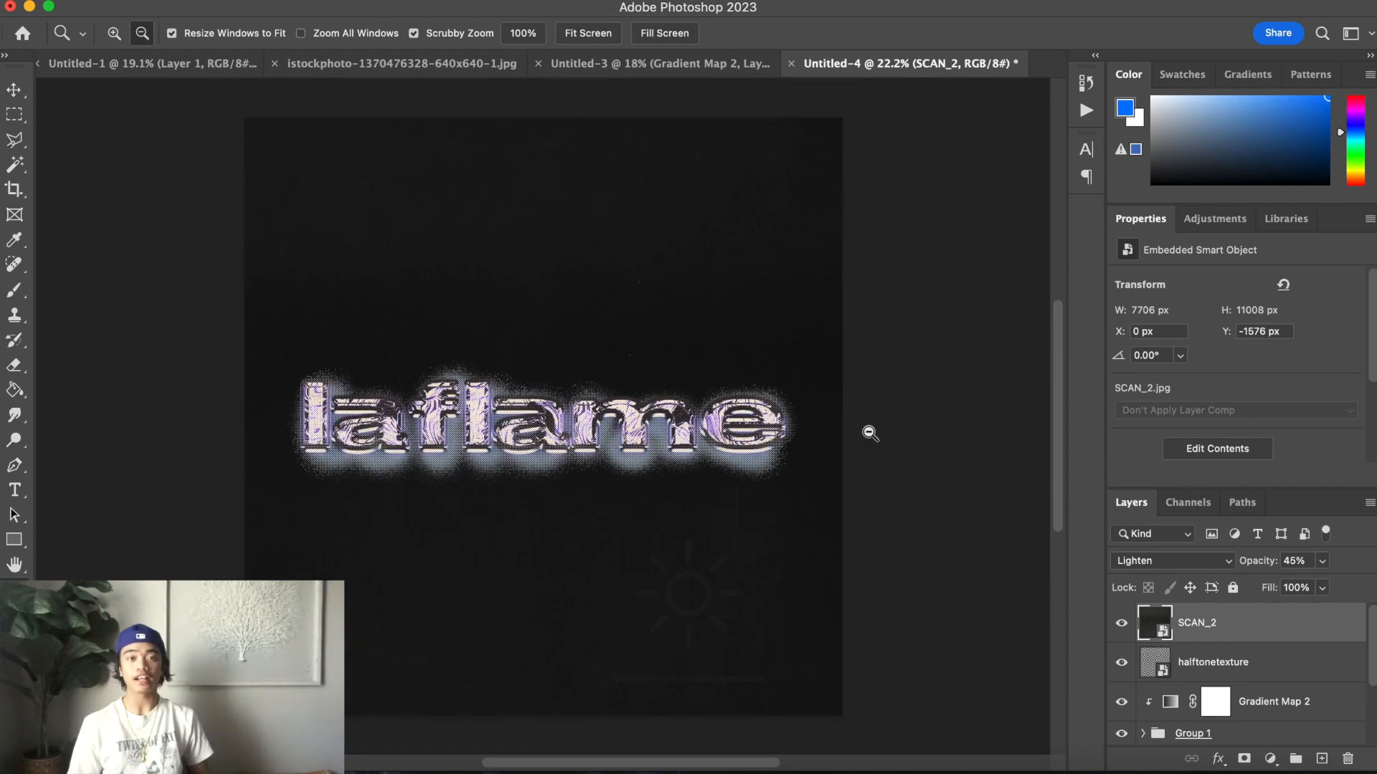